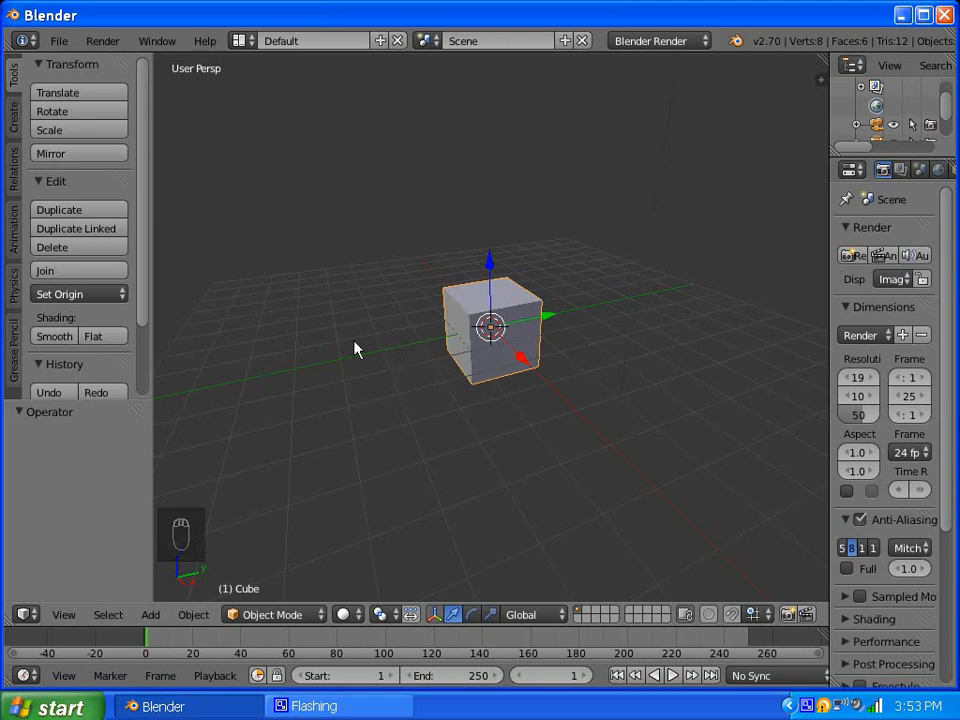
Step: Delete the default cube from the scene
key("x")
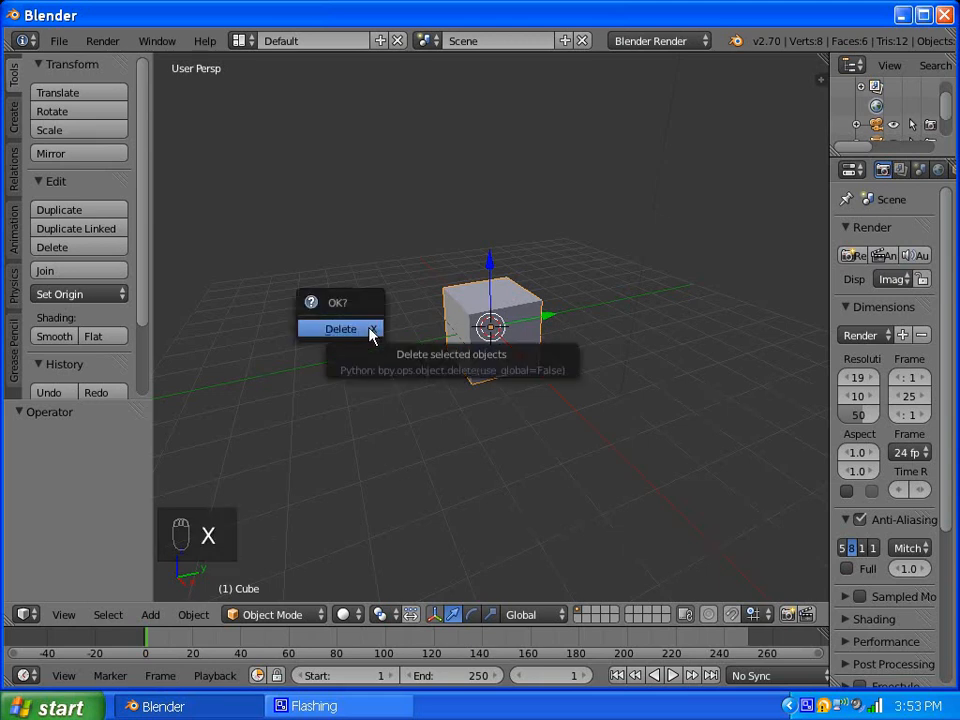
left_click(370, 333)
scroll(454, 291, "up", 3)
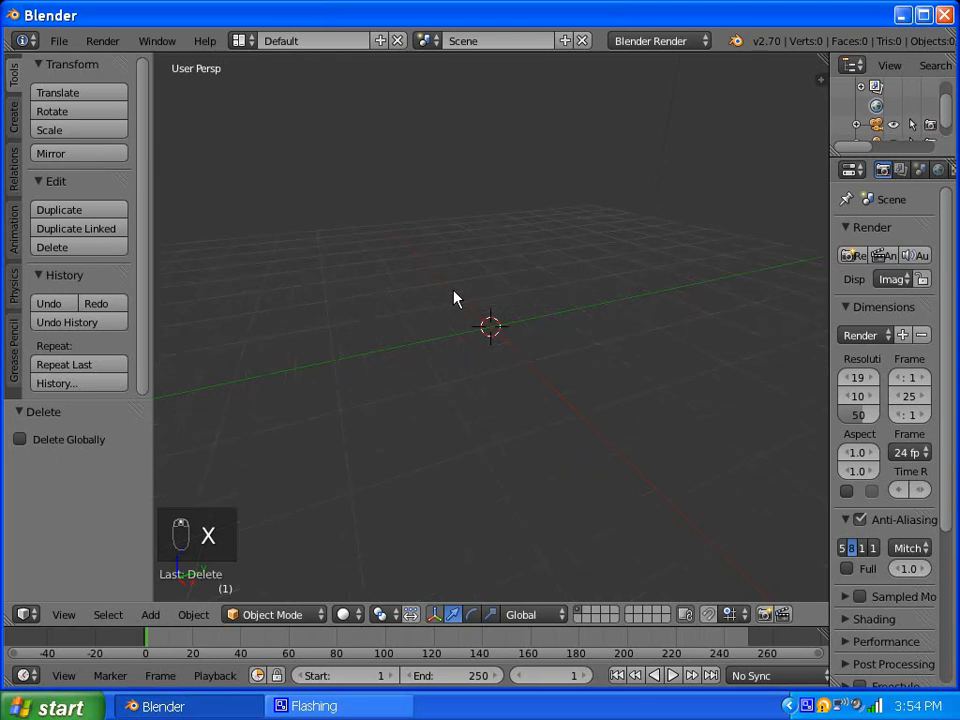
middle_click_drag(364, 350, 445, 381)
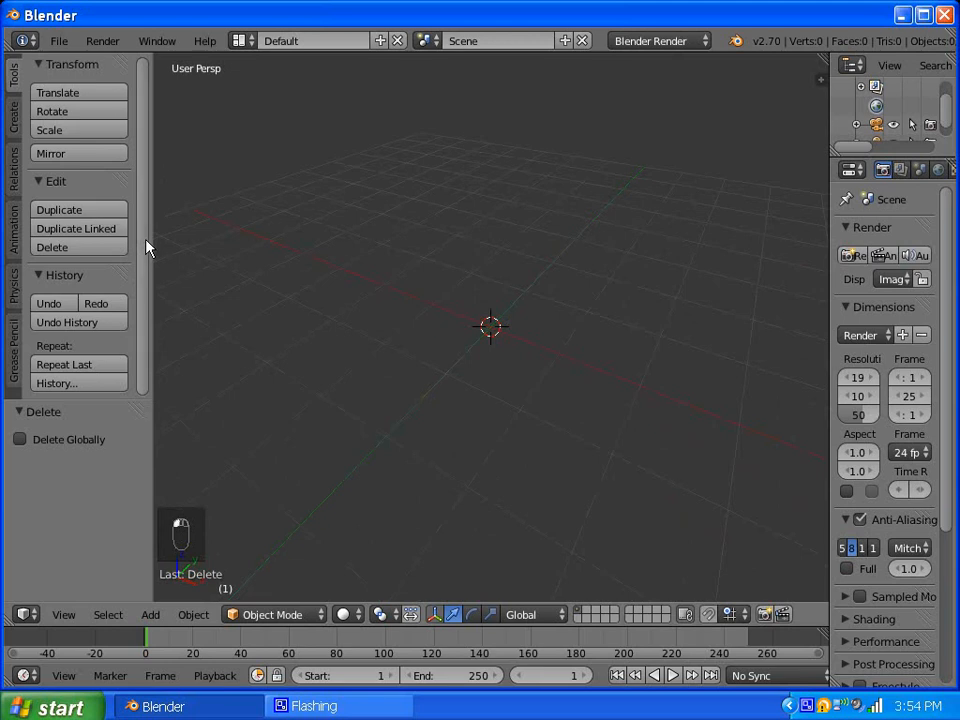
Step: Add a cylinder mesh and set its vertices to 6 so it forms a hexagonal prism
left_click(14, 124)
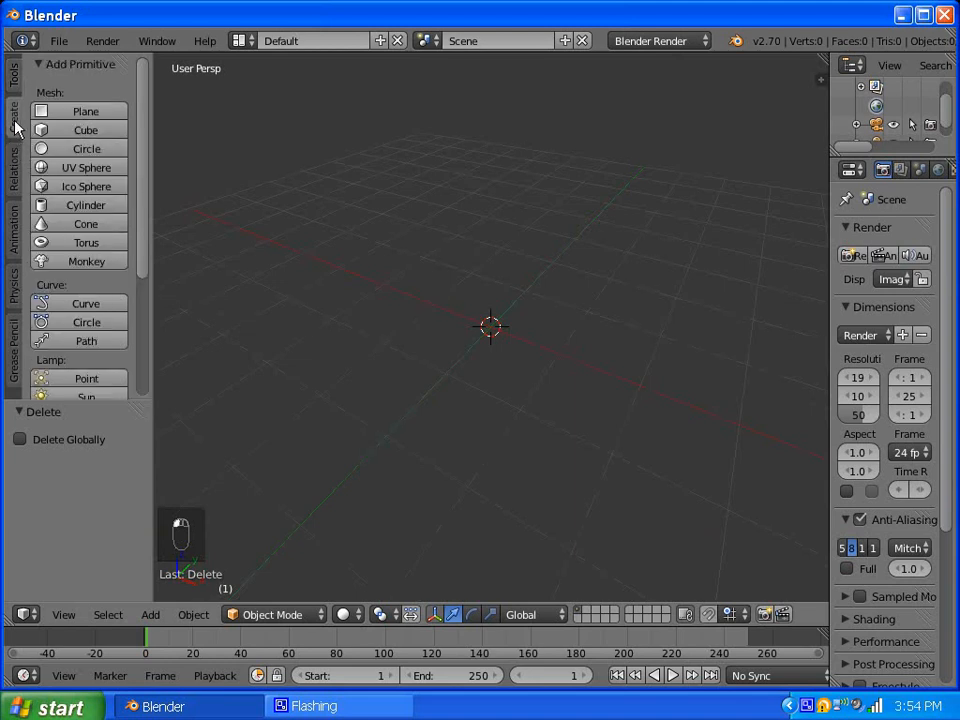
left_click(72, 207)
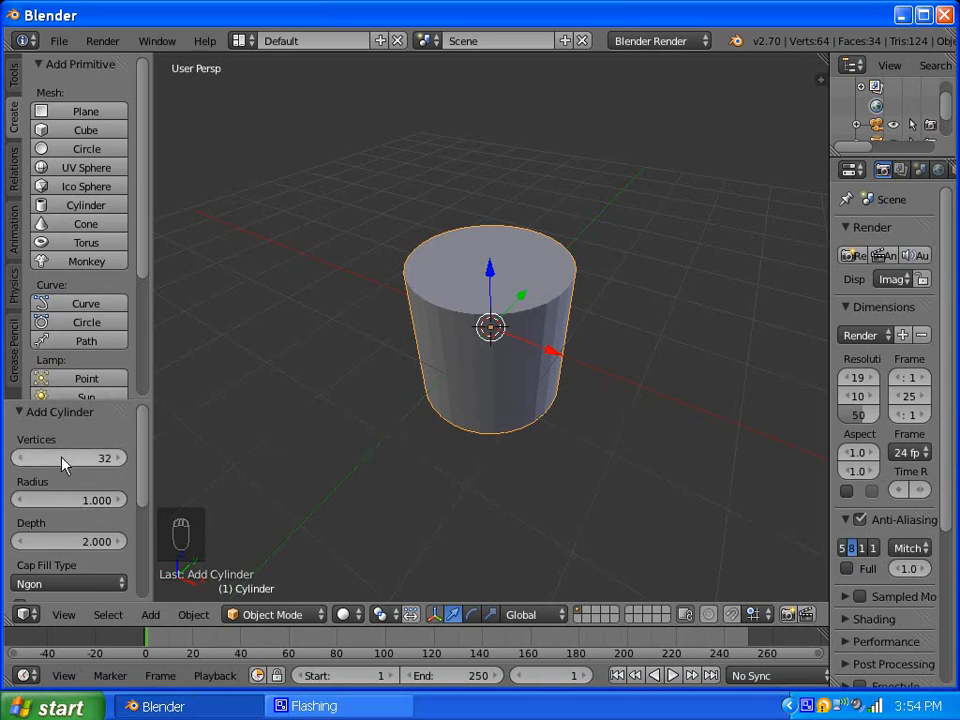
left_click_drag(85, 400, 85, 322)
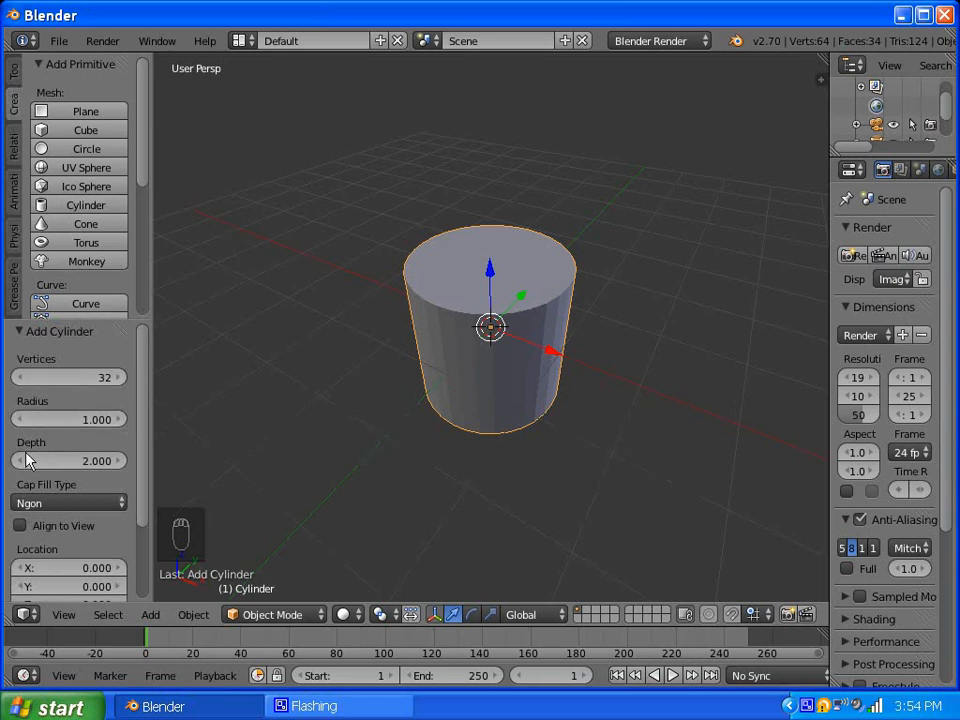
left_click(85, 380)
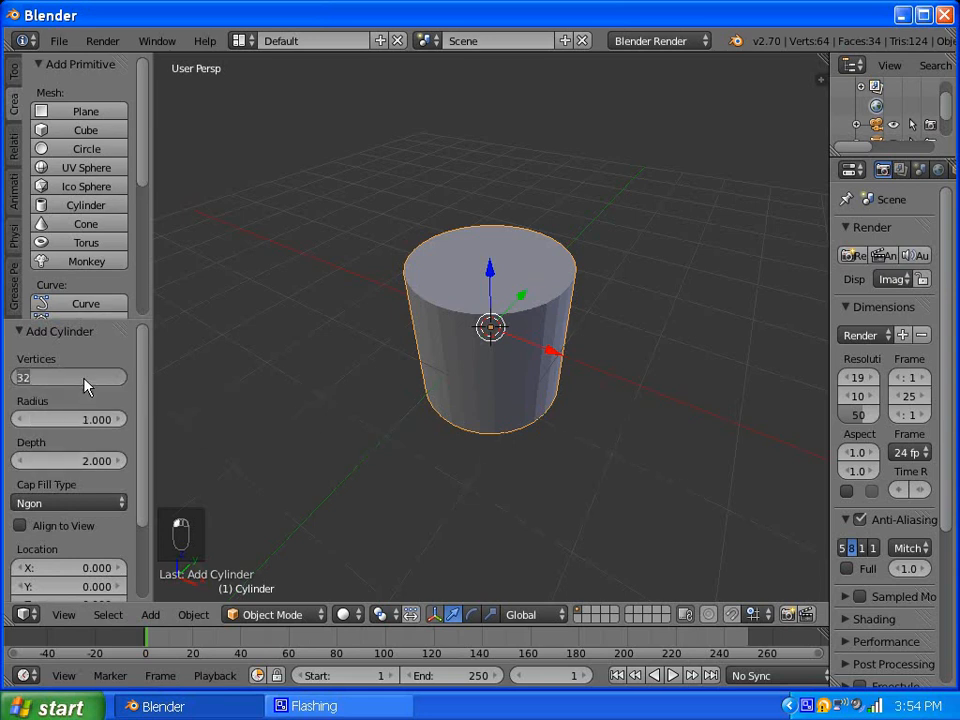
type("6")
key("Return")
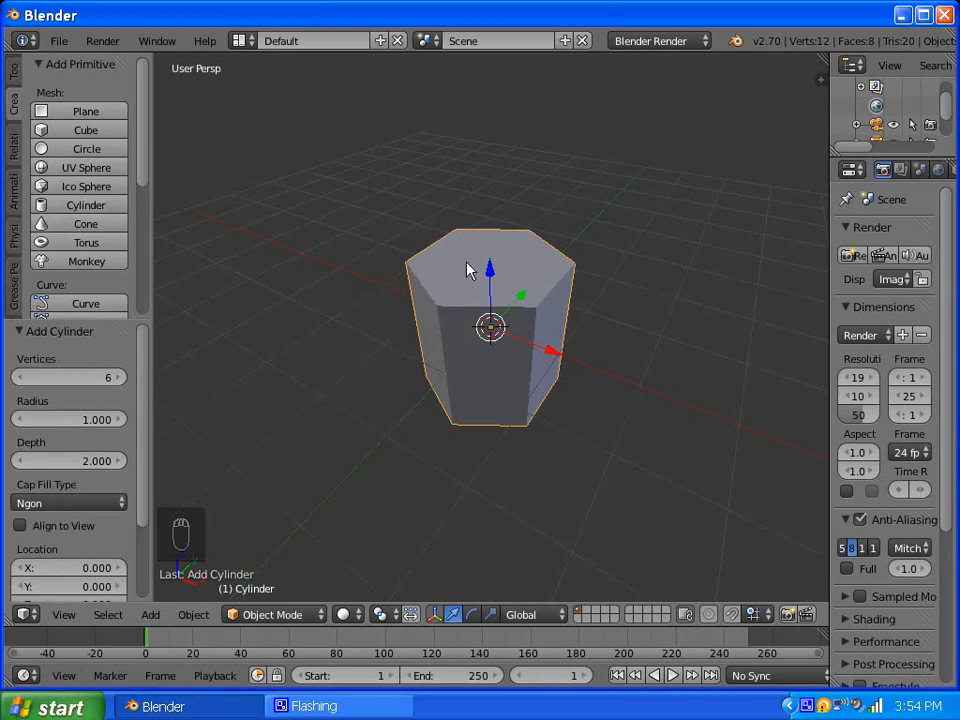
Step: In Edit Mode with face selection, select the prism's top face and delete its vertices to leave only the bottom hexagon
left_click(318, 615)
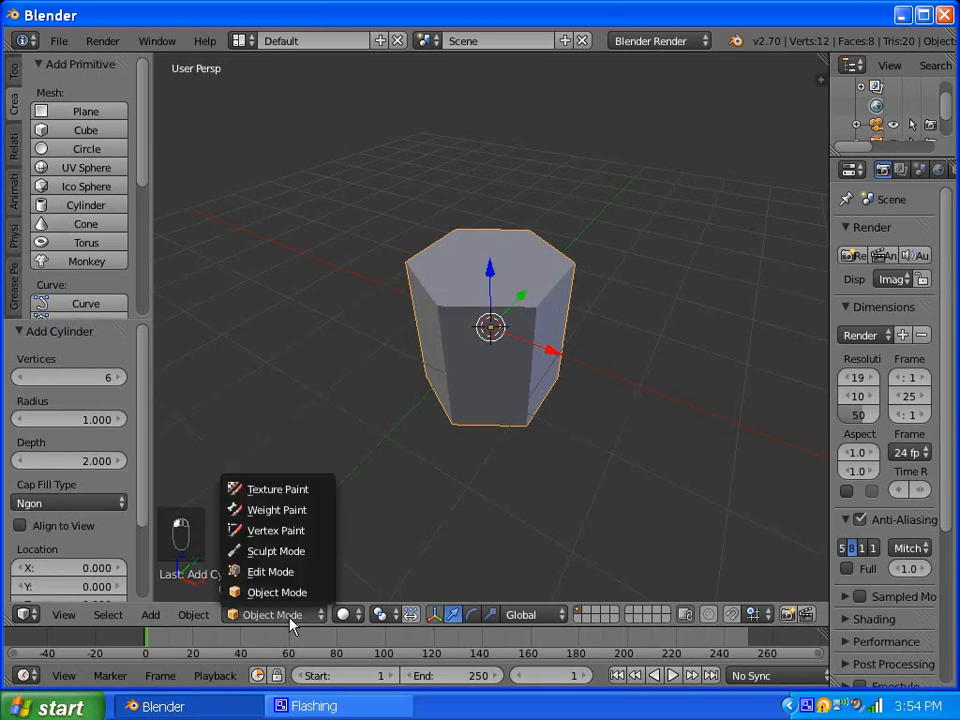
left_click(276, 570)
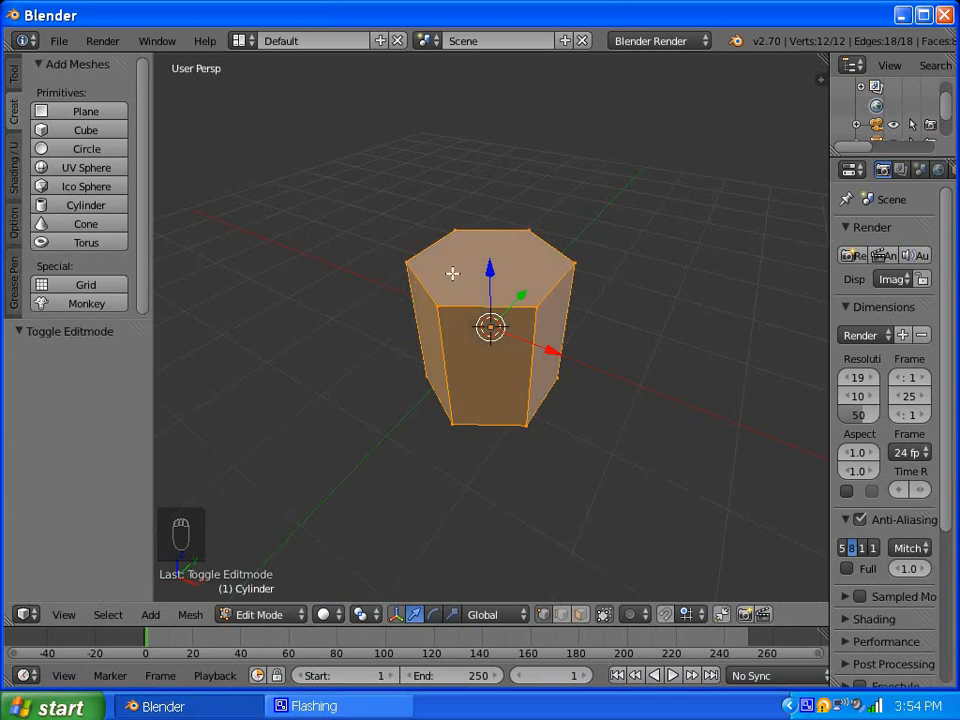
key("ctrl+Tab")
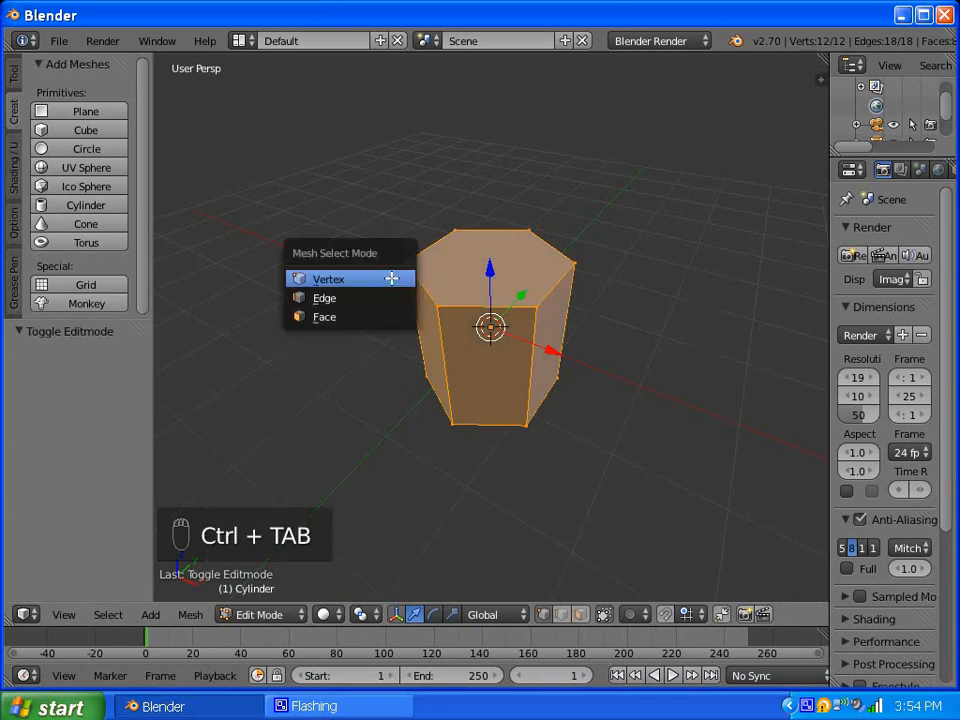
left_click(351, 316)
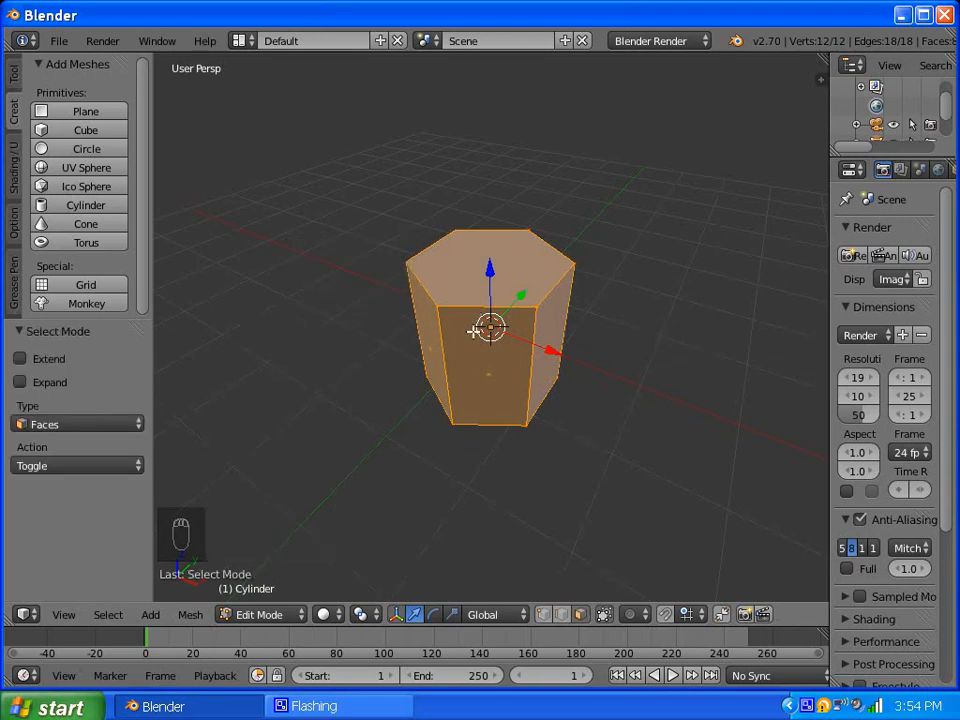
key("a")
right_click(484, 272)
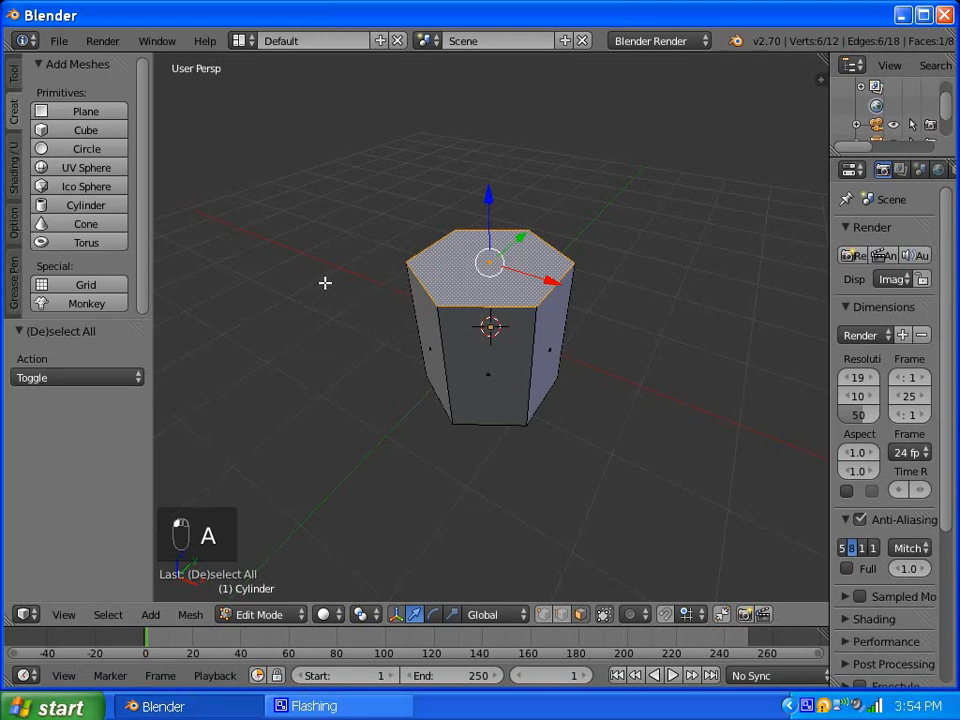
key("x")
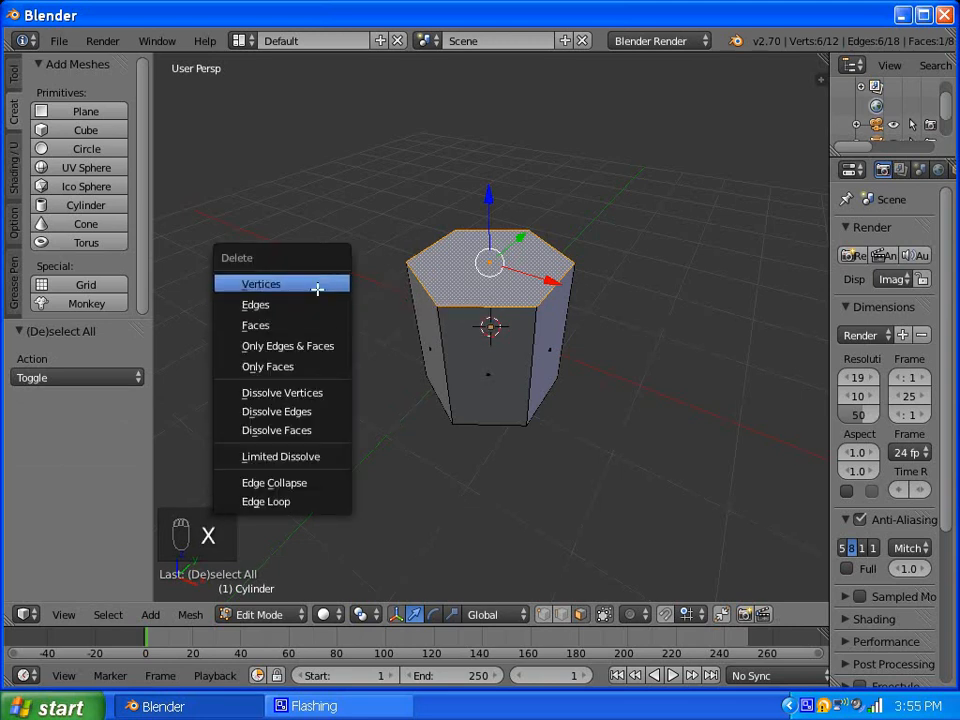
left_click(317, 289)
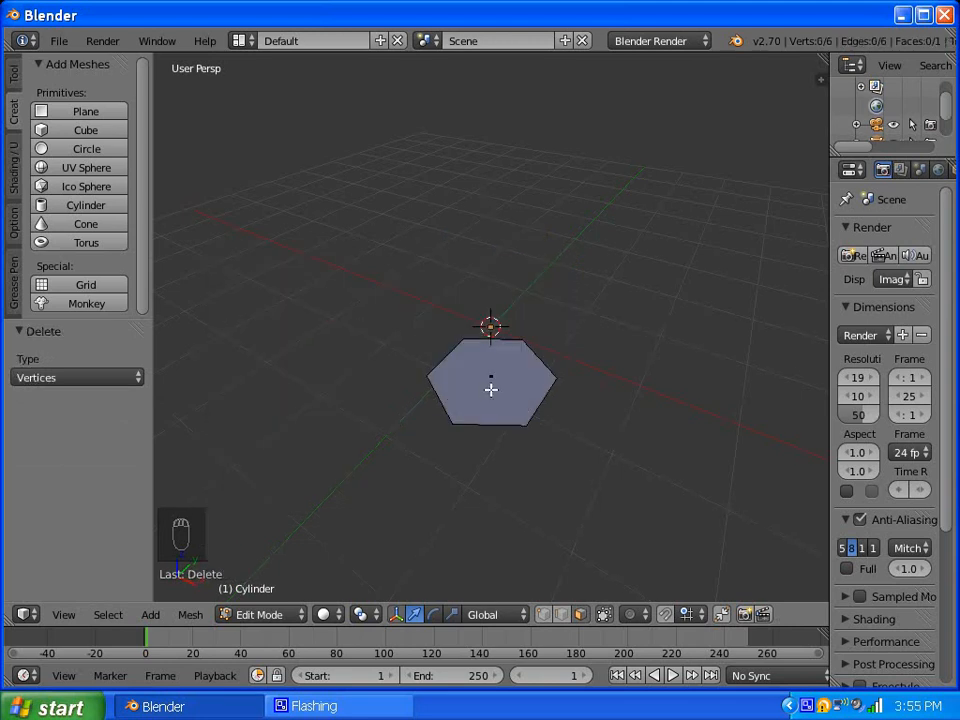
Step: Select the whole remaining hexagon and snap the selection to the 3D cursor
key("a")
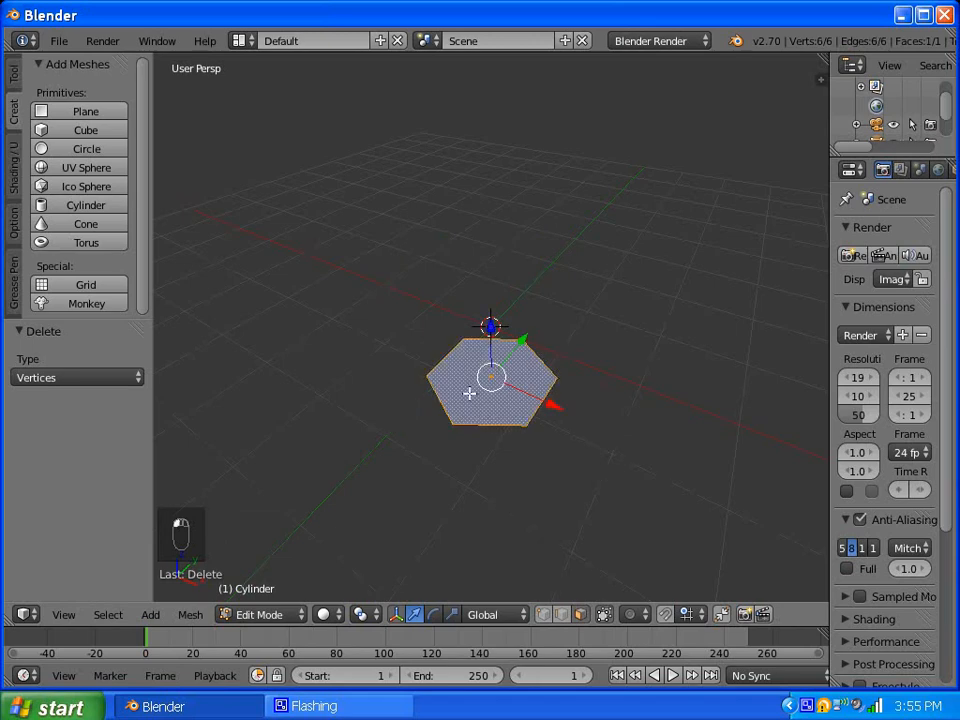
left_click(190, 614)
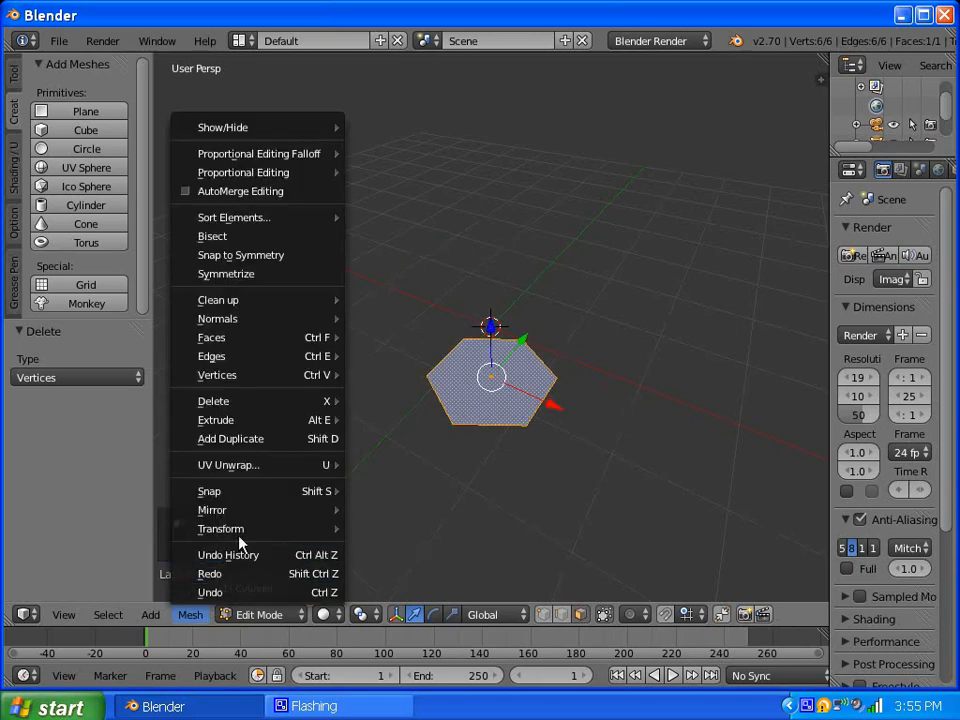
mouse_move(260, 498)
left_click(422, 528)
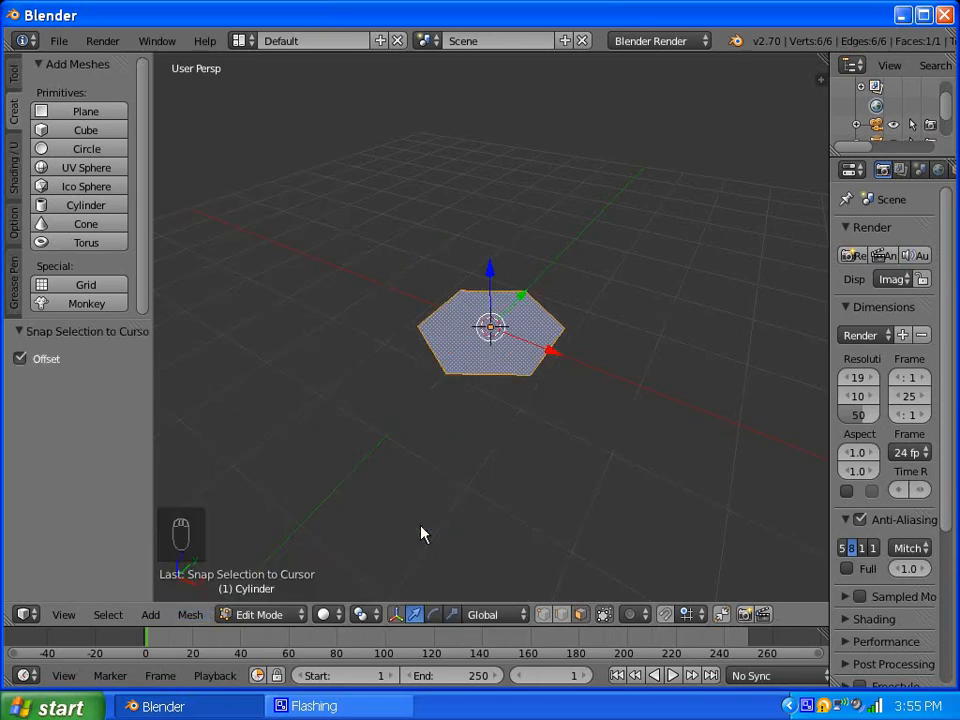
Step: Inset the hexagon face with a thickness of 0.15
middle_click_drag(520, 377, 493, 416)
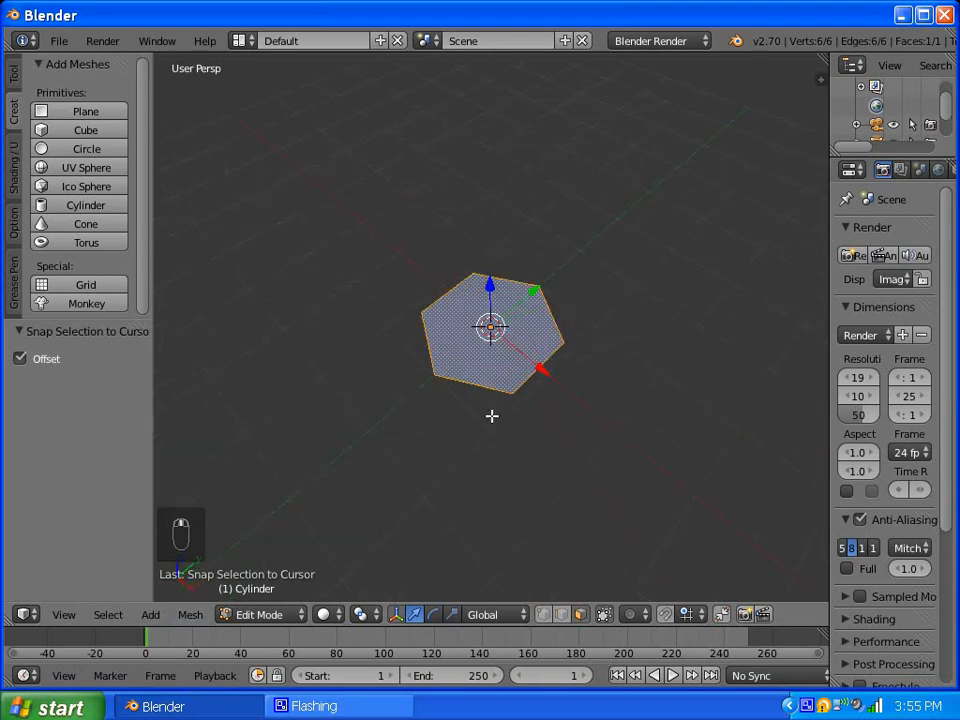
scroll(452, 373, "up", 2)
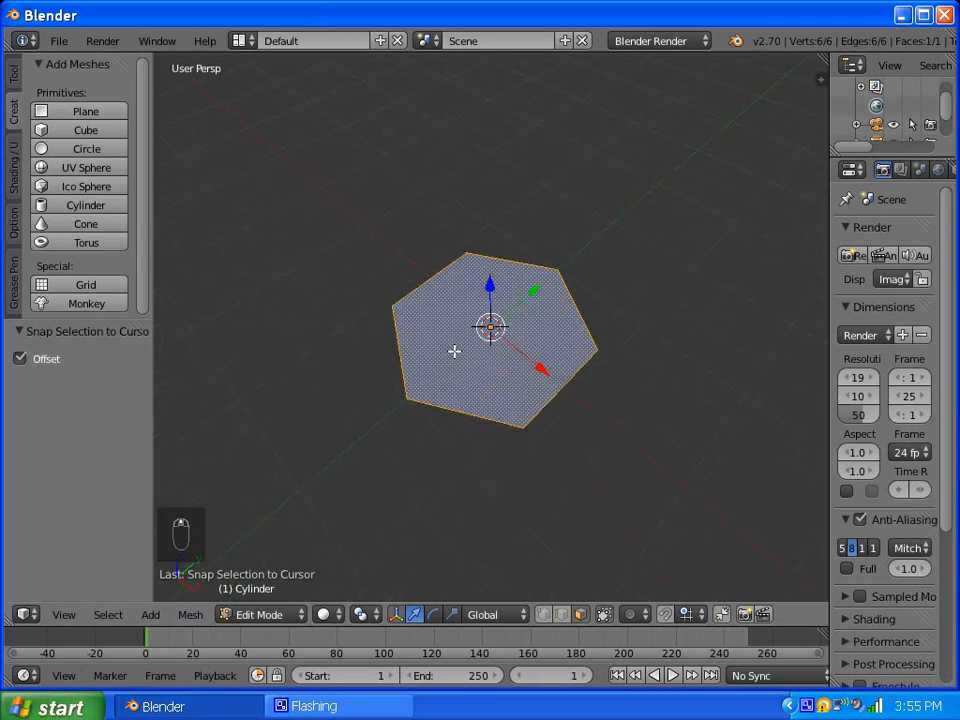
key("i")
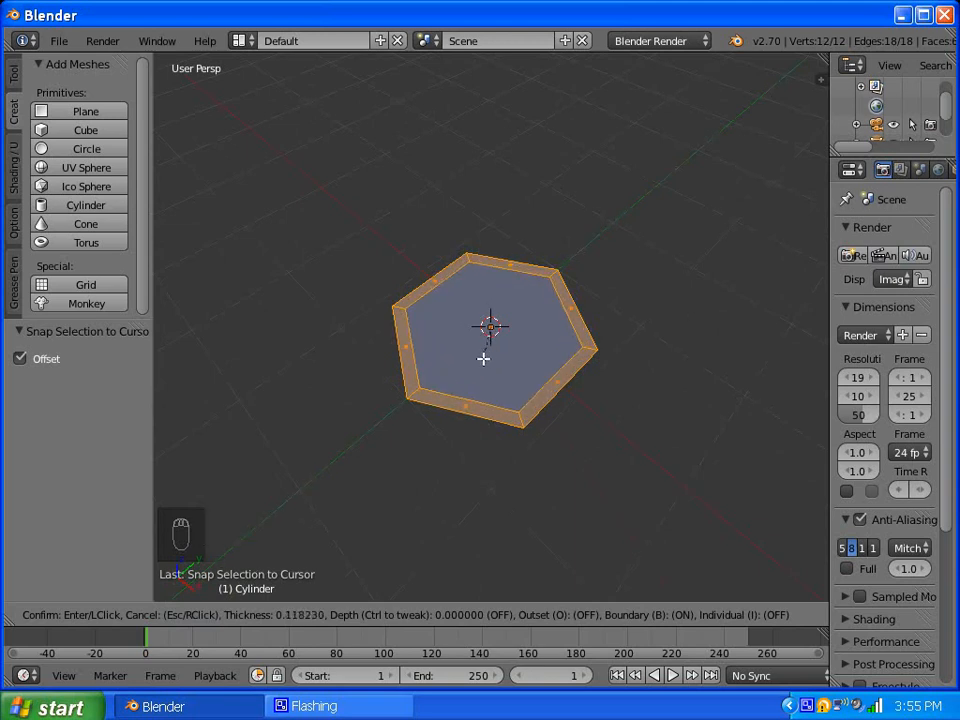
key("period")
type("15")
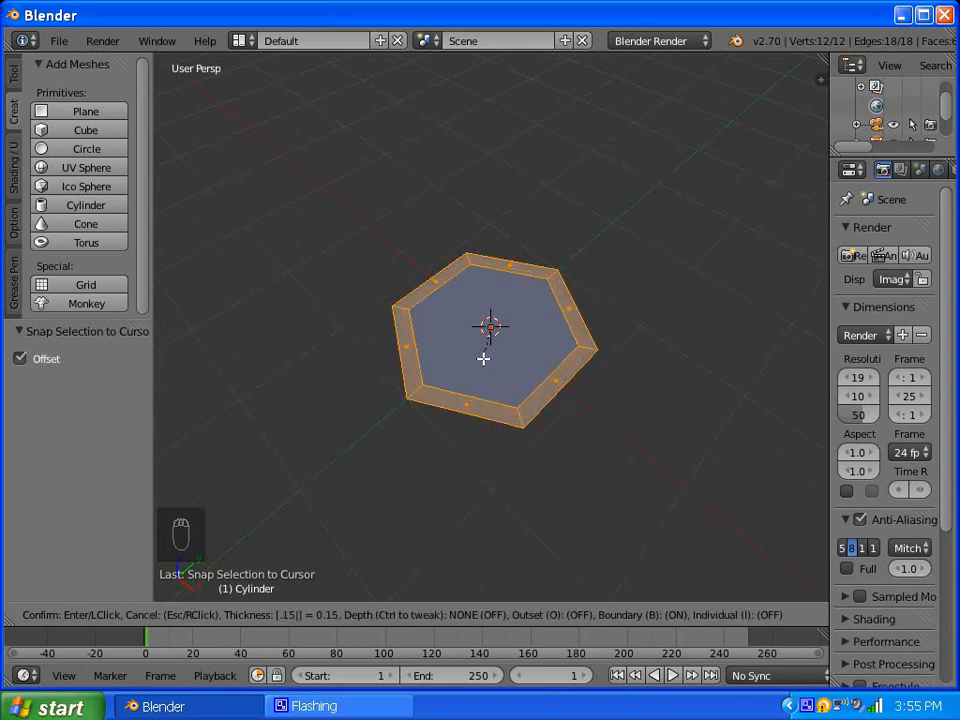
key("Return")
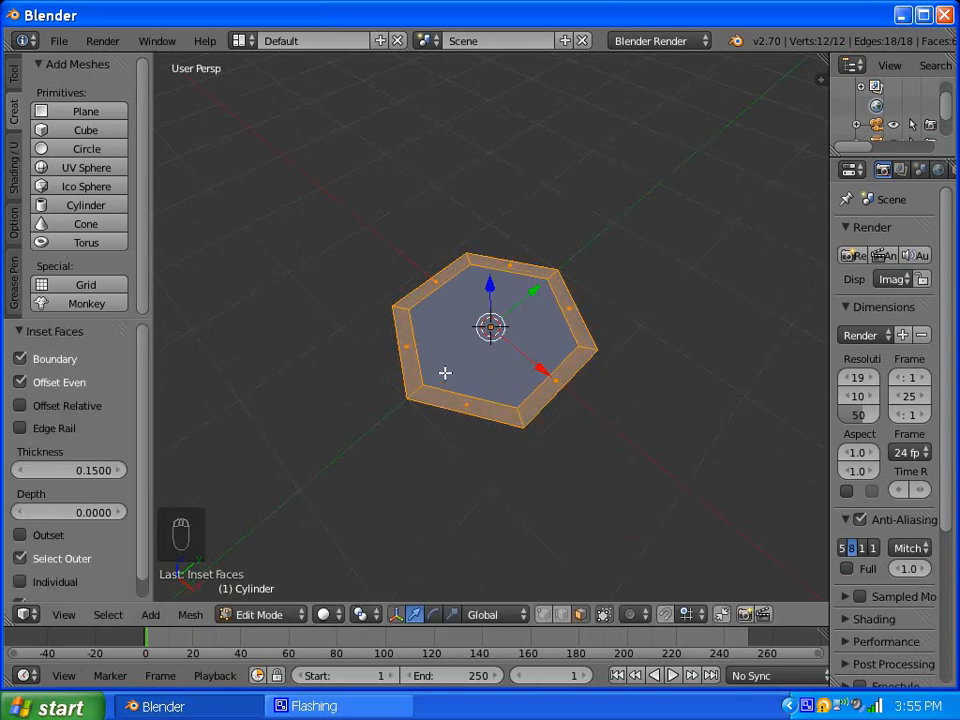
Step: Delete the inner hexagon with the Only Faces option to leave a ring, and return to Object Mode
right_click(465, 356)
key("x")
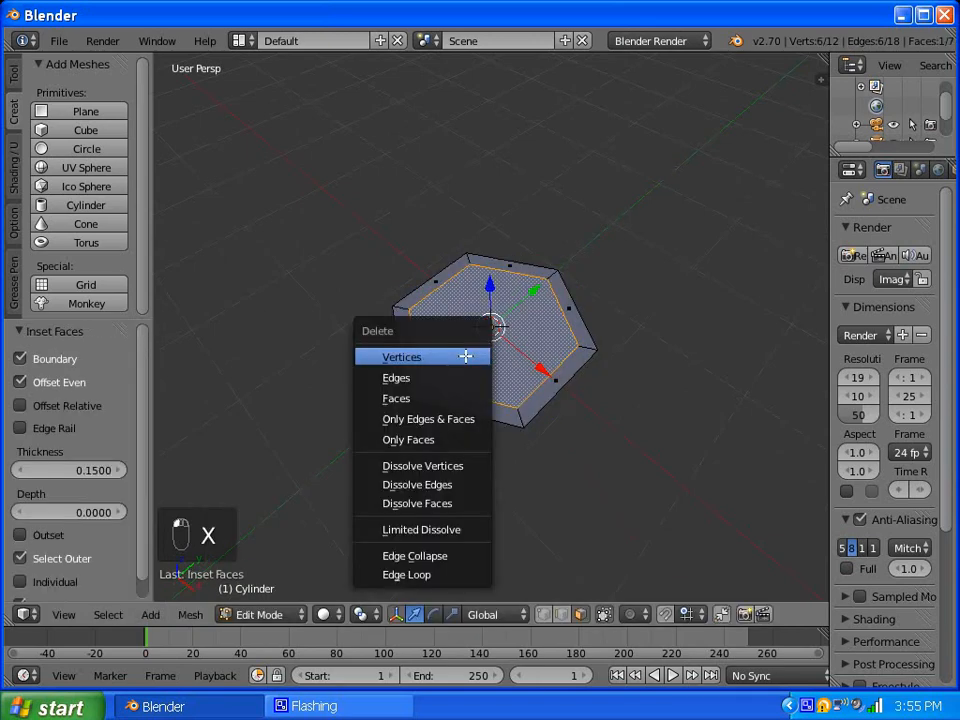
left_click(439, 438)
middle_click_drag(475, 356, 489, 302)
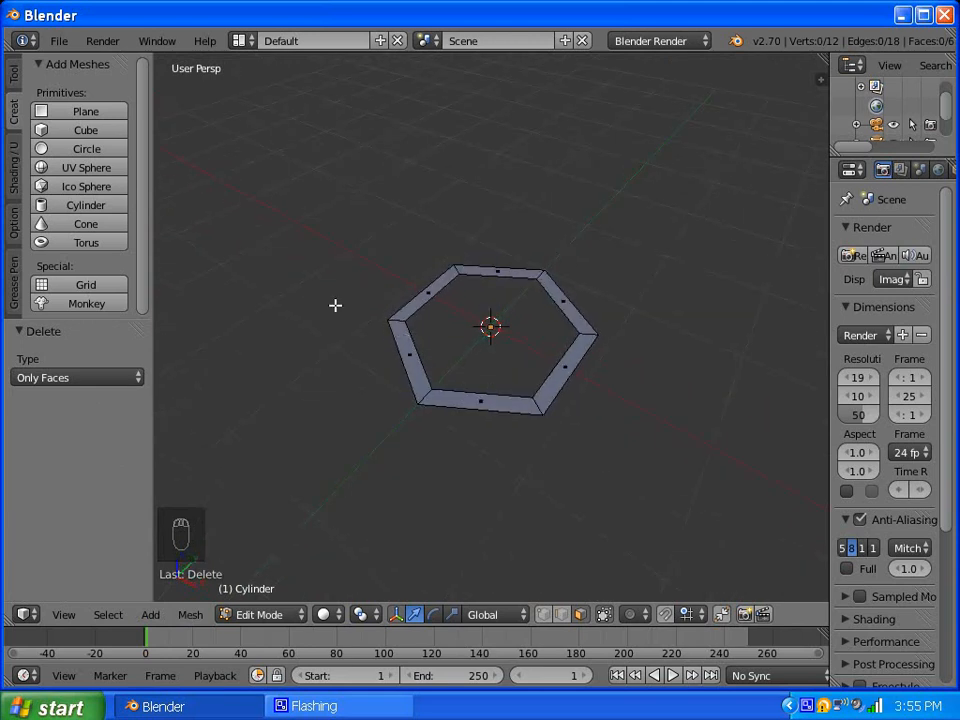
scroll(444, 300, "down", 2)
scroll(452, 294, "up", 2)
scroll(456, 315, "up", 1)
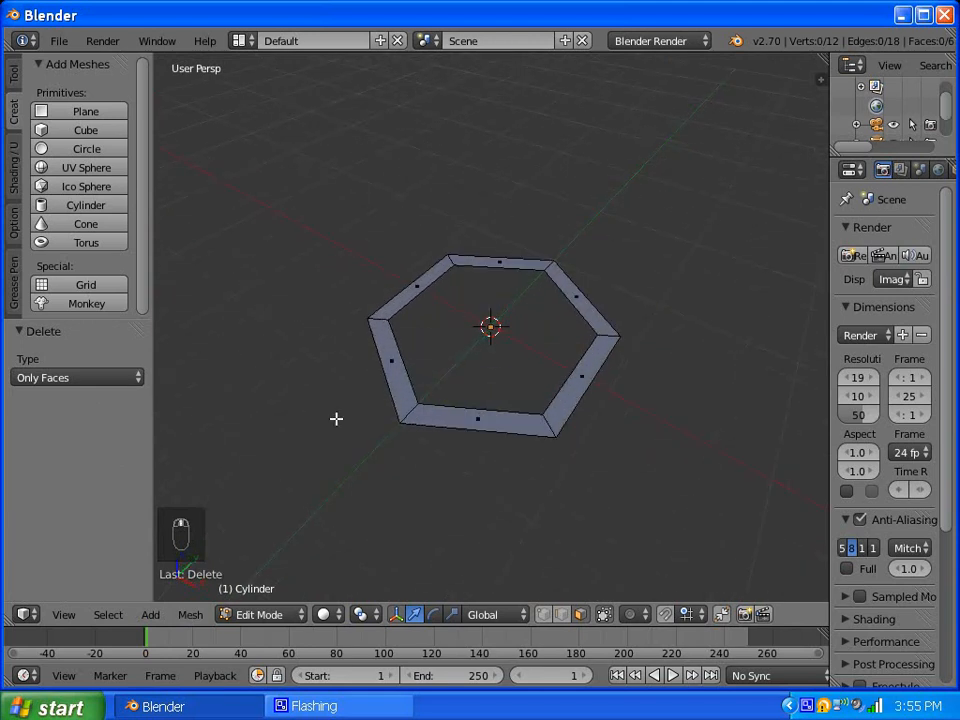
left_click(254, 614)
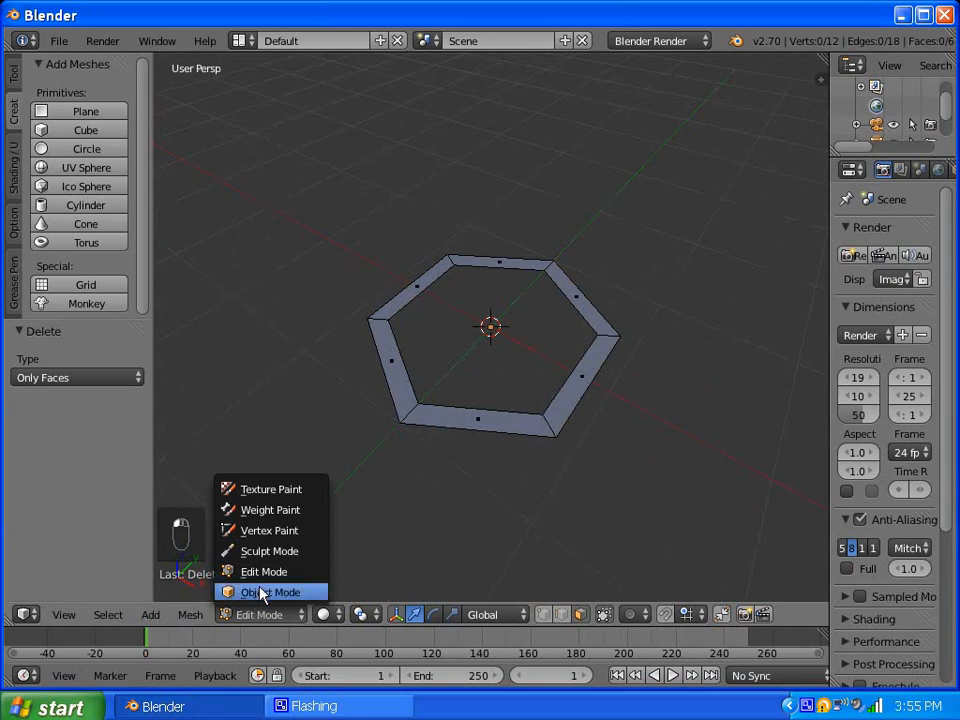
left_click(262, 592)
Step: Widen the properties area and add an Array modifier to the hexagonal ring with a count of 4
scroll(508, 360, "down", 3)
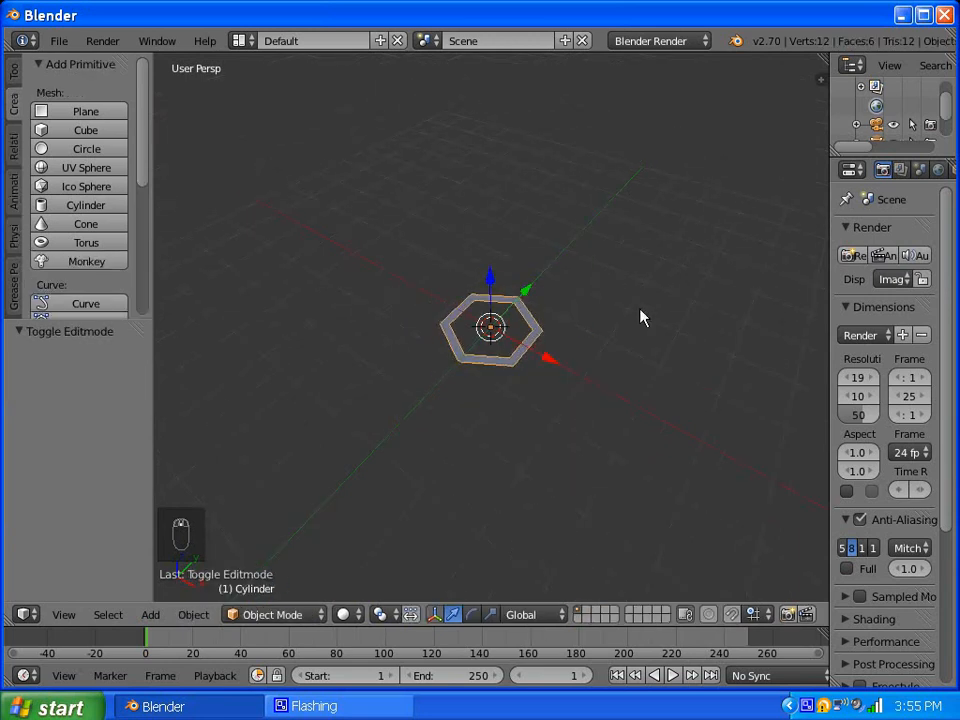
middle_click_drag(438, 367, 557, 395)
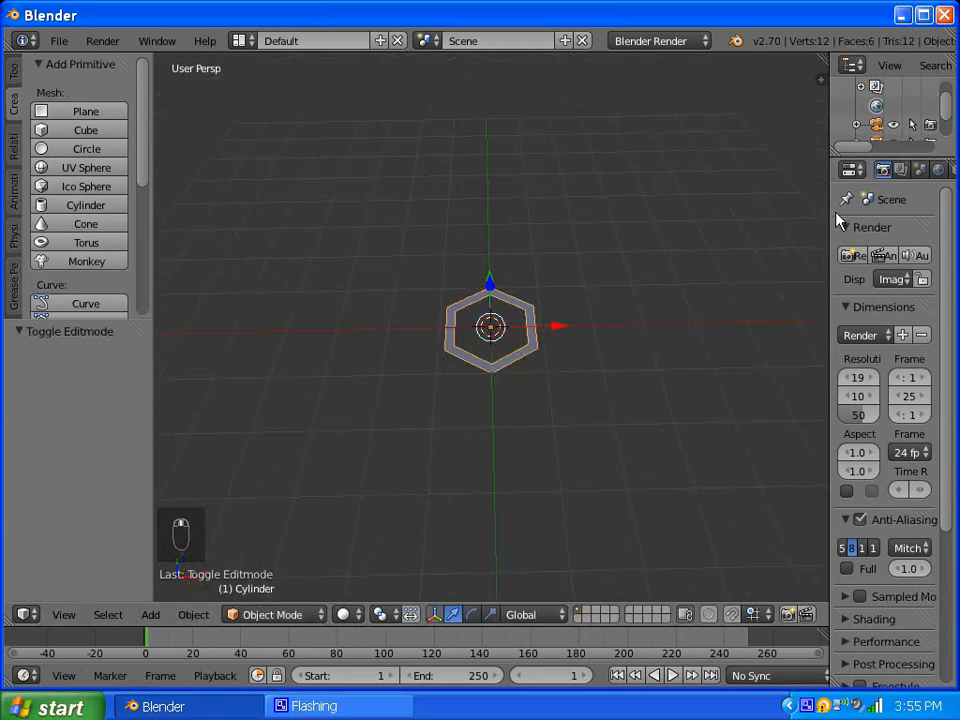
middle_click_drag(544, 311, 555, 242)
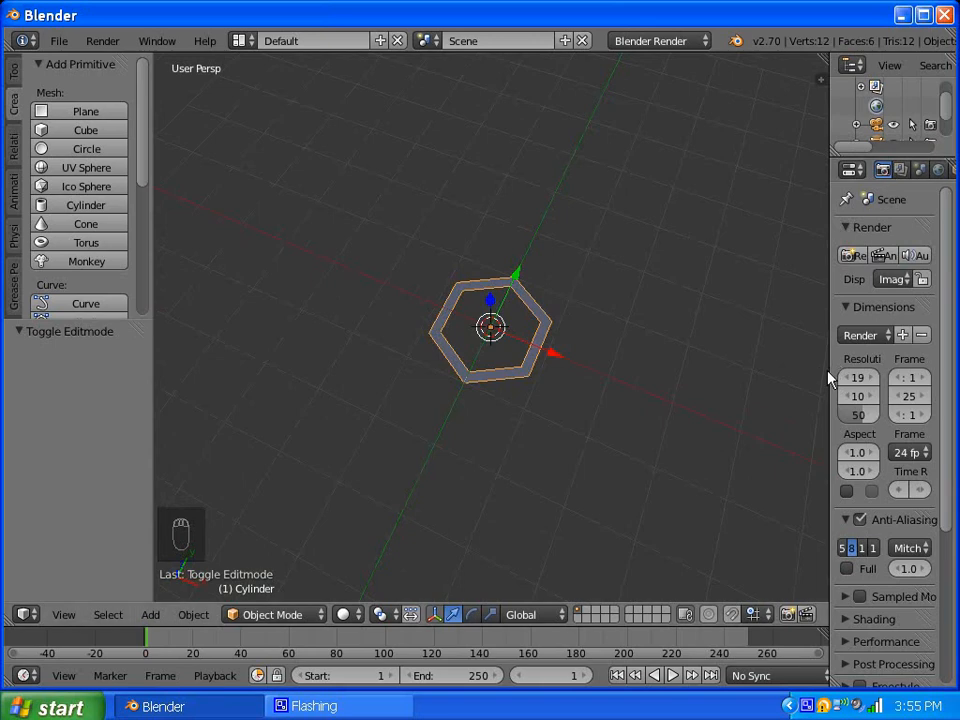
left_click_drag(829, 369, 700, 373)
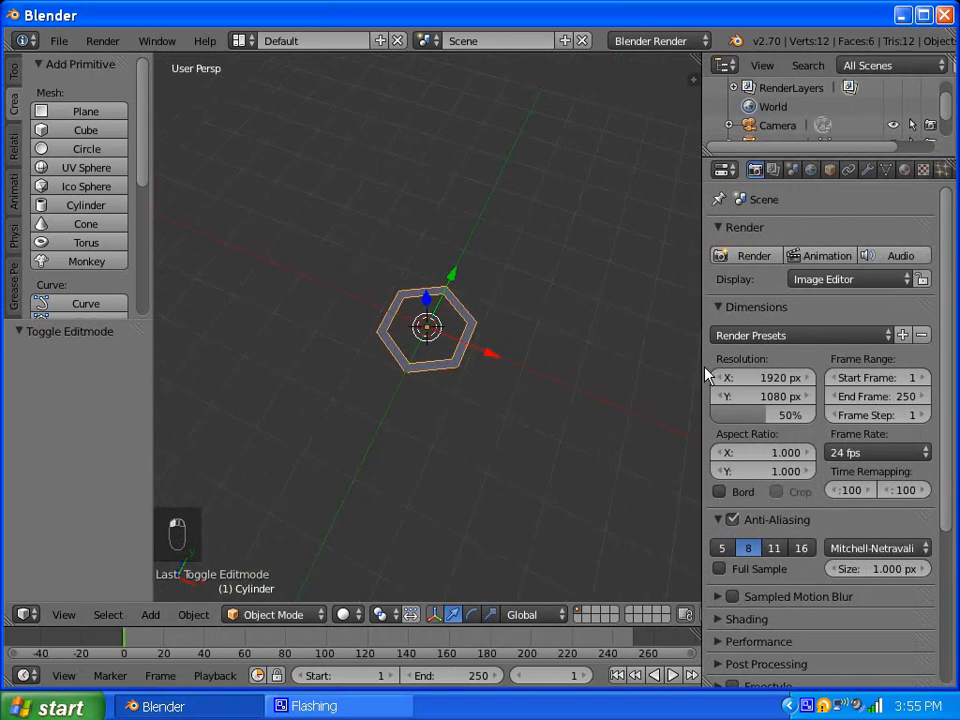
left_click(866, 170)
left_click(818, 236)
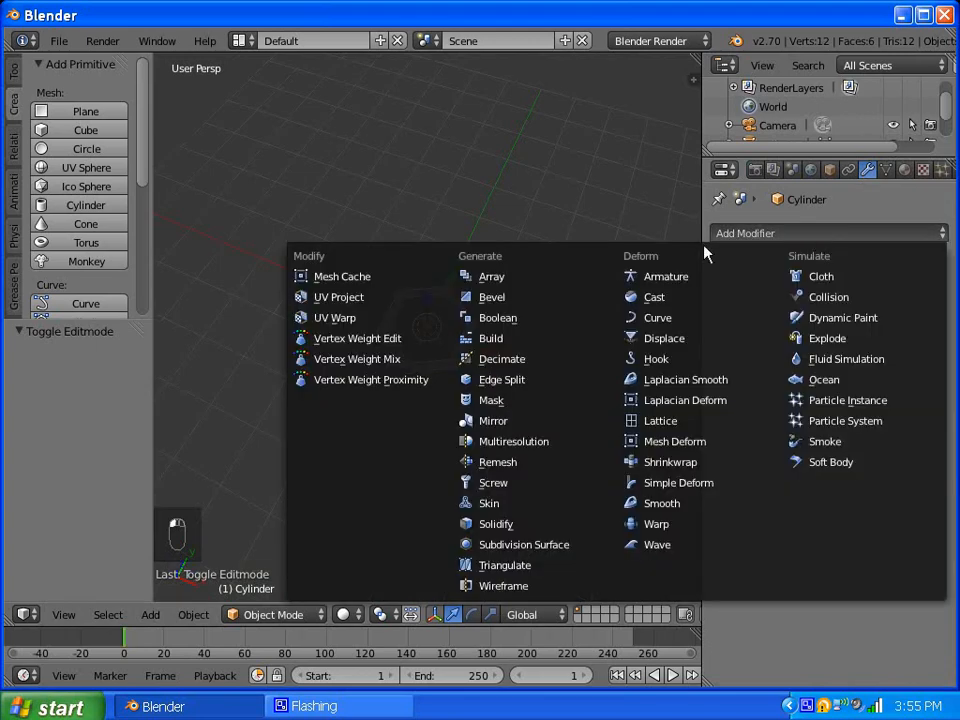
left_click(522, 281)
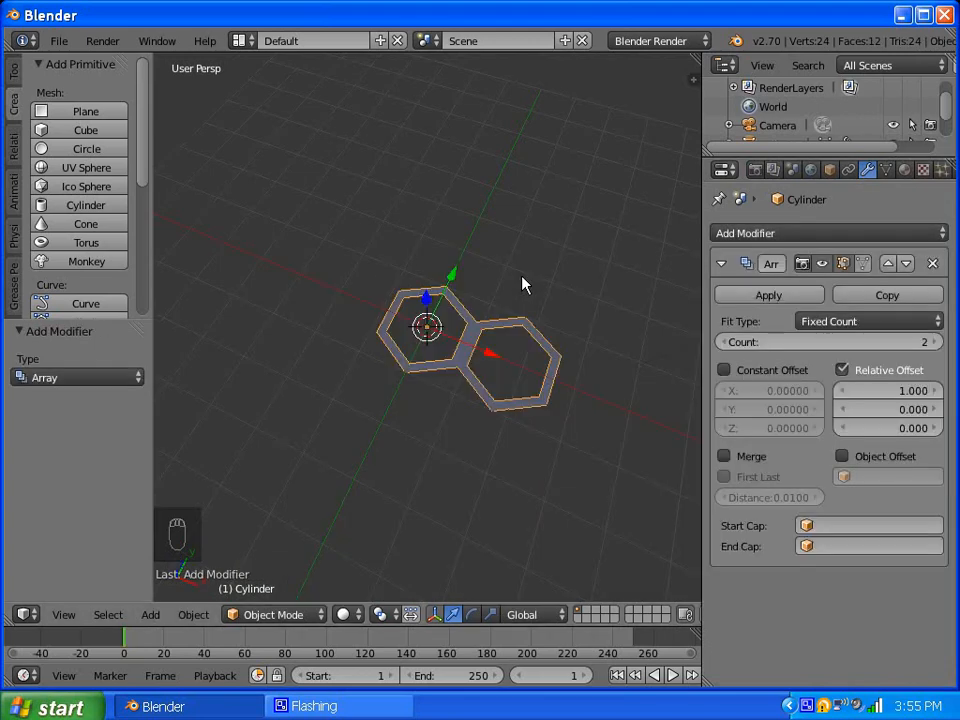
left_click(934, 342)
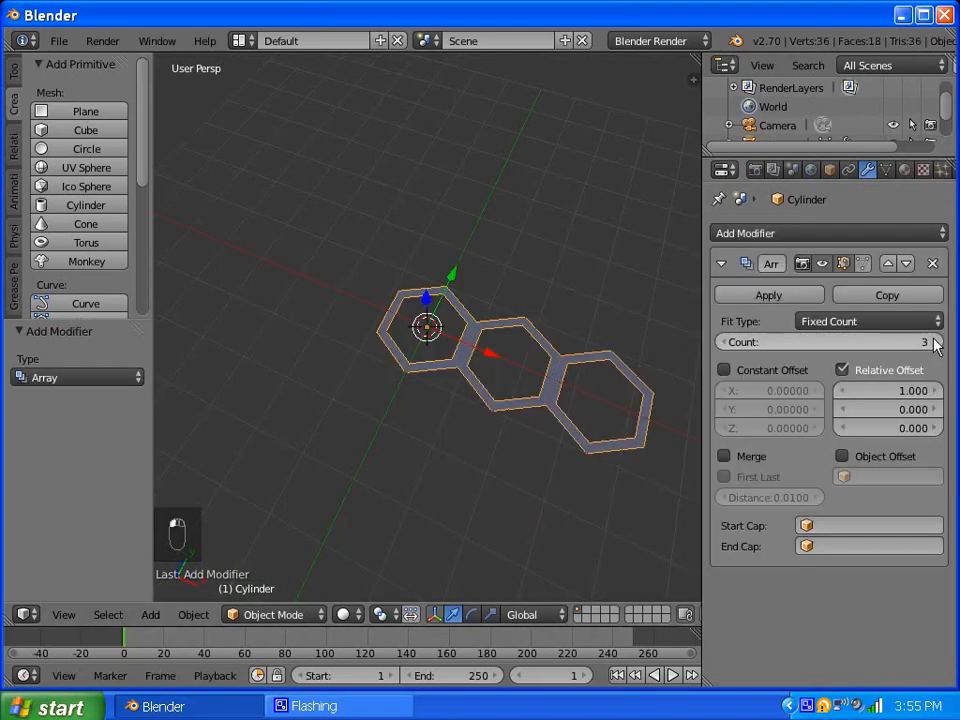
left_click(934, 342)
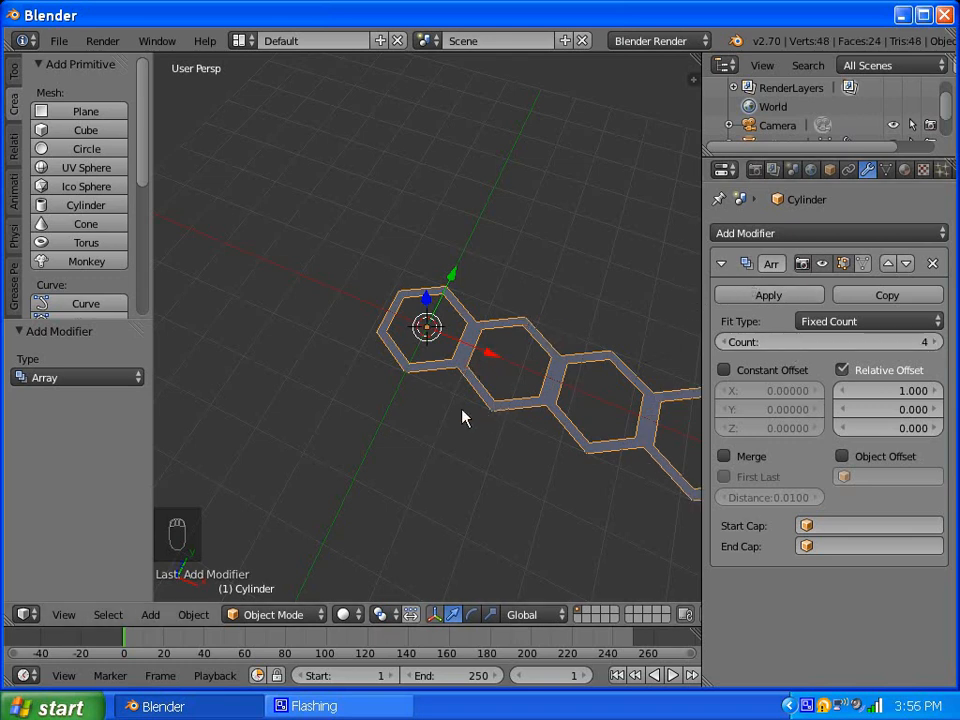
Step: Enable Merge on the hexagon ring's Array modifier and apply the modifier
left_click(724, 456)
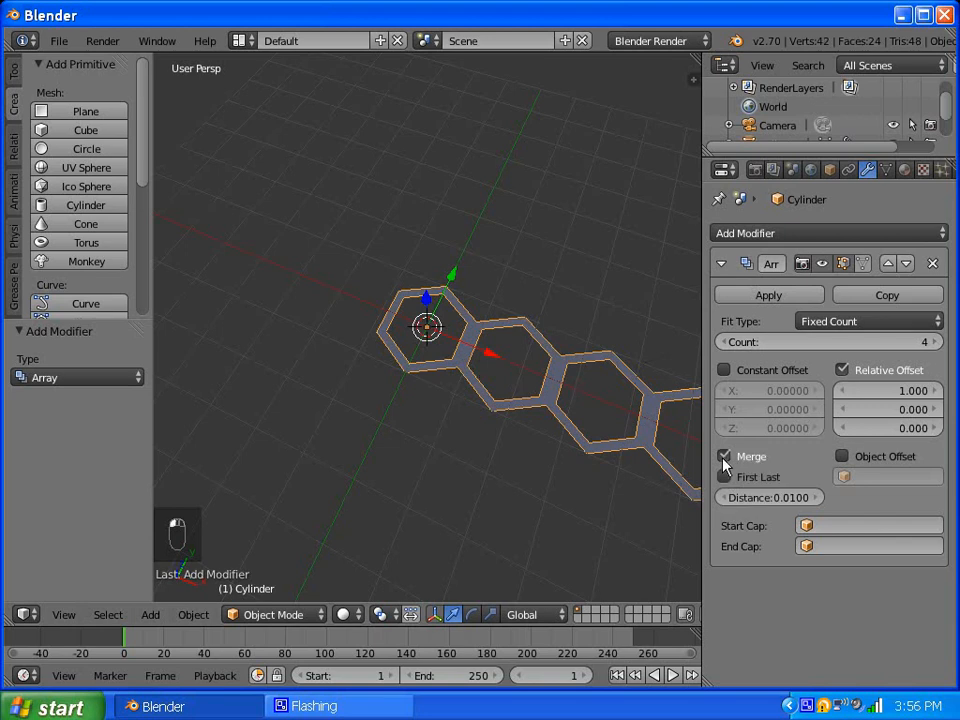
scroll(470, 440, "down", 2)
scroll(470, 440, "down", 1)
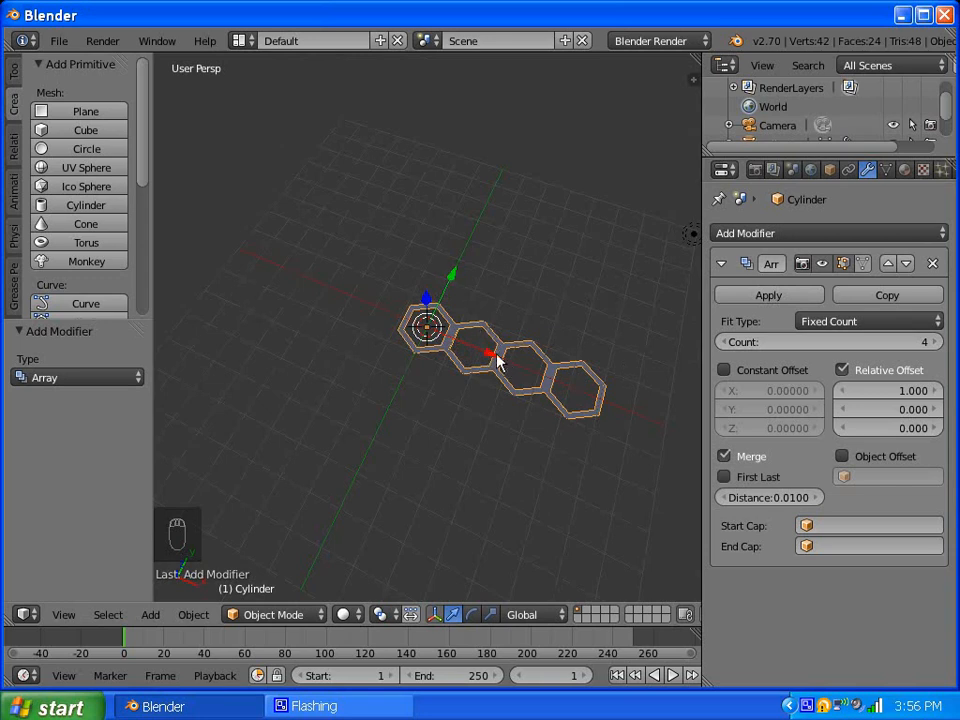
scroll(497, 355, "up", 1)
scroll(497, 352, "up", 2)
scroll(497, 352, "down", 2)
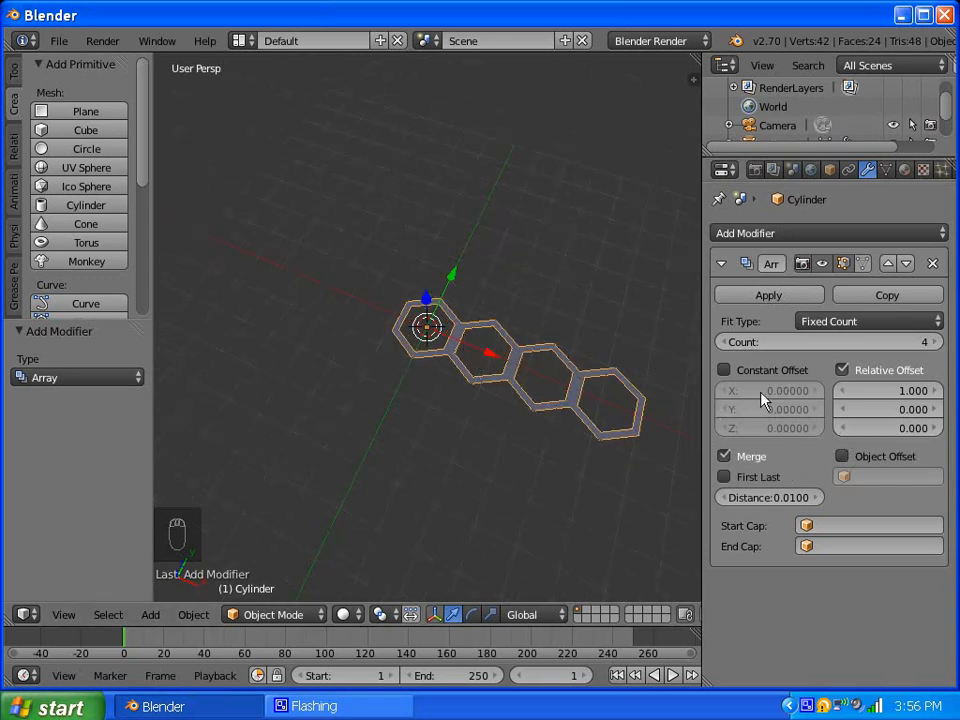
left_click(772, 297)
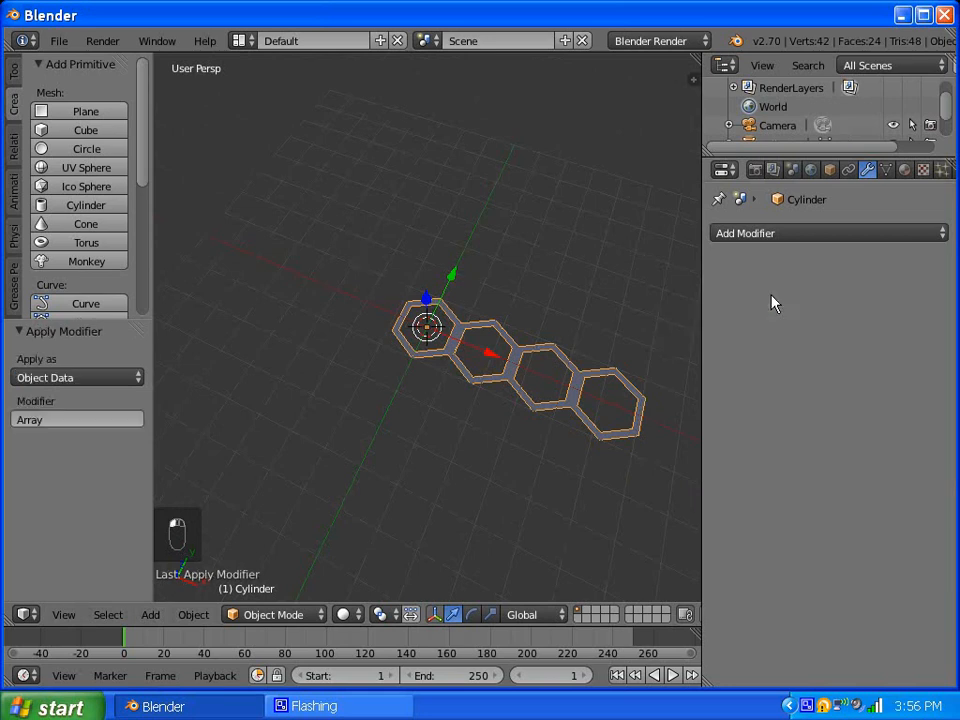
Step: Enter Edit Mode on the hexagon row and select all of its geometry
scroll(482, 334, "up", 5)
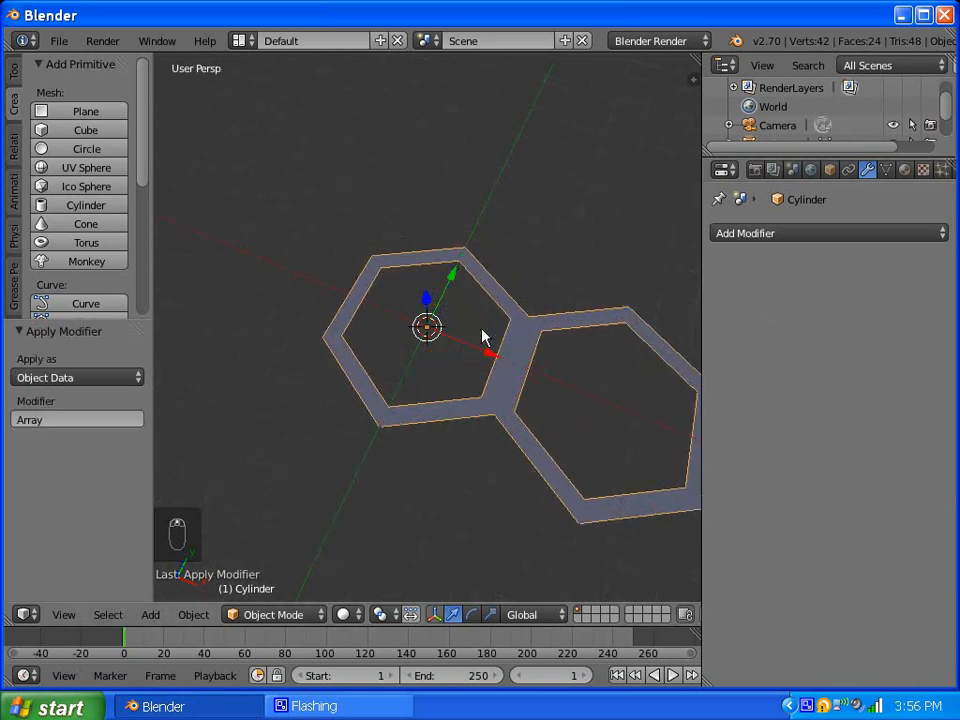
scroll(482, 334, "down", 3)
scroll(280, 395, "down", 5)
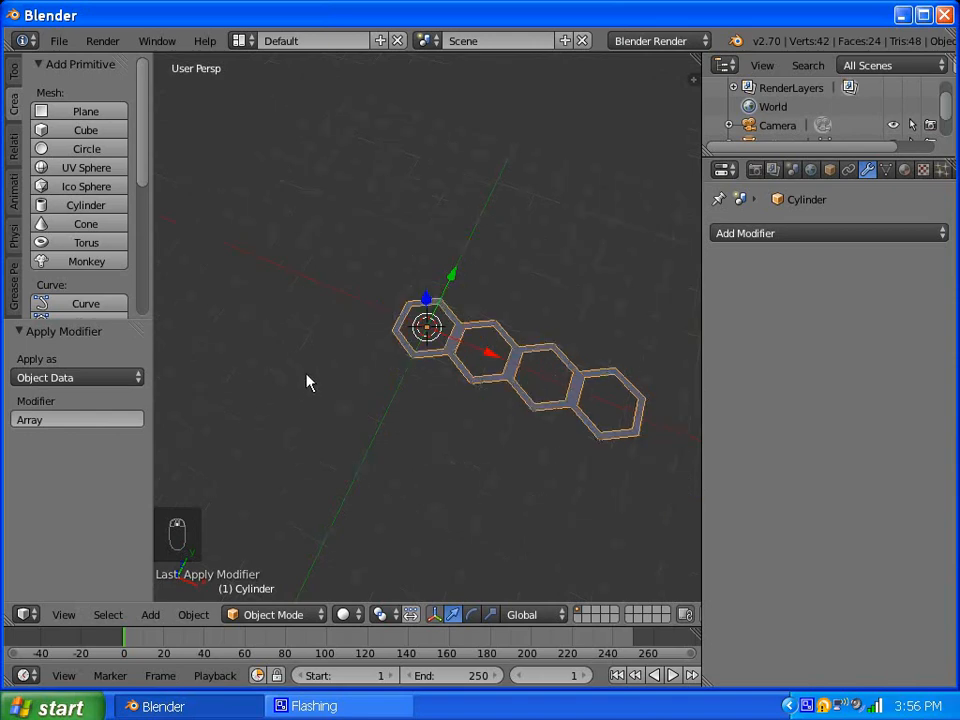
left_click(265, 614)
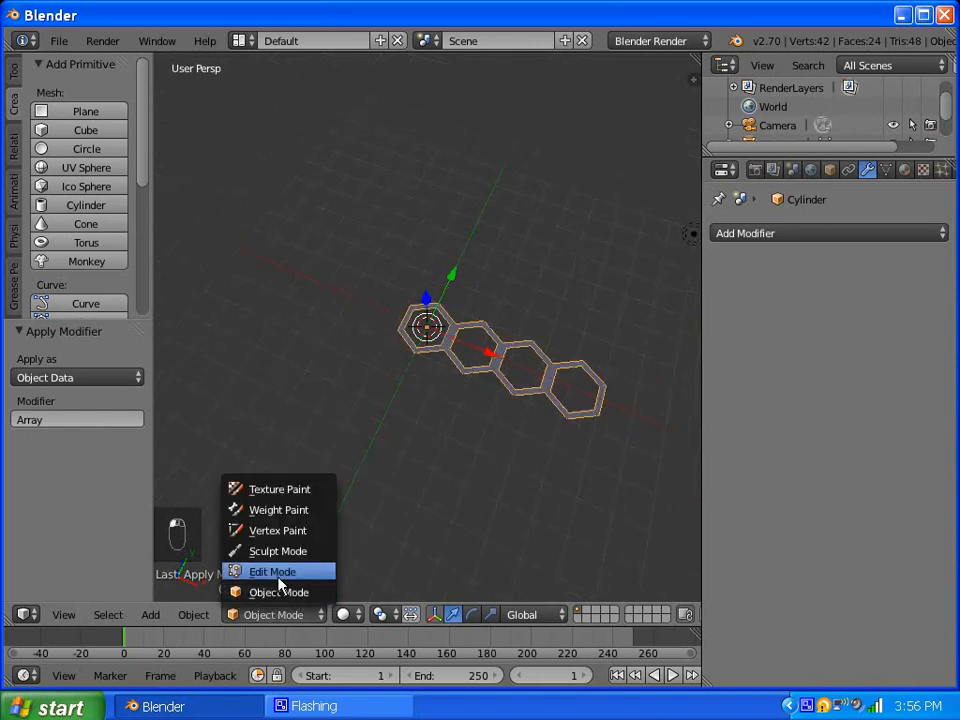
left_click(279, 572)
scroll(491, 471, "up", 2)
key("a")
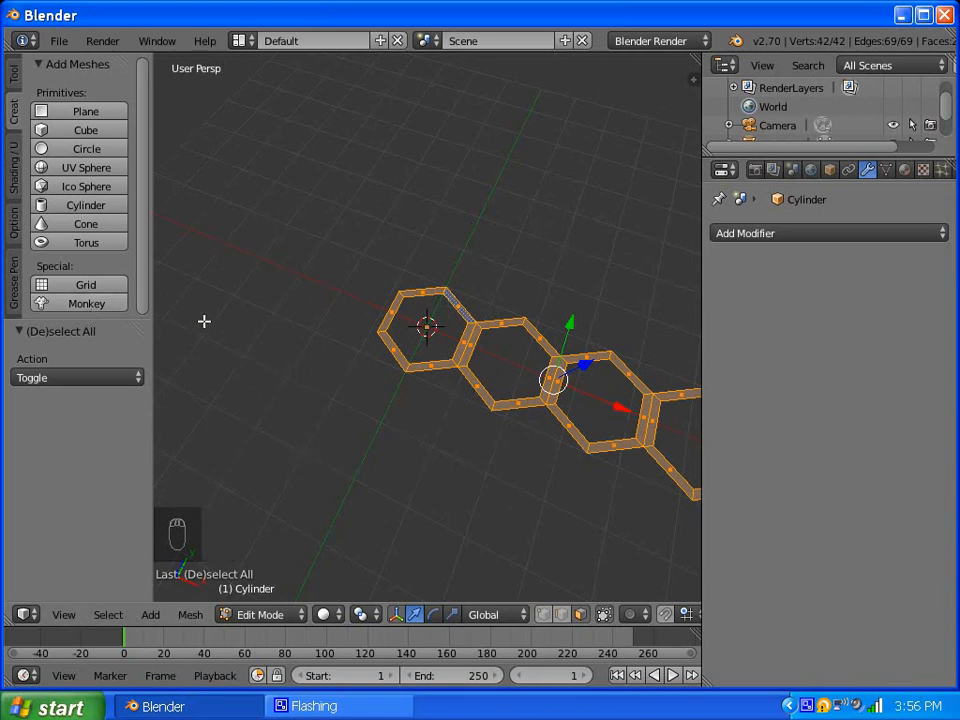
Step: Remove doubles from the selected hexagon row, deselect everything and return to Object Mode
left_click(18, 77)
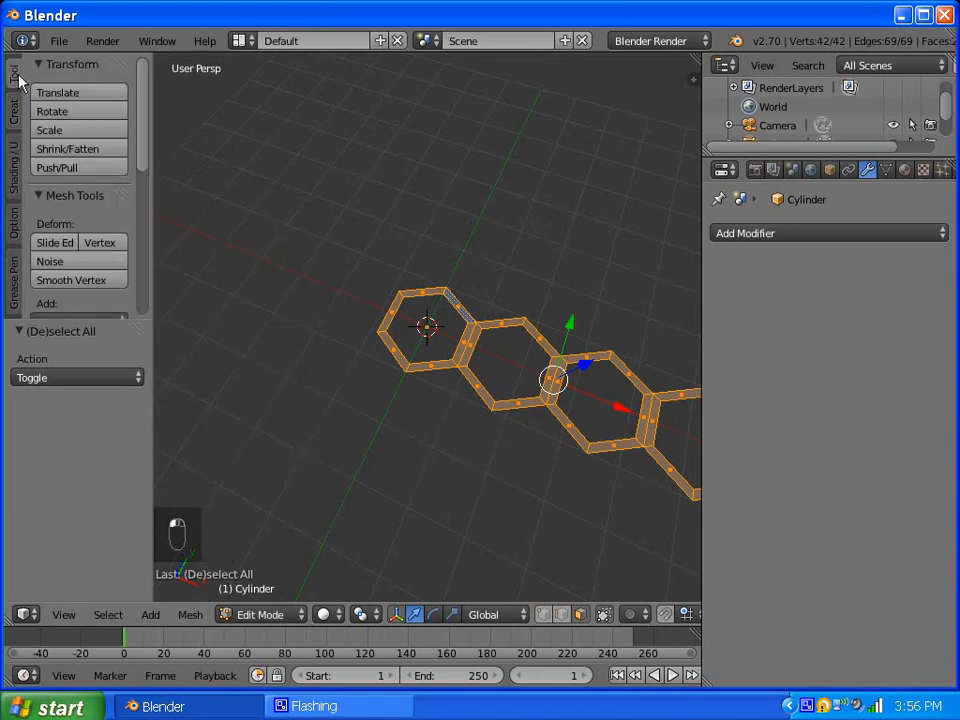
scroll(133, 191, "down", 8)
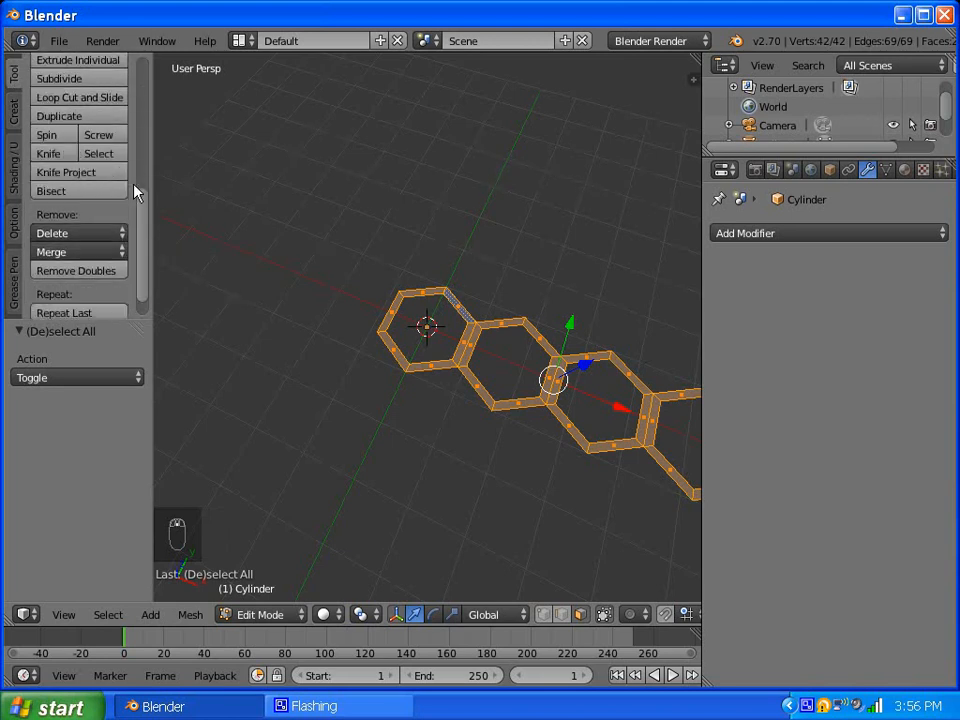
scroll(133, 191, "down", 2)
left_click(122, 242)
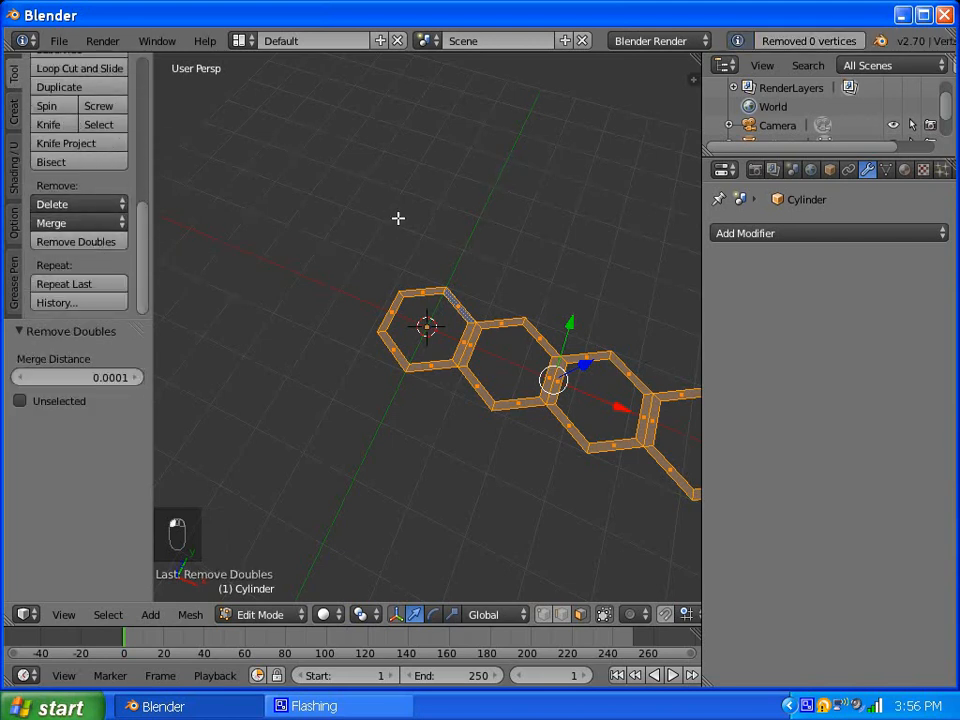
key("a")
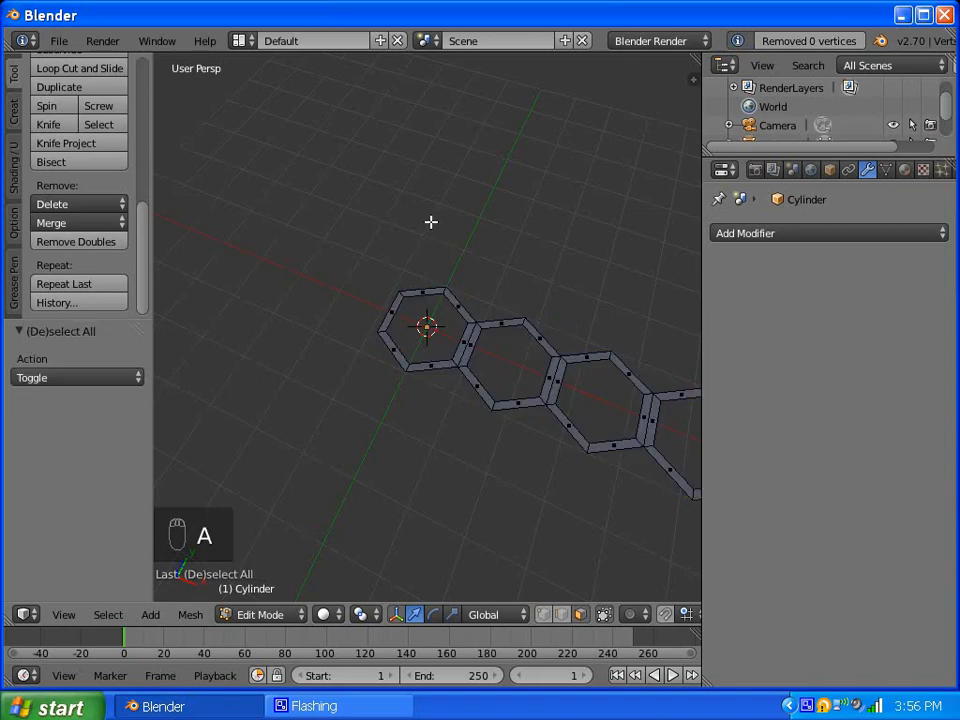
left_click(293, 616)
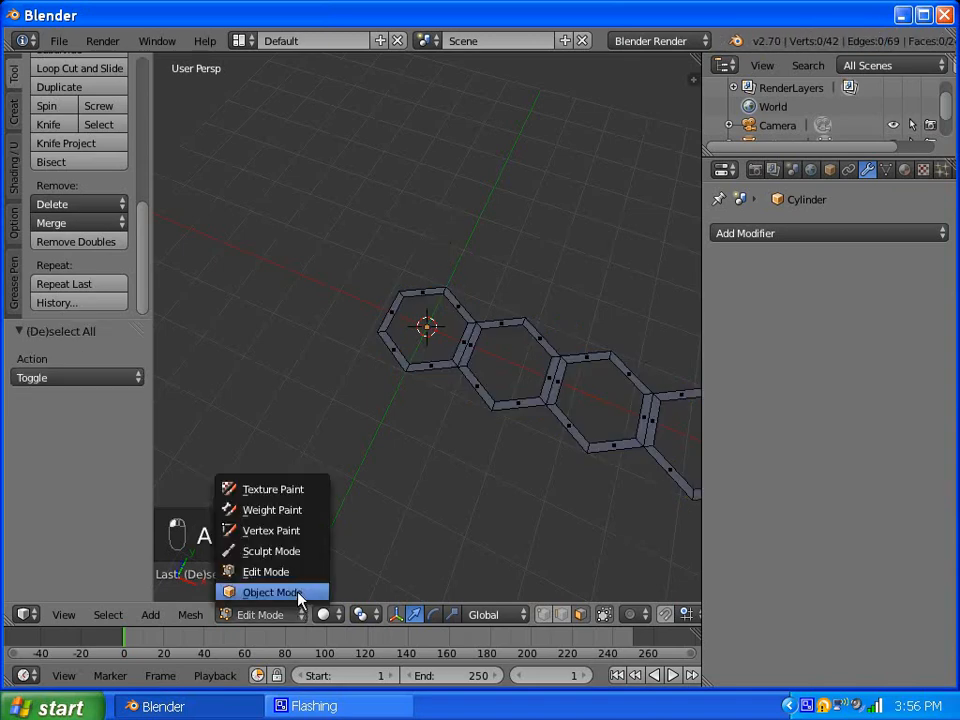
left_click(299, 596)
Step: Add a new Array modifier to the hexagon row with a relative offset of 0 in X and 1 in Y
scroll(469, 491, "down", 4)
middle_click_drag(578, 300, 390, 222)
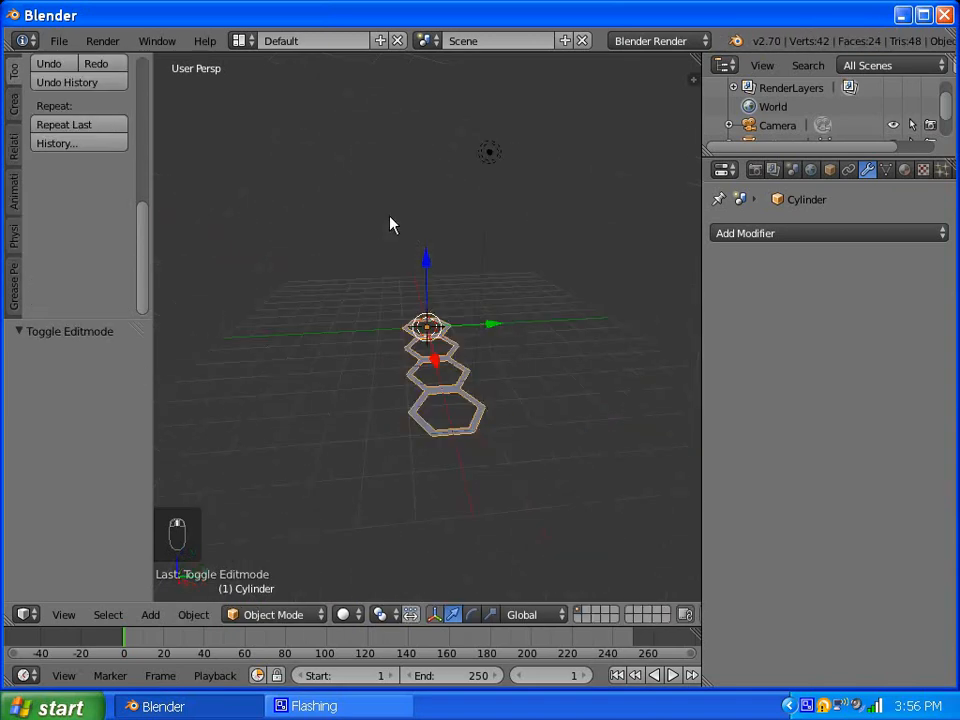
scroll(430, 363, "up", 2)
scroll(491, 343, "down", 1)
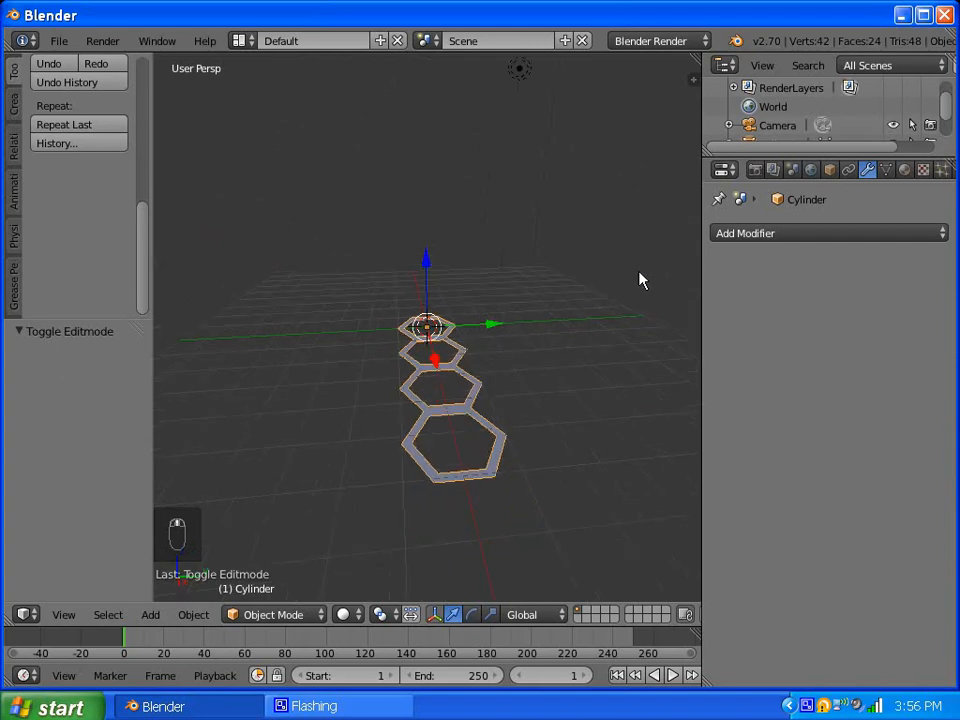
left_click(789, 234)
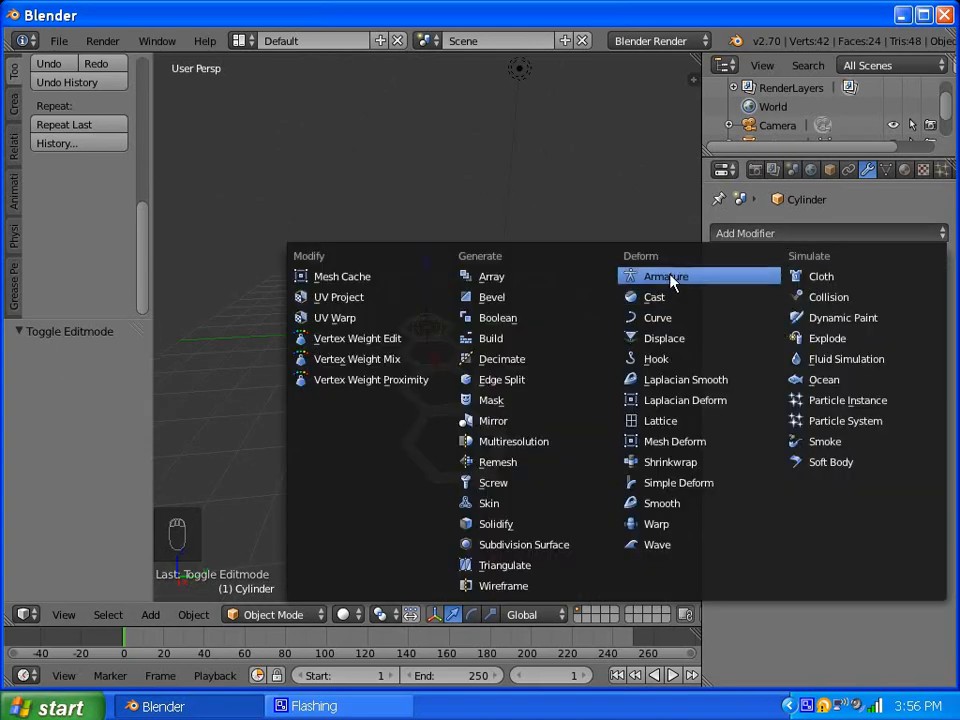
left_click(536, 292)
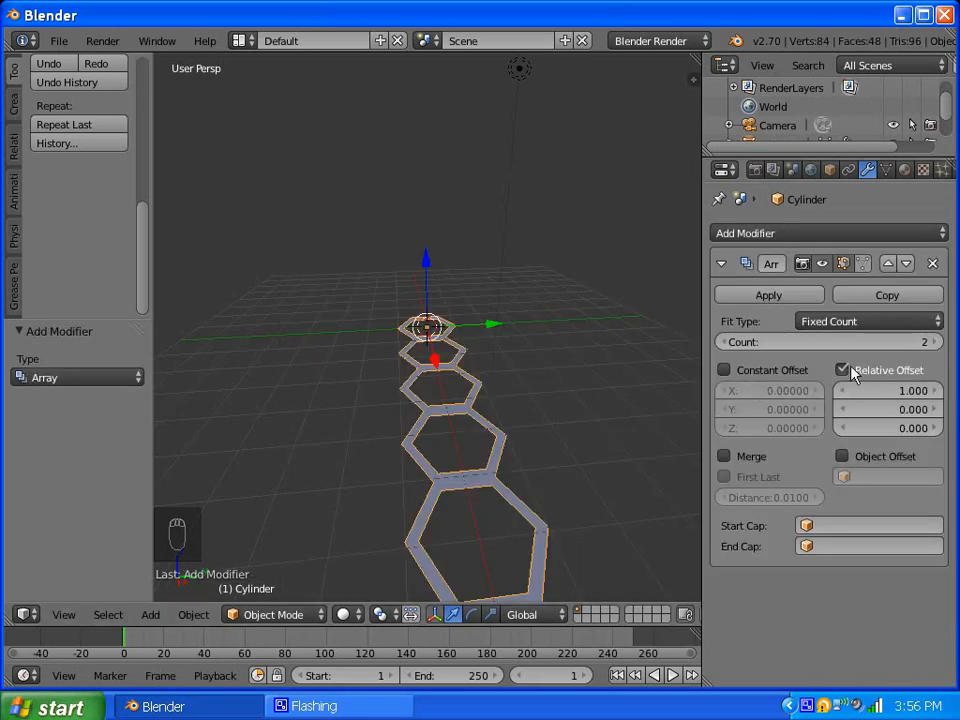
left_click(903, 388)
type("0")
key("Return")
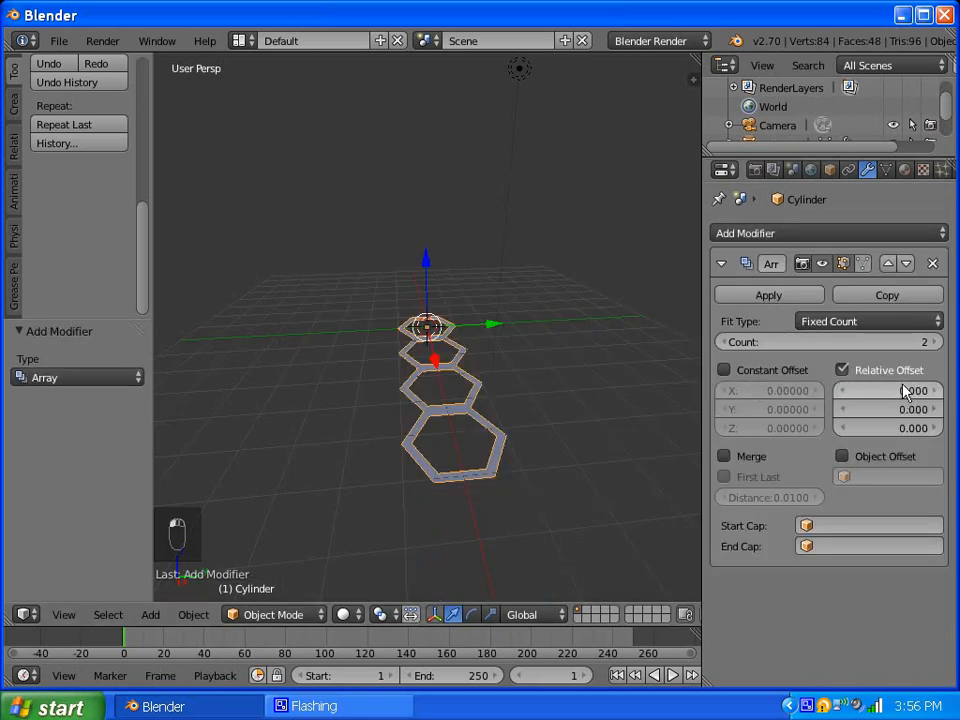
left_click(918, 410)
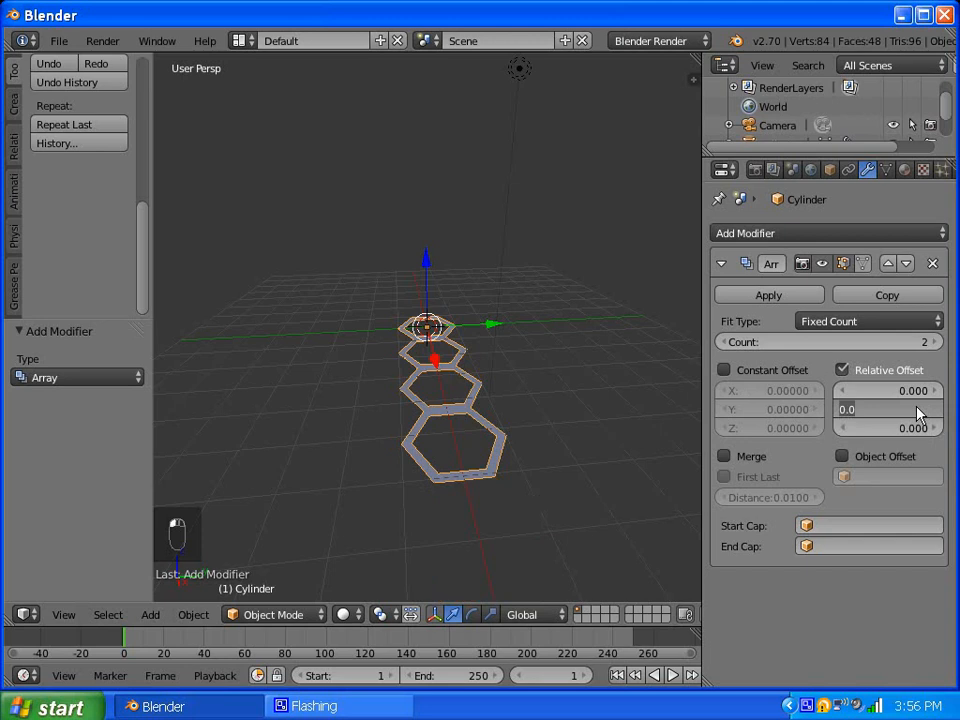
type("1")
key("Return")
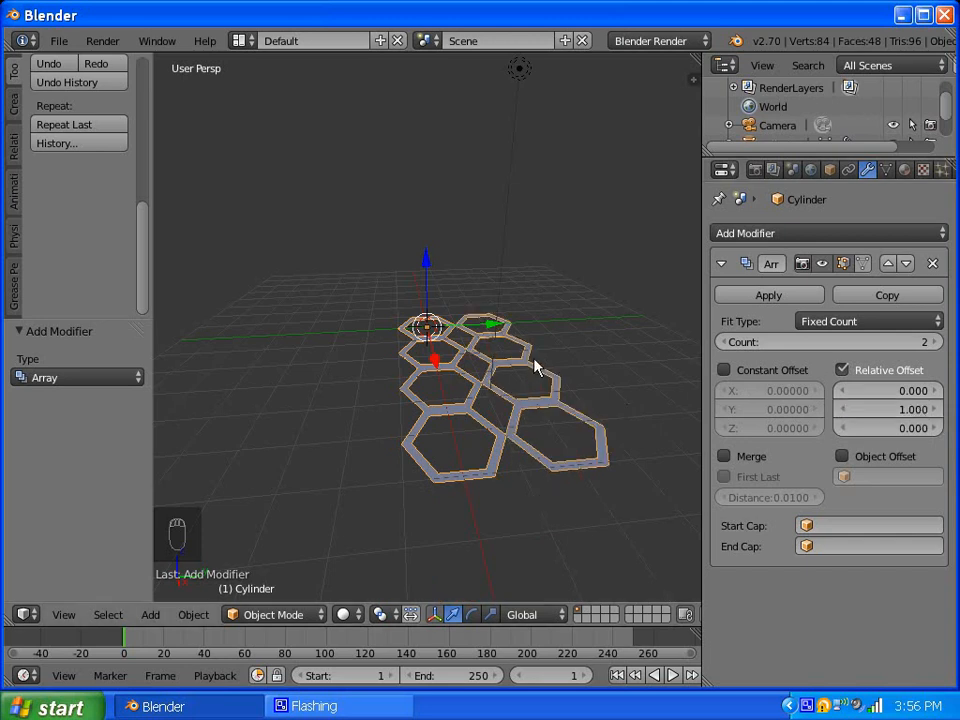
Step: Set the Array modifier's relative Y offset to 0.75 to bring the two hexagon rows closer together
middle_click_drag(535, 368, 548, 405)
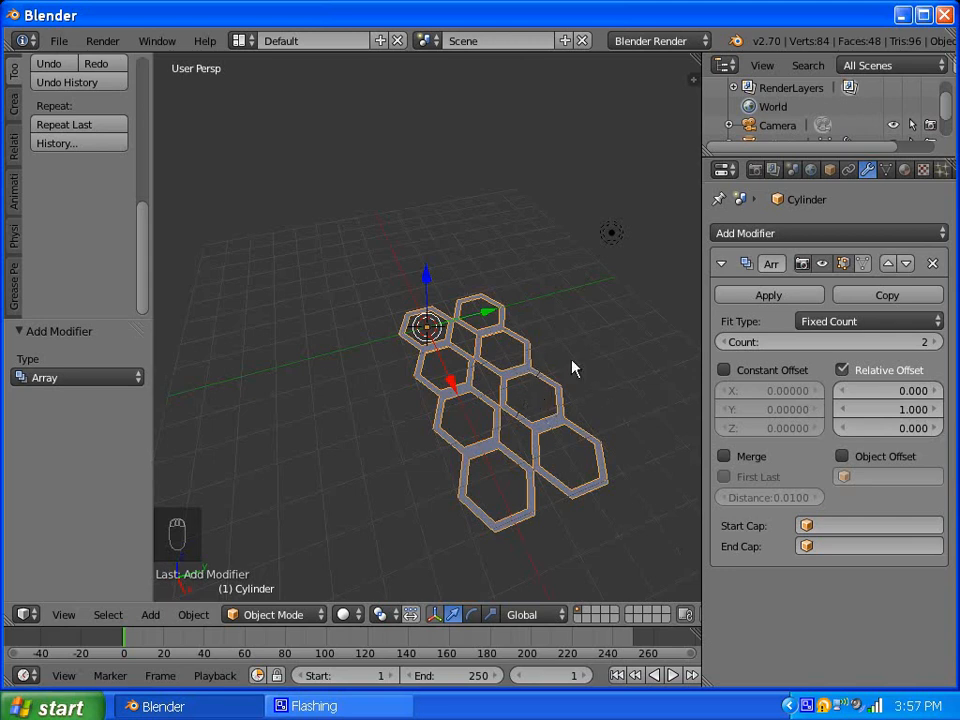
middle_click_drag(336, 381, 453, 391)
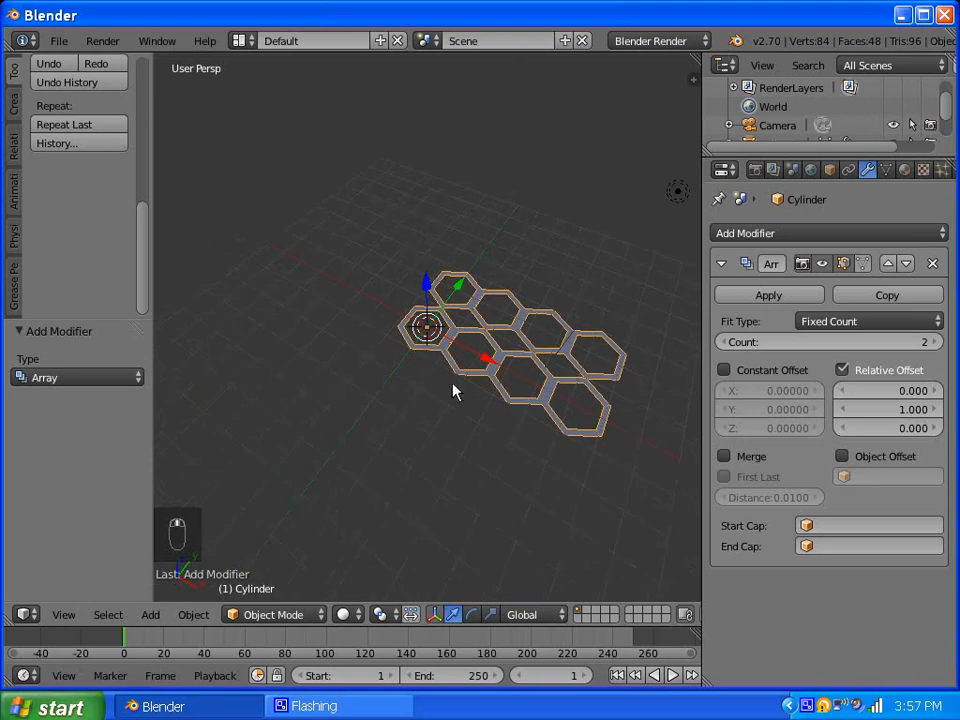
scroll(540, 349, "up", 3)
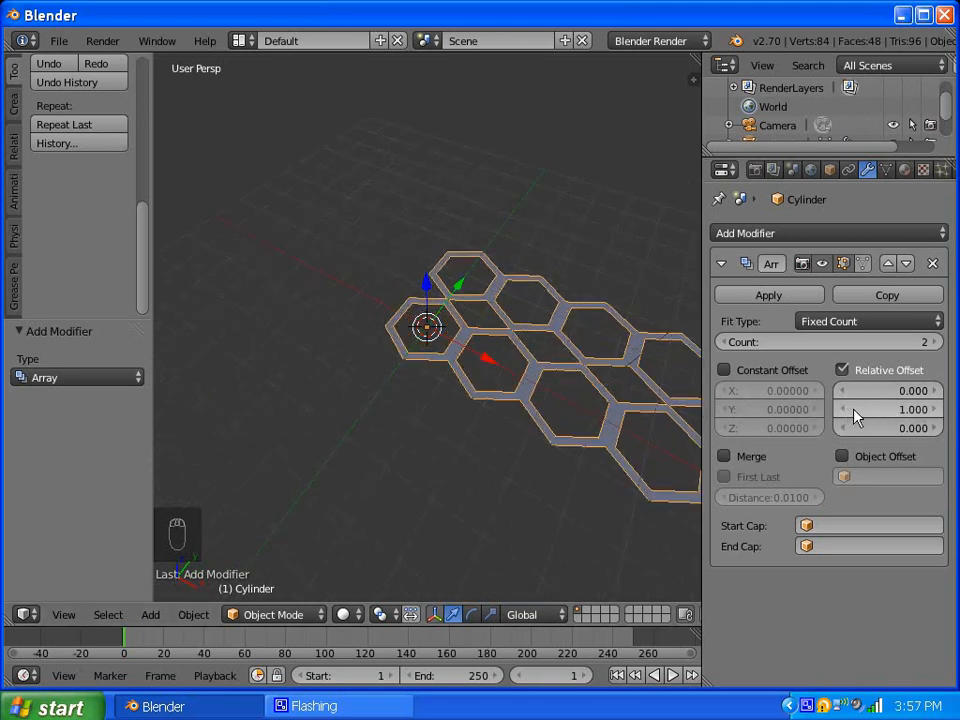
mouse_move(873, 411)
left_mouse_down()
mouse_move(854, 408)
mouse_move(876, 411)
left_mouse_up()
left_click(890, 409)
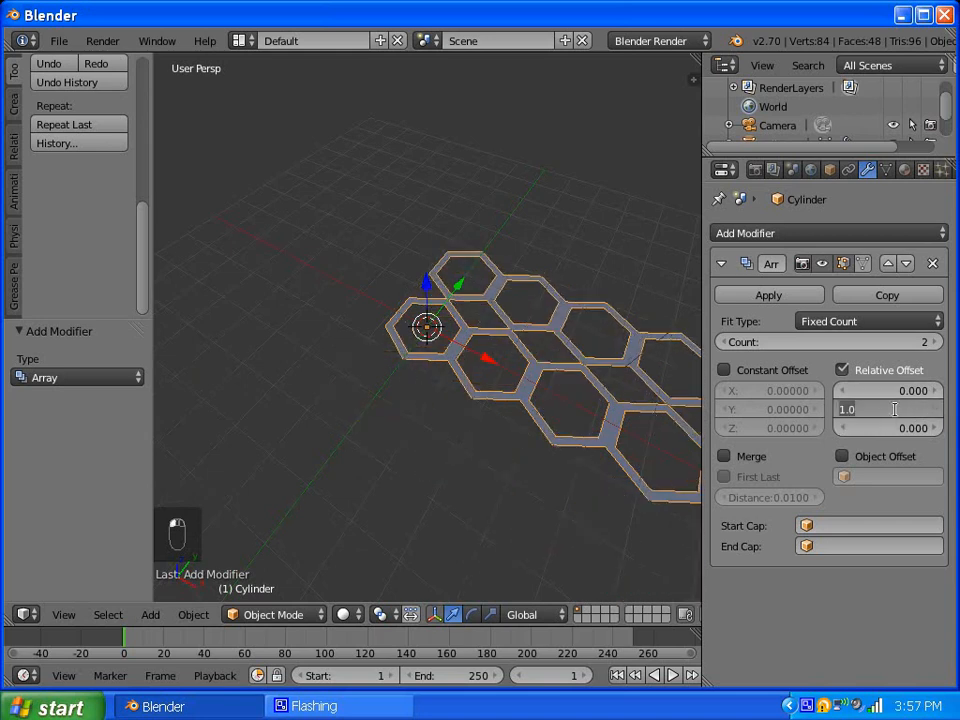
key("BackSpace")
type(".75")
key("Return")
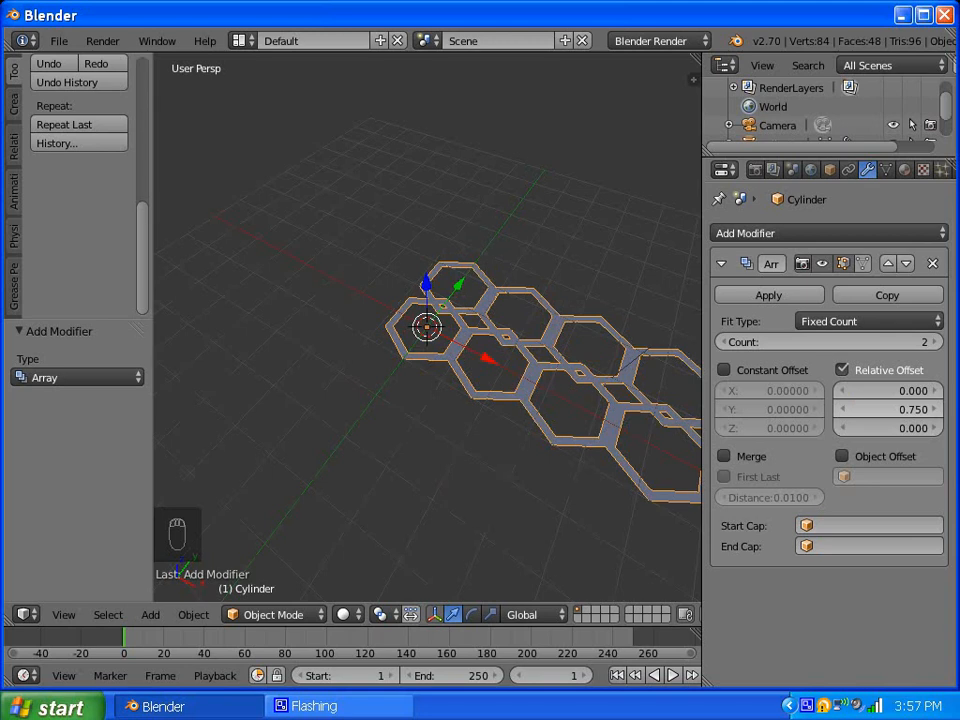
Step: Try relative X offsets of -0.2, -0.1 and -0.15 to shift the second hexagon row sideways
left_click(843, 390)
left_click(843, 390)
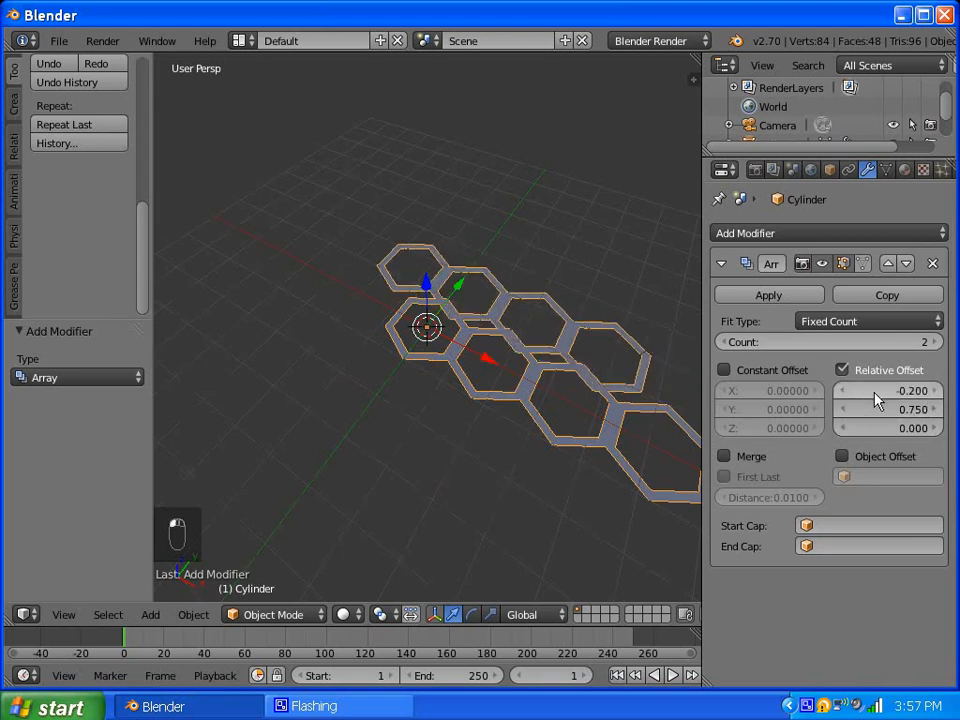
left_click(941, 390)
left_click(941, 390)
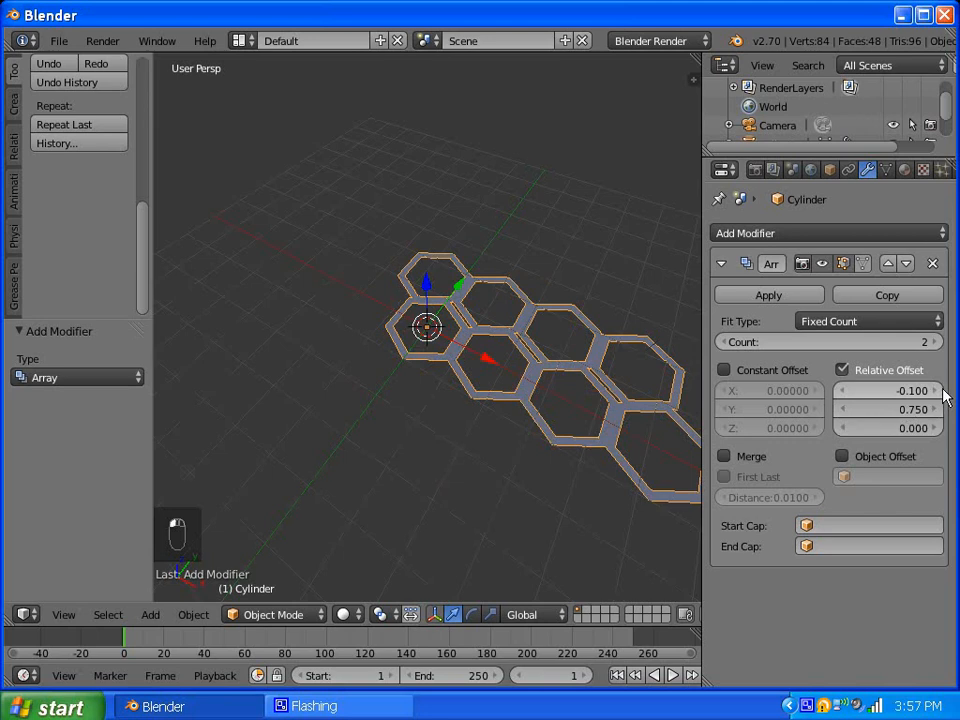
left_click(852, 394)
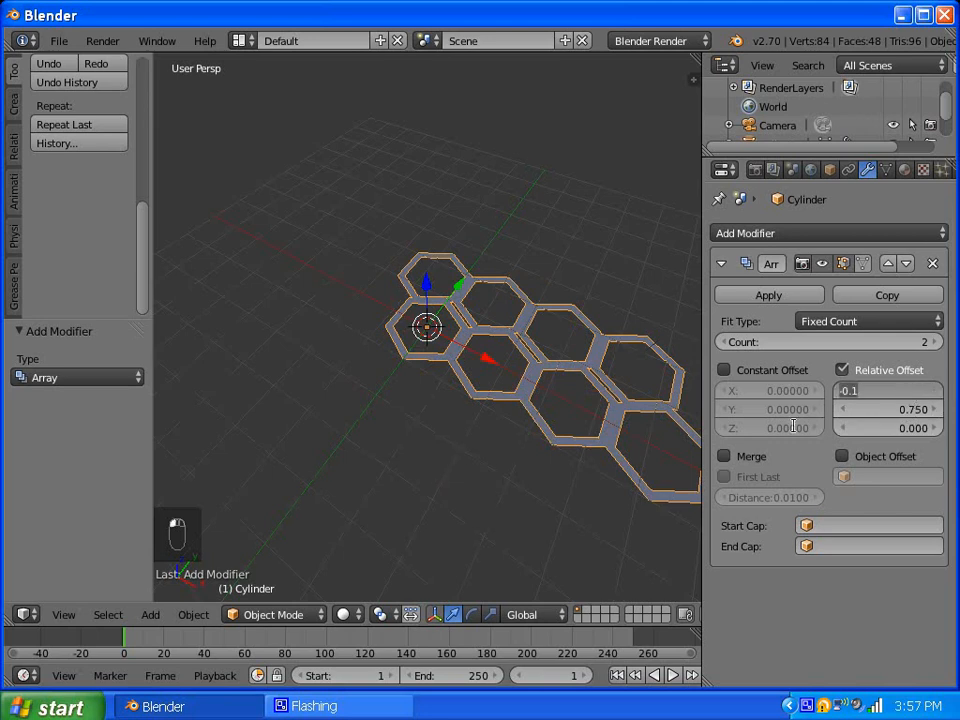
key("BackSpace")
type("-.15")
key("Return")
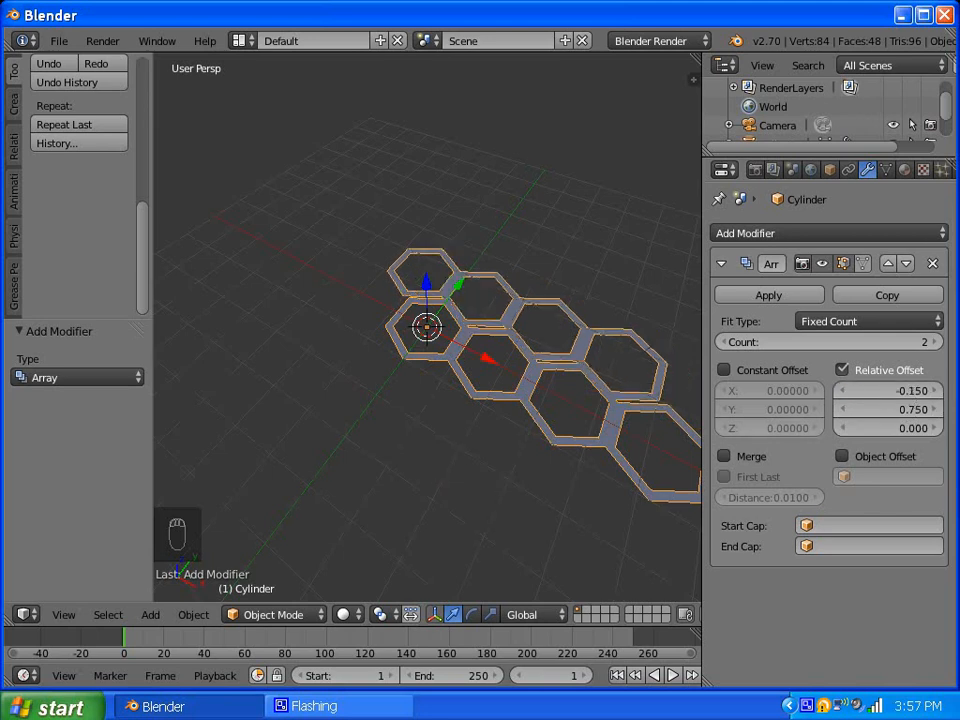
Step: Set the Array modifier's relative X offset to -0.125 so the two hexagon rows interlock
left_click(917, 395)
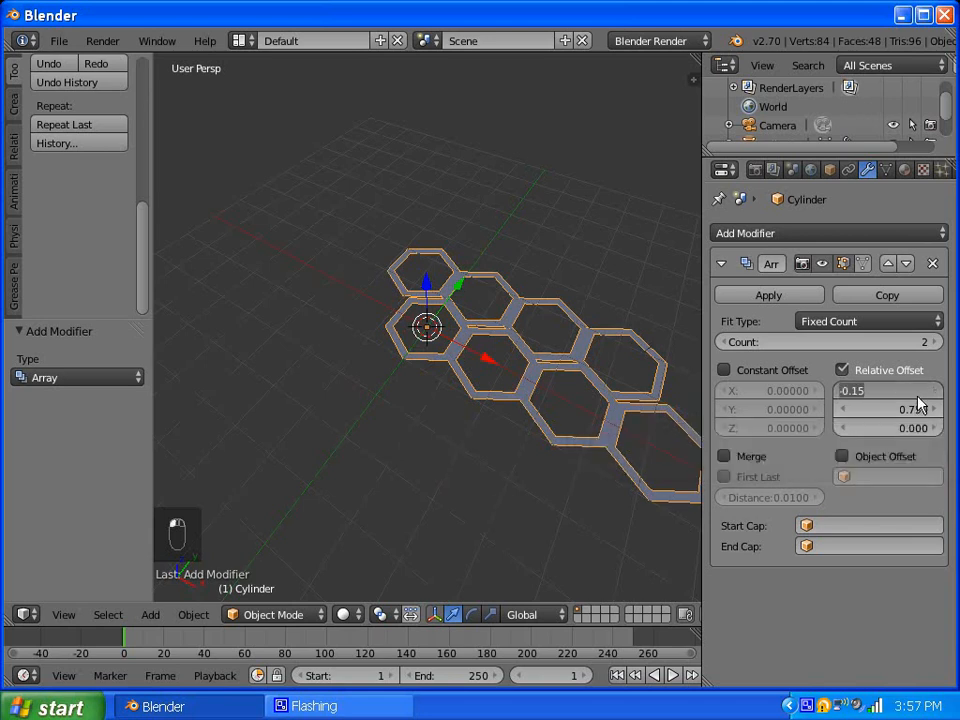
key("BackSpace")
type("-.125")
key("Return")
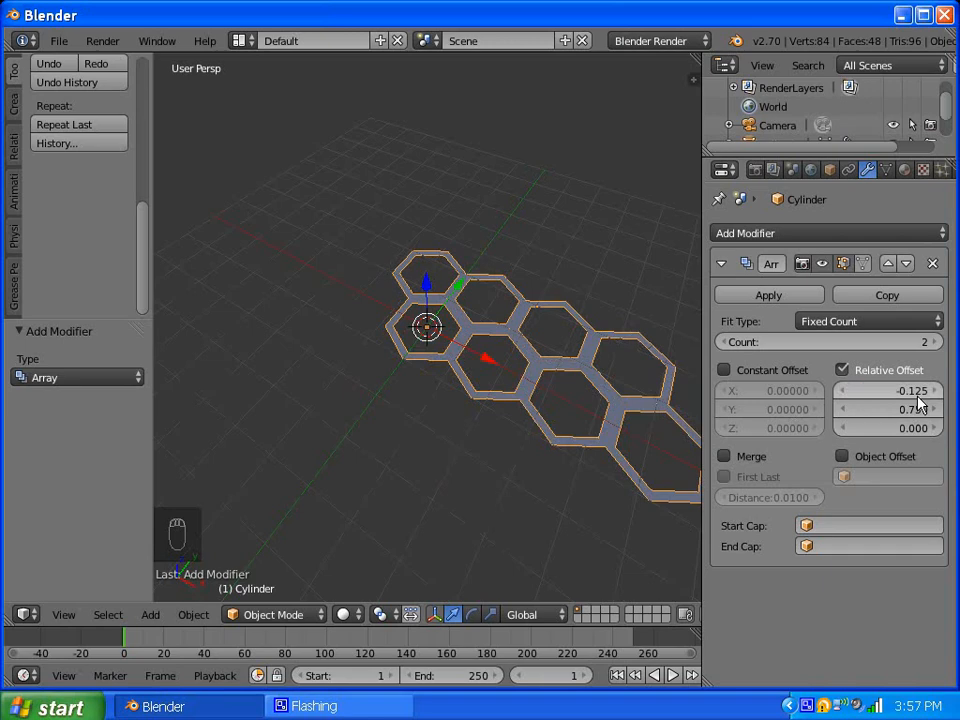
Step: Check the row alignment in an orthographic top view and enable Merge on the Array modifier
middle_click_drag(480, 400, 444, 313)
scroll(503, 344, "up", 4)
scroll(462, 362, "down", 2)
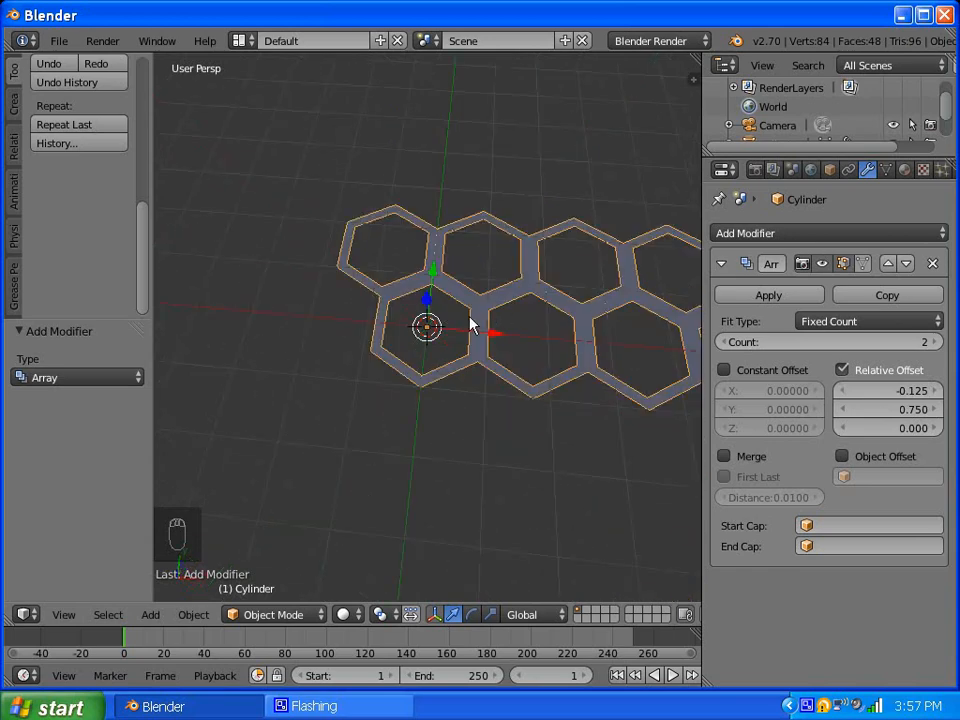
key("KP_5")
key("KP_1")
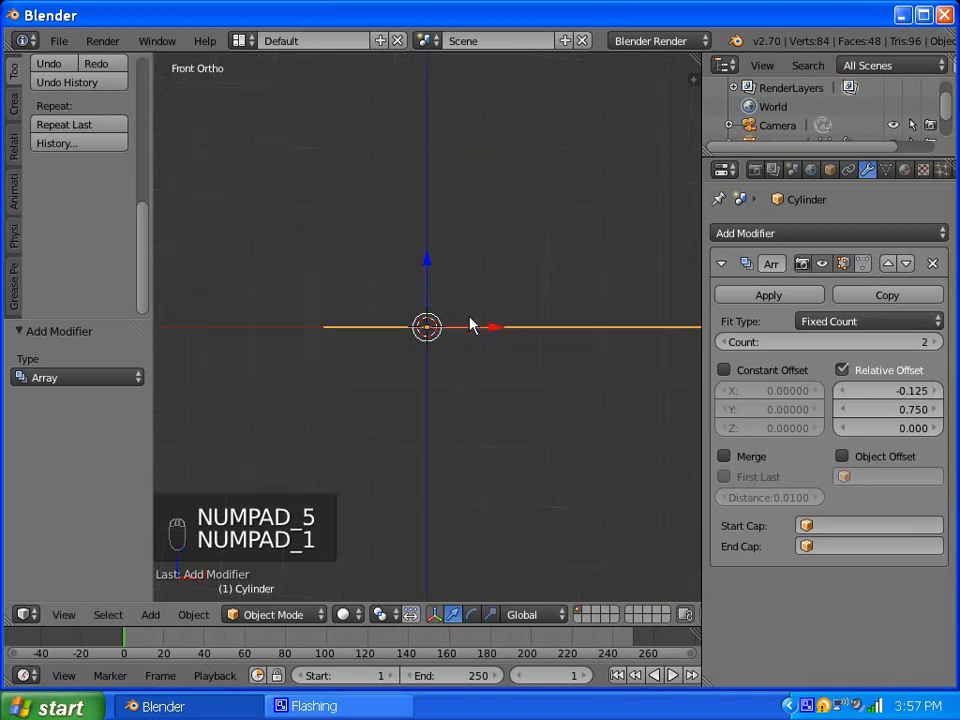
key("KP_7")
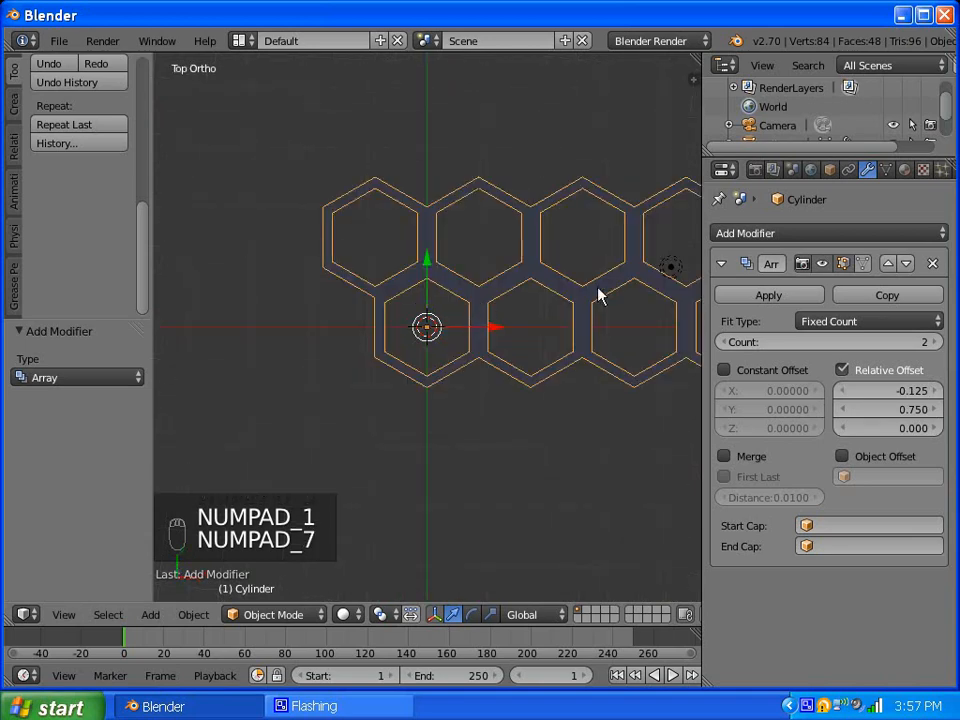
left_click(743, 457)
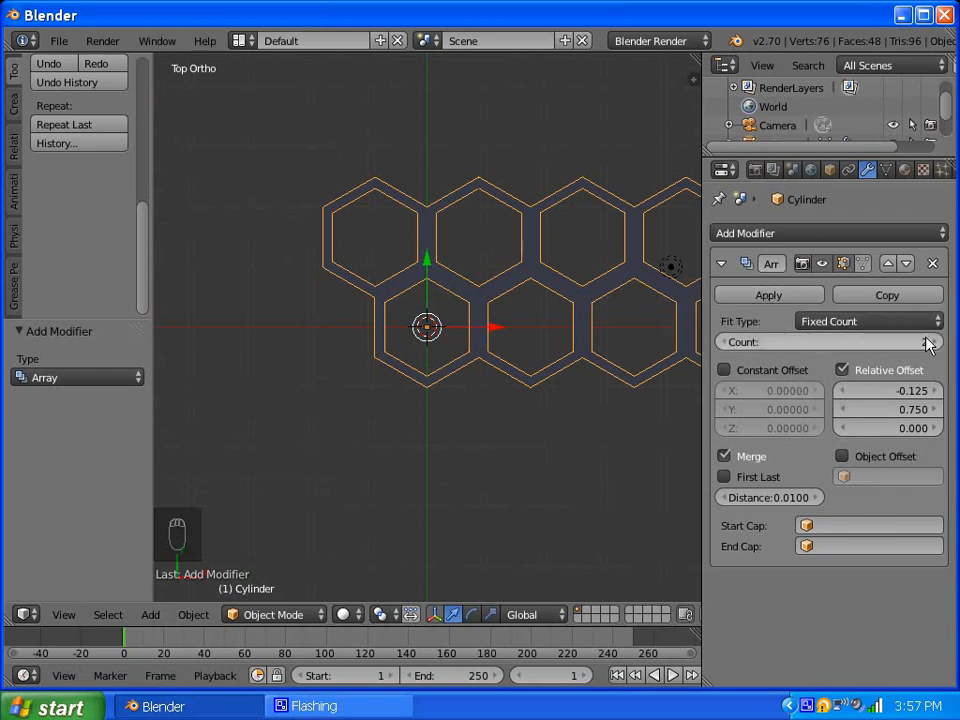
Step: Set the Array modifier's count to 3 and apply it to the honeycomb mesh
left_click(935, 342)
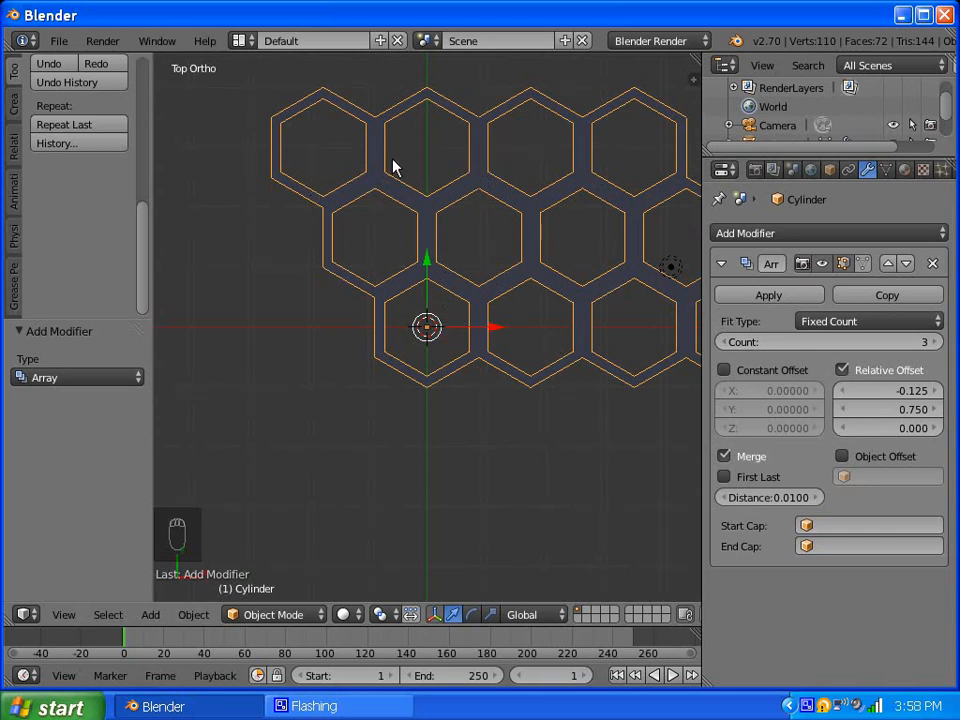
left_click(765, 296)
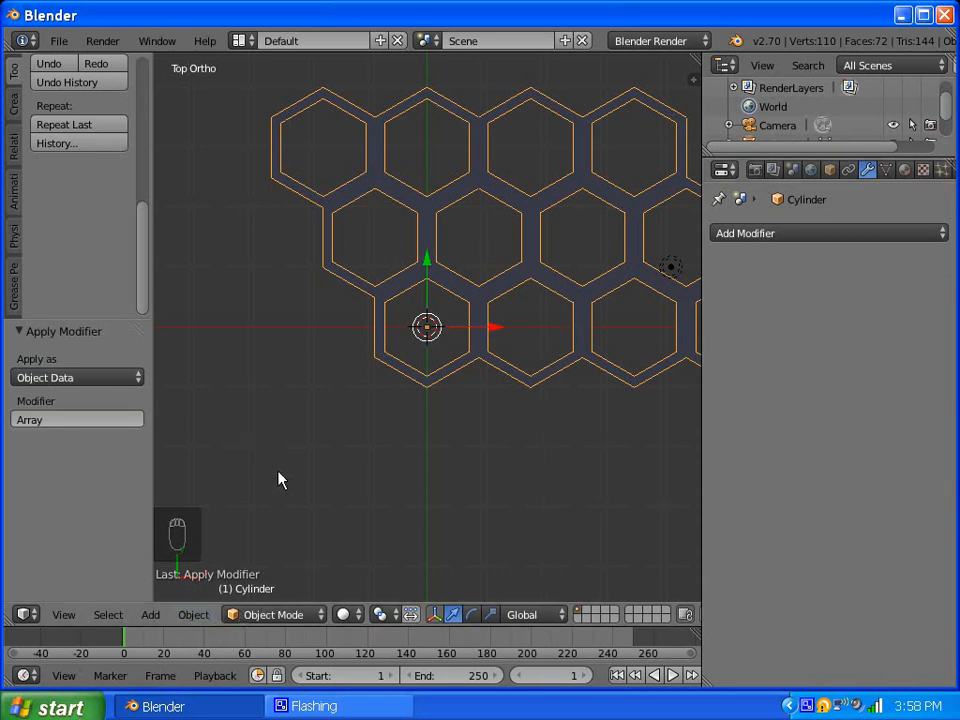
key("KP_5")
middle_click_drag(330, 467, 328, 403)
middle_click_drag(425, 437, 399, 399)
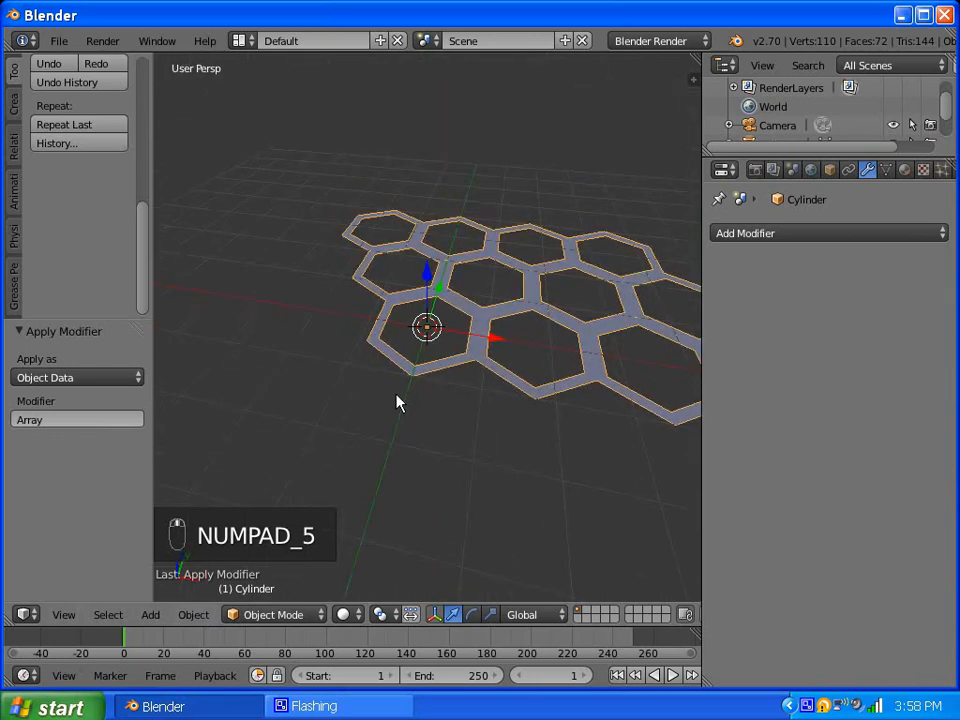
Step: Enter Edit Mode and remove doubles across the entire honeycomb mesh
left_click(279, 614)
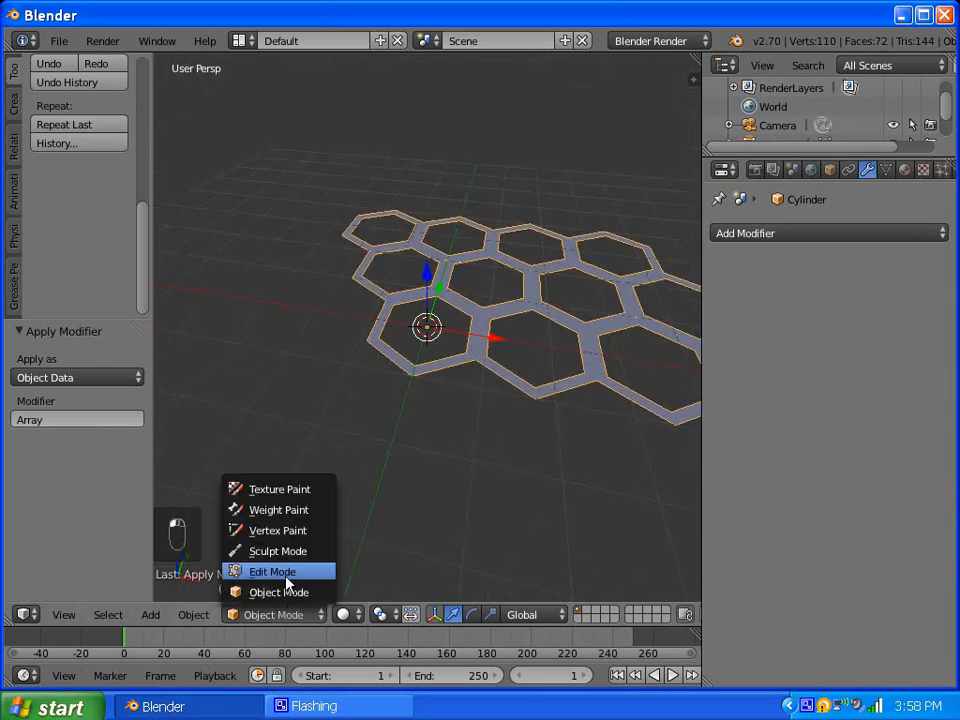
left_click(285, 572)
key("a")
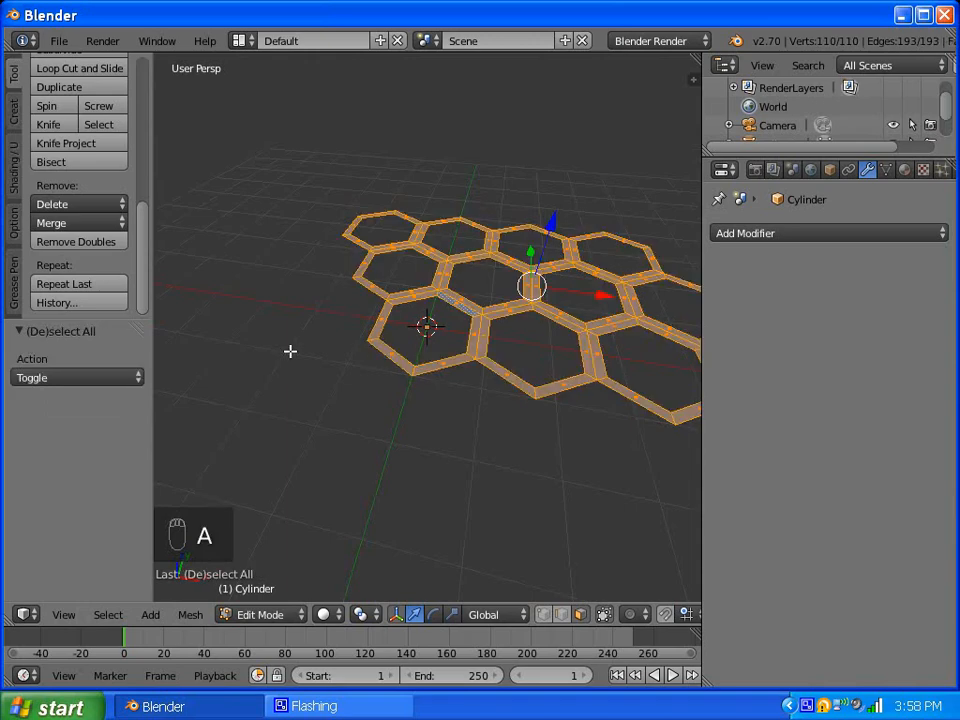
left_click(78, 245)
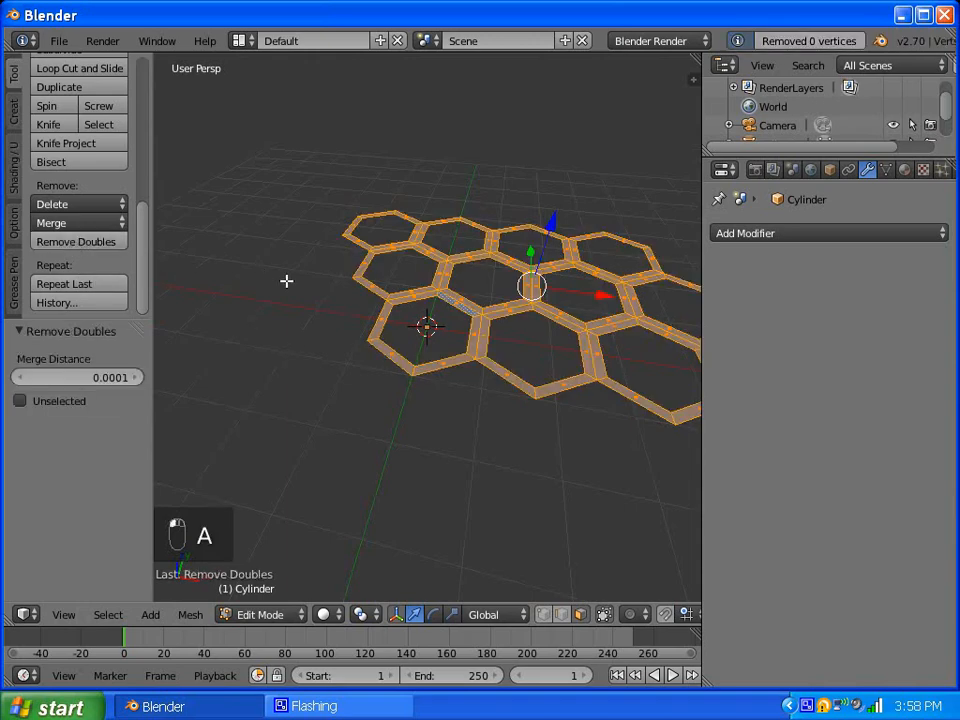
Step: Clear the whole-mesh selection and switch the mesh select mode from faces to edges
middle_click_drag(444, 274, 523, 311)
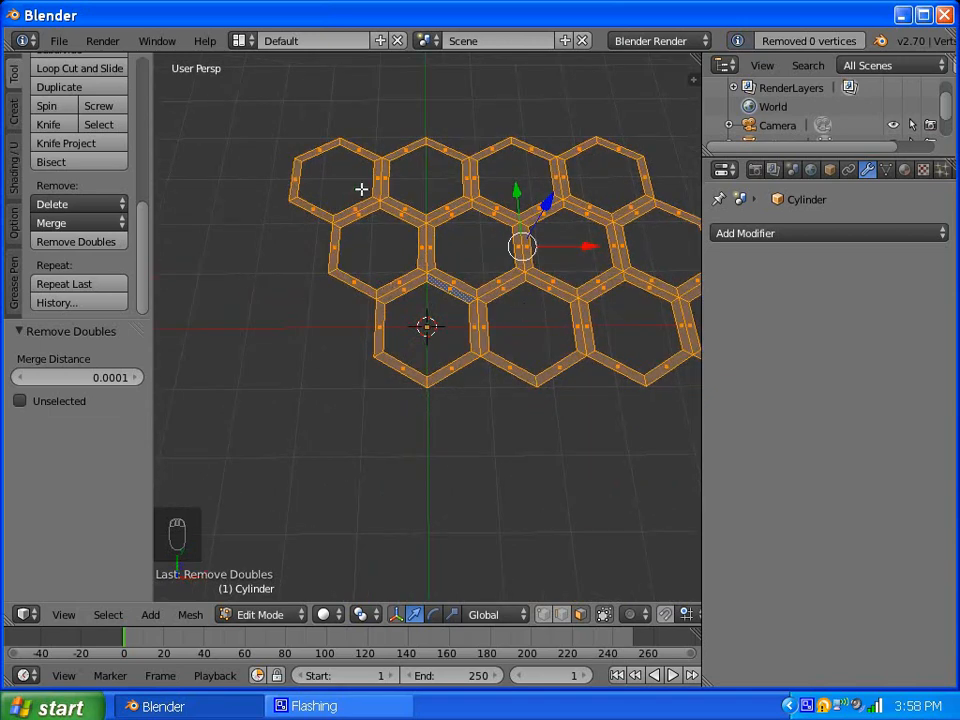
key("a")
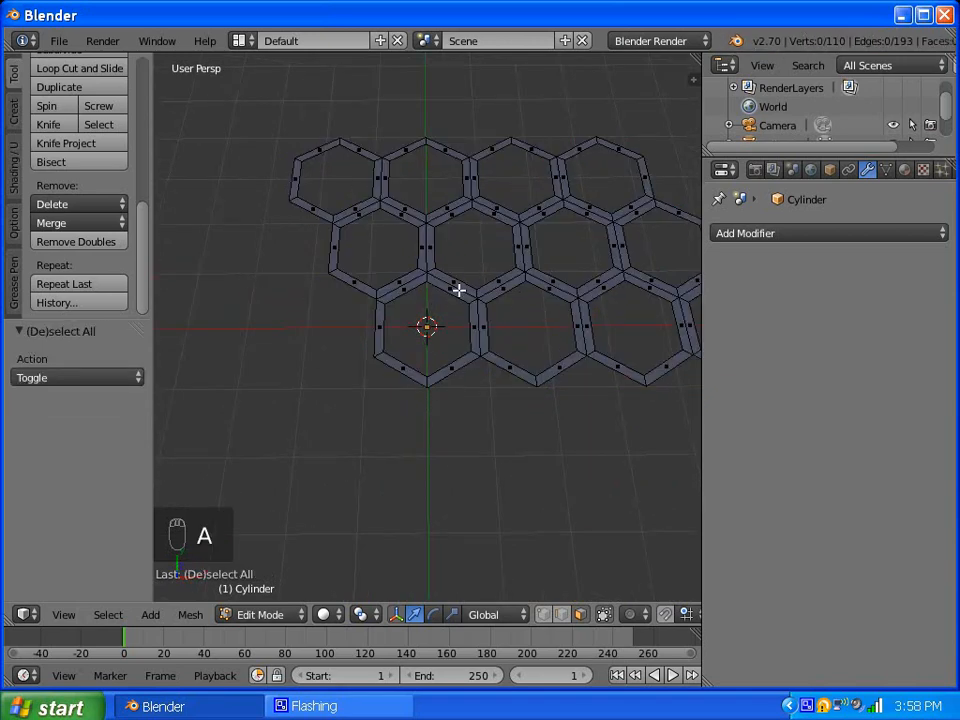
right_click(458, 290)
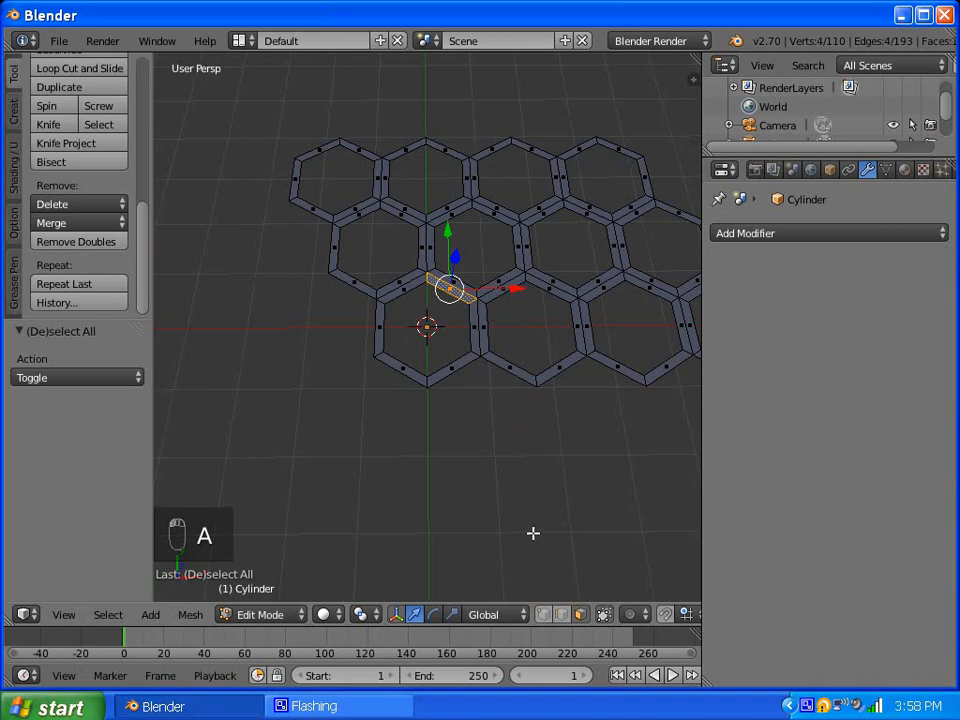
key("ctrl+Tab")
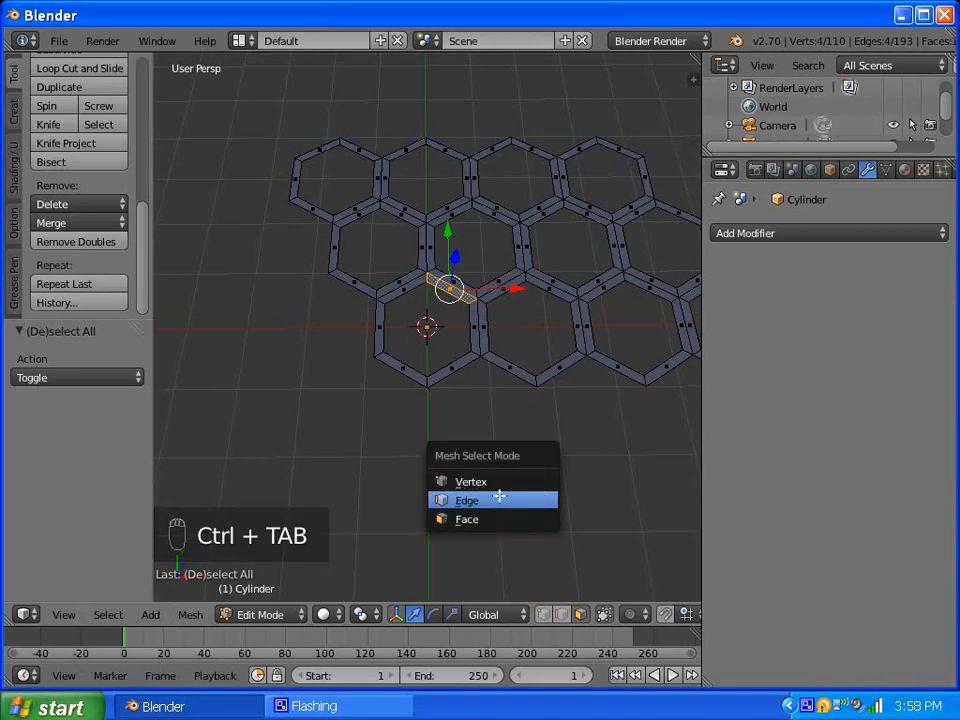
left_click(499, 497)
scroll(453, 262, "up", 3)
scroll(379, 260, "up", 1)
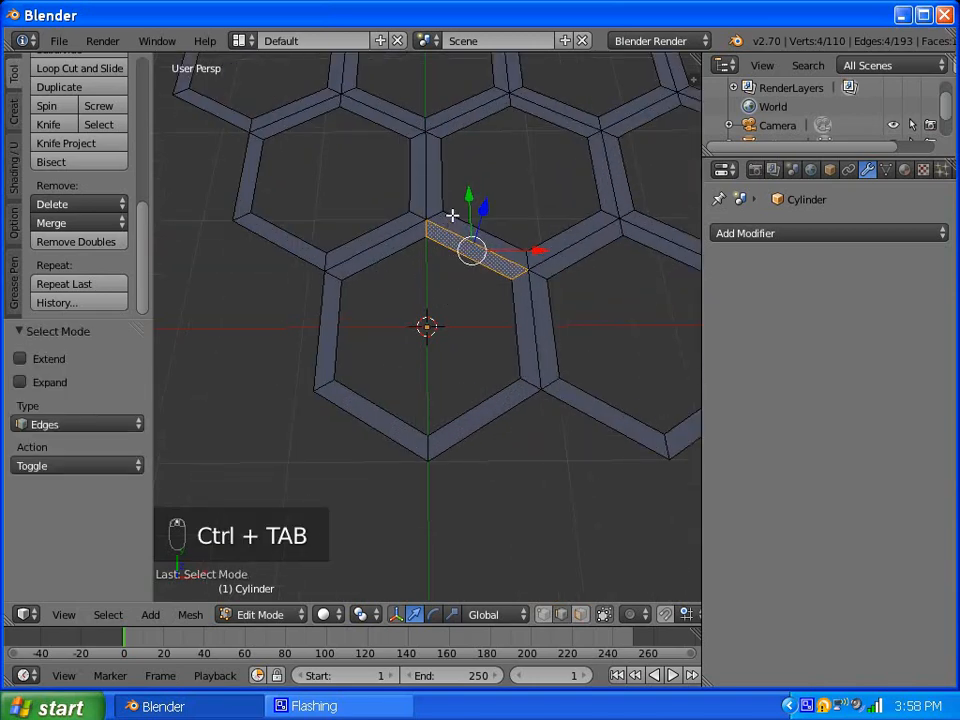
scroll(452, 215, "down", 2)
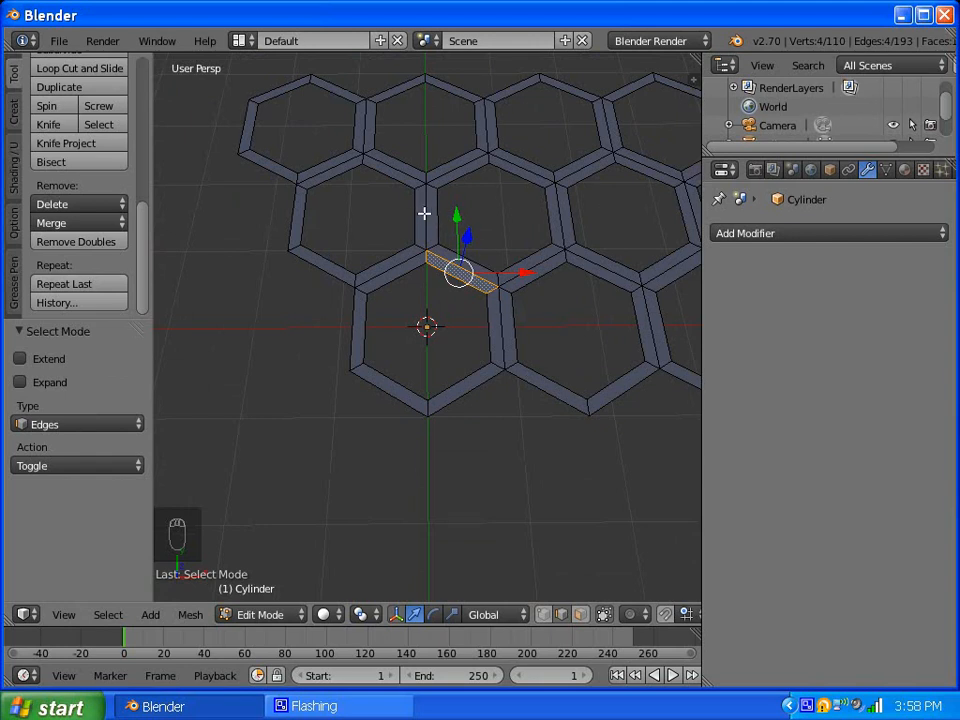
Step: Subdivide the six double walls around the second hexagon of the middle row with one cut
right_click(424, 213)
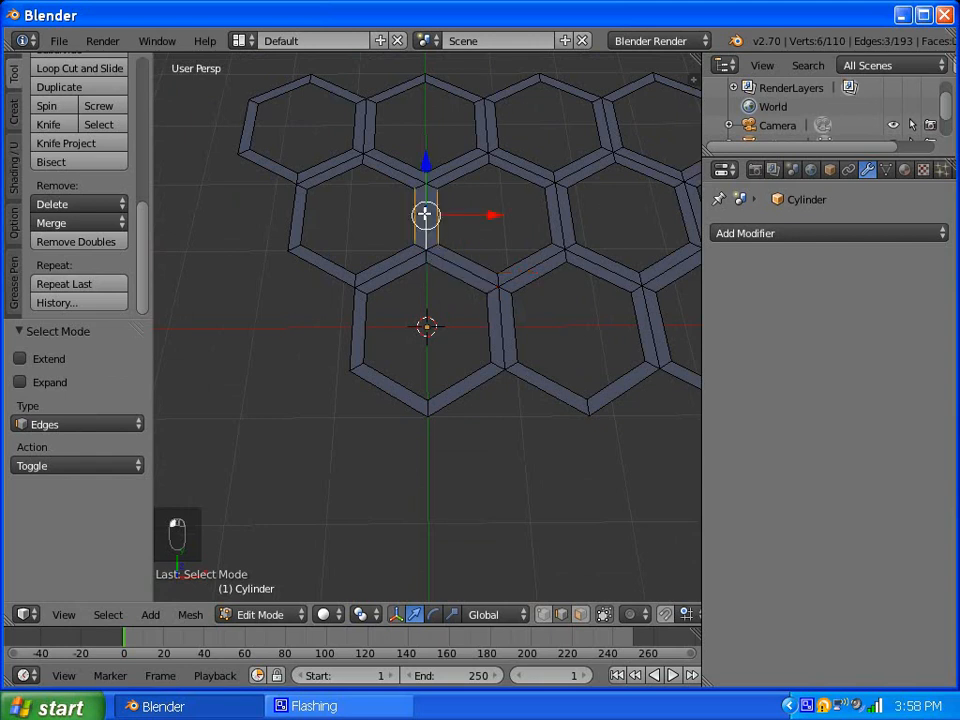
right_click(467, 267, "shift")
right_click(540, 263, "shift")
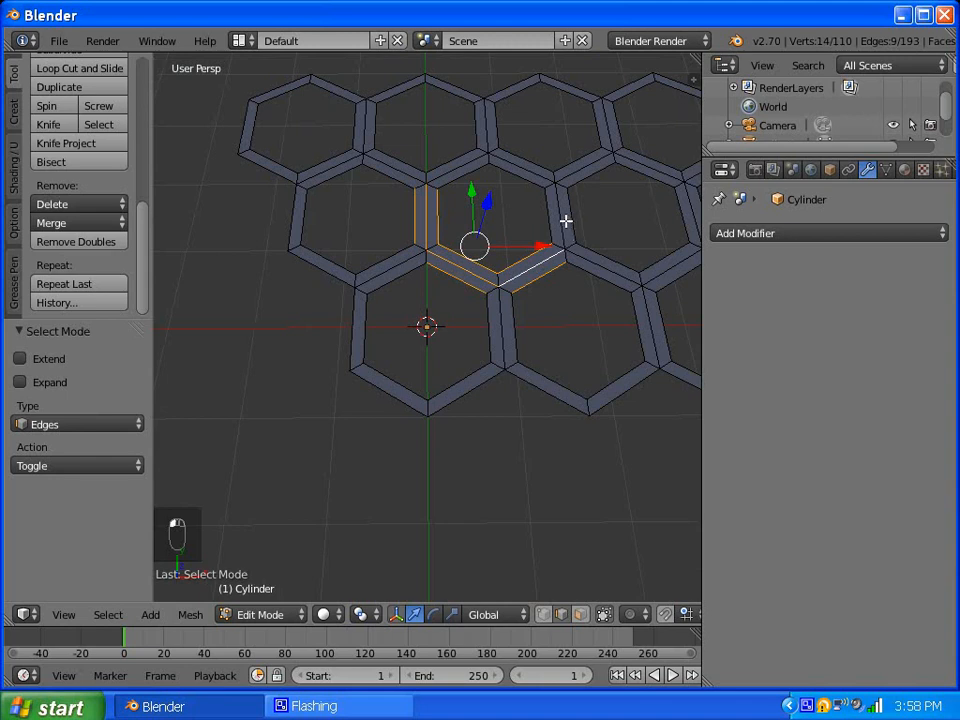
right_click(557, 212, "shift")
right_click(531, 171, "shift")
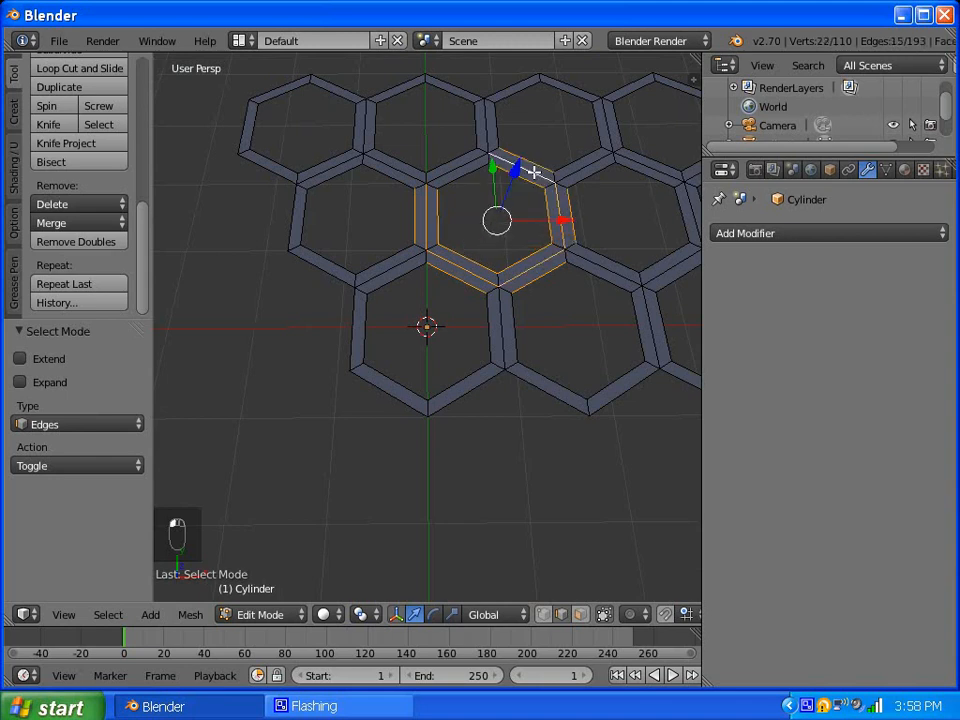
right_click(455, 162, "shift")
scroll(76, 177, "up", 5)
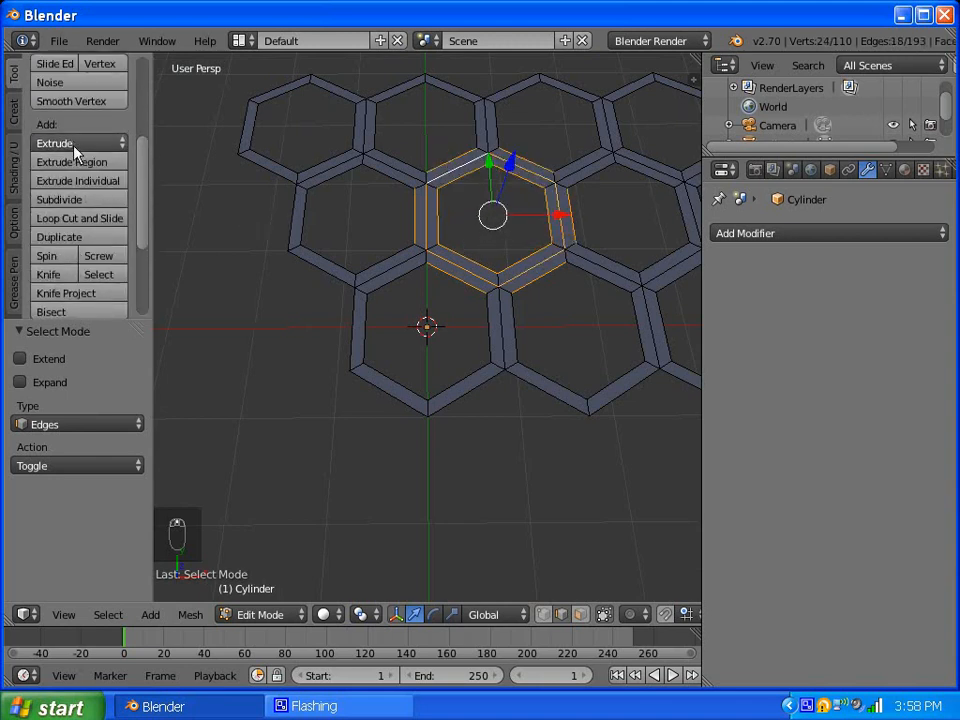
left_click(76, 200)
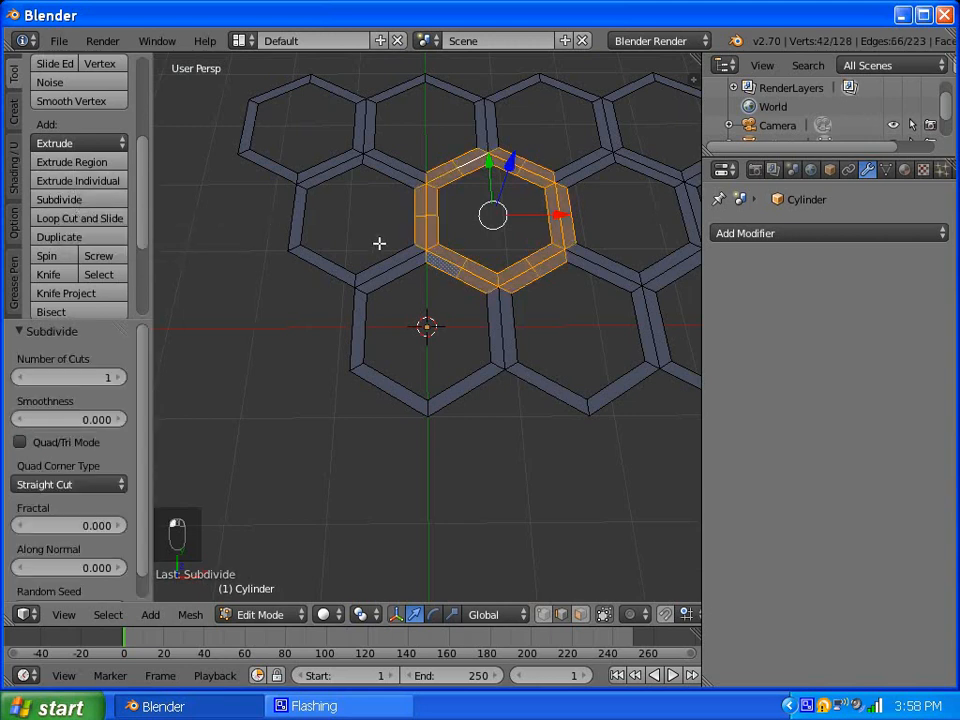
Step: Subdivide the wall between the first two bottom-row hexagons and the wall between the second and third top-row hexagons
right_click(501, 325)
left_click(96, 199)
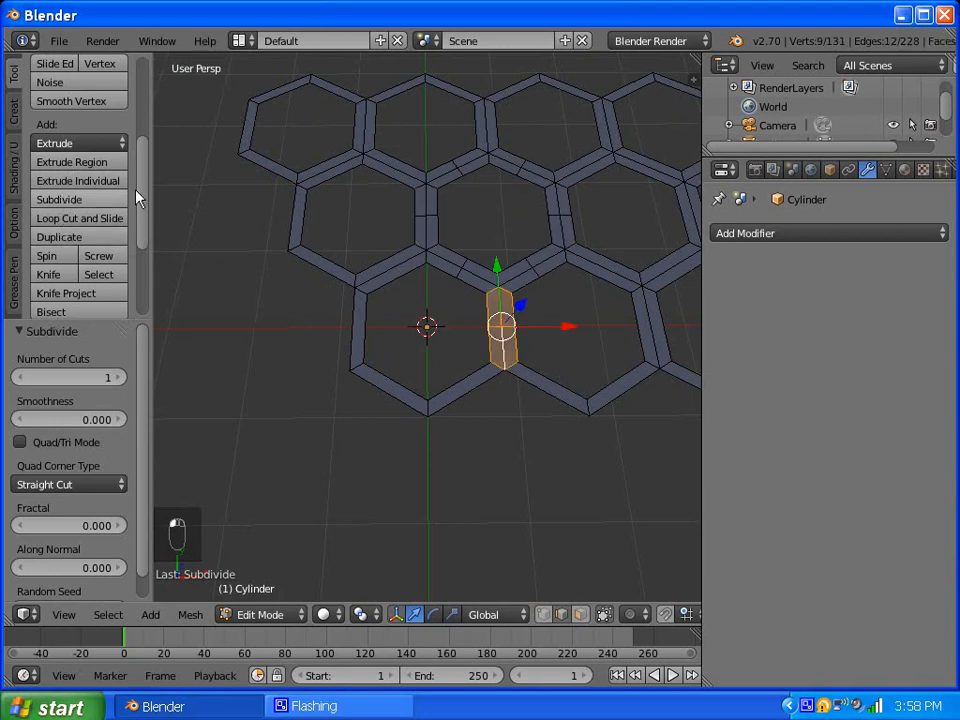
right_click(483, 126)
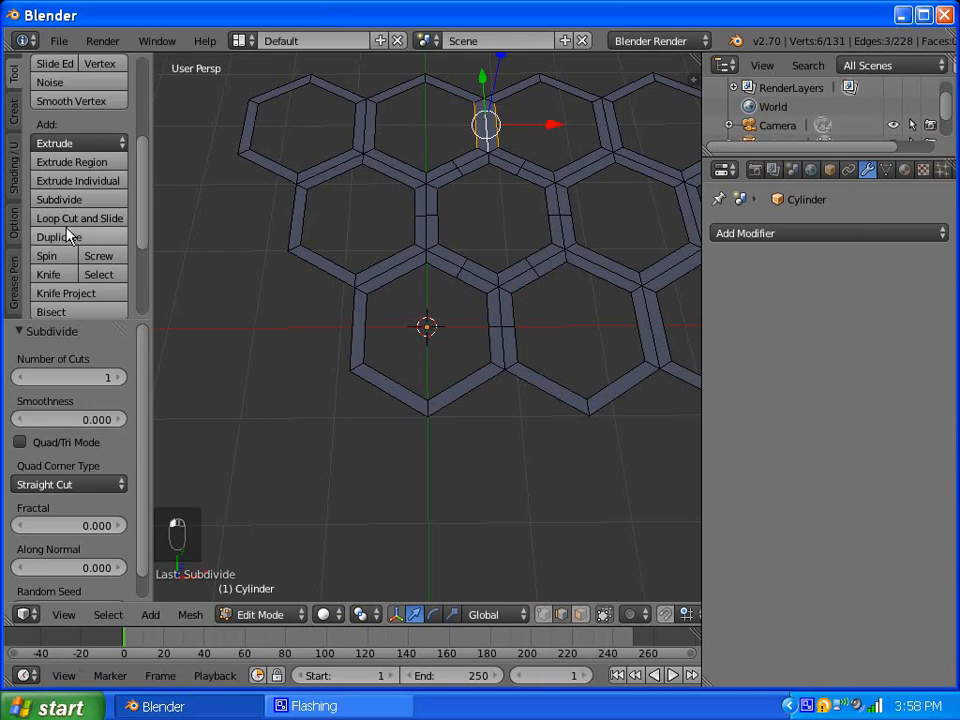
left_click(57, 199)
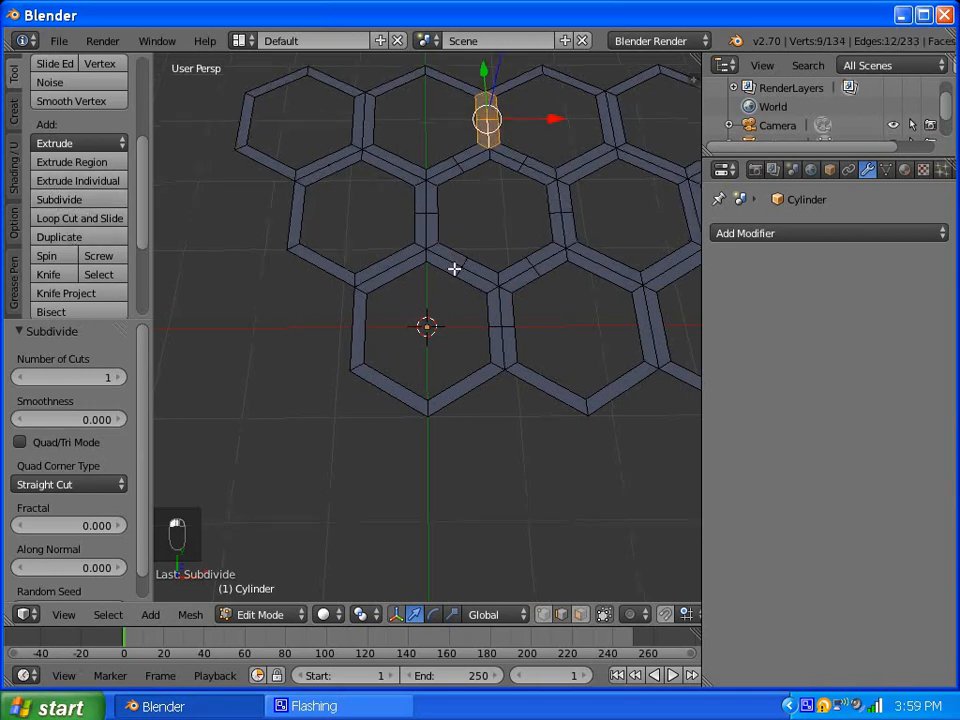
Step: Edge-split the cross edges of the walls above and below the central hexagon, plus the lengthwise centre edges of its two side walls
middle_click_drag(454, 268, 476, 272)
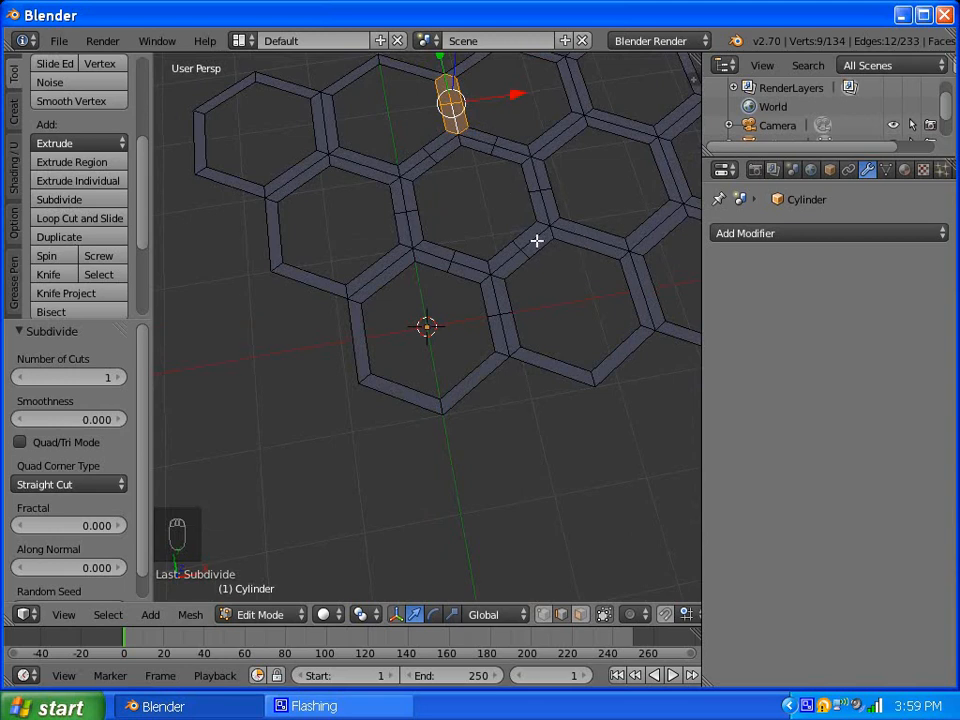
right_click(496, 313)
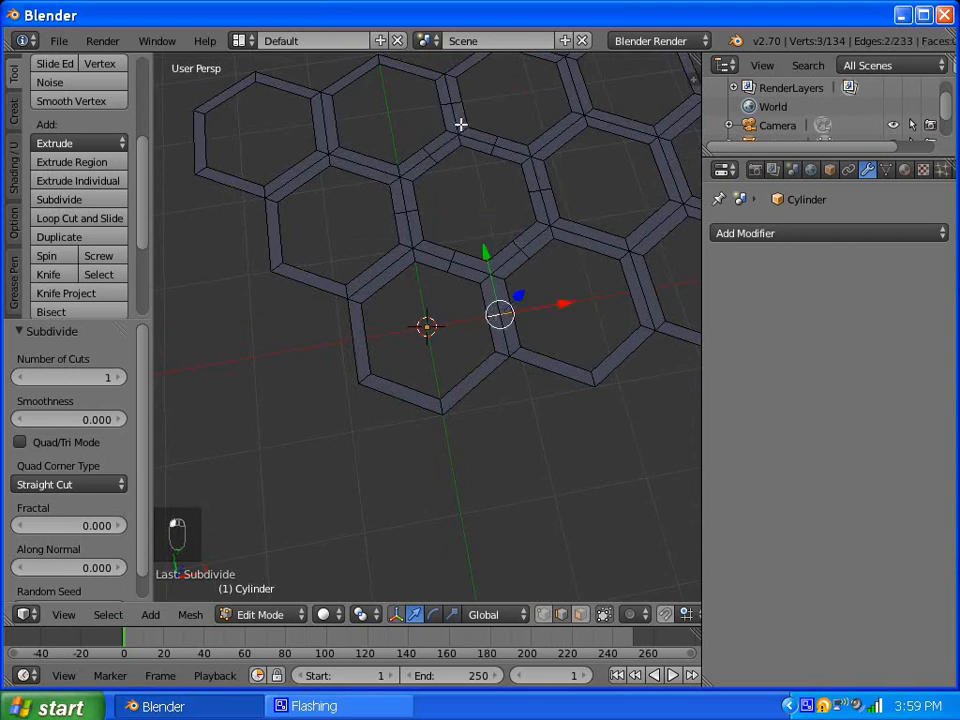
left_click(396, 622)
right_click(445, 103, "shift")
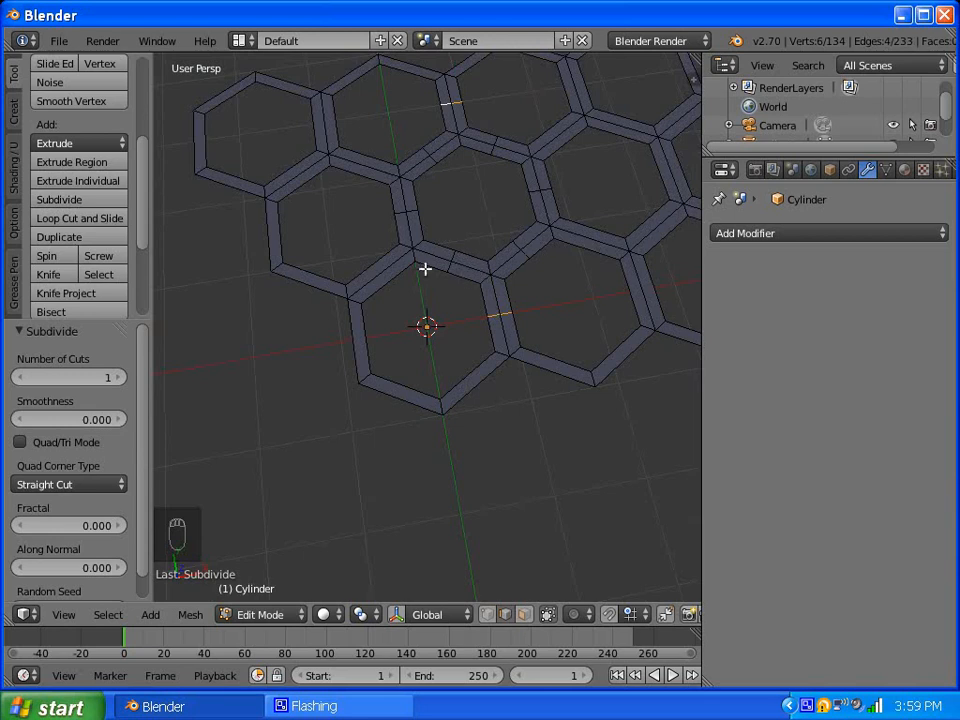
right_click(407, 228, "shift")
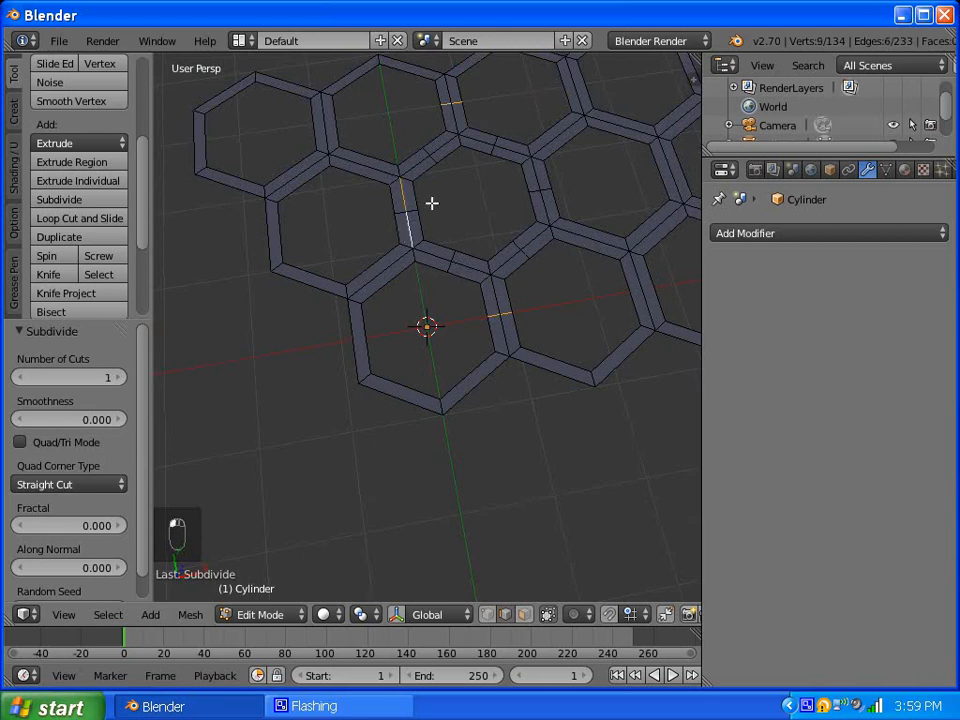
right_click(541, 202, "shift")
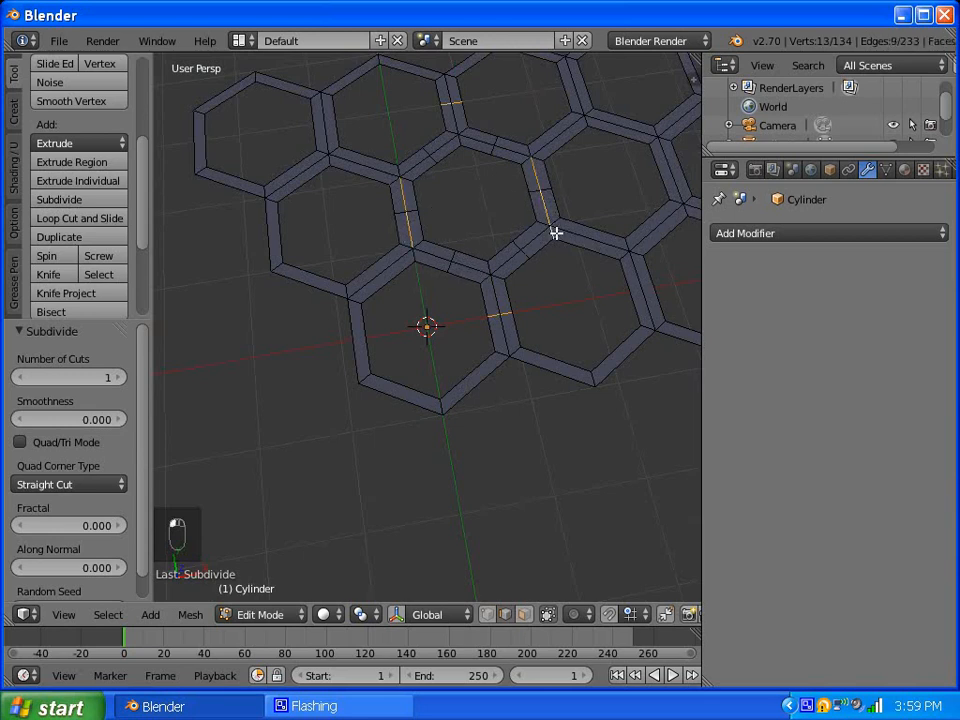
right_click(418, 261, "shift")
left_click(429, 268, "shift")
left_click(414, 255, "shift")
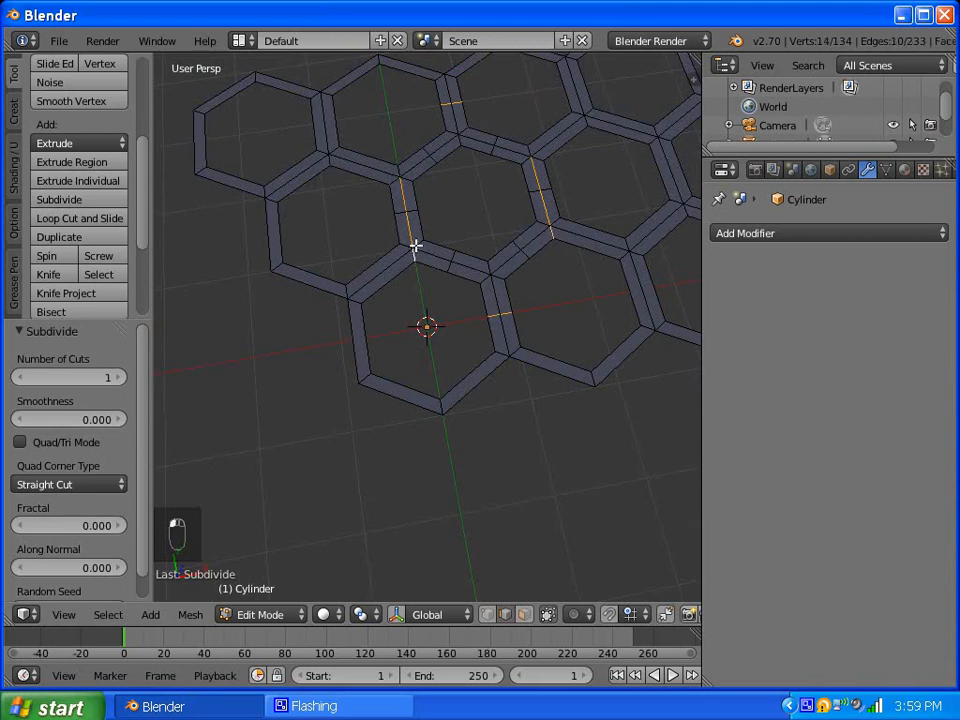
right_click(398, 168, "shift")
right_click(528, 149, "shift")
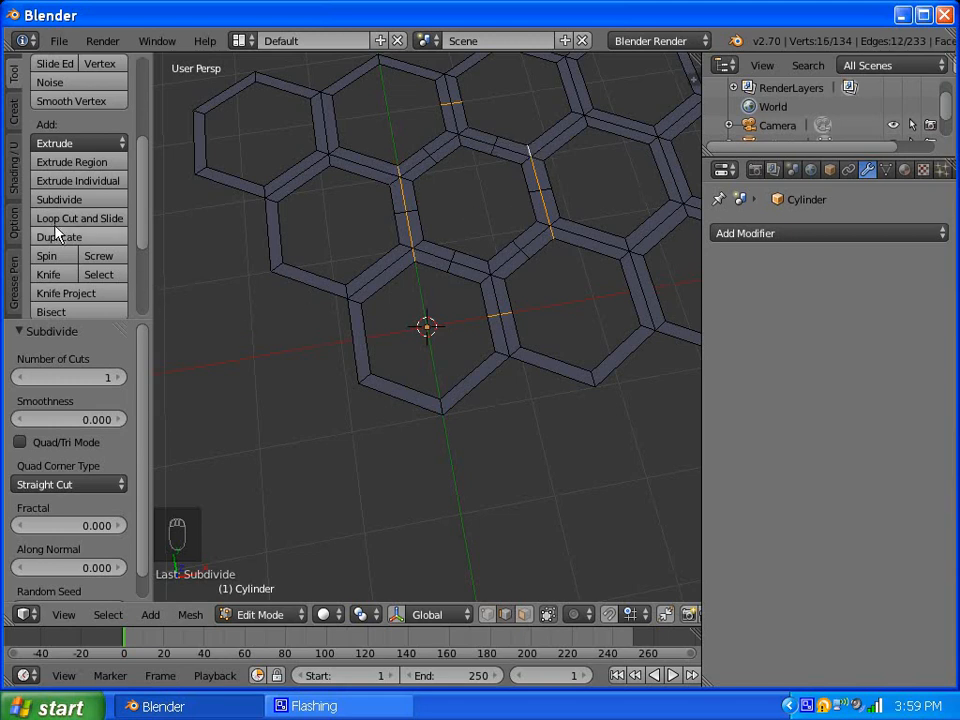
left_click(190, 615)
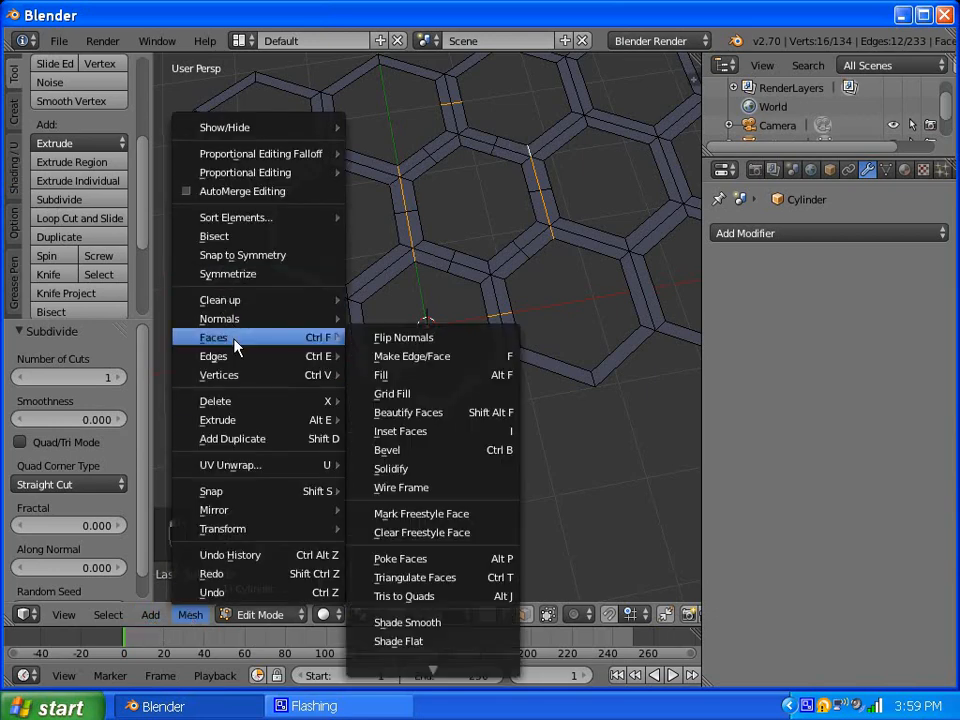
mouse_move(242, 370)
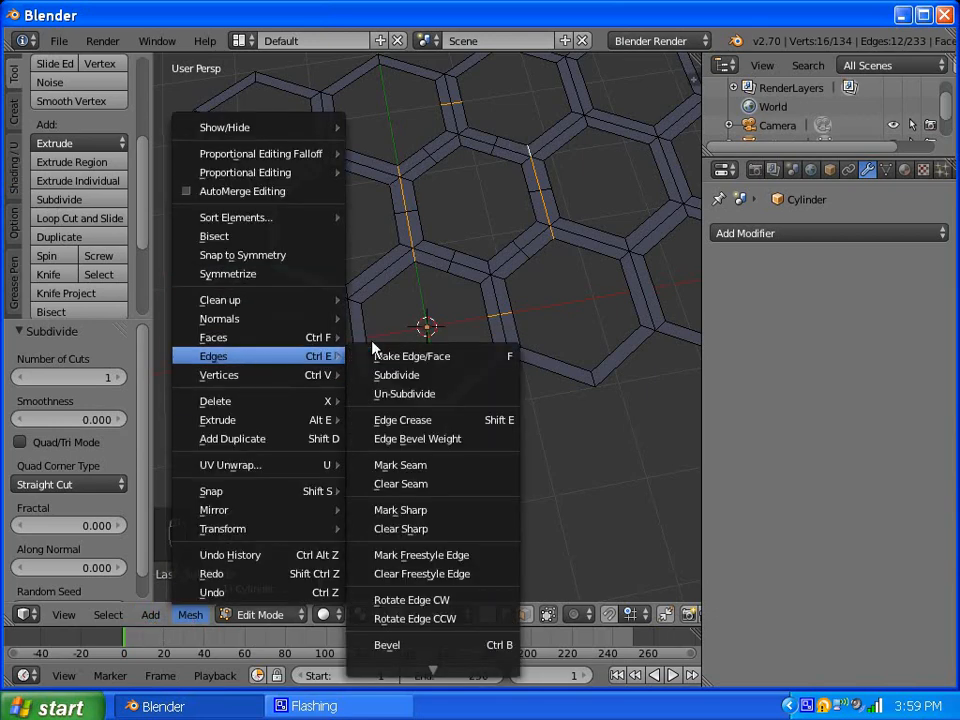
scroll(435, 626, "down", 7)
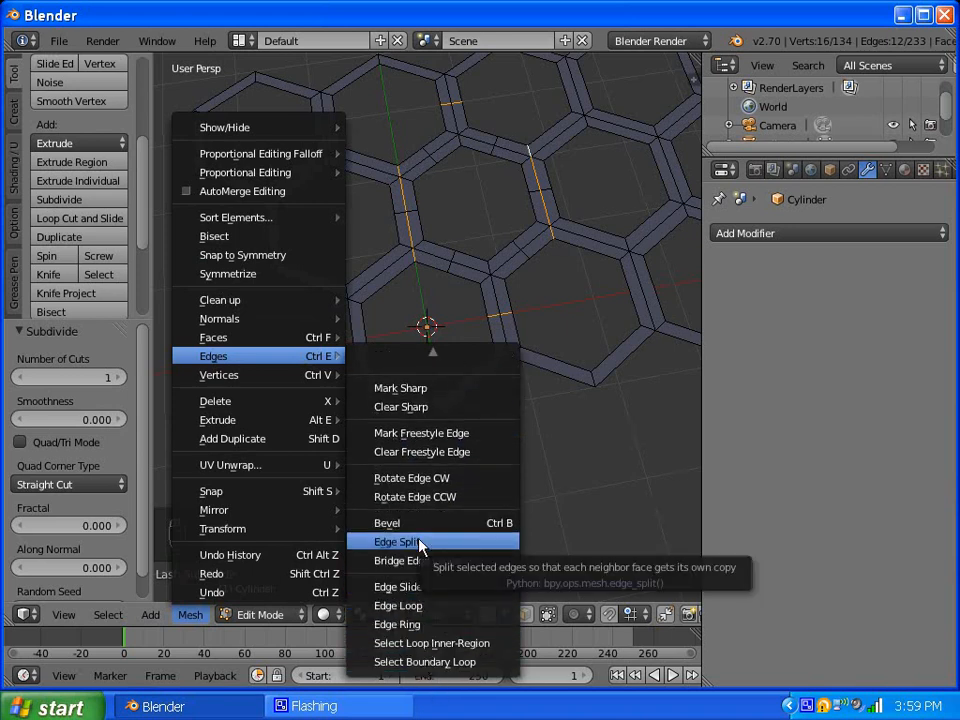
left_click(420, 545)
Step: In face select mode, pick the bottom-row first hexagon's upper wall face and extend the selection to its linked flat faces
middle_click_drag(407, 503, 356, 287)
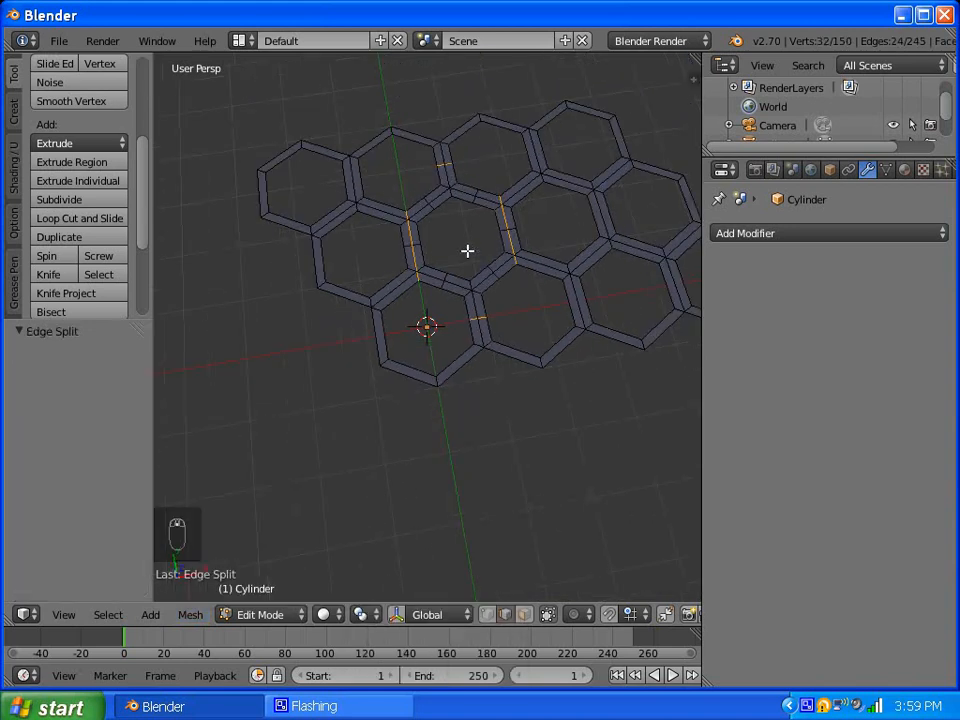
scroll(467, 251, "up", 2)
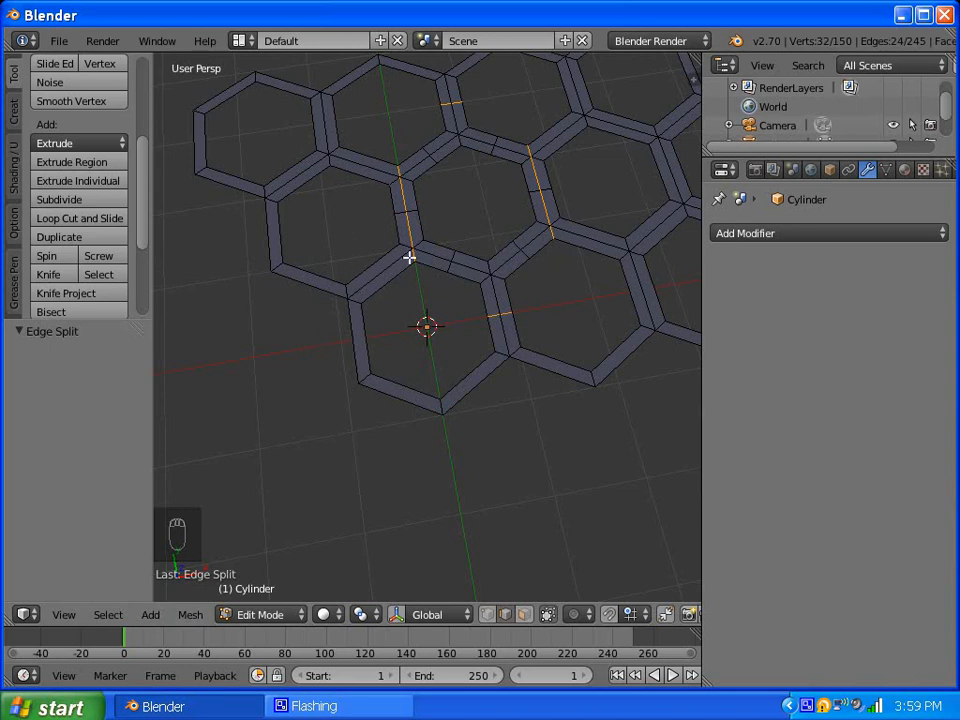
right_click(385, 279)
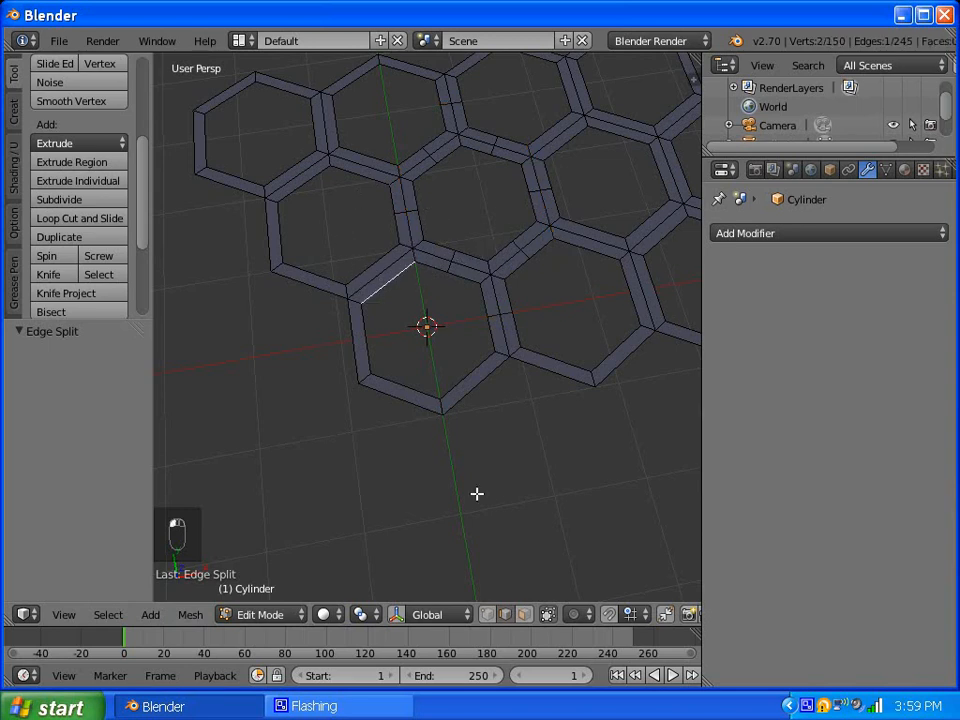
left_click(522, 614)
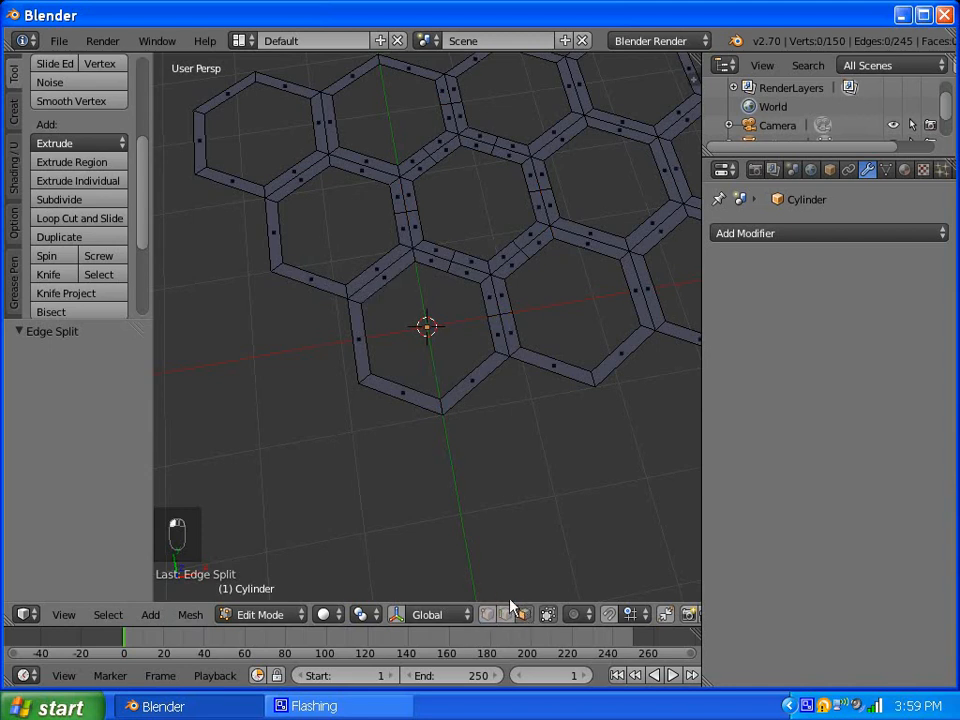
right_click(372, 284)
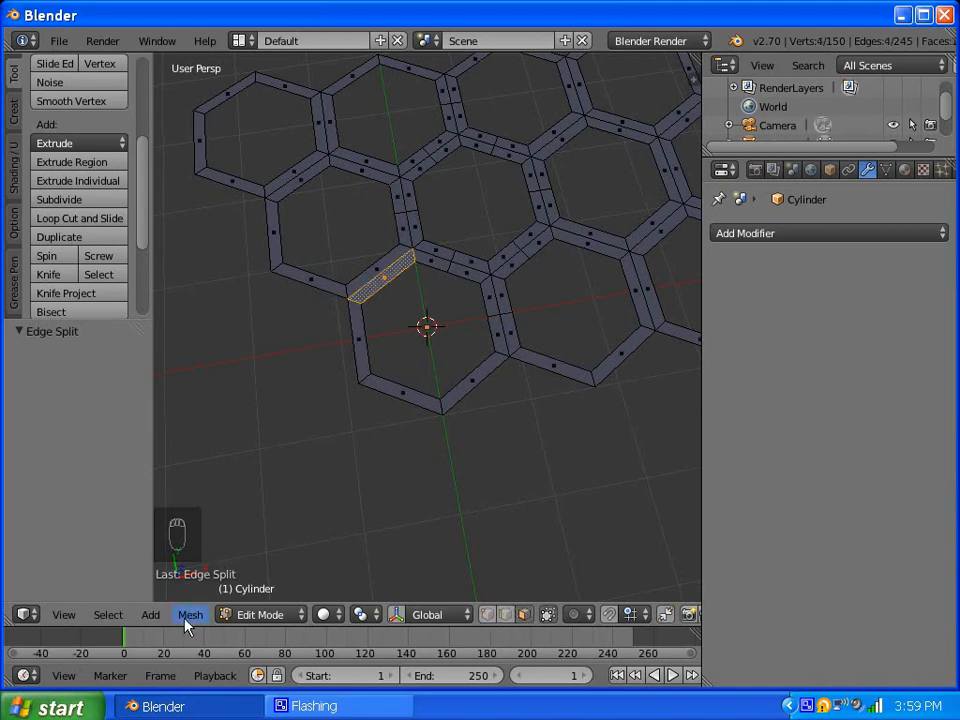
left_click(106, 615)
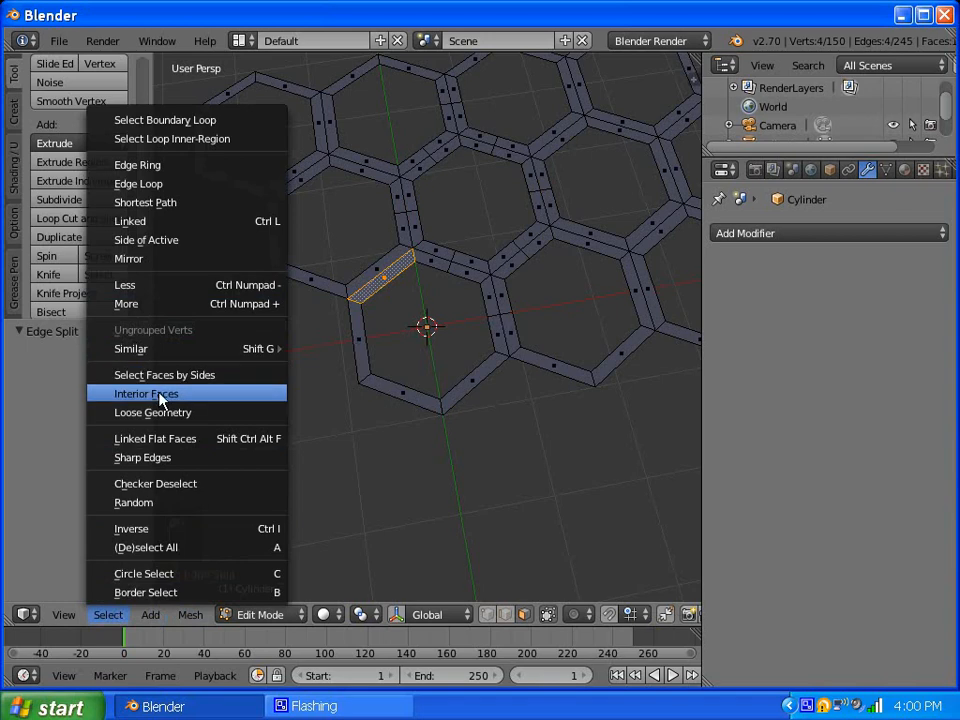
left_click(178, 440)
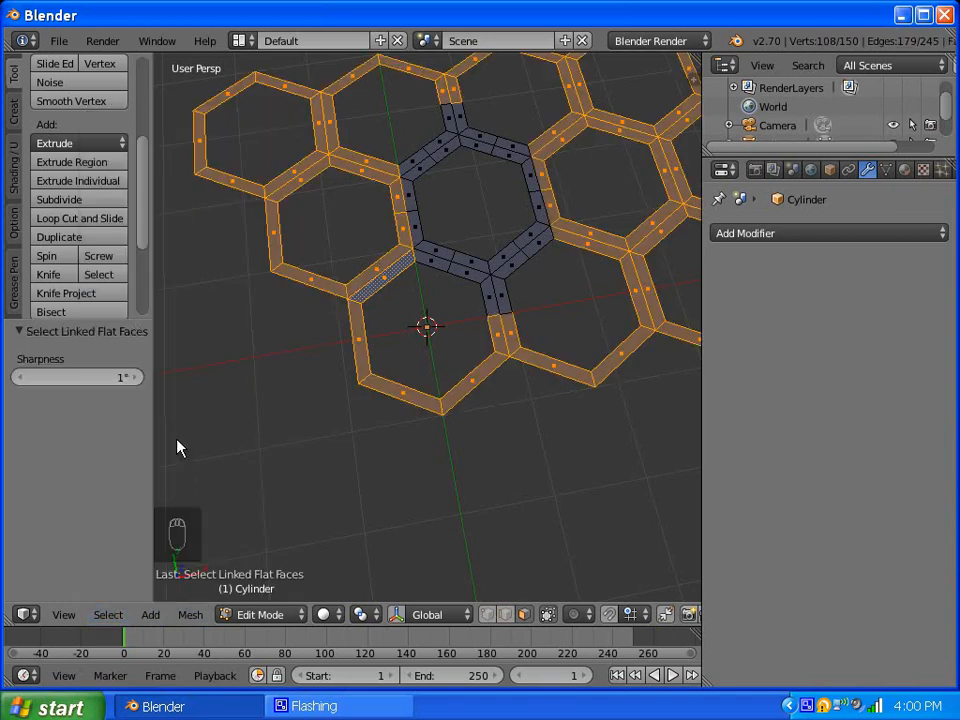
Step: Switch to vertex select mode and delete the selected surrounding honeycomb's vertices, keeping the central hexagon section
scroll(379, 283, "down", 3)
scroll(388, 255, "up", 2)
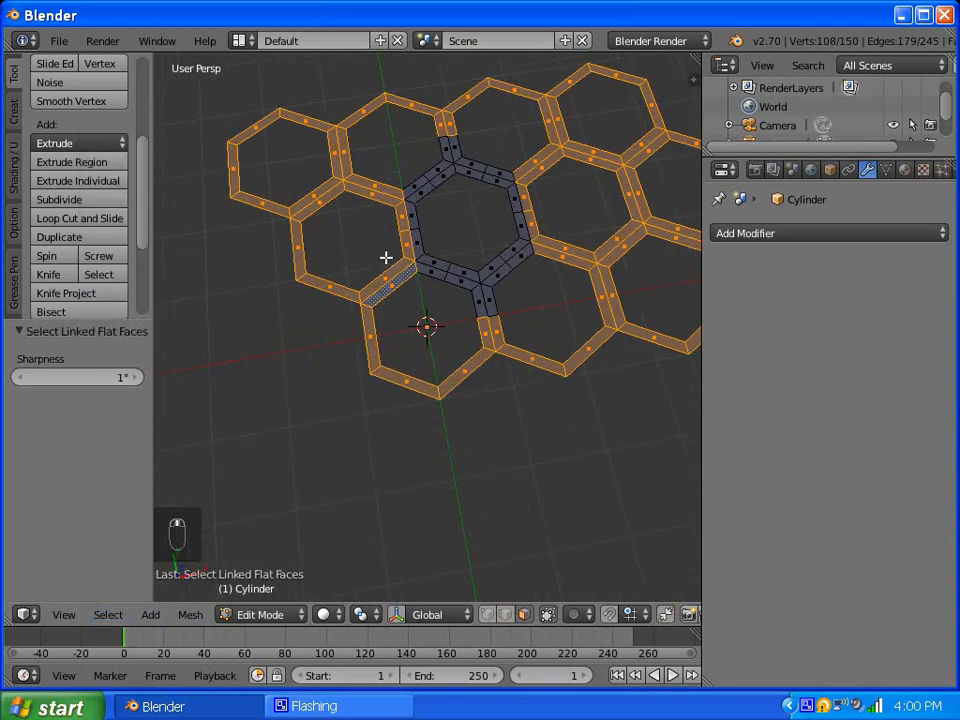
left_click(487, 614)
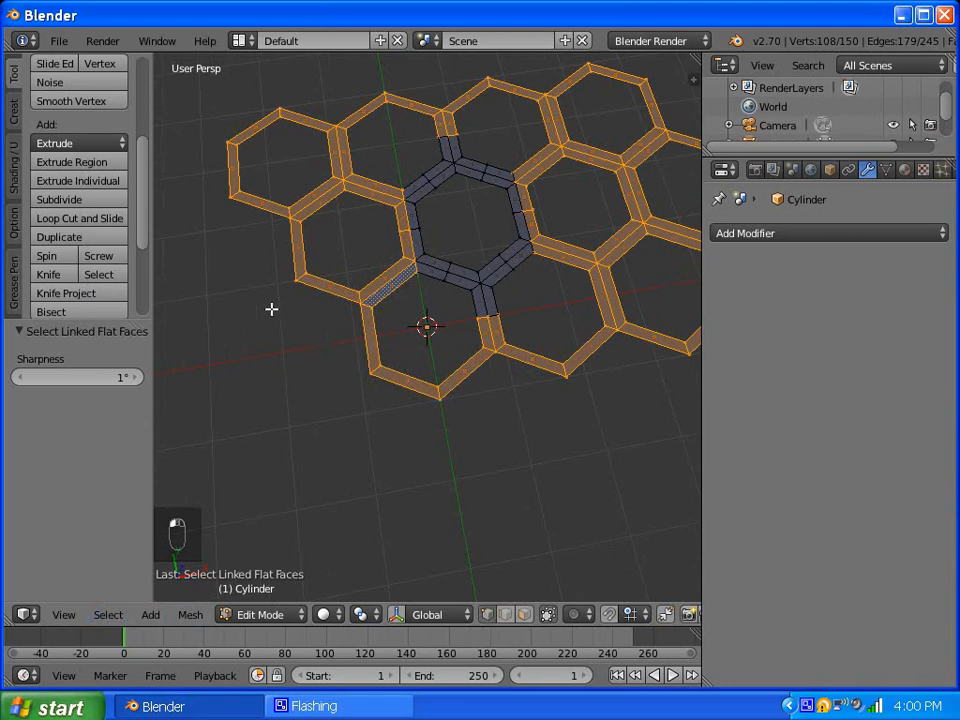
key("x")
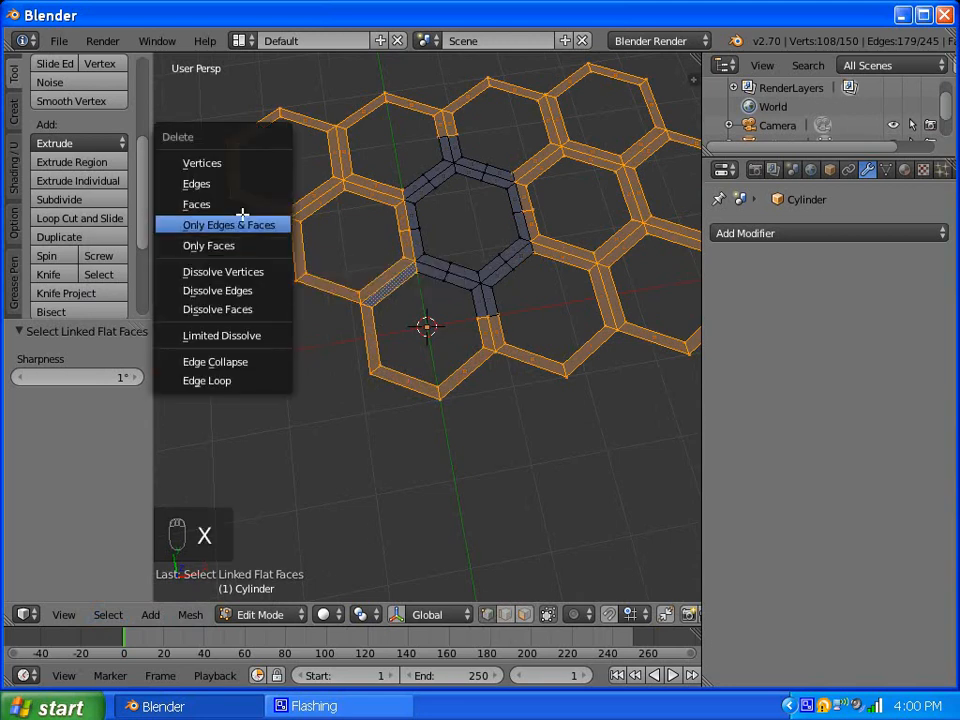
left_click(226, 165)
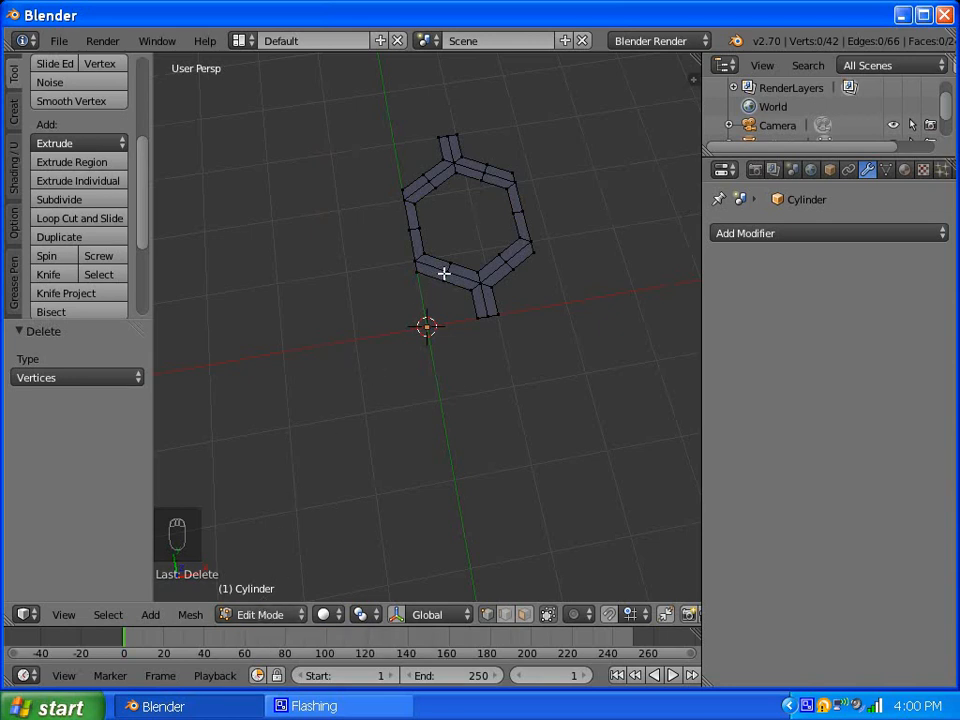
Step: Snap the entire remaining hexagon section to the 3D cursor with offset and return to Object Mode
key("a")
left_click(192, 616)
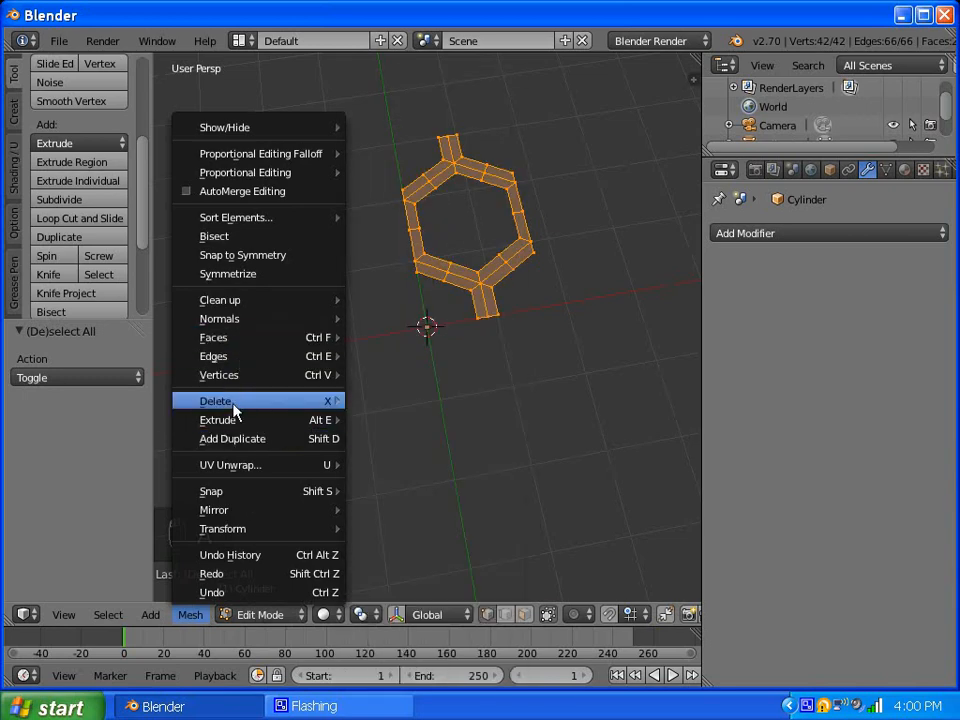
mouse_move(223, 491)
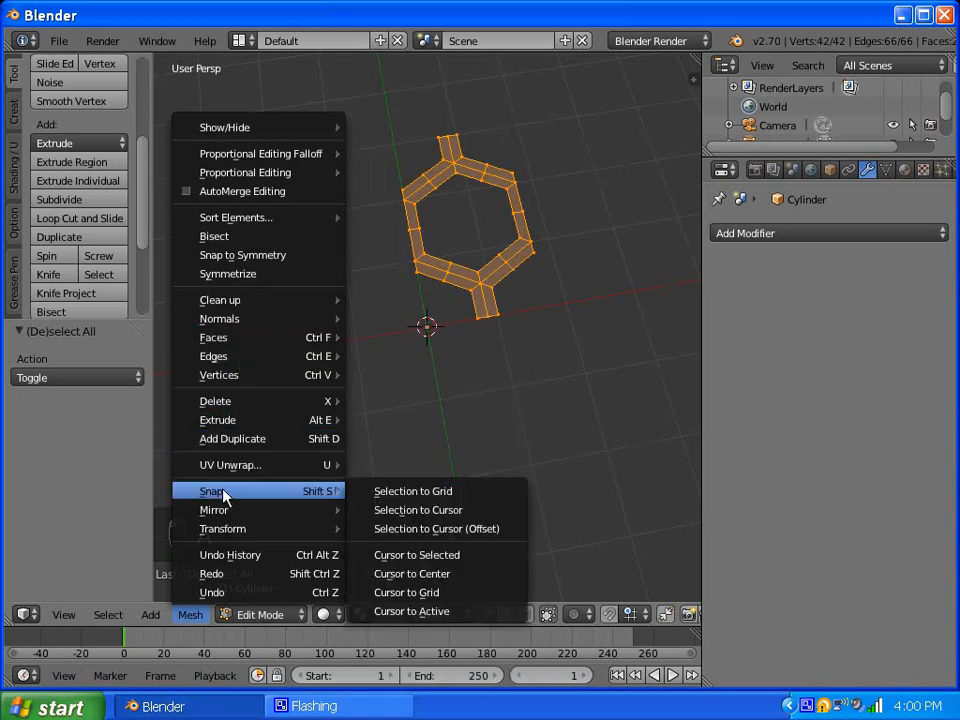
left_click(410, 529)
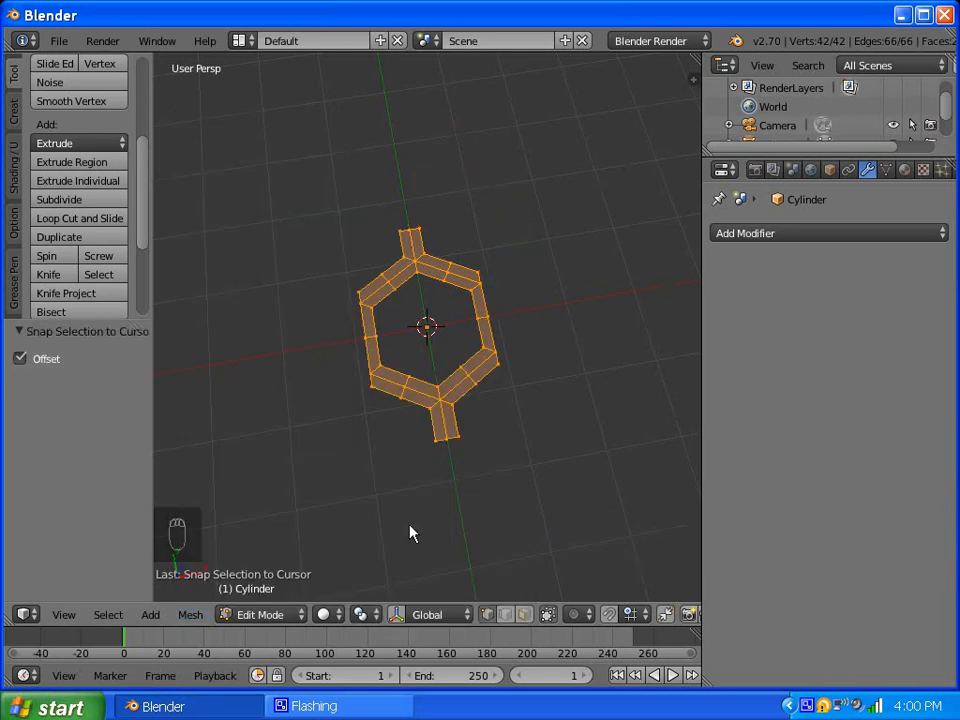
left_click(262, 617)
left_click(274, 592)
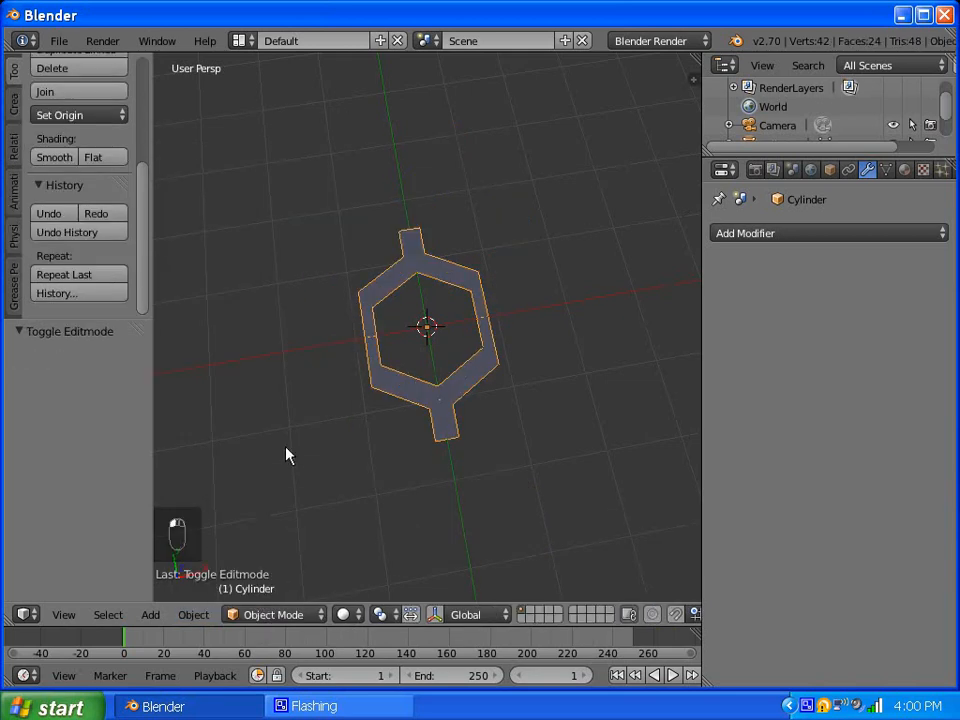
Step: Add an Array modifier to the isolated hexagon section
middle_click_drag(266, 414, 377, 339)
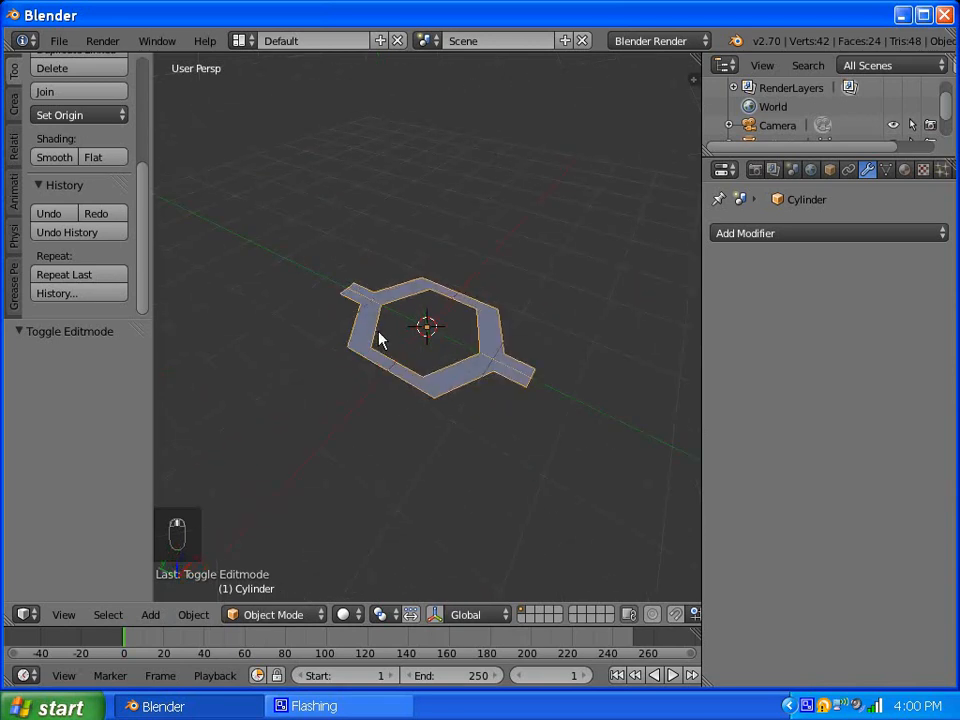
middle_click_drag(532, 410, 452, 405)
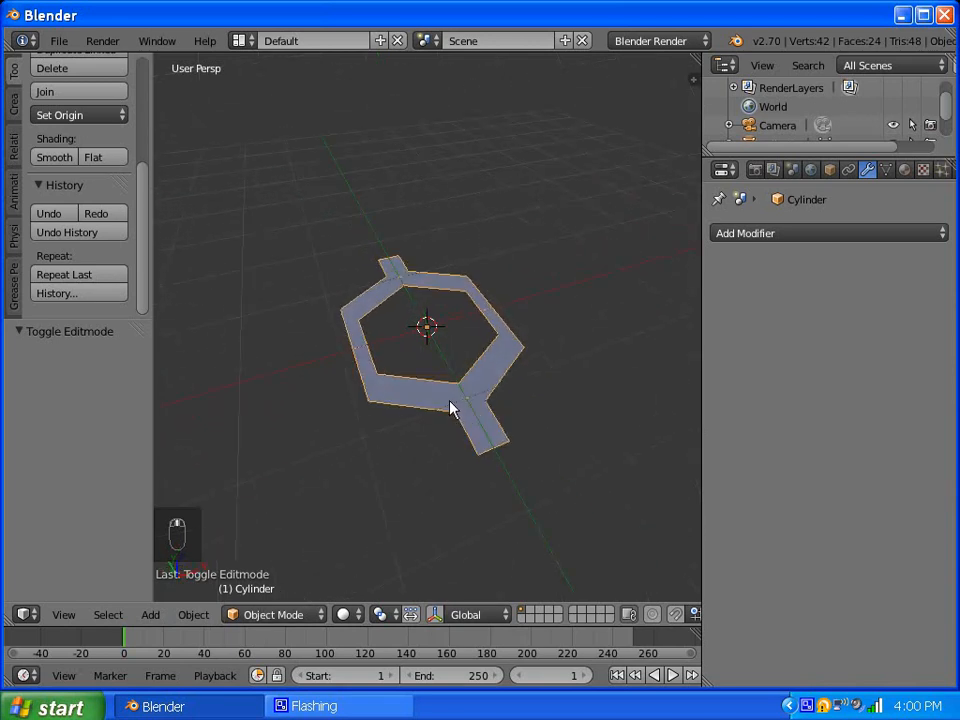
middle_click_drag(531, 379, 452, 388)
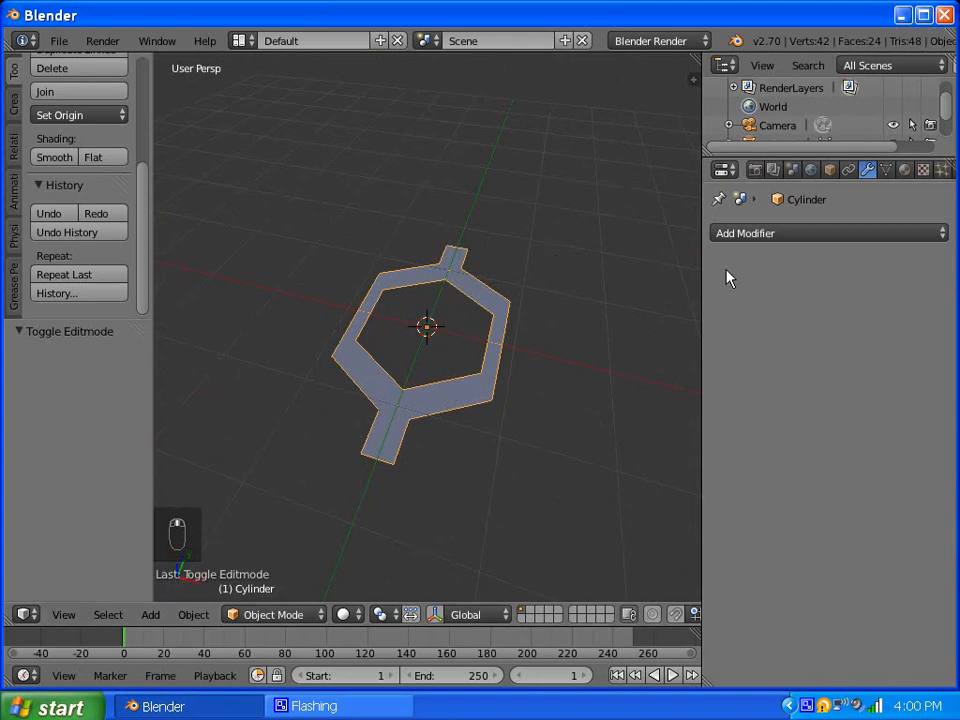
left_click(786, 234)
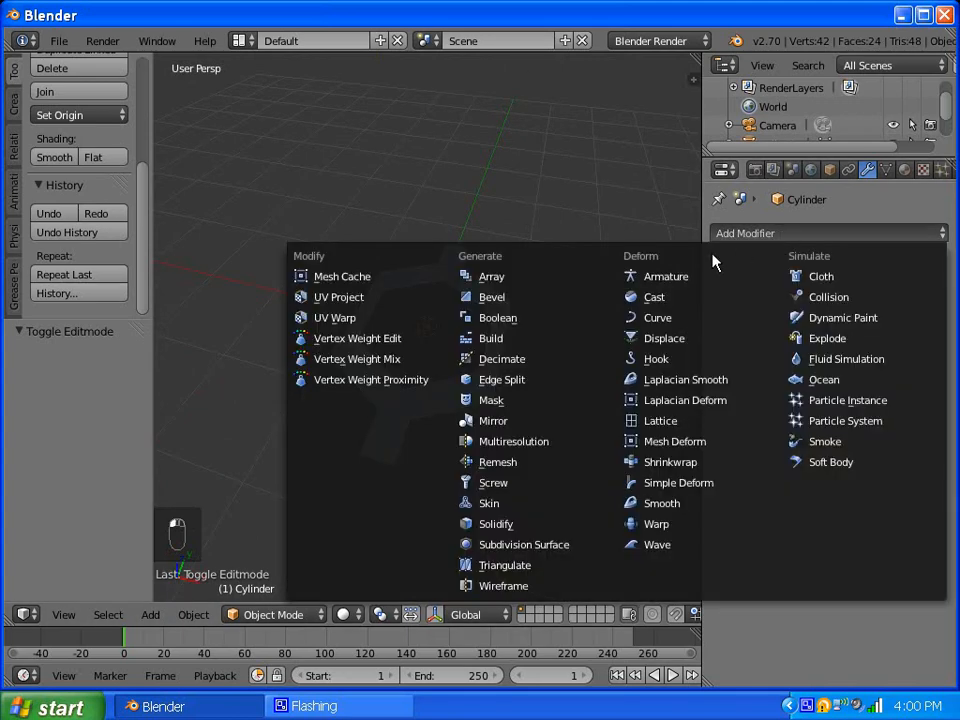
left_click(491, 276)
scroll(531, 279, "down", 3)
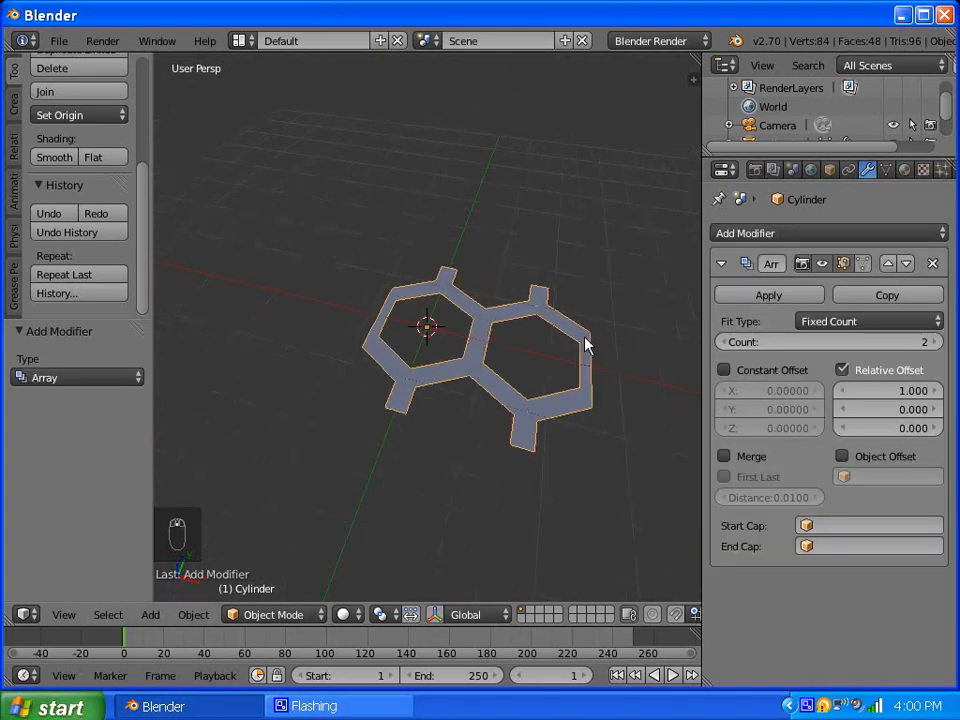
Step: Set the array's fixed count to 9 copies
left_click_drag(762, 348, 755, 348)
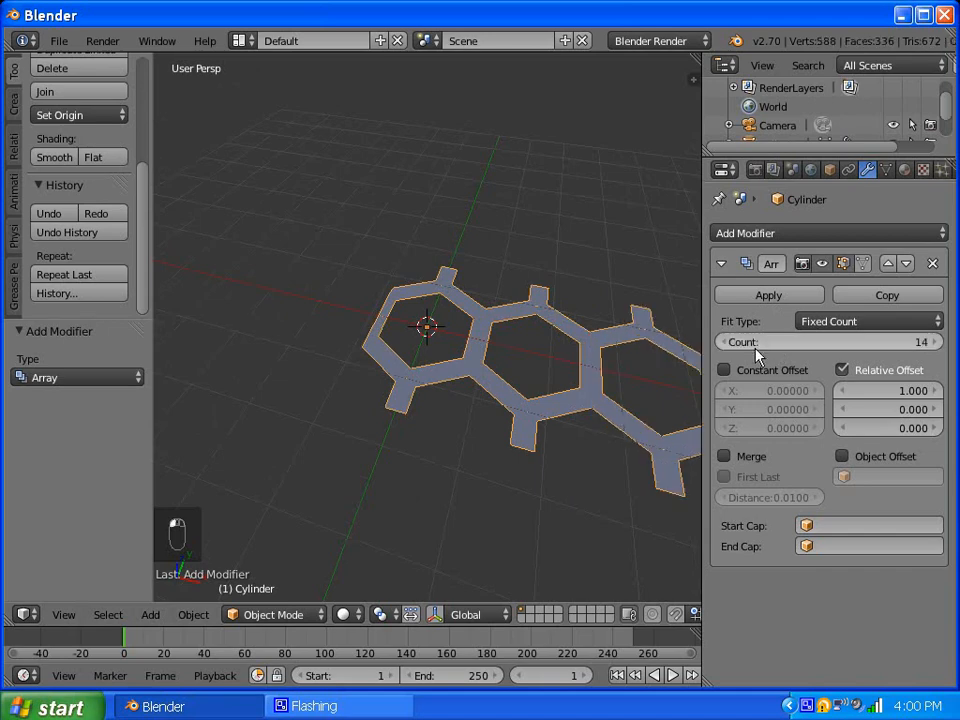
scroll(507, 360, "down", 5)
scroll(524, 355, "down", 2)
scroll(524, 355, "up", 4)
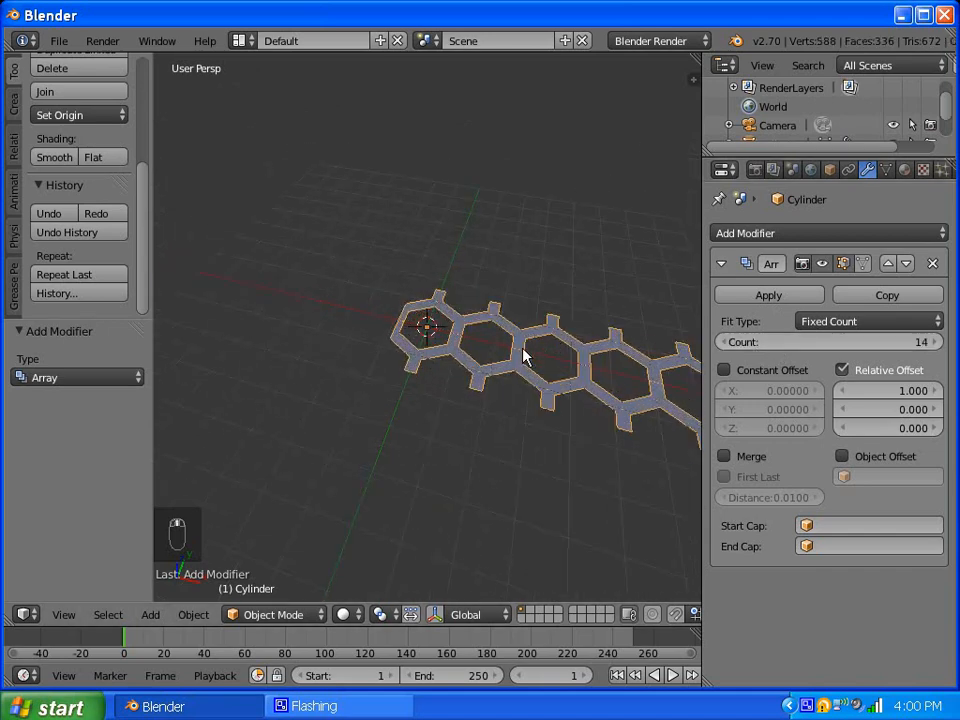
left_click(723, 342)
left_click(723, 342)
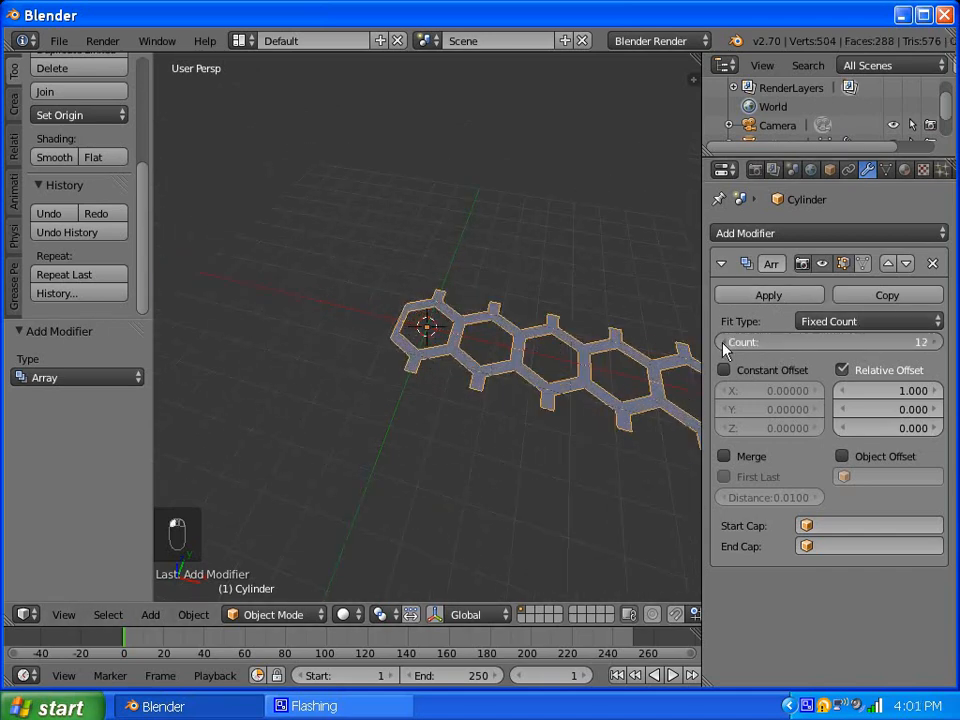
left_click(723, 342)
left_click(723, 342)
left_click(723, 342)
Step: Add a second Array modifier to the hexagon row
scroll(465, 358, "down", 4)
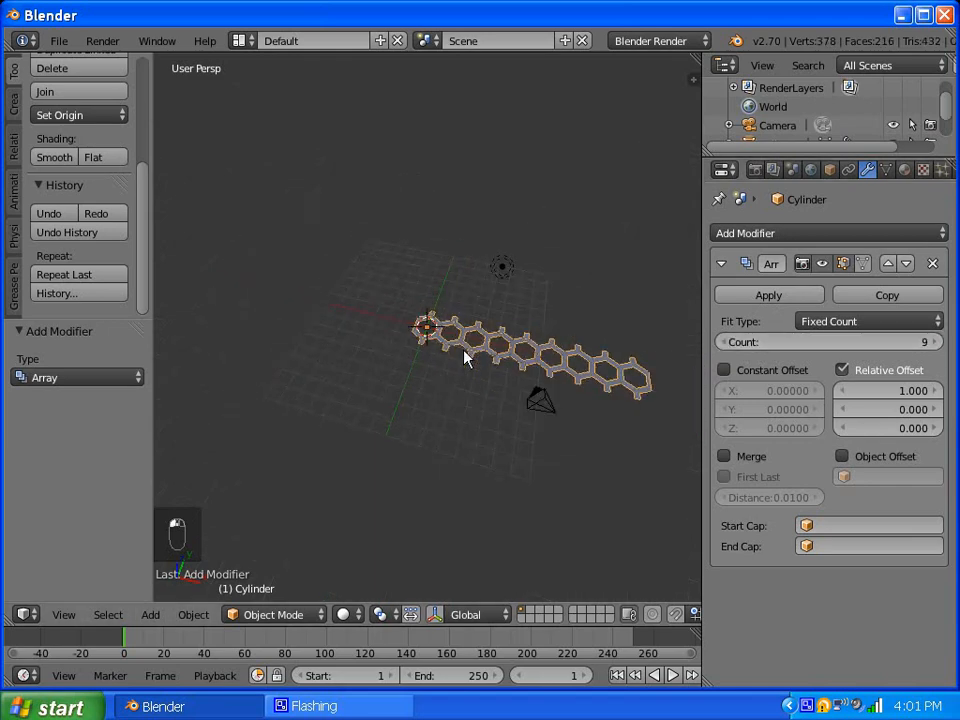
scroll(468, 356, "up", 2)
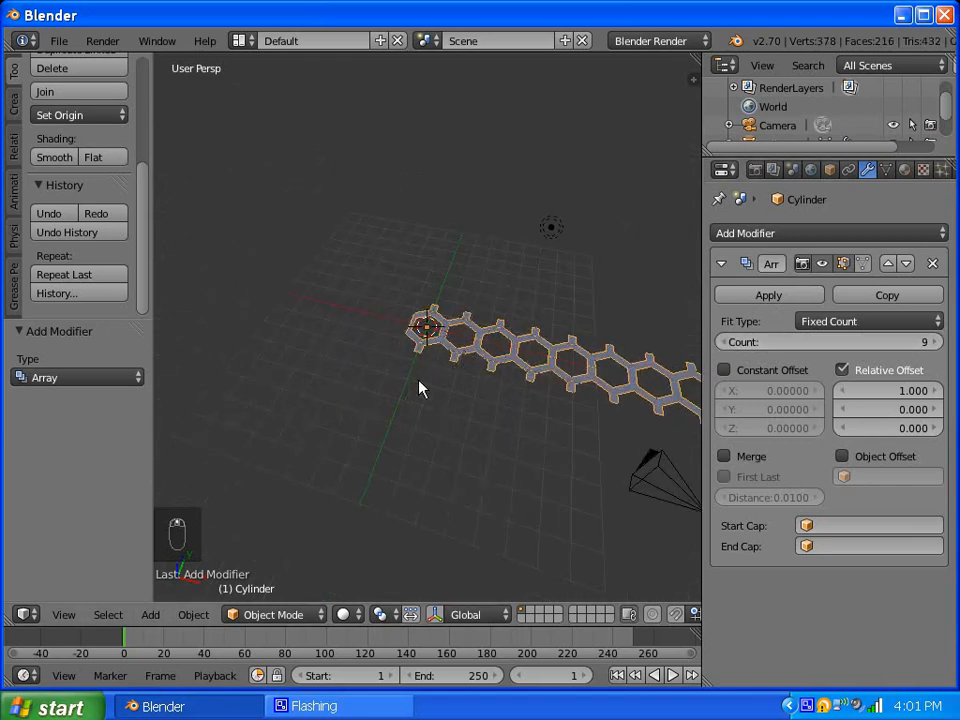
middle_click_drag(420, 388, 545, 370)
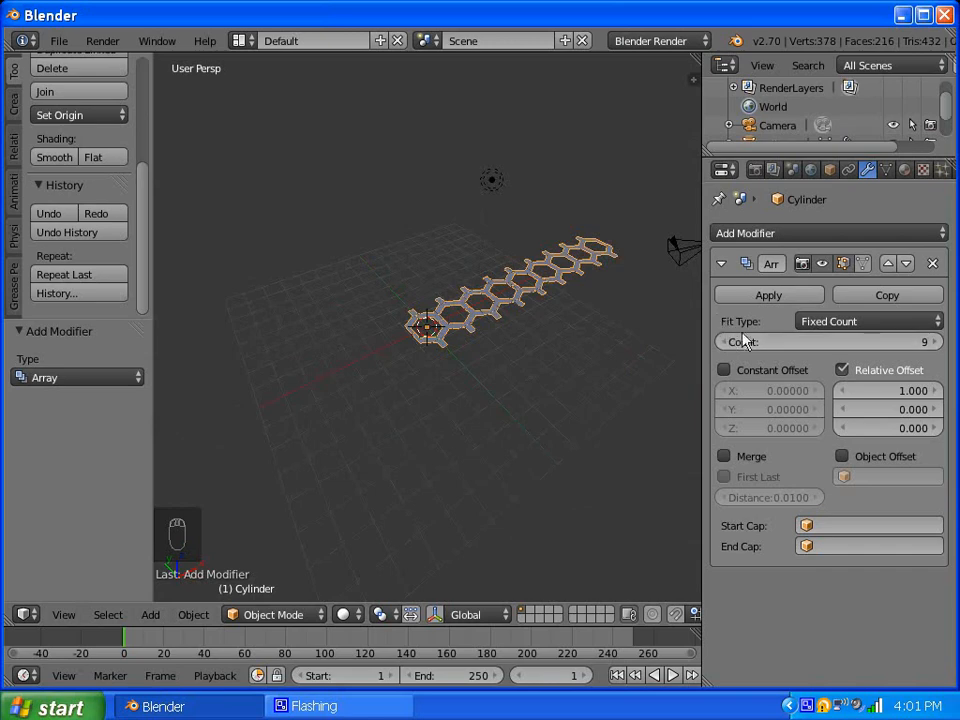
mouse_move(456, 304)
middle_mouse_down()
mouse_move(465, 369)
mouse_move(470, 287)
middle_mouse_up()
scroll(471, 287, "up", 2)
scroll(471, 287, "down", 4)
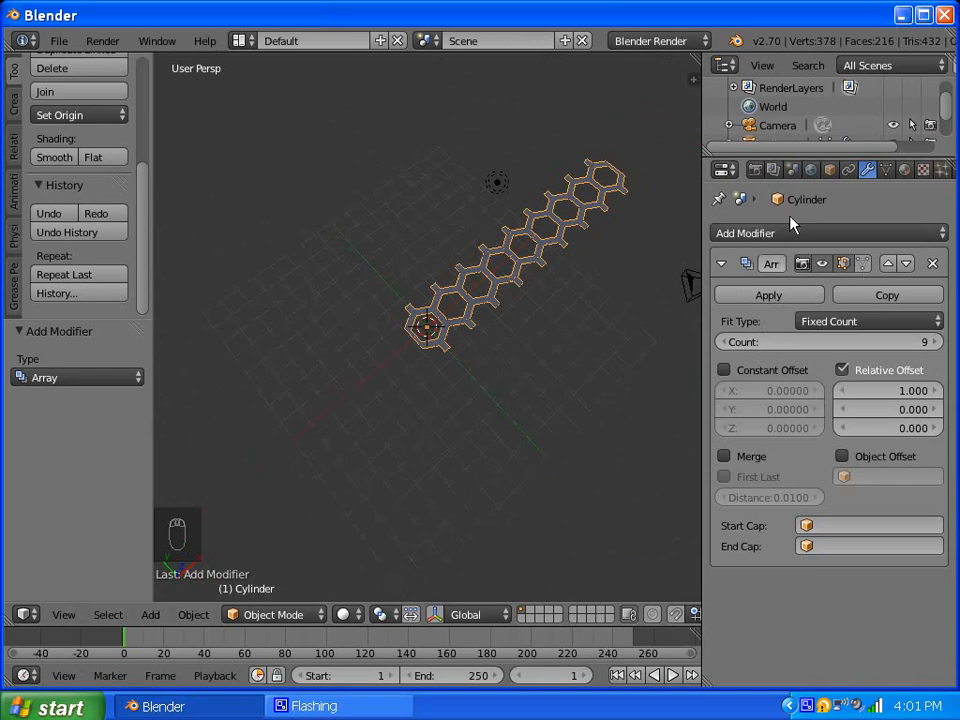
left_click(826, 236)
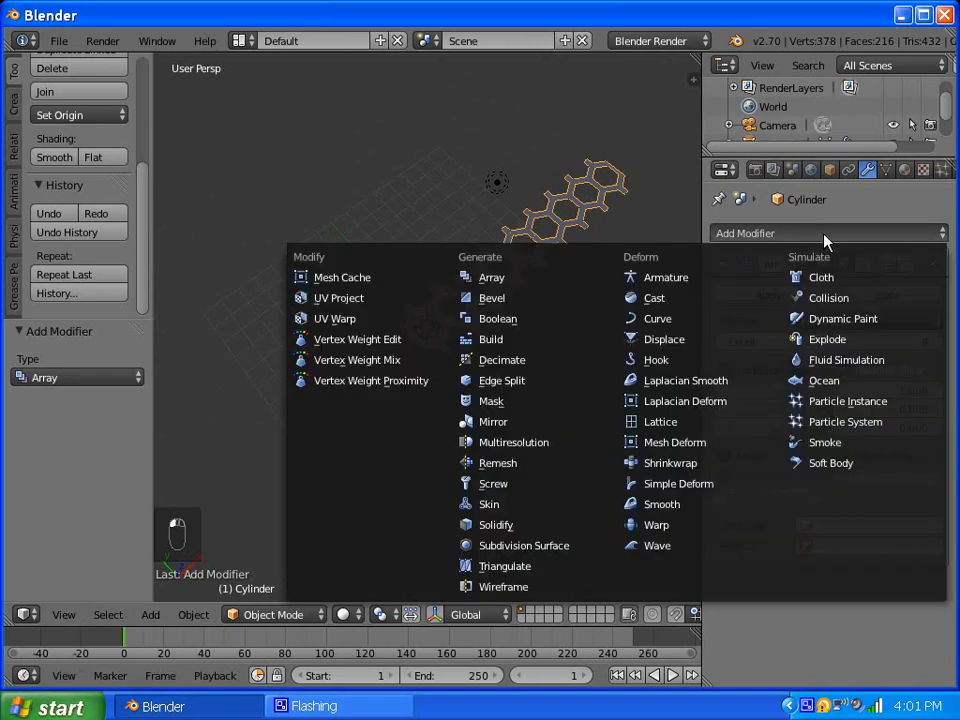
left_click(546, 280)
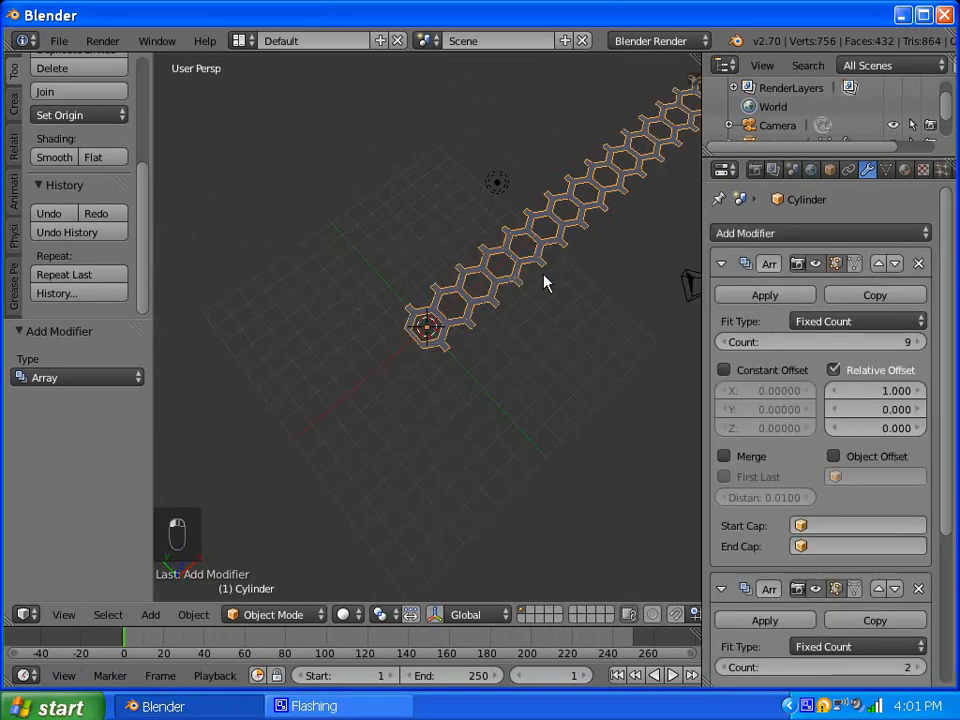
Step: Set the first array's relative offset to 1 in Y and 0 in X
left_click(878, 406)
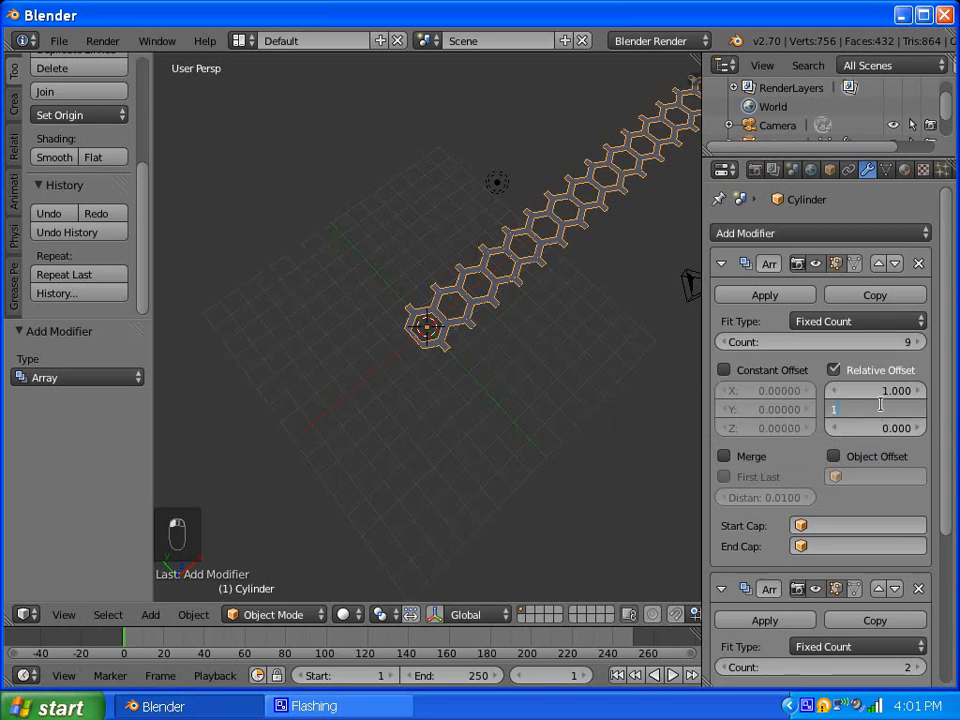
type("1")
key("Return")
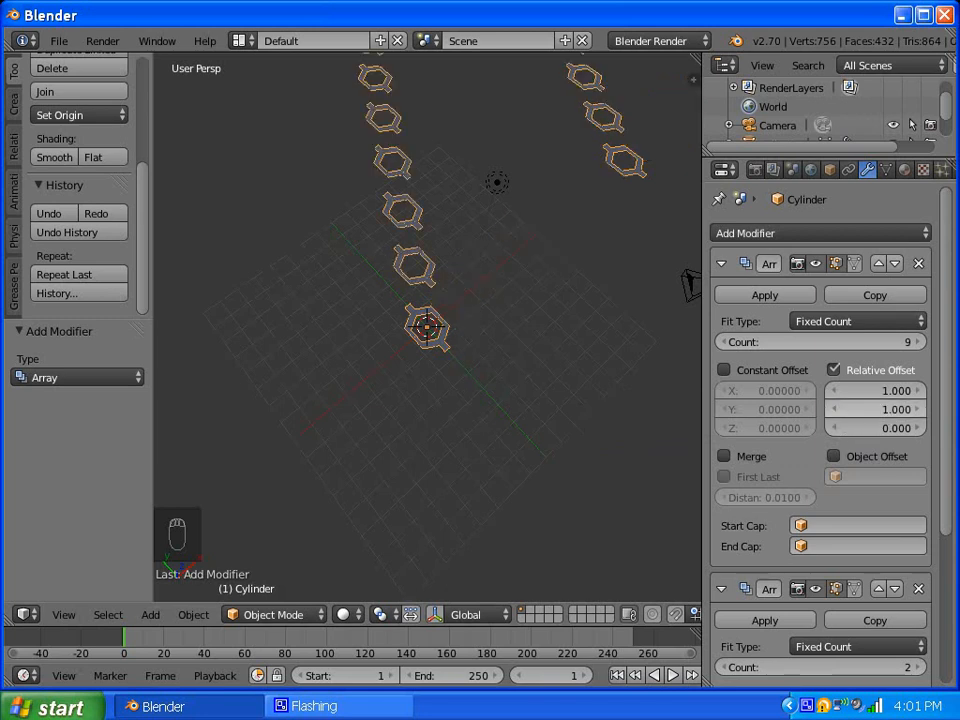
left_click(890, 391)
type("0")
key("Return")
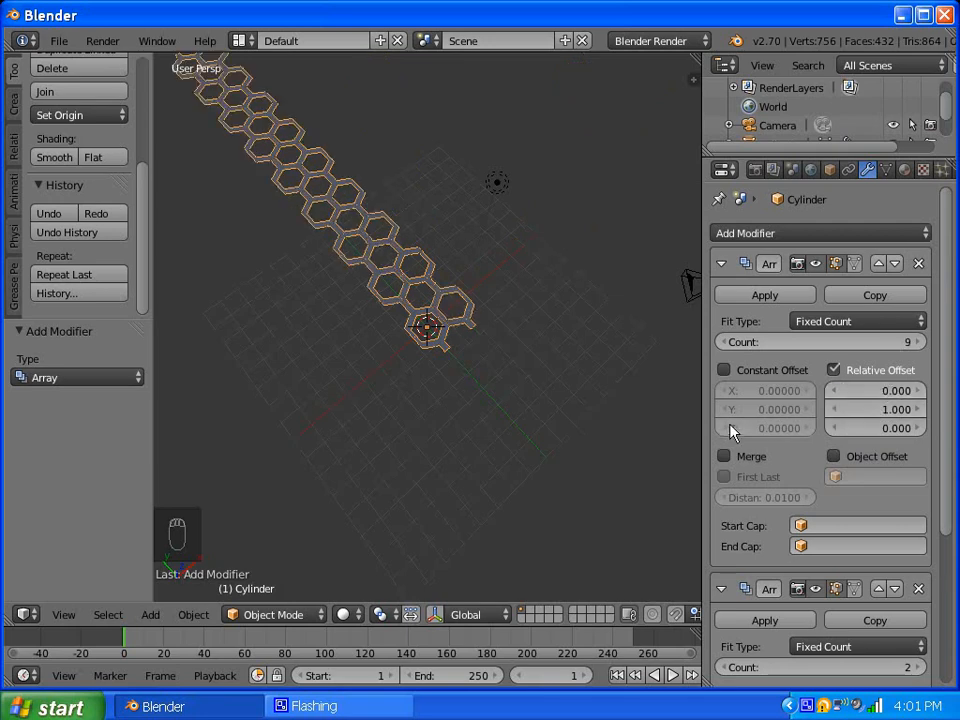
Step: Set the first array's X relative offset back to 1
scroll(806, 439, "down", 5)
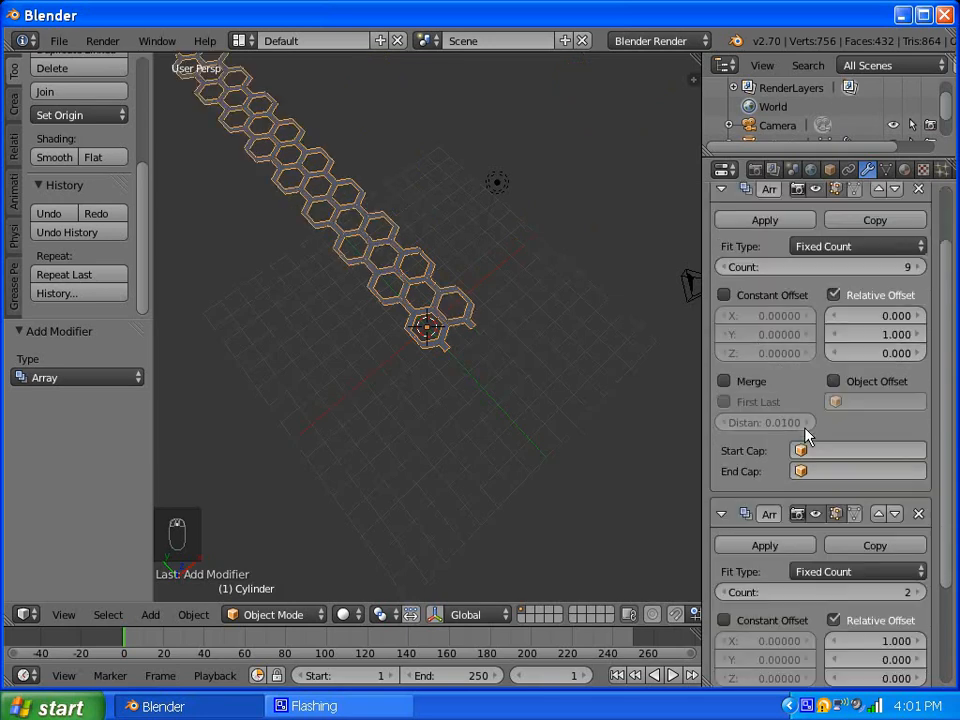
scroll(806, 435, "up", 2)
left_click(895, 317)
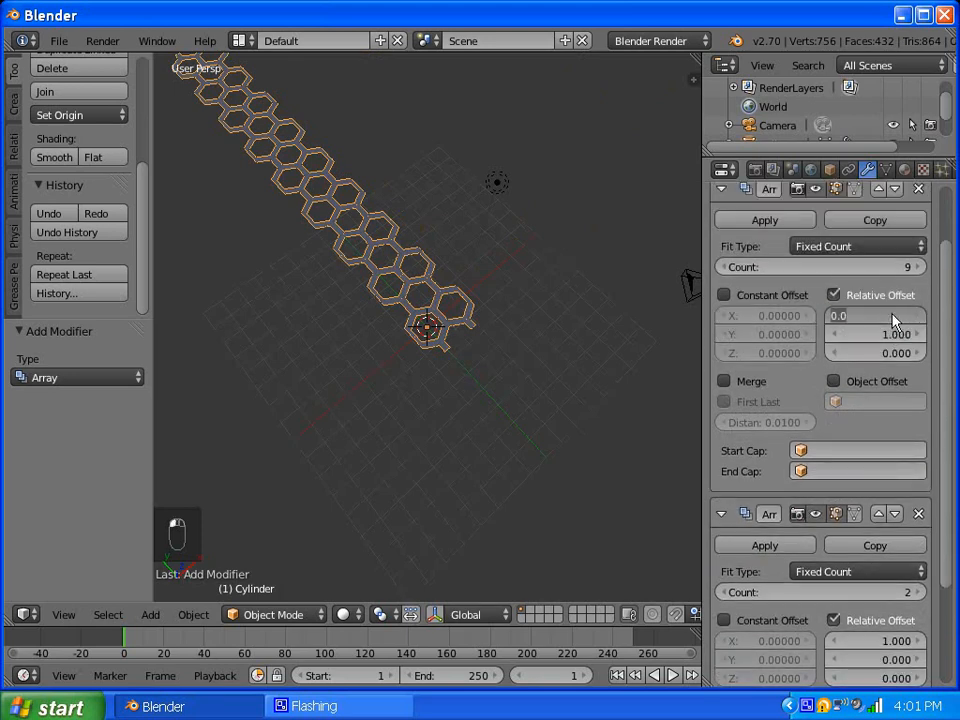
type("1")
key("Return")
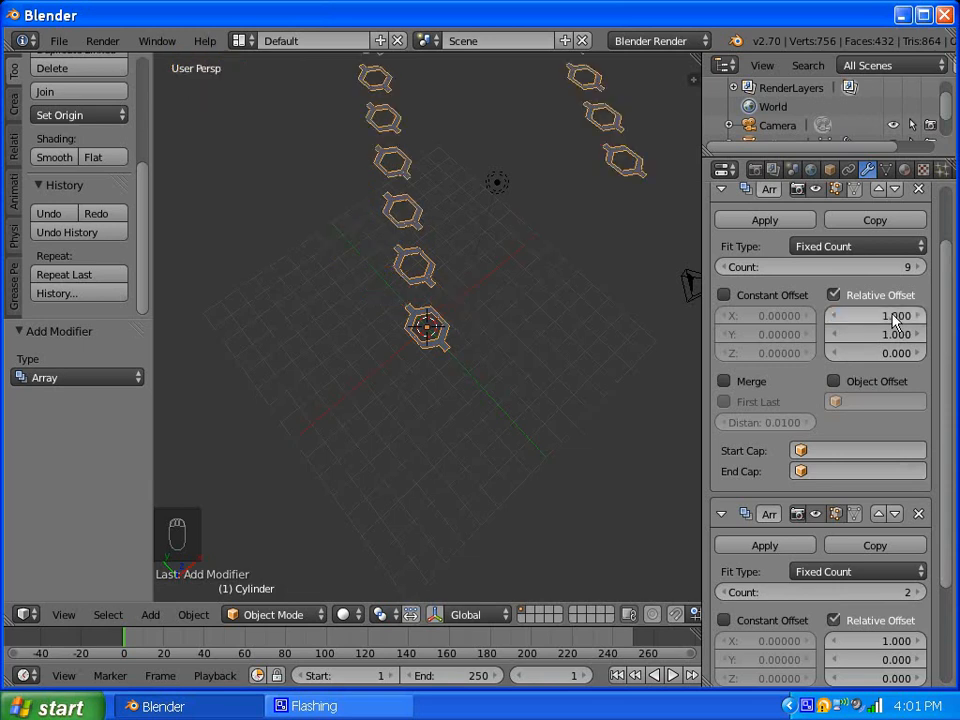
Step: Set the first array's Y relative offset to 0
left_click(897, 335)
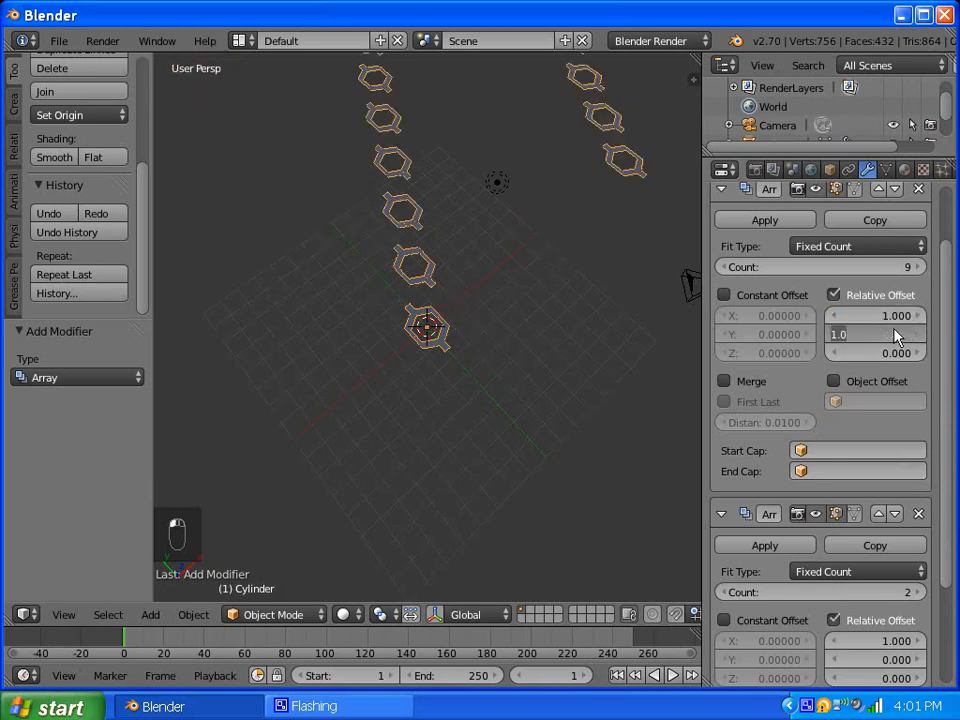
type("0")
key("Return")
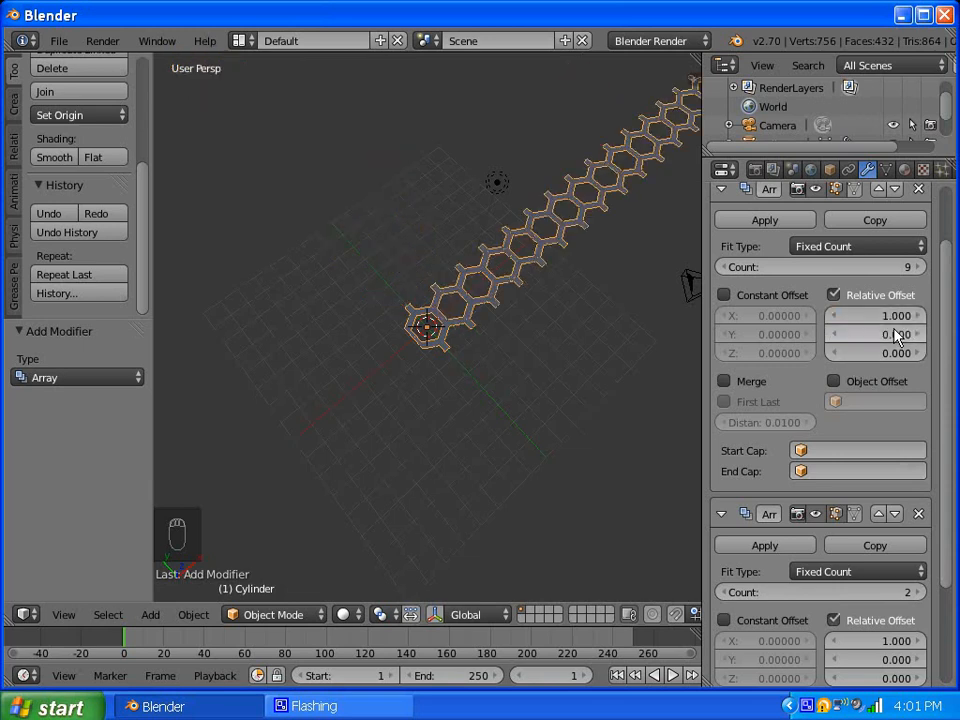
Step: Set the second array's relative offset to 0 in X and 1 in Y
left_click(895, 641)
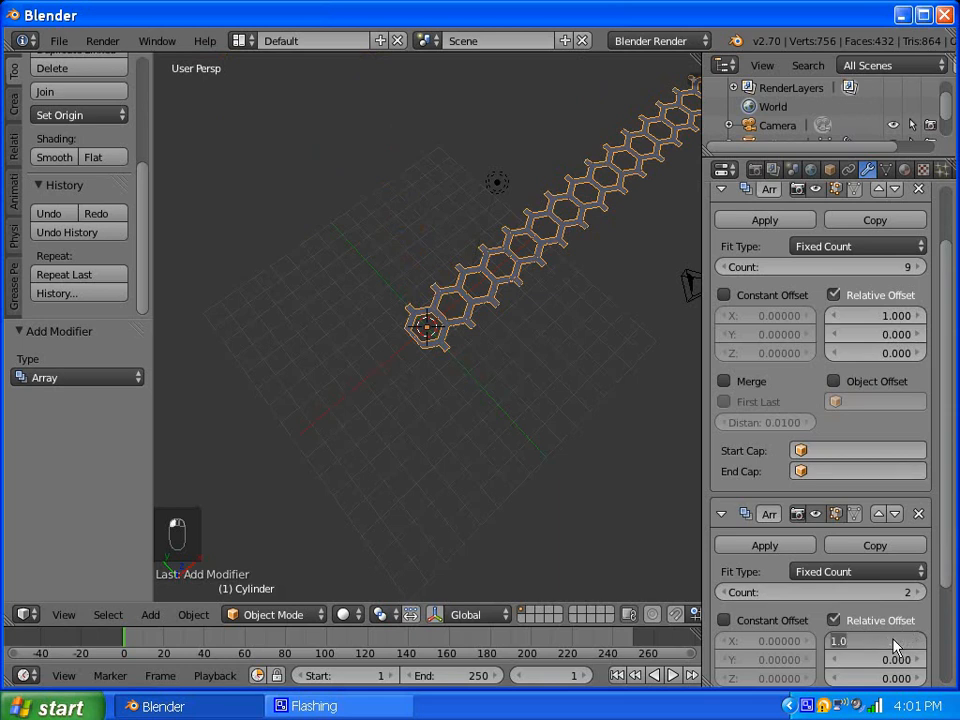
type("0")
key("Return")
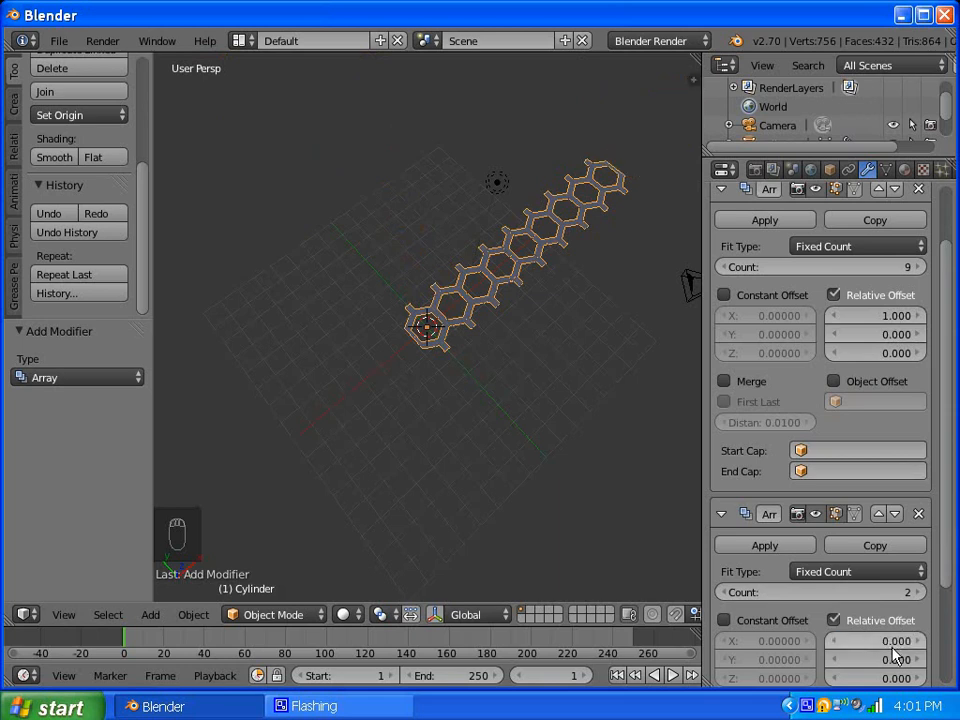
left_click(894, 659)
type("1")
key("Return")
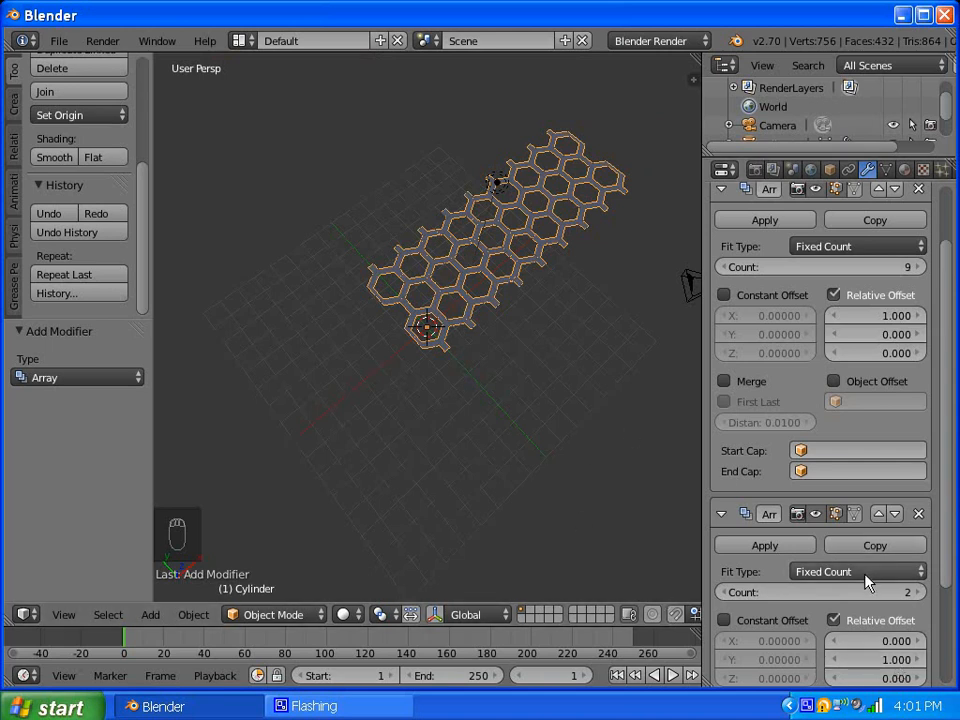
Step: Raise the second array's fixed count to at least 4 to extend the grid in Y
left_click(912, 592)
left_click(912, 592)
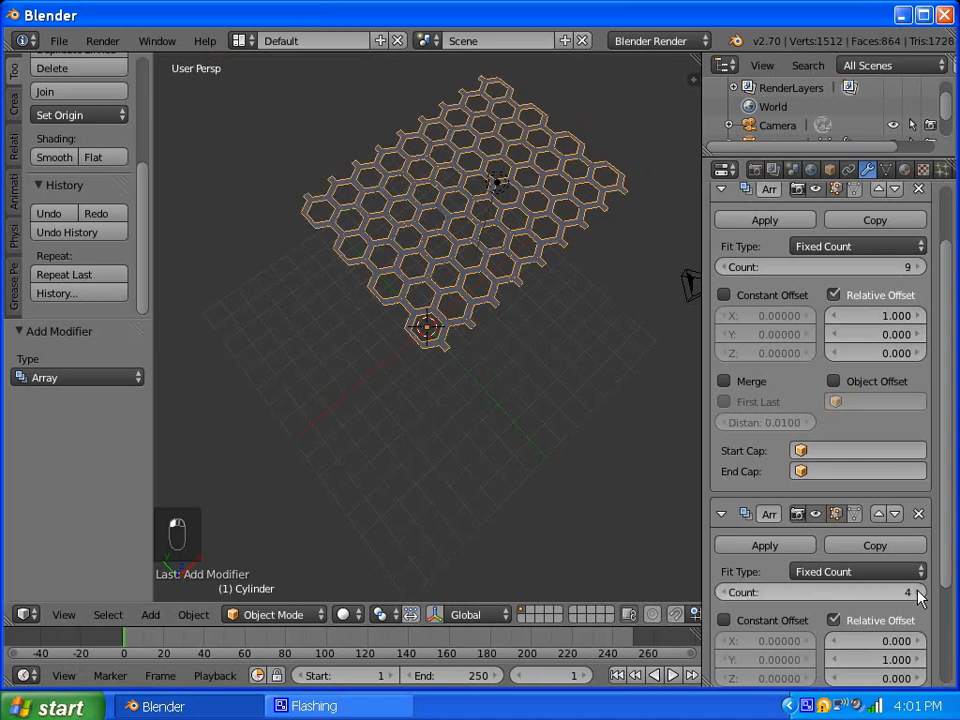
left_click(912, 592)
Step: Reduce the second array's fixed count to 1, leaving a single row of hexagons
left_click(725, 592)
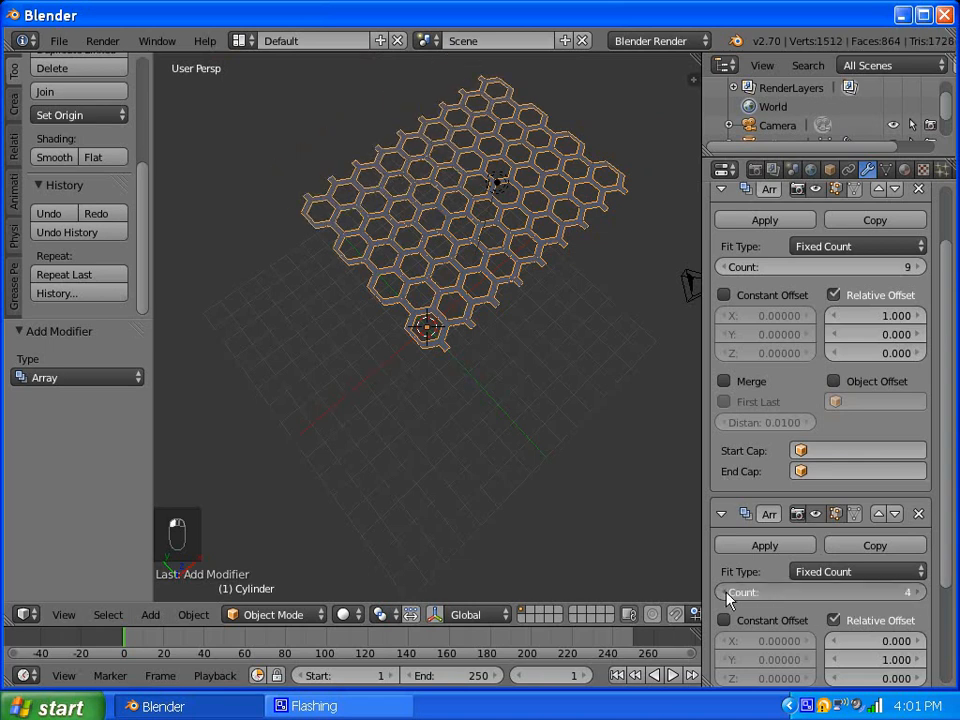
left_click(725, 592)
left_click(725, 592)
left_click(725, 592)
middle_click_drag(401, 347, 490, 270)
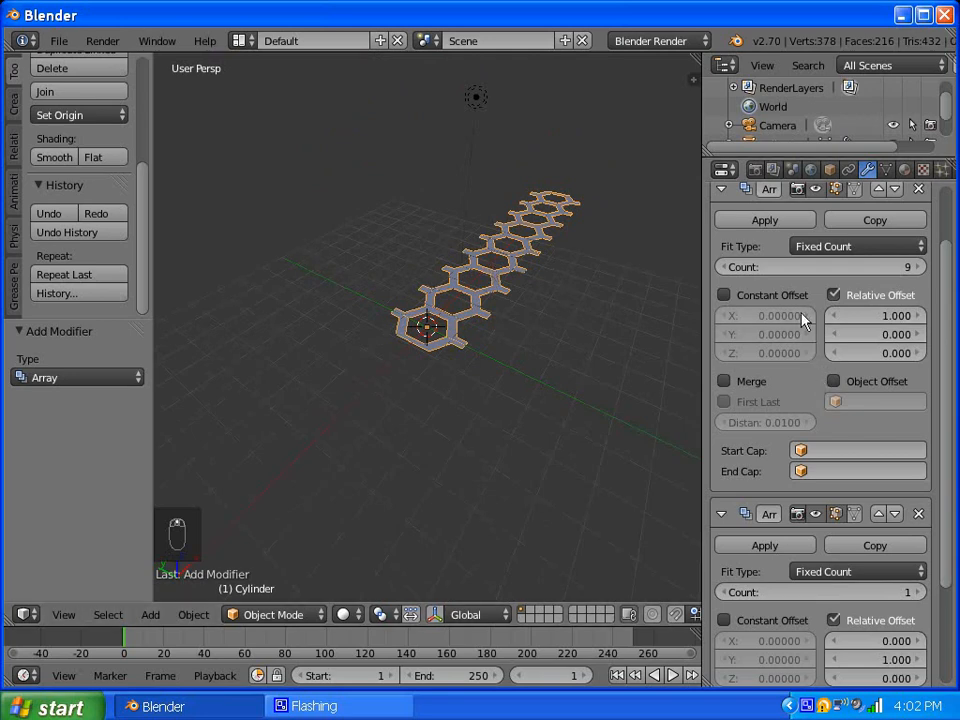
Step: Reduce the first array's fixed count to 5 to shorten the hexagon row
left_click(725, 267)
left_click(725, 267)
left_click(725, 267)
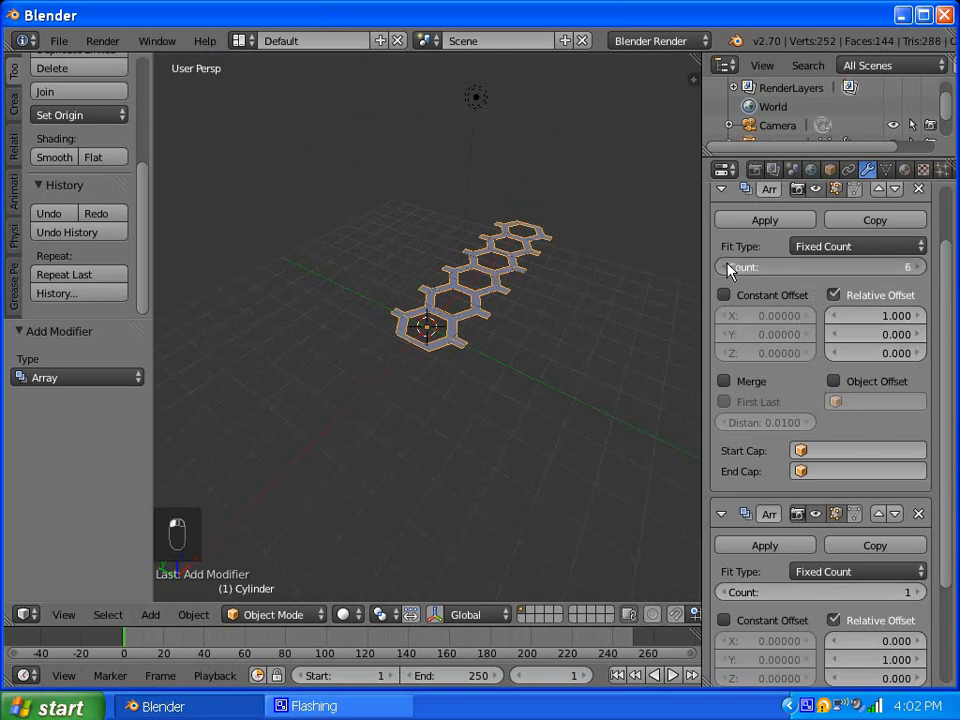
left_click(725, 267)
middle_click_drag(553, 298, 522, 380)
scroll(536, 347, "up", 5)
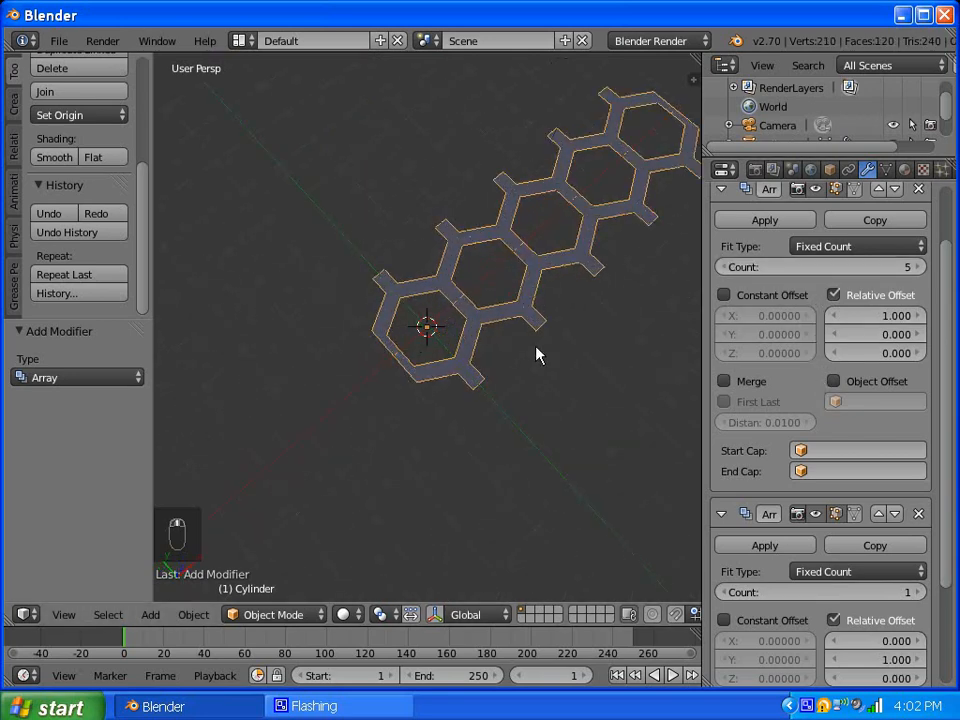
scroll(536, 347, "down", 4)
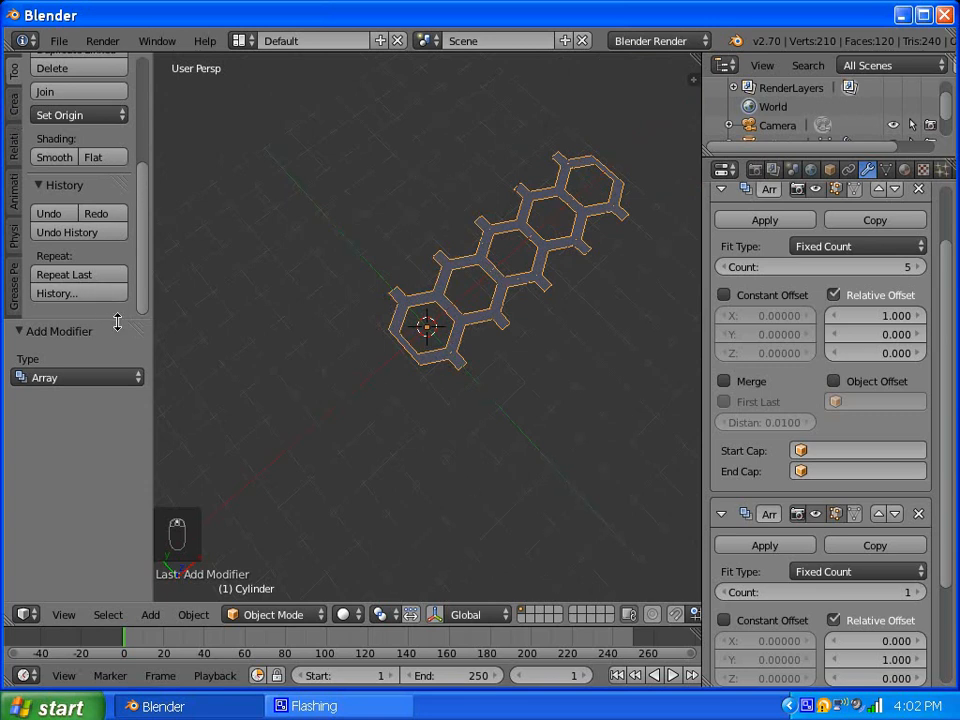
Step: Enlarge the tool shelf in width and height and narrow the properties editor
left_click_drag(118, 321, 120, 392)
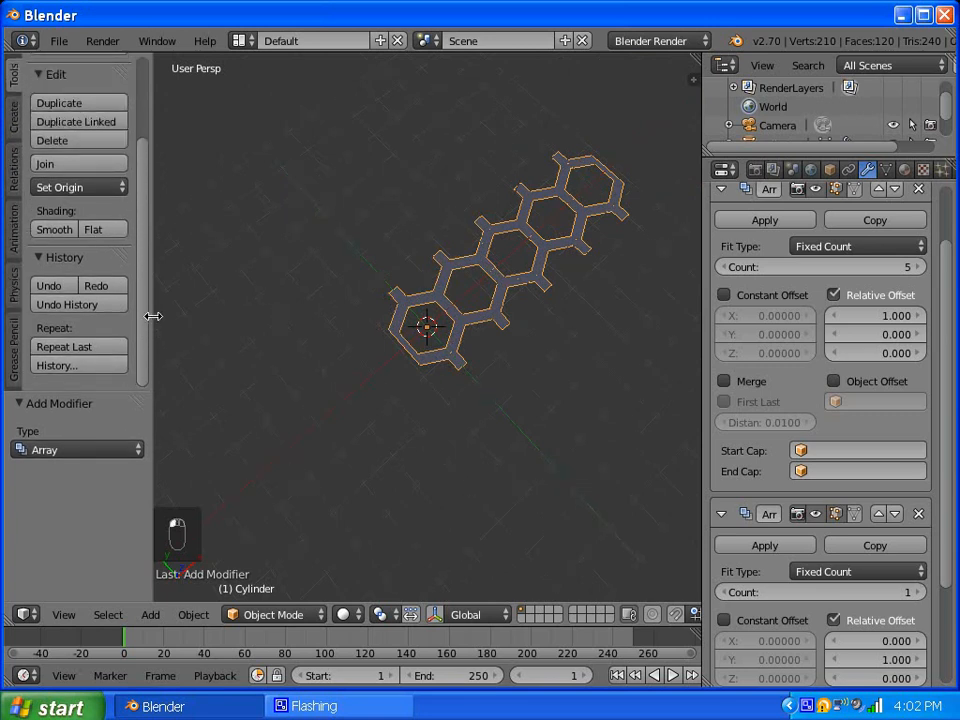
left_click_drag(151, 318, 186, 313)
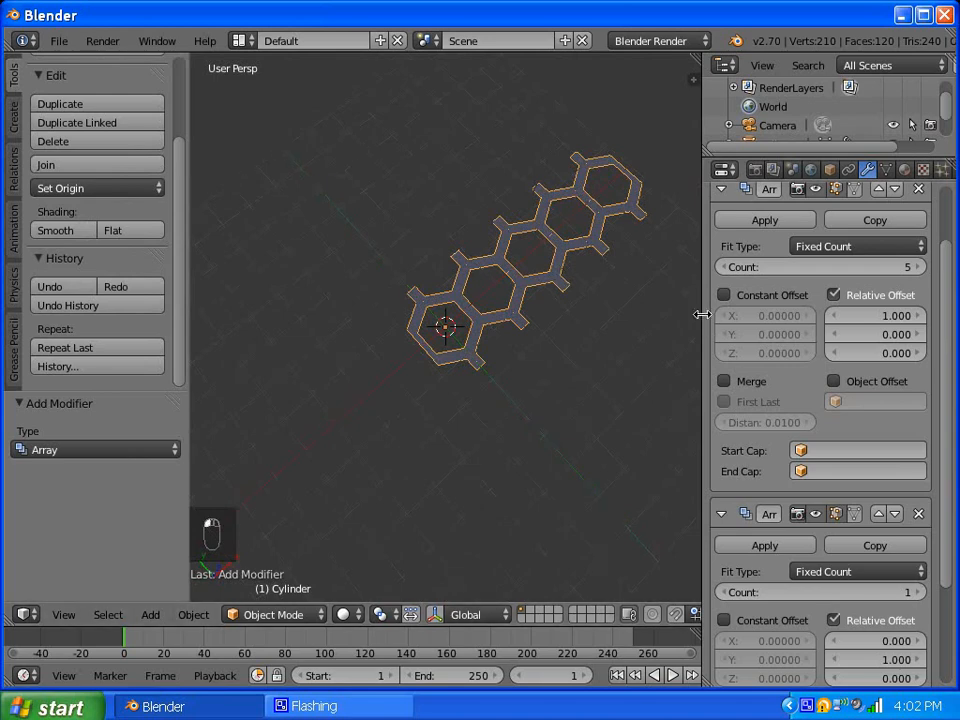
left_click_drag(702, 314, 737, 314)
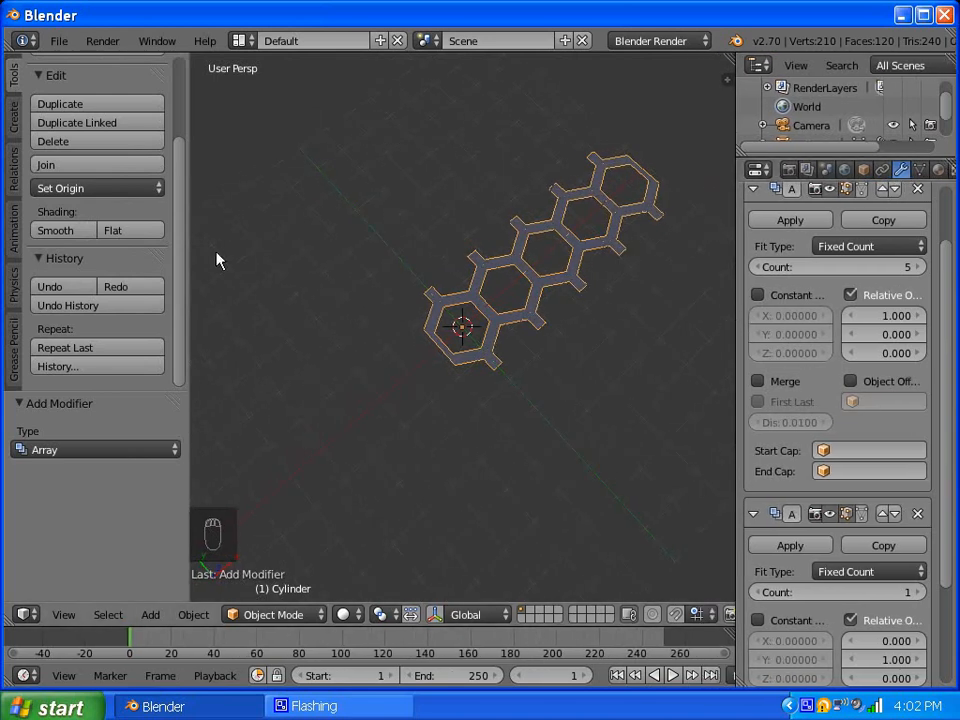
Step: Add a Bezier curve at the scene origin
left_click_drag(183, 287, 192, 176)
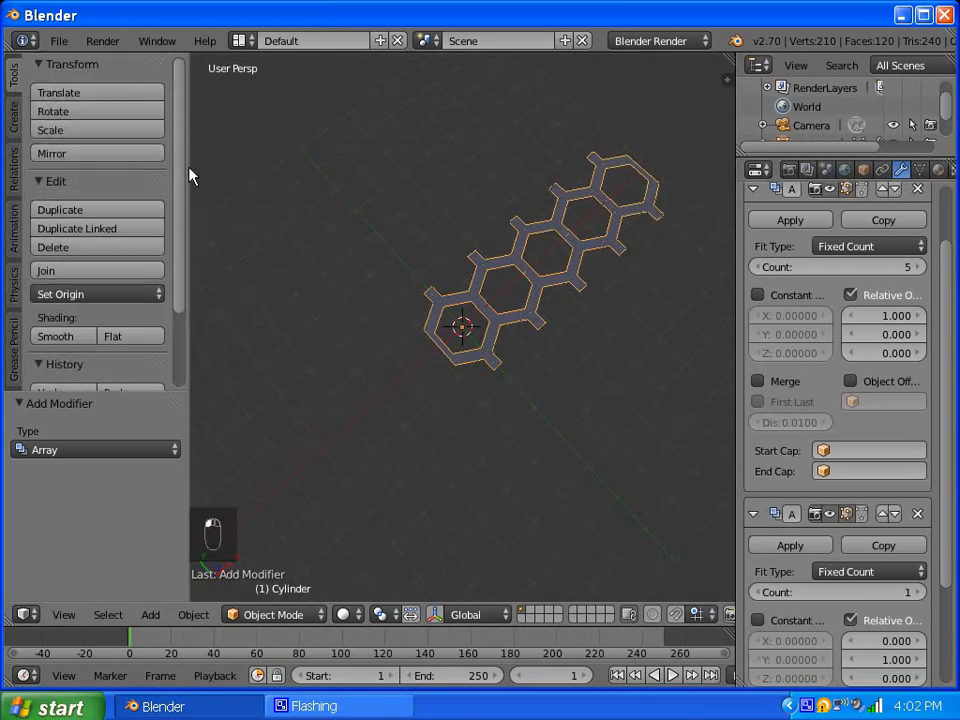
left_click(13, 118)
scroll(118, 304, "down", 3)
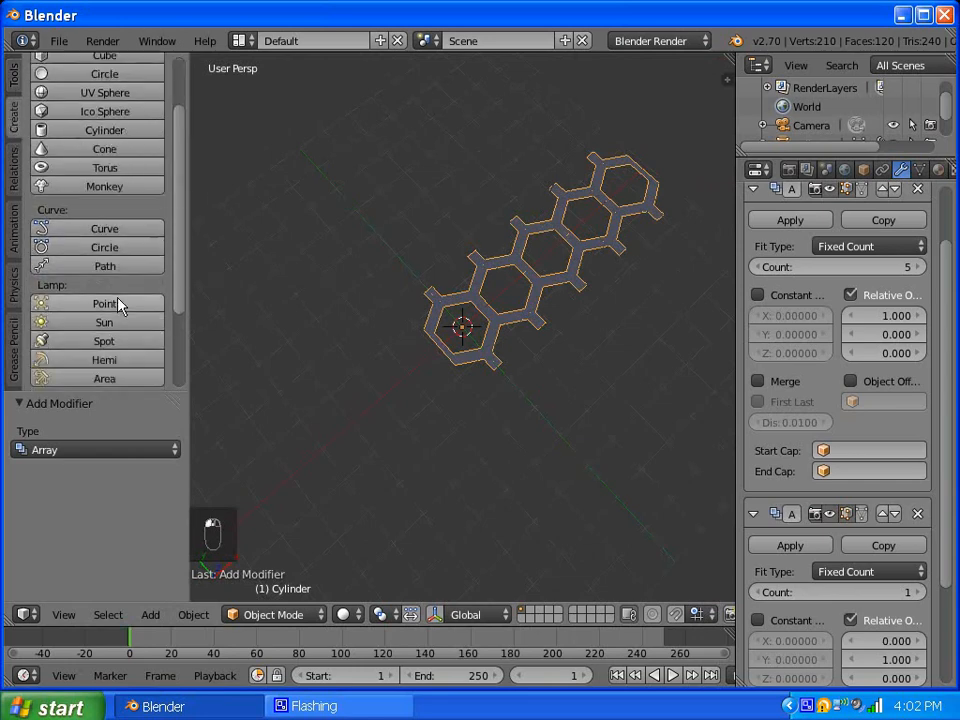
scroll(118, 304, "down", 3)
scroll(120, 300, "up", 2)
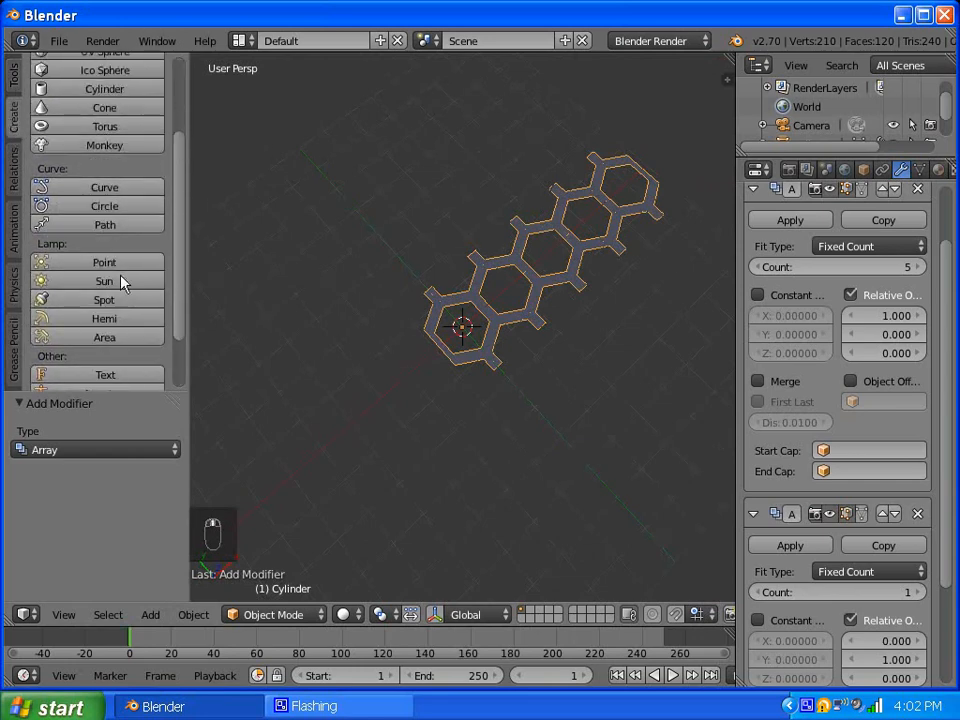
left_click(110, 189)
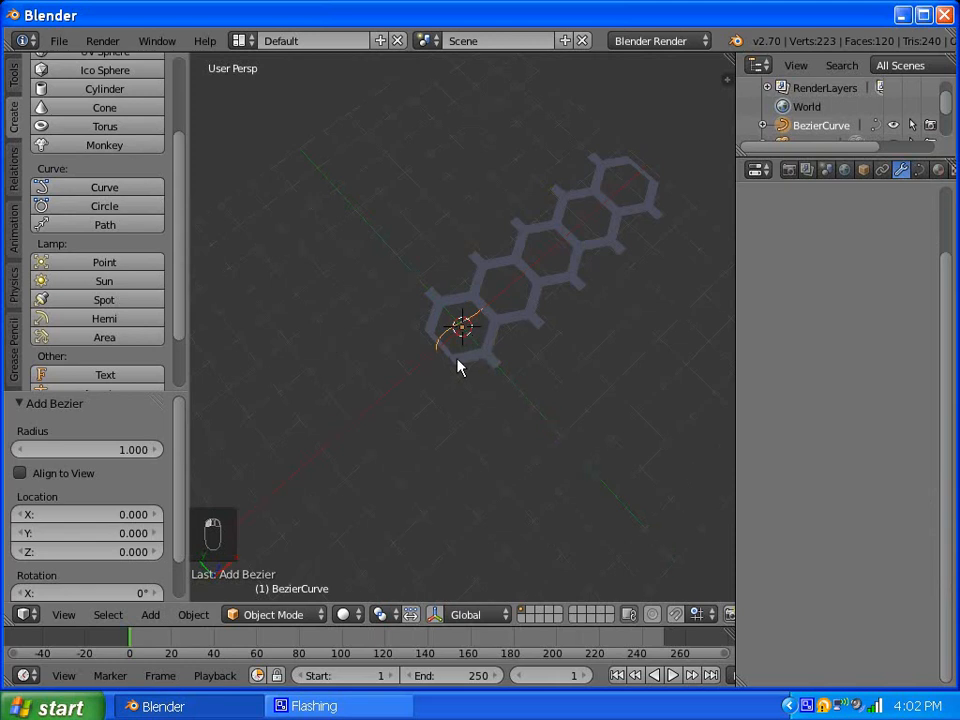
Step: In Edit Mode, extrude the Bezier curve's negative-X end point about -1.01 in X and -2.33 in Y, with Z locked
middle_click_drag(458, 367, 437, 274)
scroll(448, 334, "up", 5)
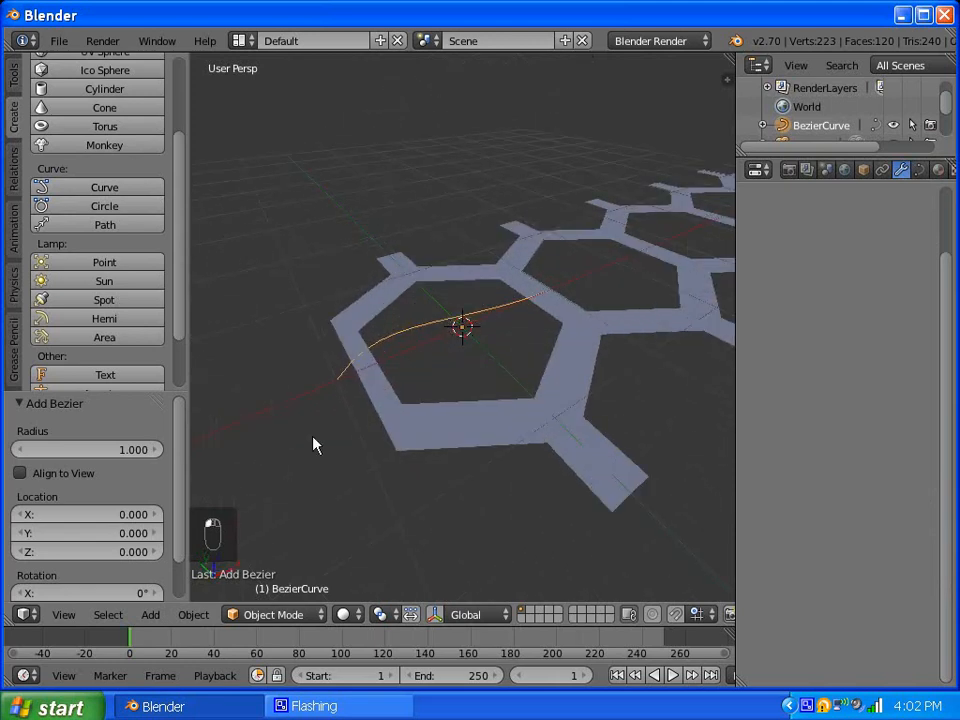
left_click(245, 614)
left_click(268, 569)
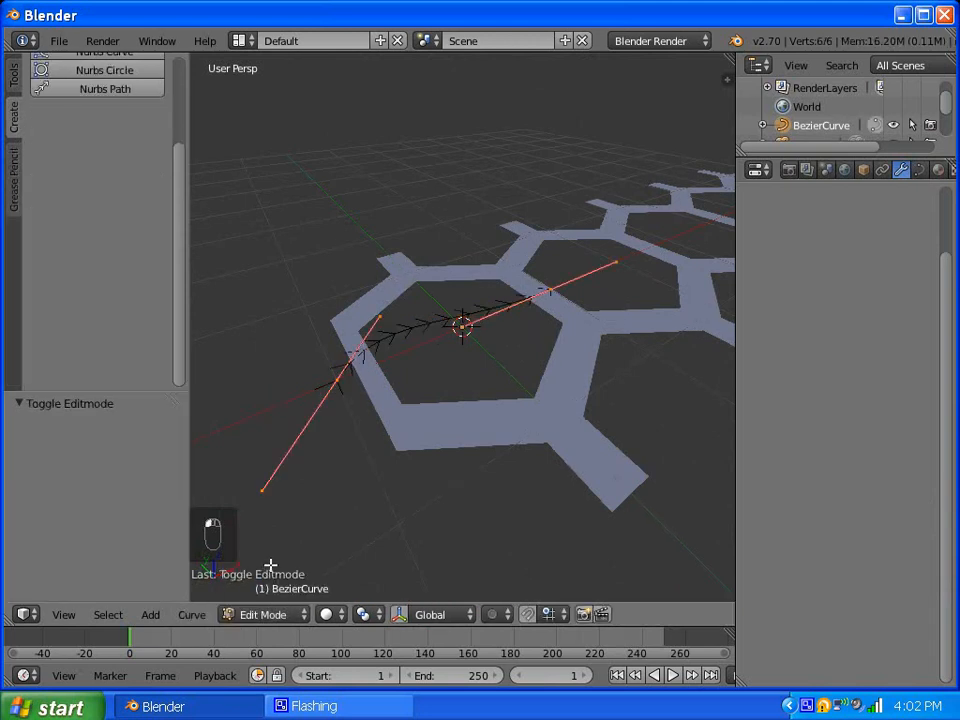
scroll(330, 425, "down", 4)
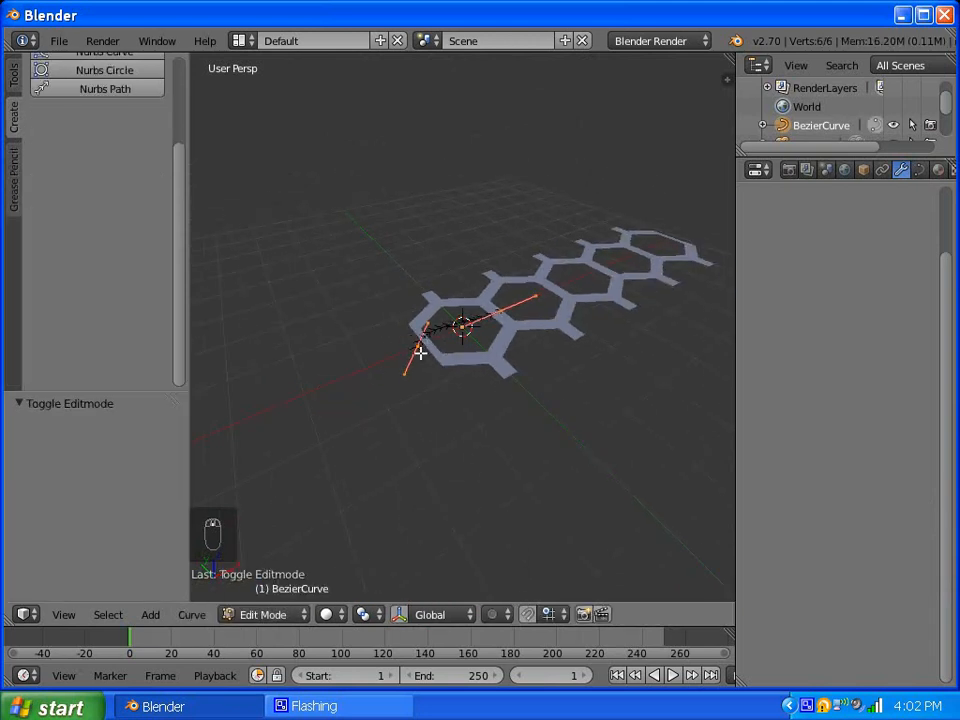
right_click(420, 345)
key("e")
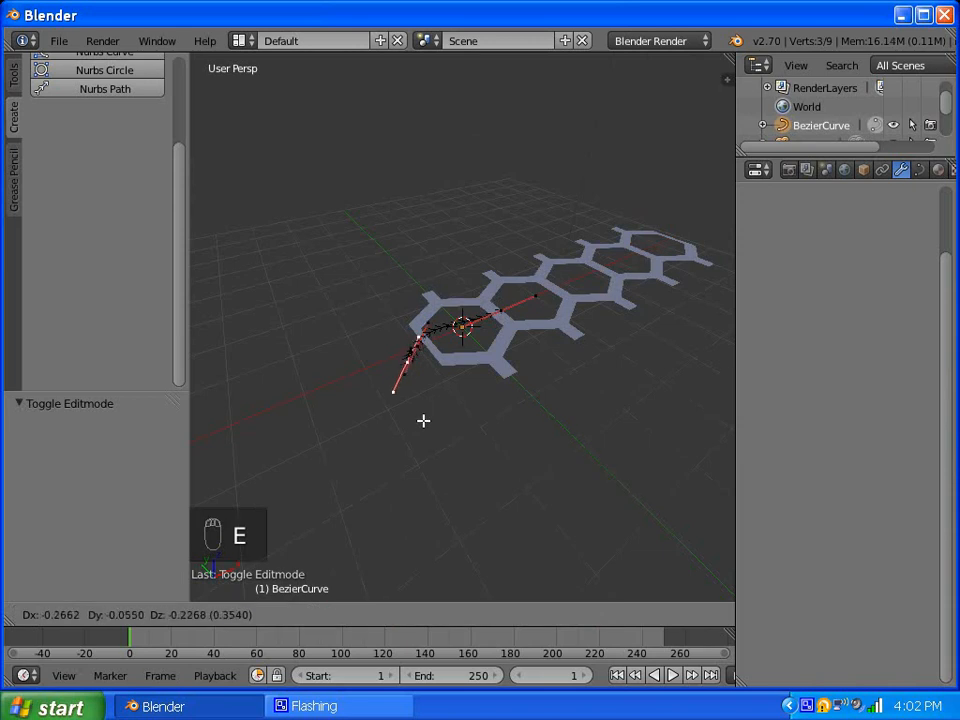
key("shift+z")
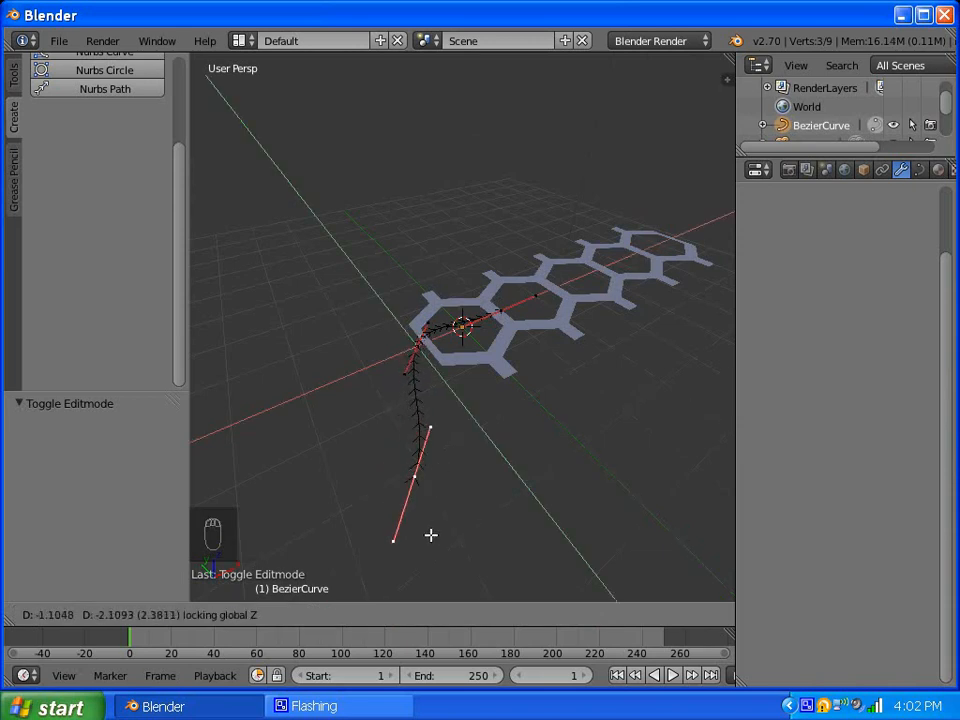
left_click(446, 546)
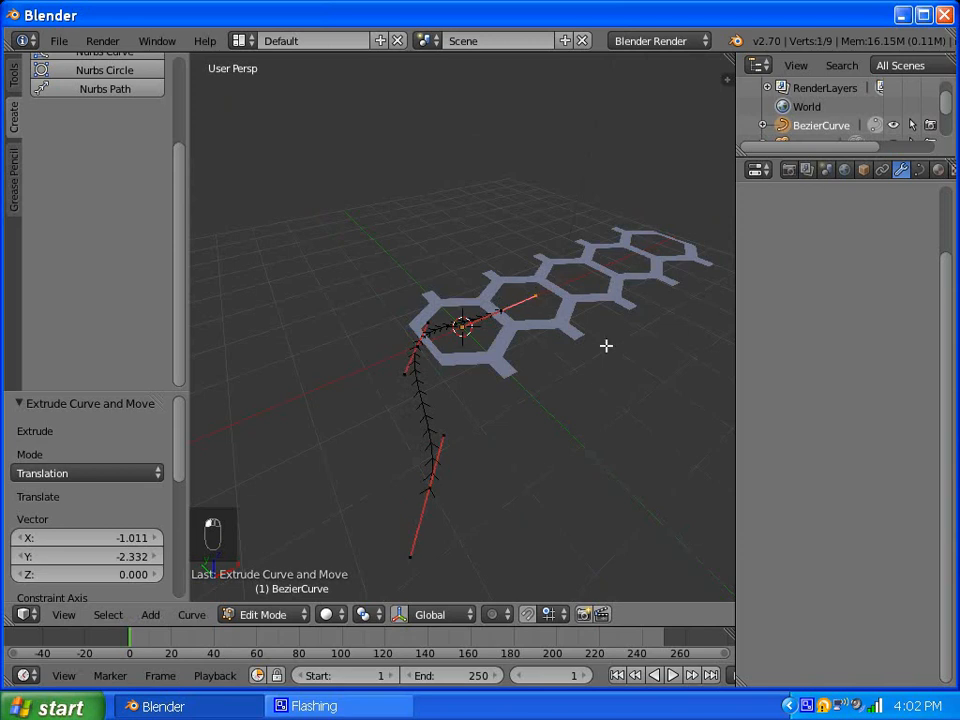
Step: Extrude the curve's opposite end point about 4.36 in X and -3.43 in Y, with Z locked
scroll(517, 343, "up", 2)
right_click(527, 294)
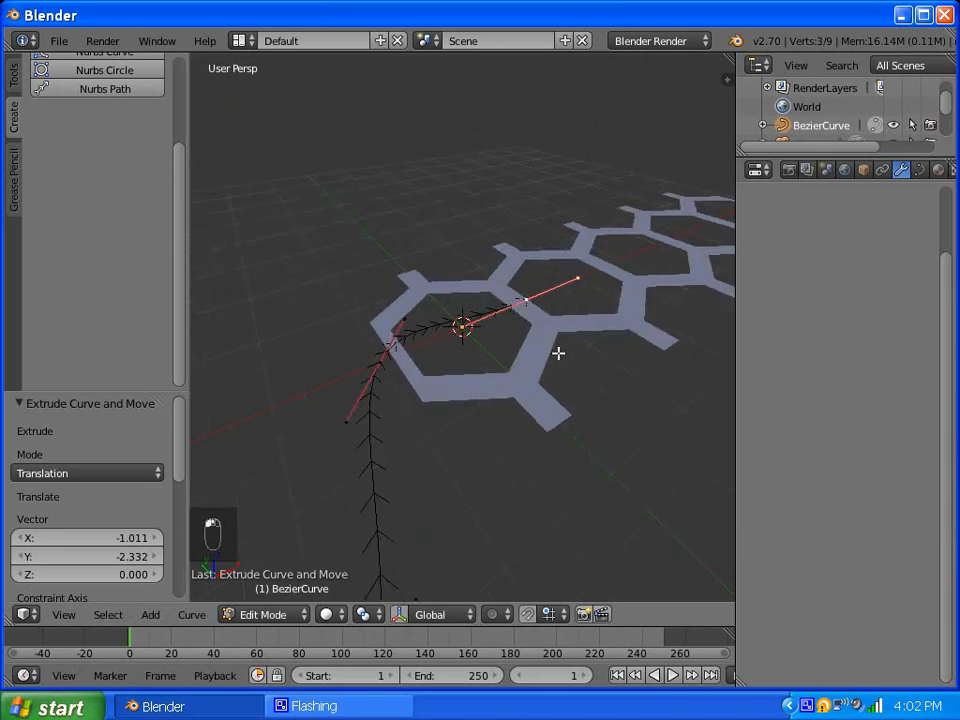
scroll(557, 351, "down", 4)
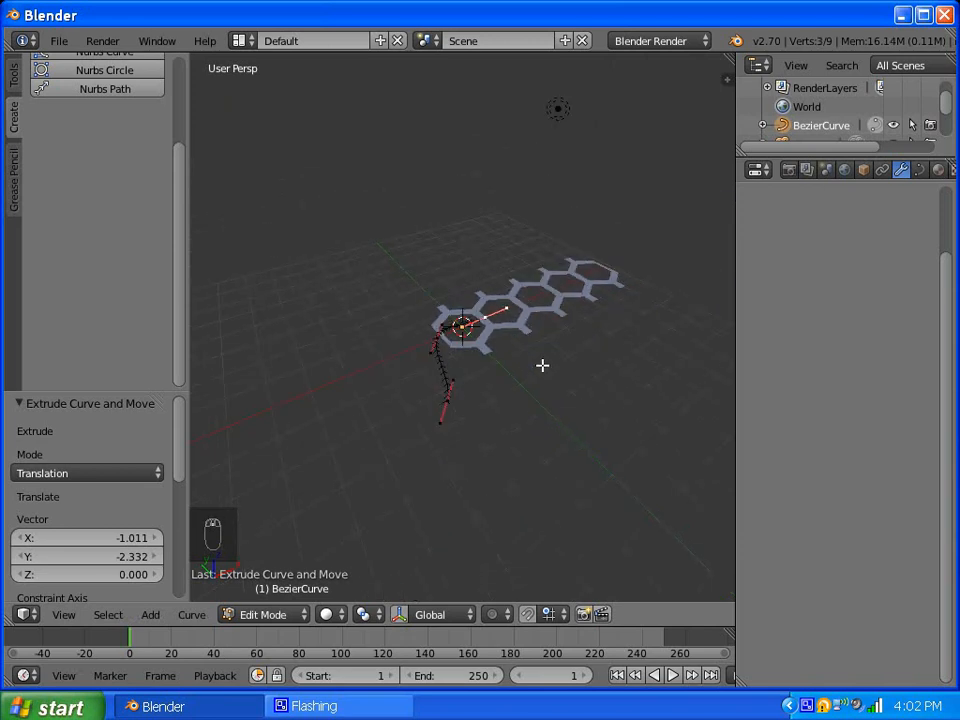
key("e")
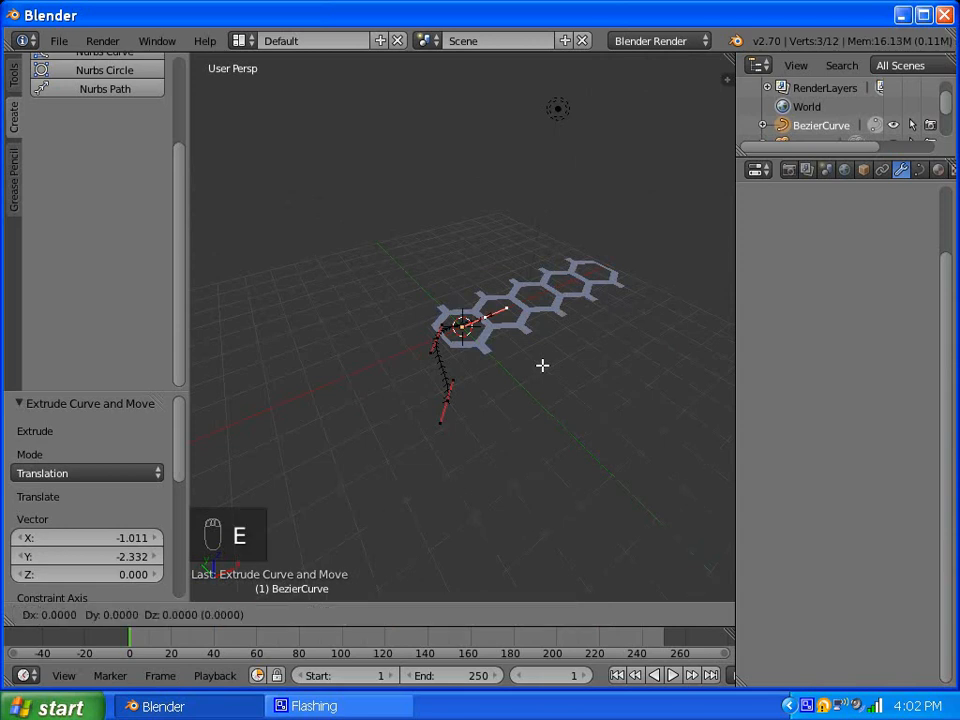
key("shift+z")
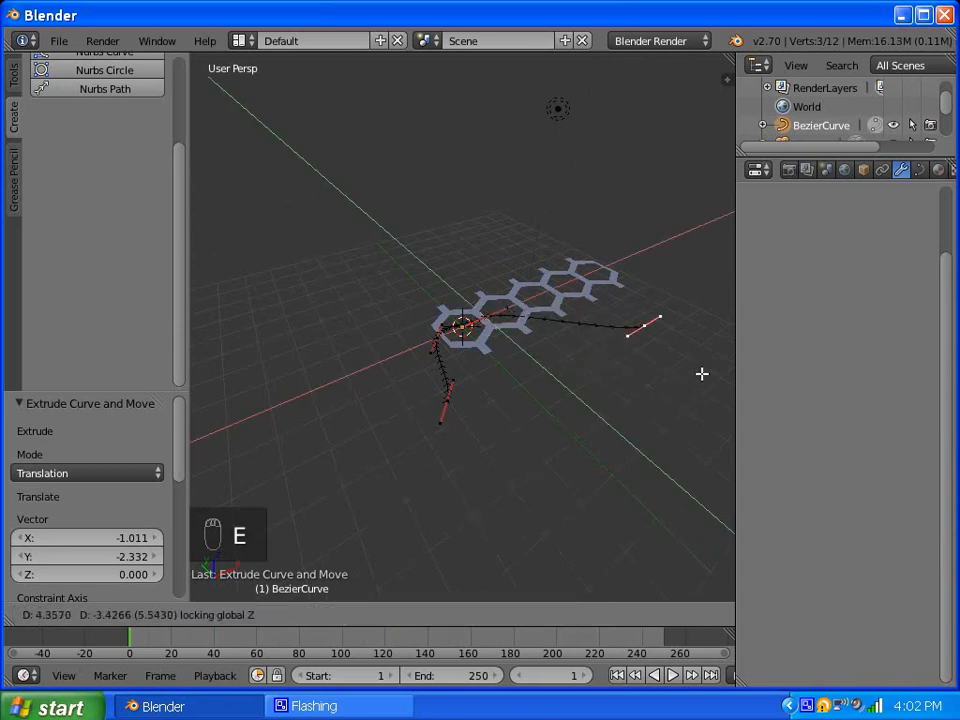
left_click(702, 373)
Step: Move the curve handle near the origin about 0.21 in X and 0.52 in Y, with Z locked
scroll(506, 334, "up", 4)
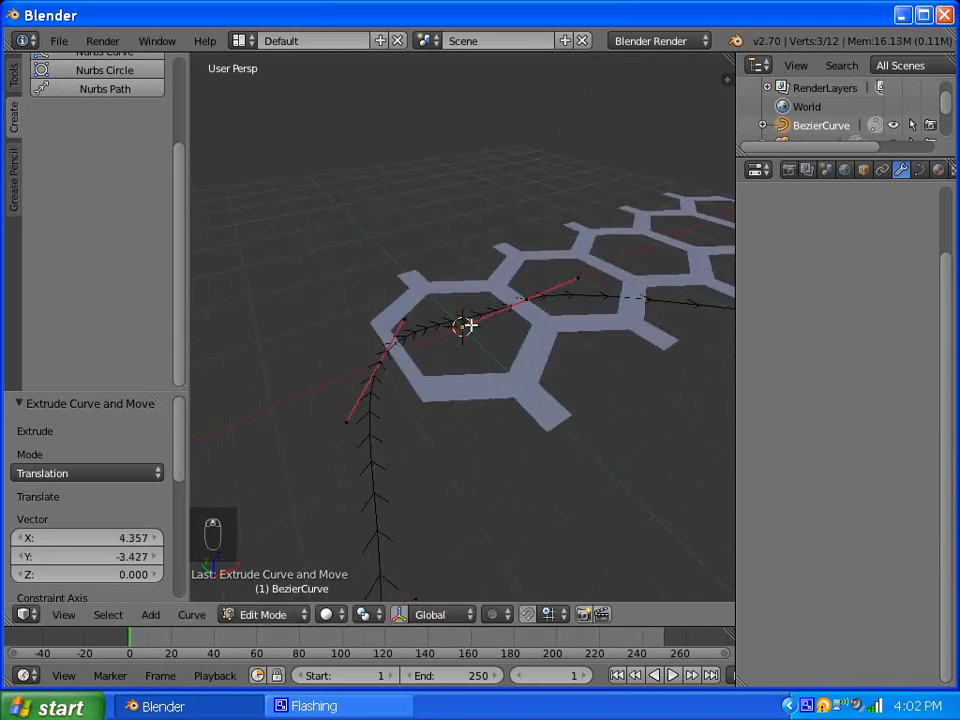
right_click(465, 326)
key("g")
key("shift+z")
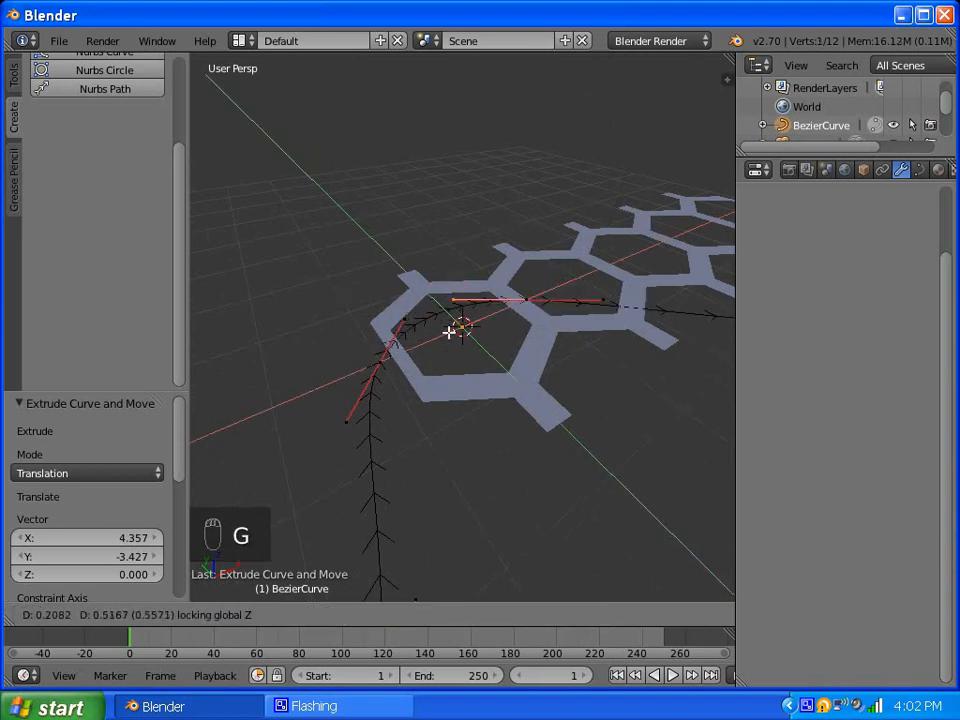
left_click(450, 331)
Step: Move that handle's control point about 2.2 in X and 0.31 in Y, with Z locked
right_click(529, 302)
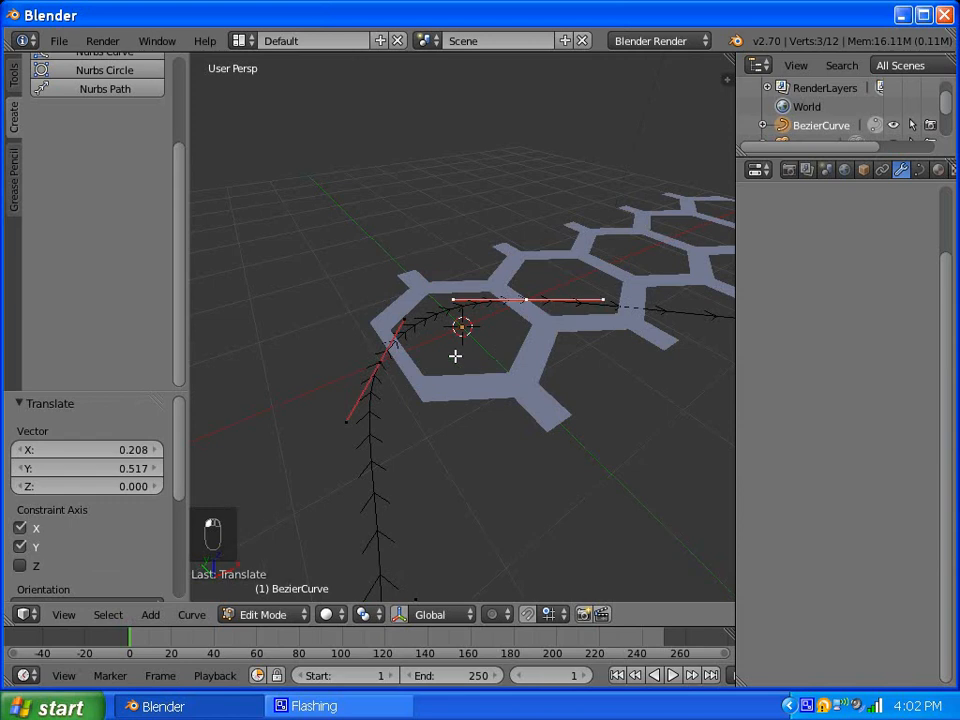
key("g")
key("shift+z")
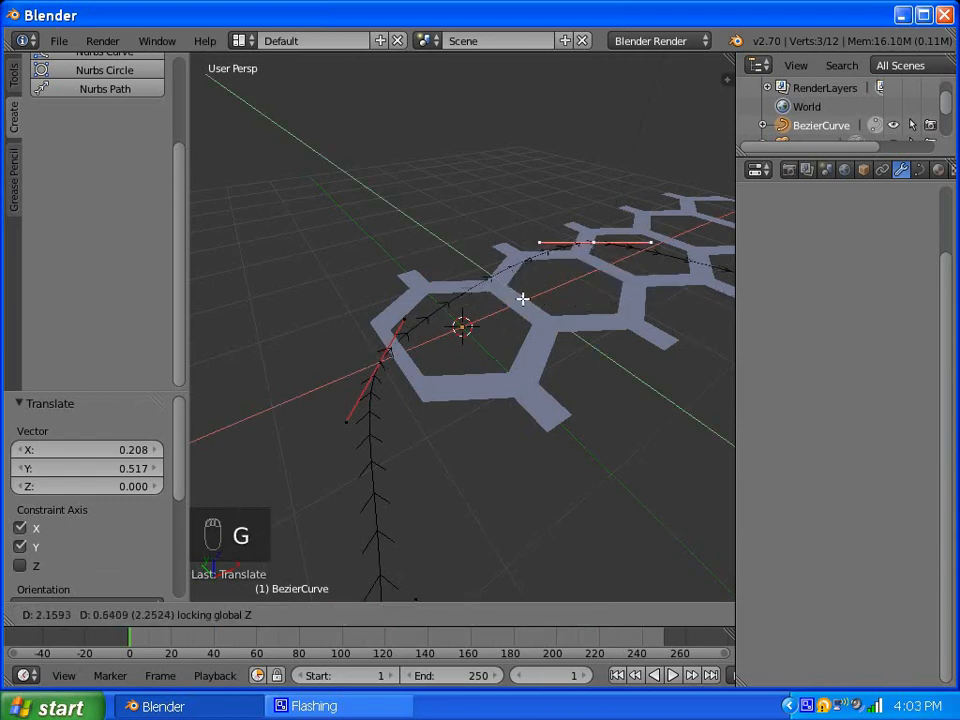
left_click(538, 305)
scroll(527, 317, "down", 5)
scroll(527, 318, "down", 2)
scroll(563, 321, "up", 4)
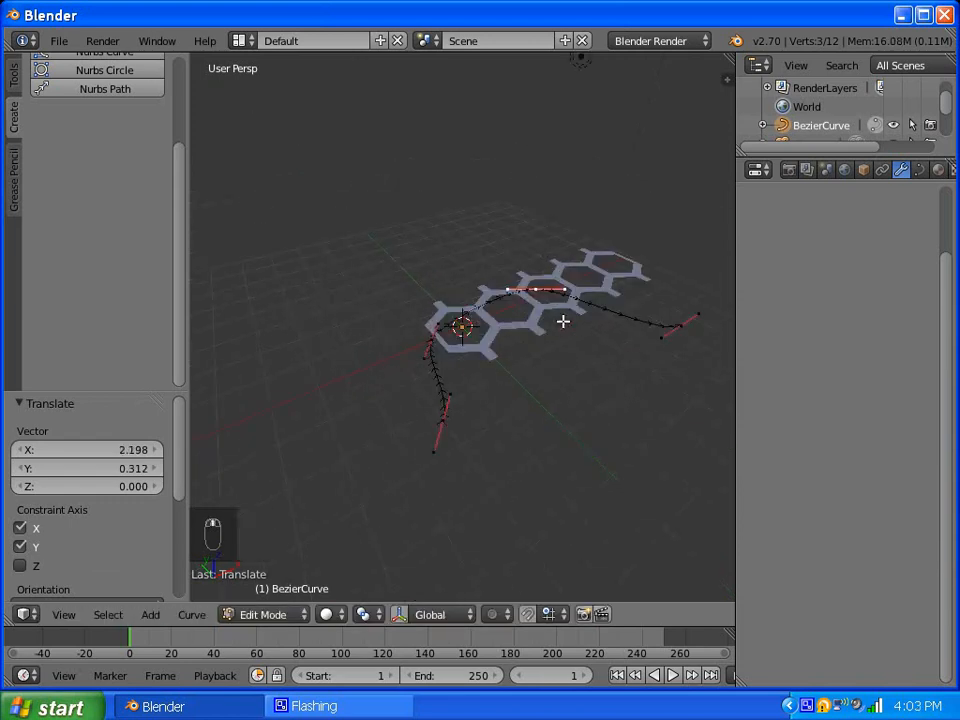
scroll(489, 362, "up", 3)
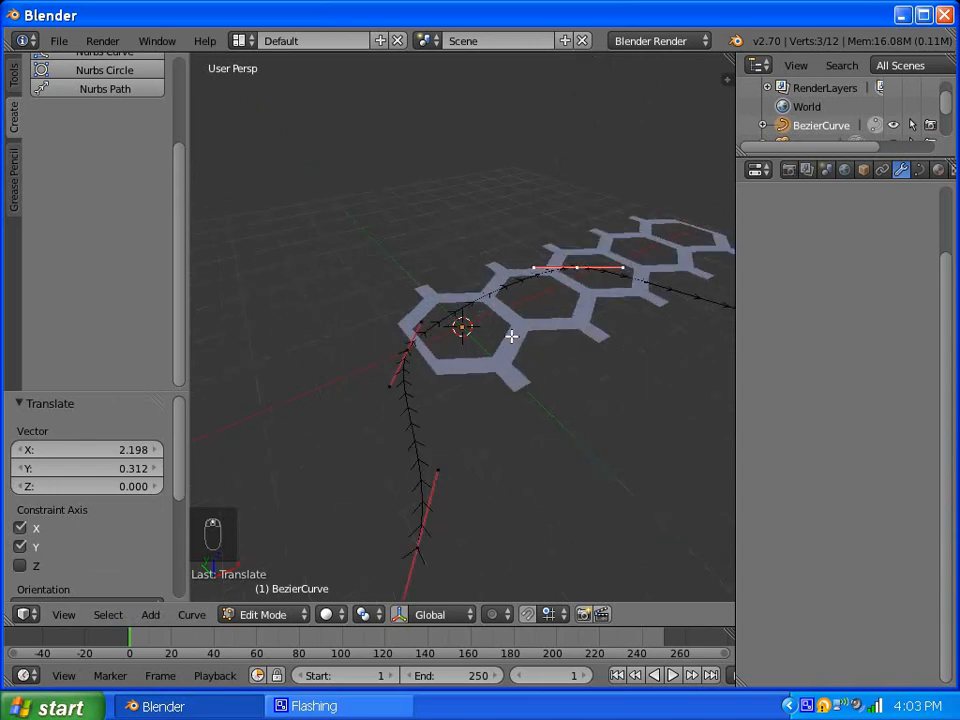
scroll(511, 336, "down", 5)
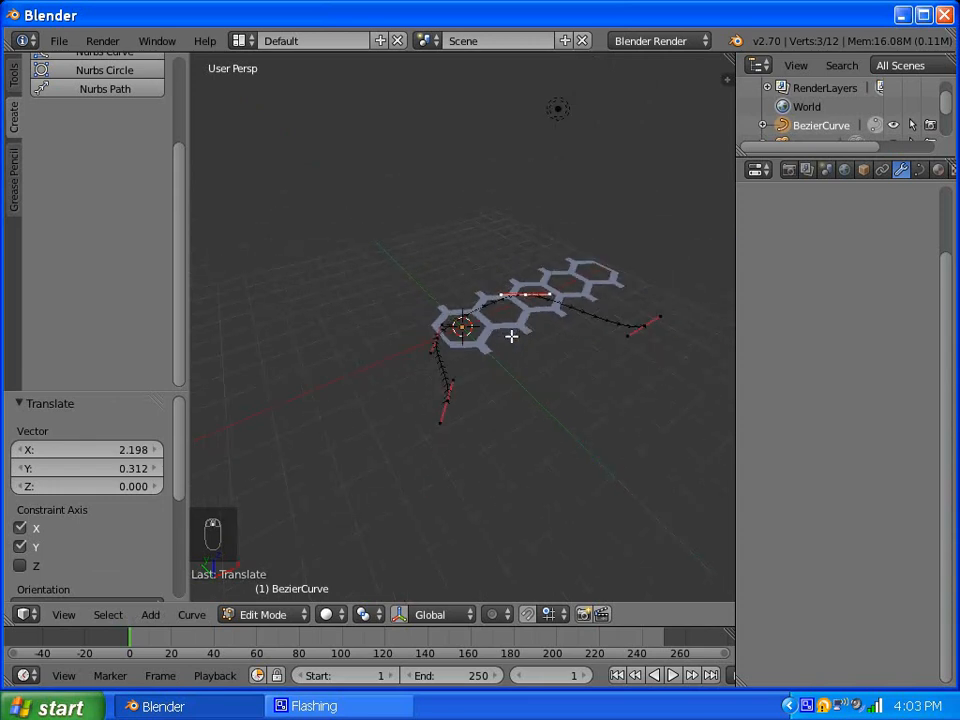
Step: Return the curve to Object Mode, then scale the hexagon row uniformly by 0.2
scroll(511, 336, "up", 4)
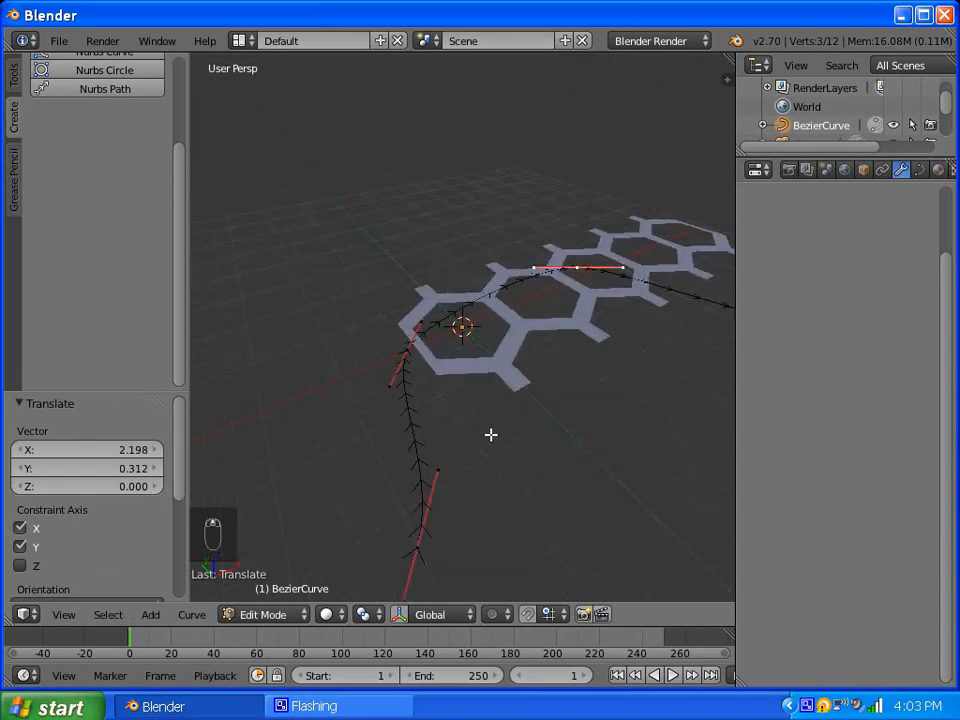
left_click(282, 623)
left_click(302, 596)
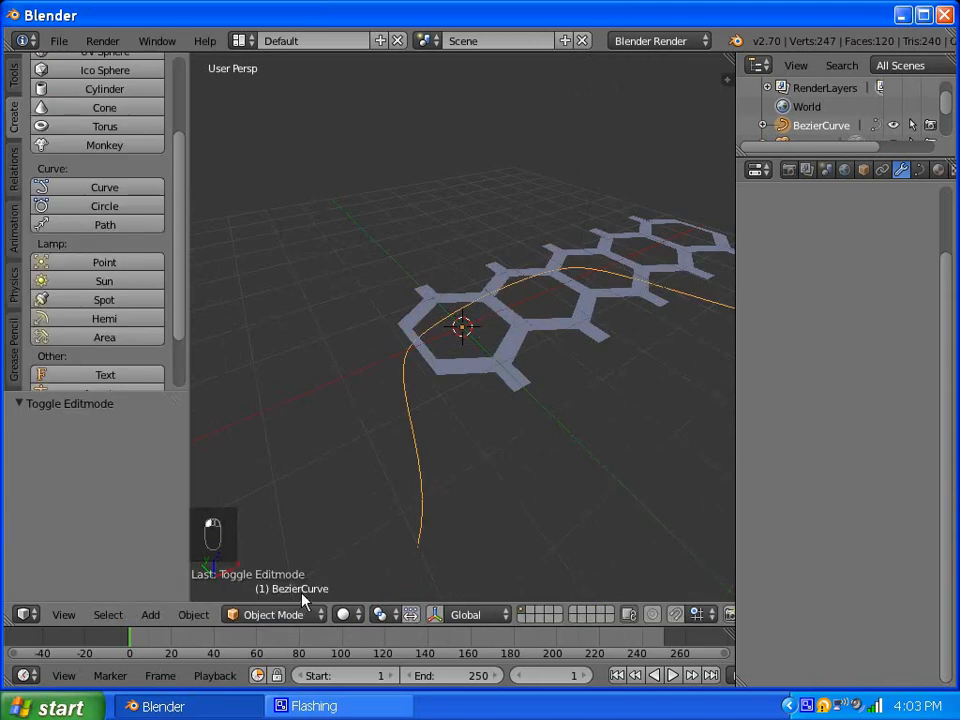
right_click(518, 367)
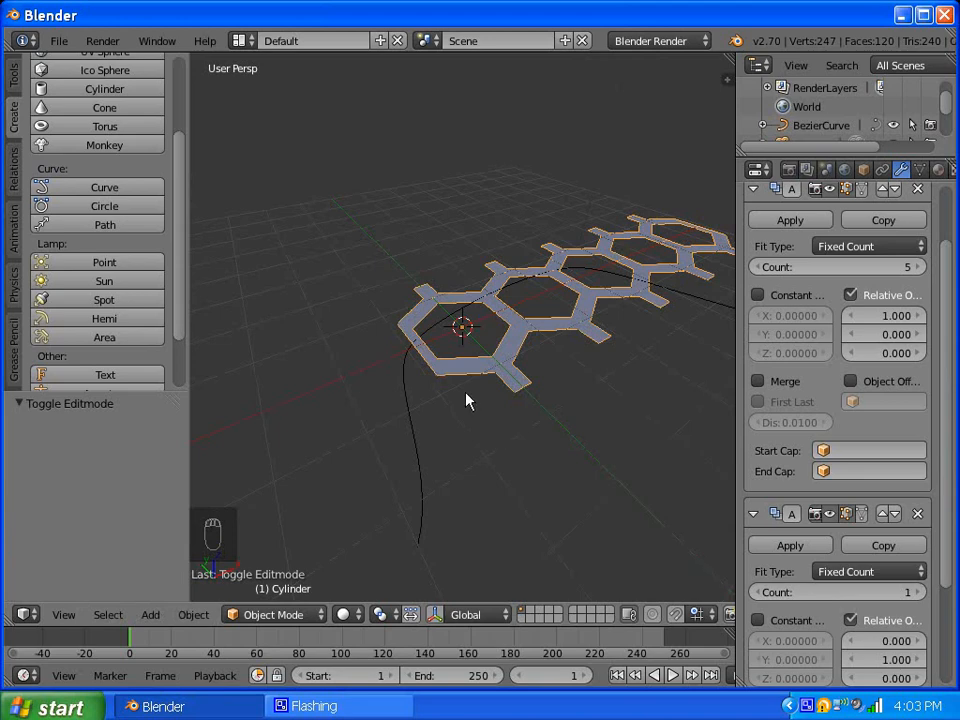
key("s")
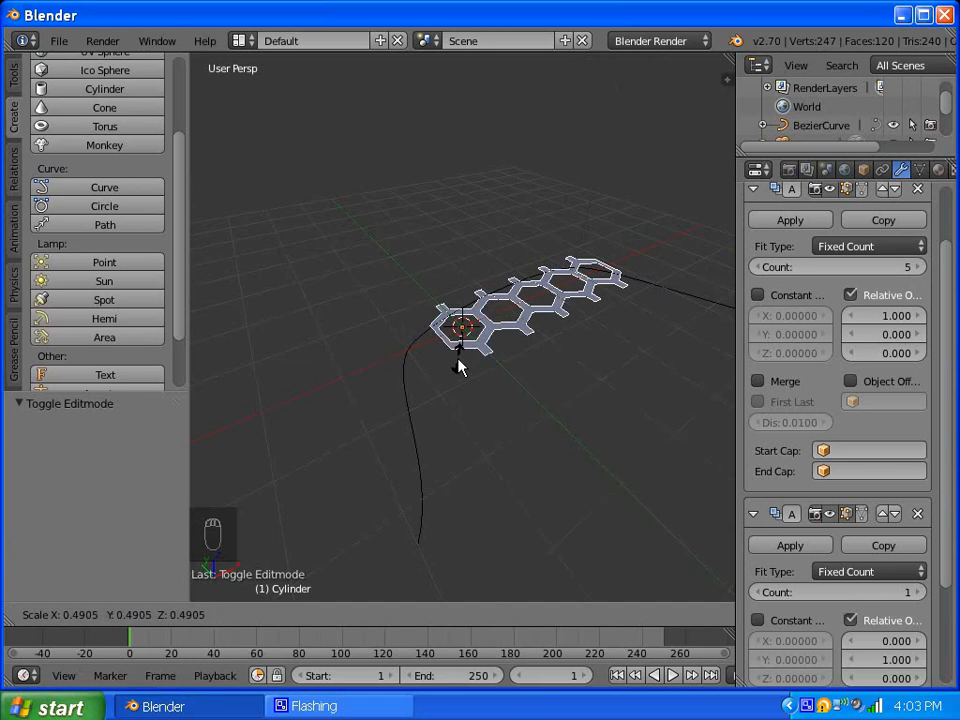
type(".2")
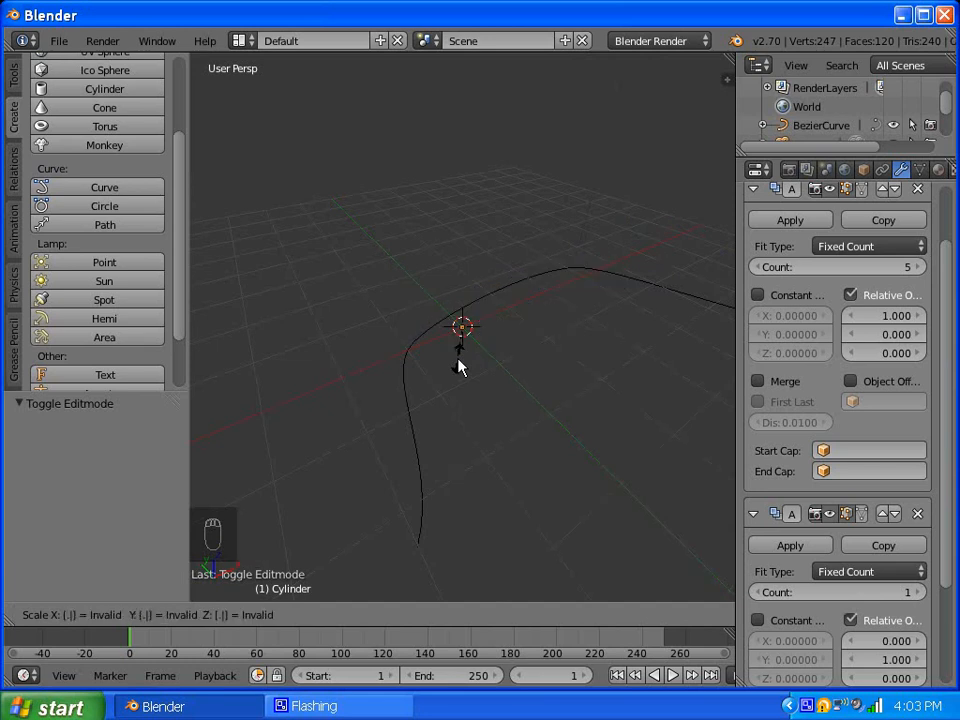
key("Return")
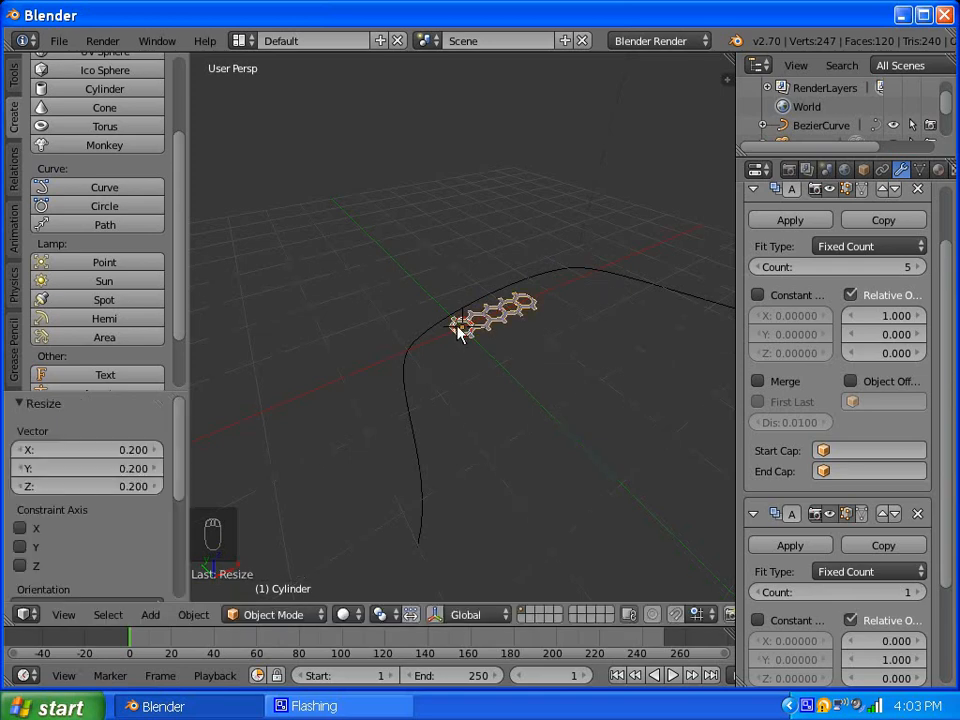
Step: Apply the hexagon row's rotation and scale, then apply its rotation once more
scroll(458, 331, "up", 5)
scroll(454, 334, "down", 5)
scroll(454, 334, "up", 3)
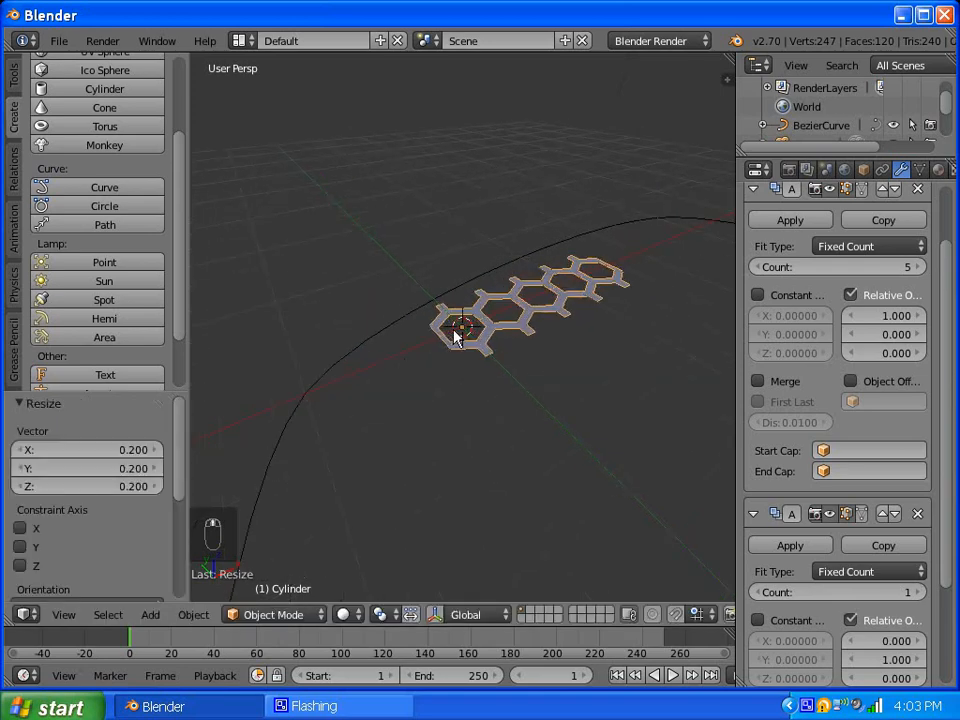
key("ctrl+a")
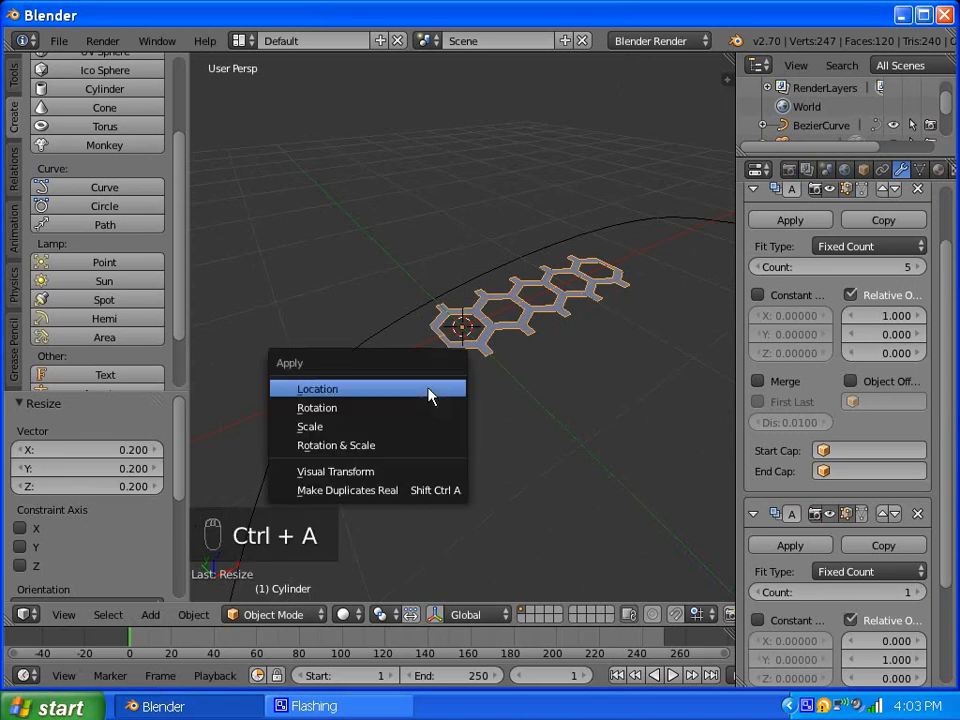
left_click(388, 446)
key("ctrl+a")
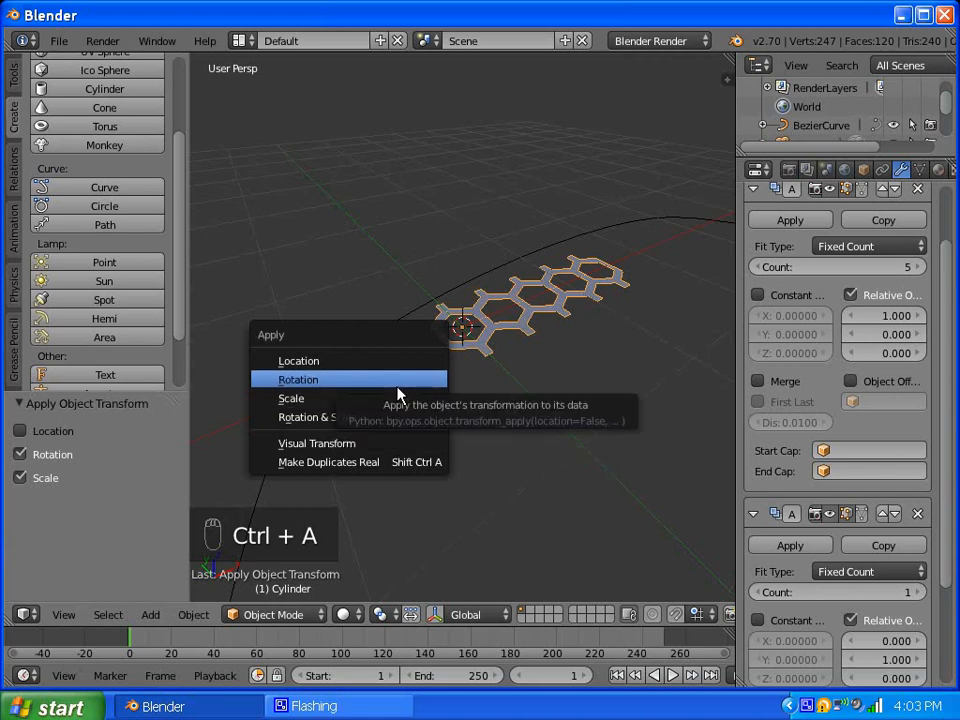
left_click(397, 393)
middle_click_drag(441, 377, 536, 304)
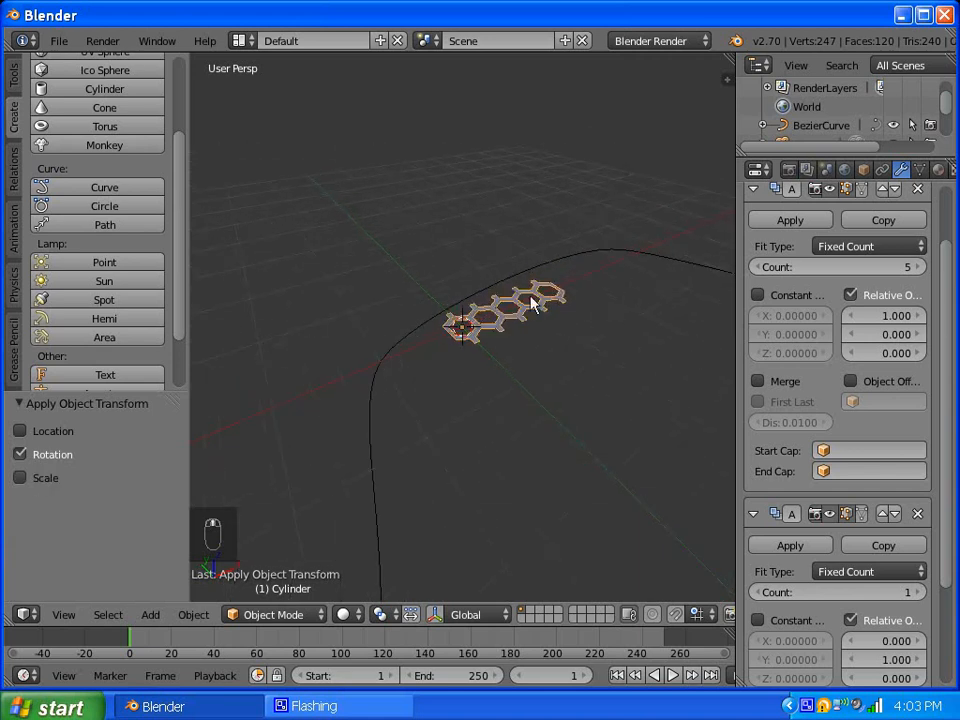
middle_click_drag(560, 400, 507, 373)
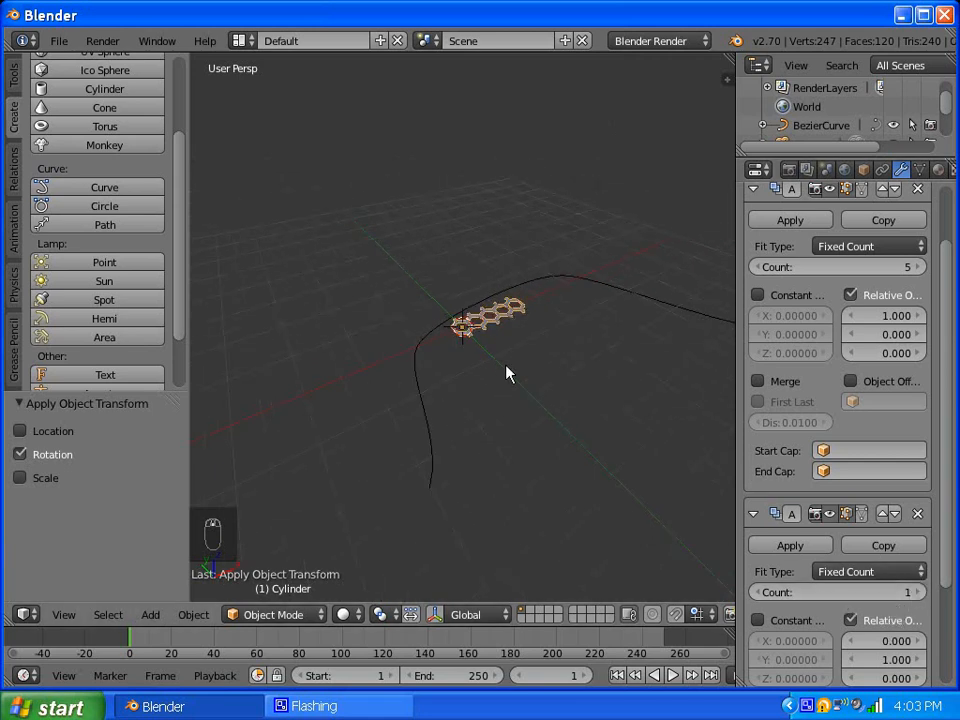
Step: Set the hexagon's second Array modifier to a count of 3 and add a Curve modifier
left_click(921, 592)
left_click(921, 592)
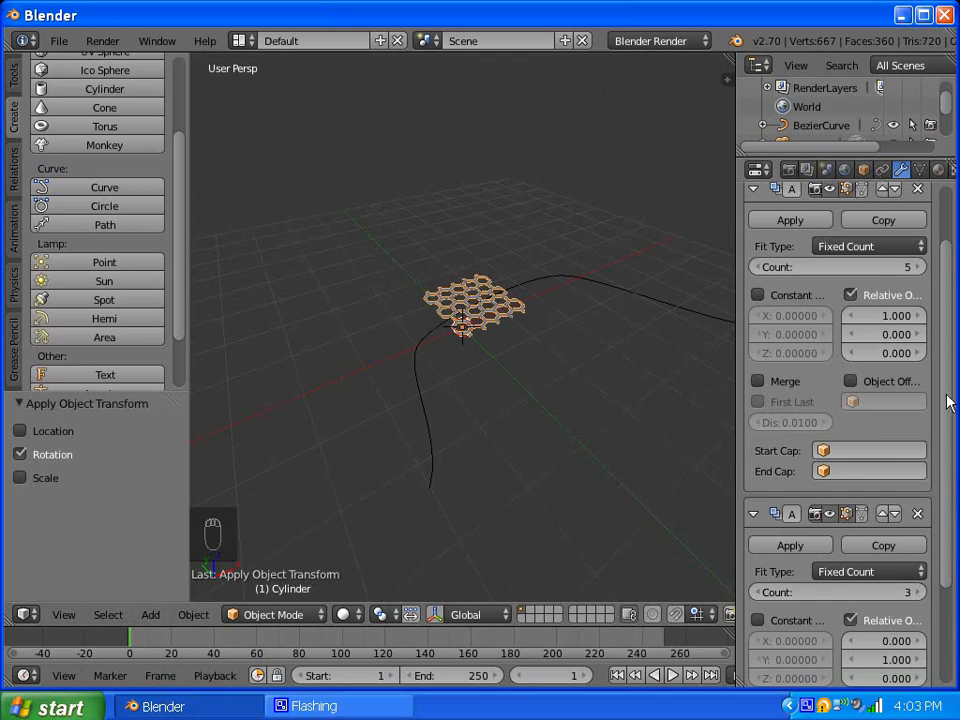
scroll(945, 398, "up", 3)
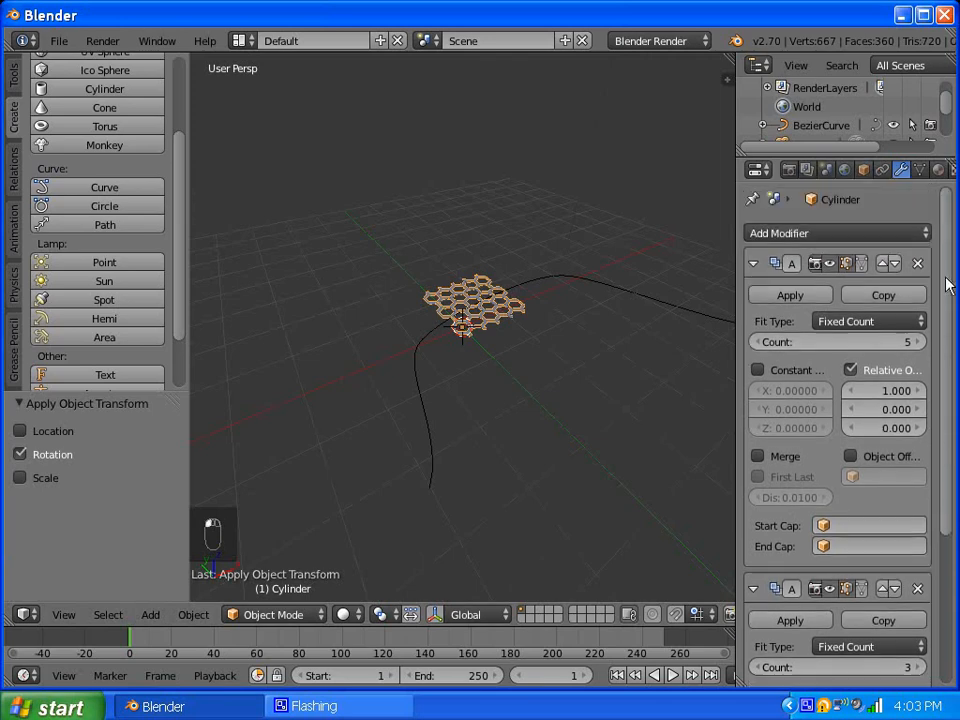
left_click(842, 232)
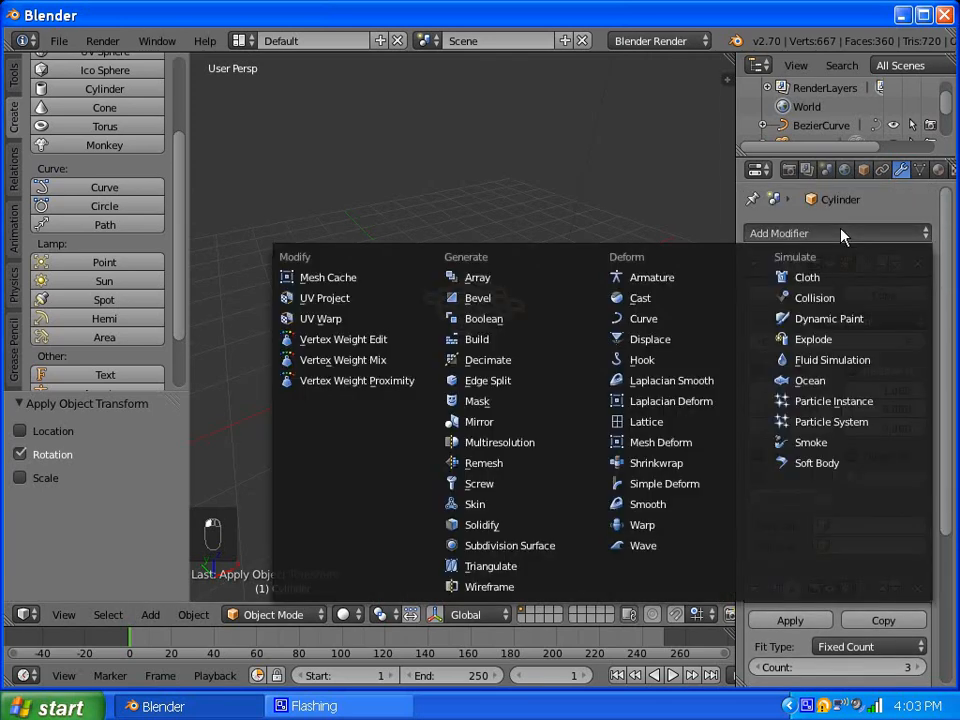
left_click(668, 318)
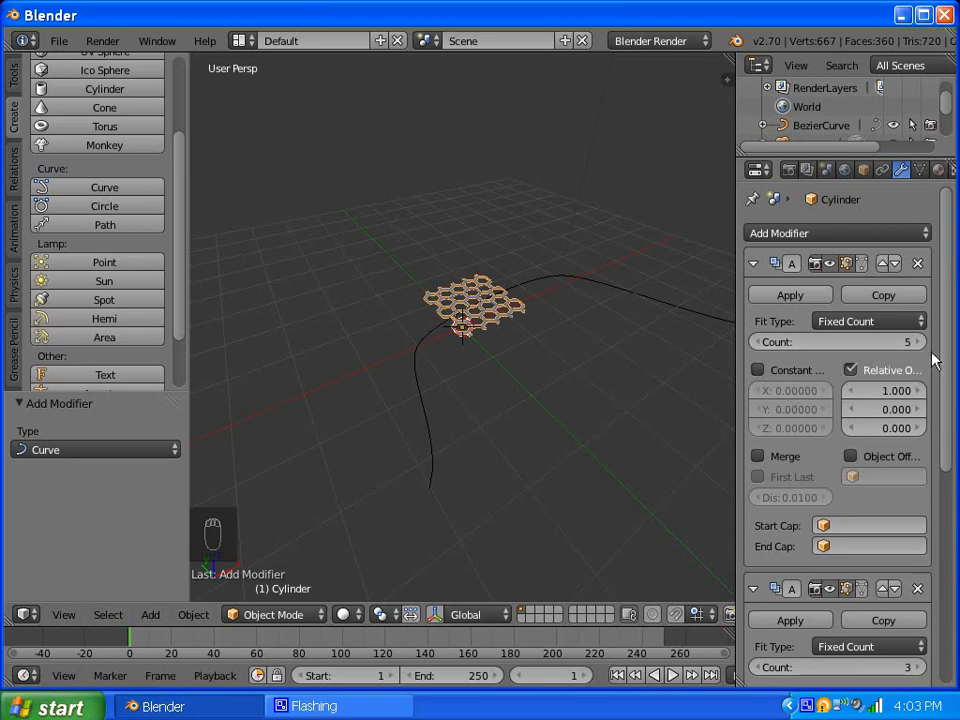
Step: Assign BezierCurve as the Curve modifier's object and set its deformation axis to Y
scroll(953, 369, "down", 1)
scroll(840, 500, "down", 2)
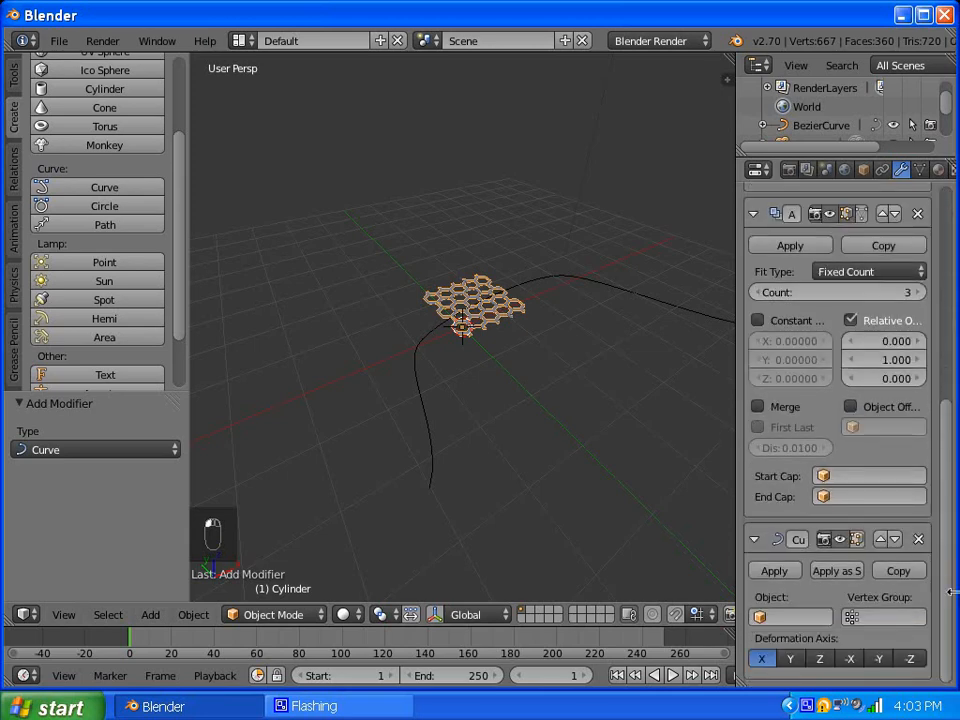
left_click(790, 617)
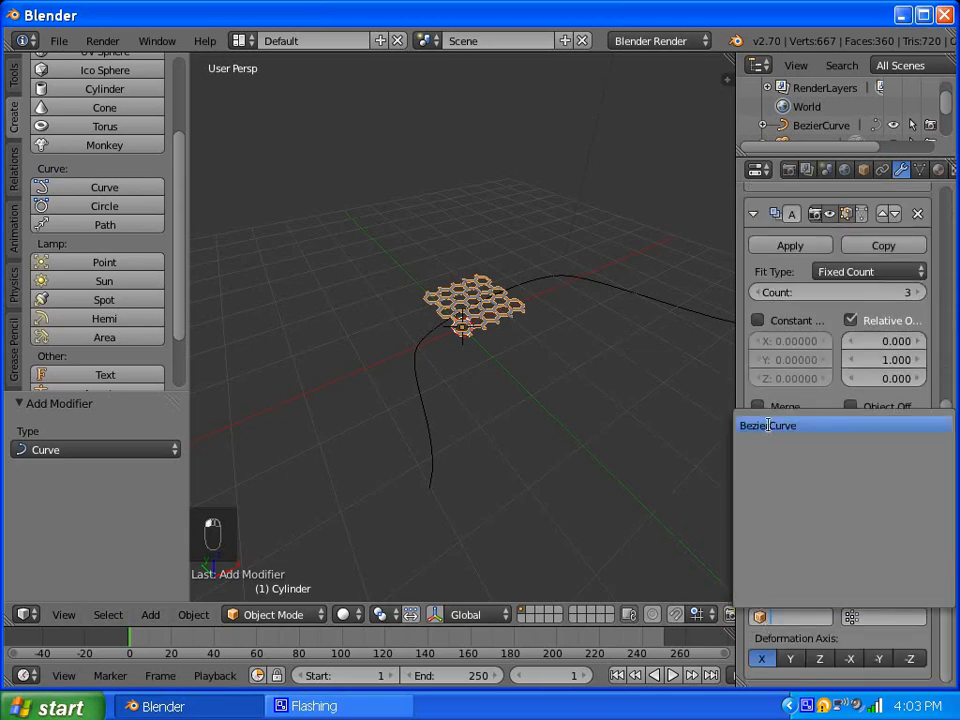
left_click(768, 425)
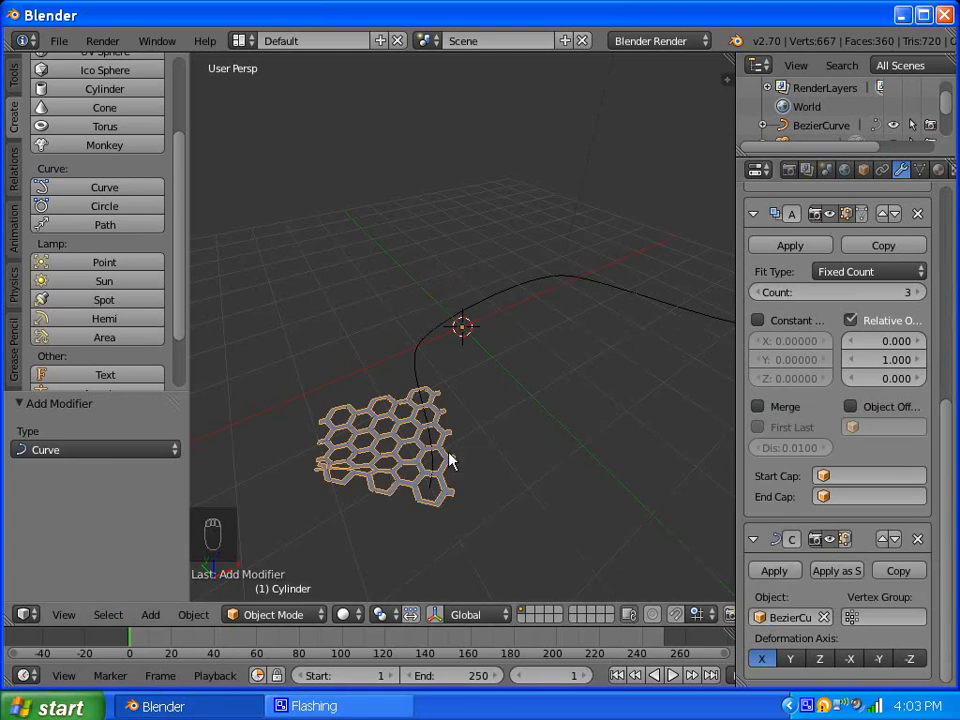
left_click(790, 658)
middle_click_drag(686, 558, 388, 390)
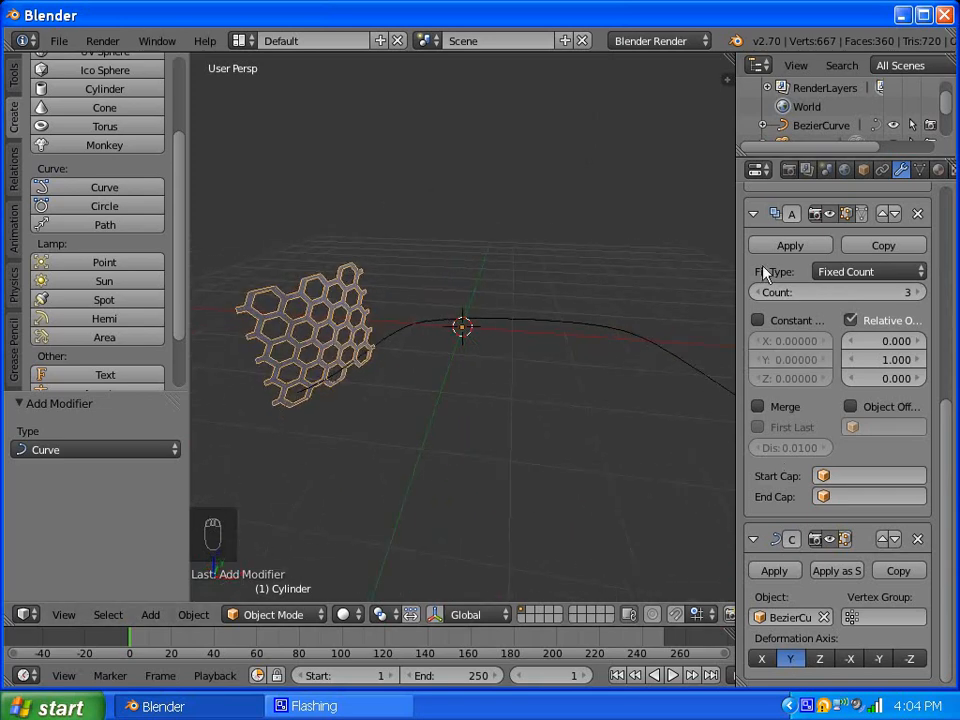
Step: Enable Bounds Clamp for the Bezier curve's deformation, and try the Stretch option before switching it back off
right_click(510, 323)
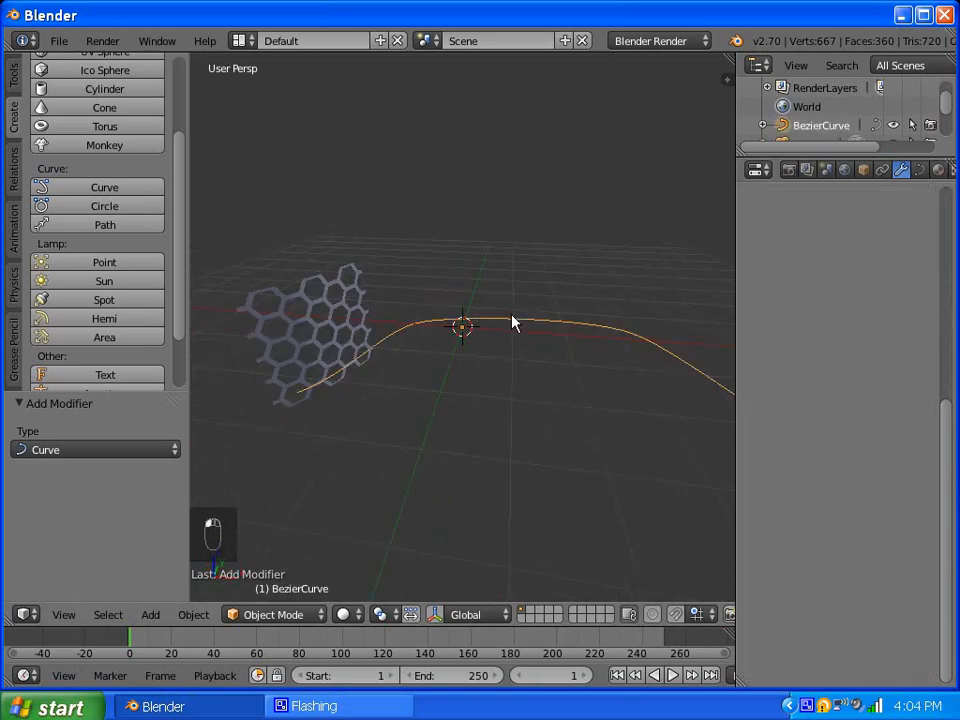
left_click(918, 170)
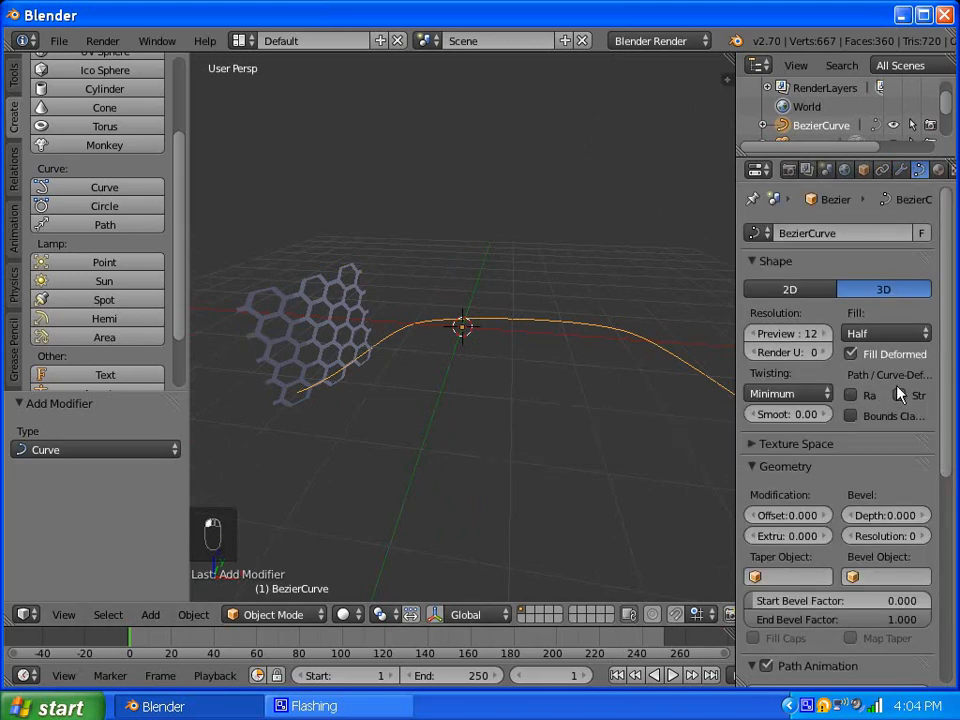
left_click(849, 416)
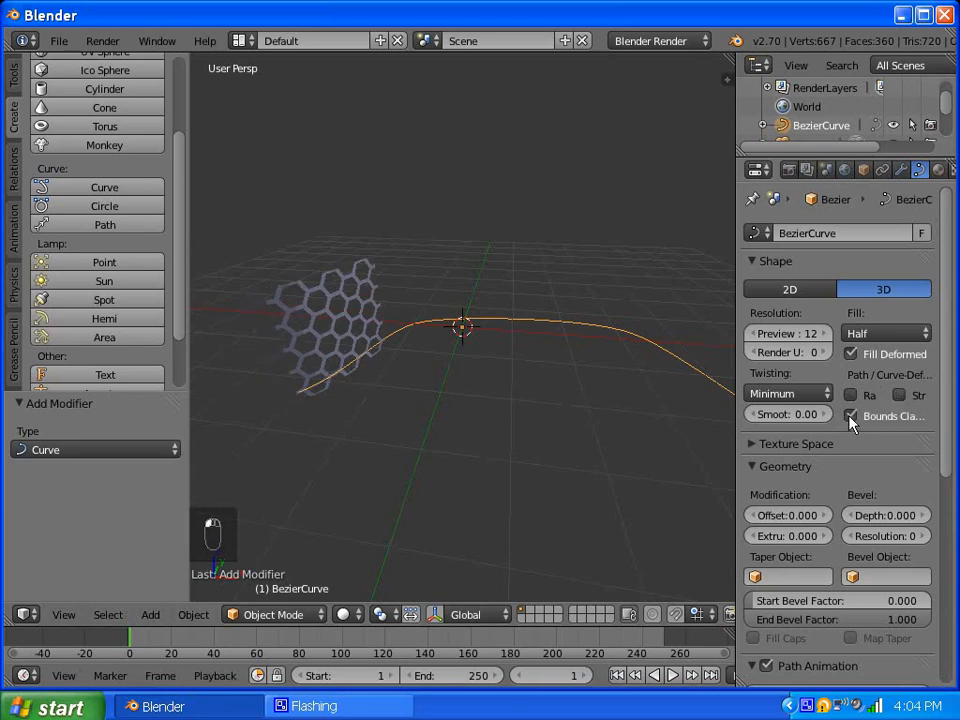
left_click(899, 395)
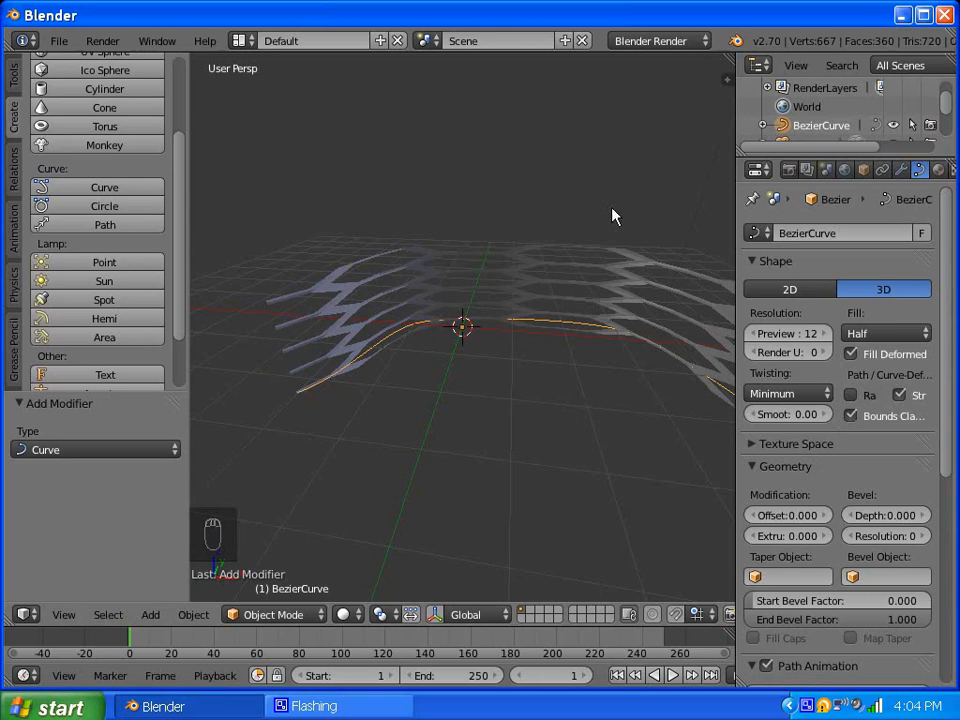
left_click(904, 396)
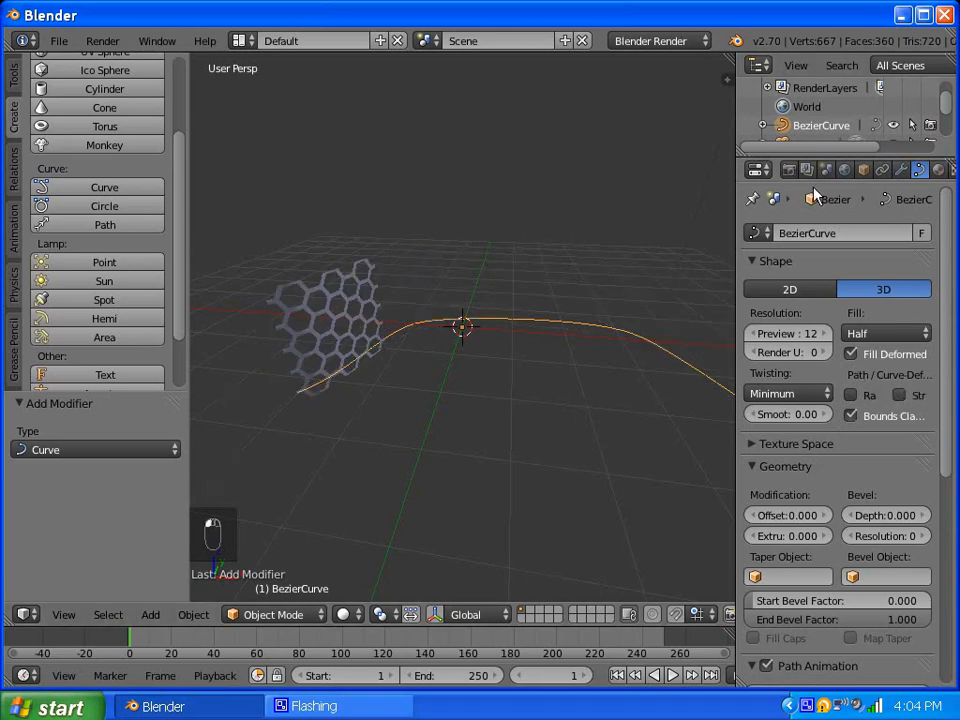
Step: Set the honeycomb's second Array modifier to the Fit Curve type, using BezierCurve as its curve
right_click(349, 321)
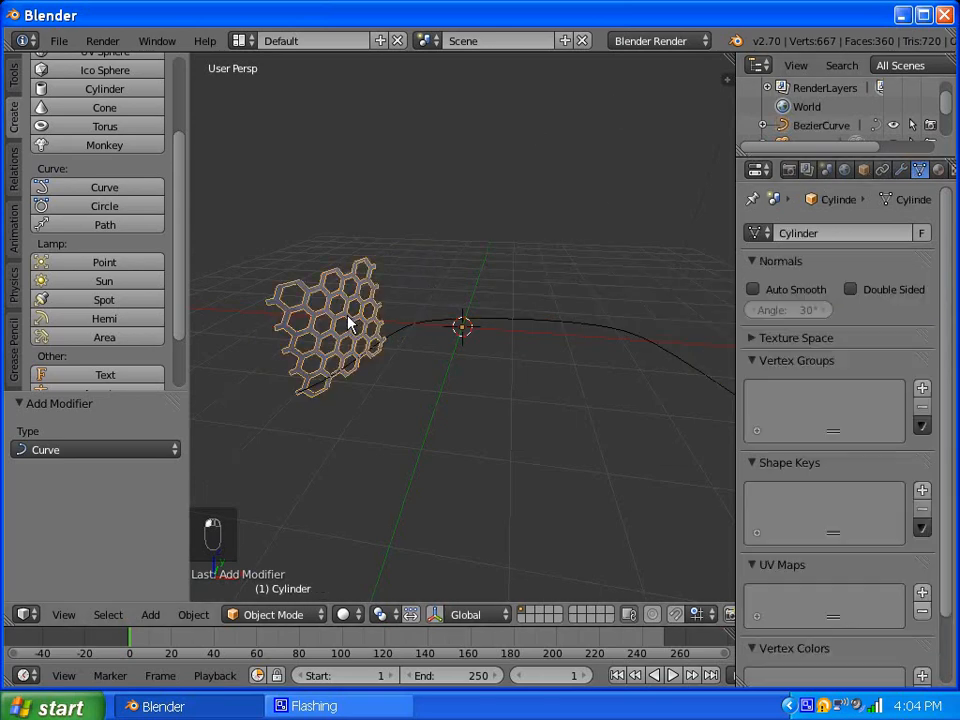
left_click(901, 170)
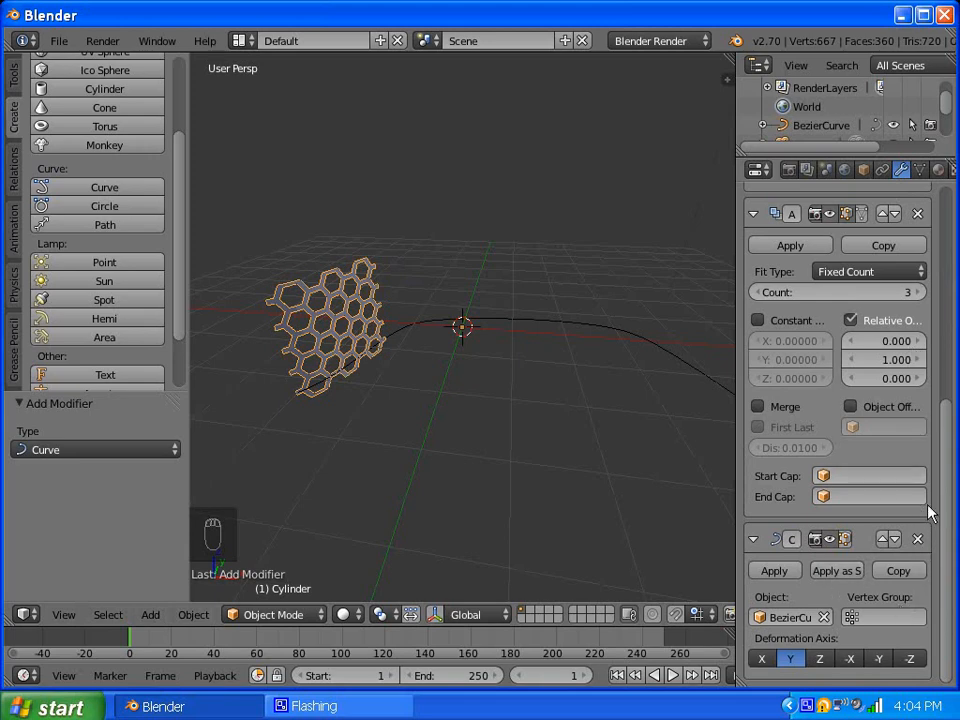
scroll(950, 505, "up", 4)
scroll(957, 350, "up", 4)
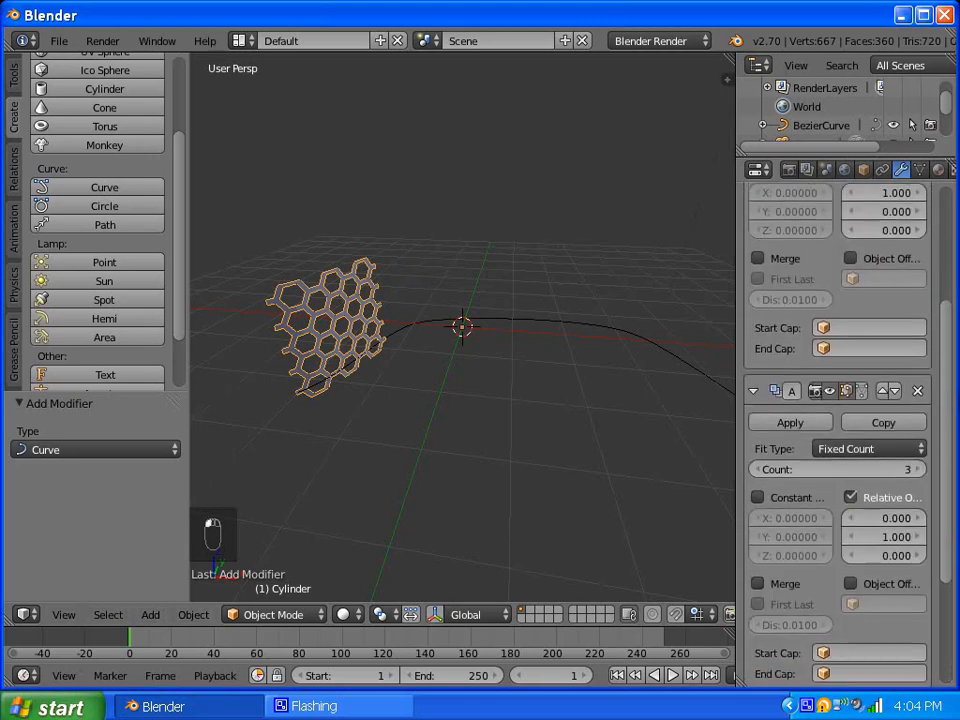
scroll(840, 400, "up", 2)
scroll(840, 400, "down", 4)
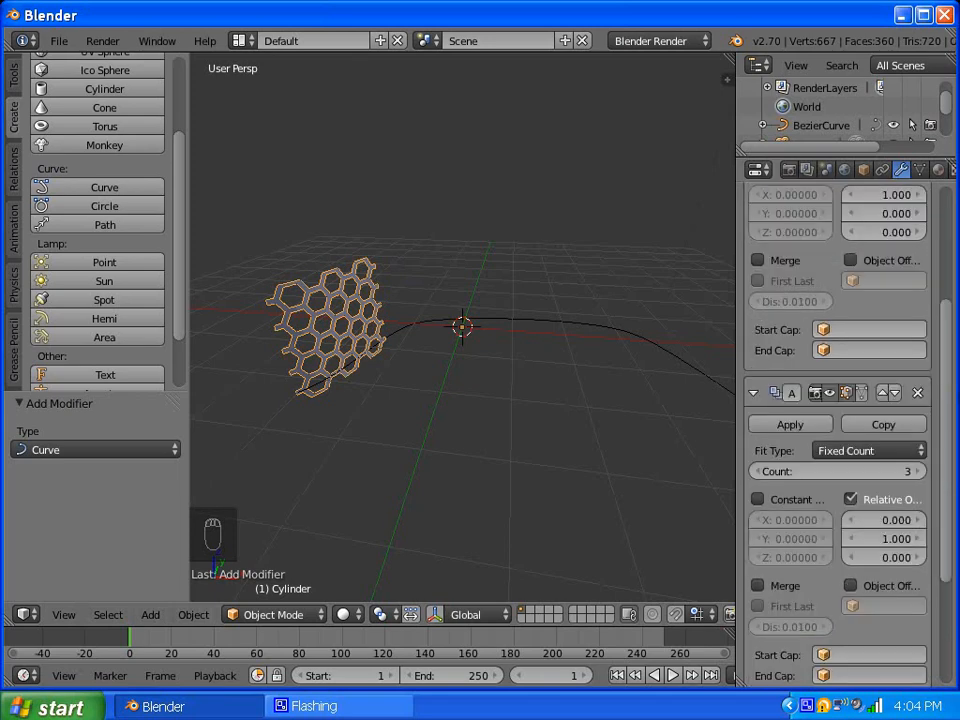
left_click(909, 449)
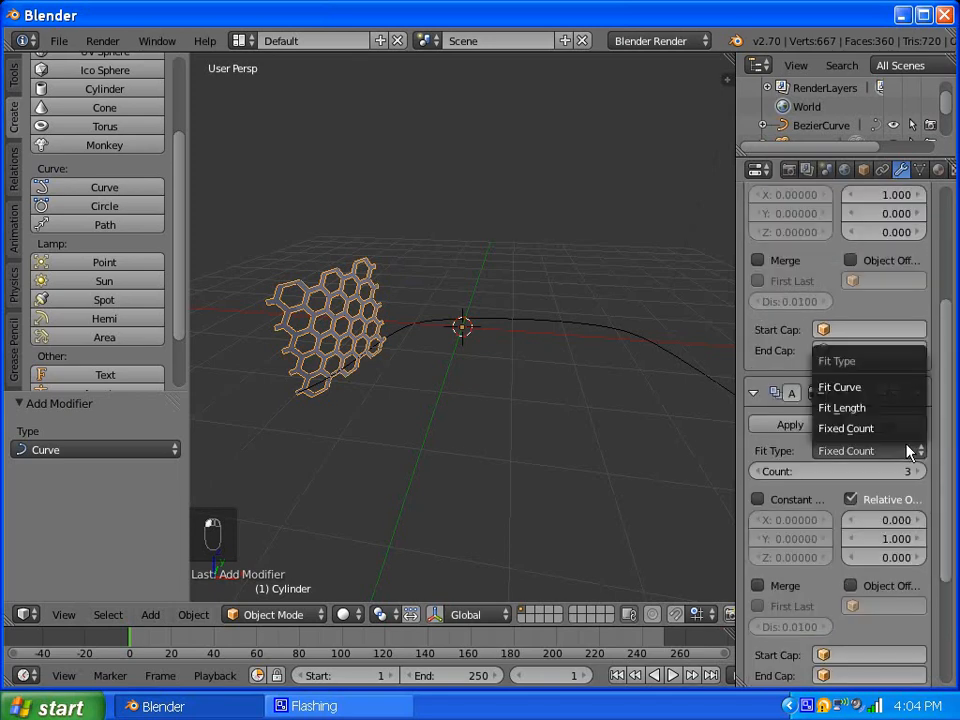
left_click(878, 392)
left_click(830, 472)
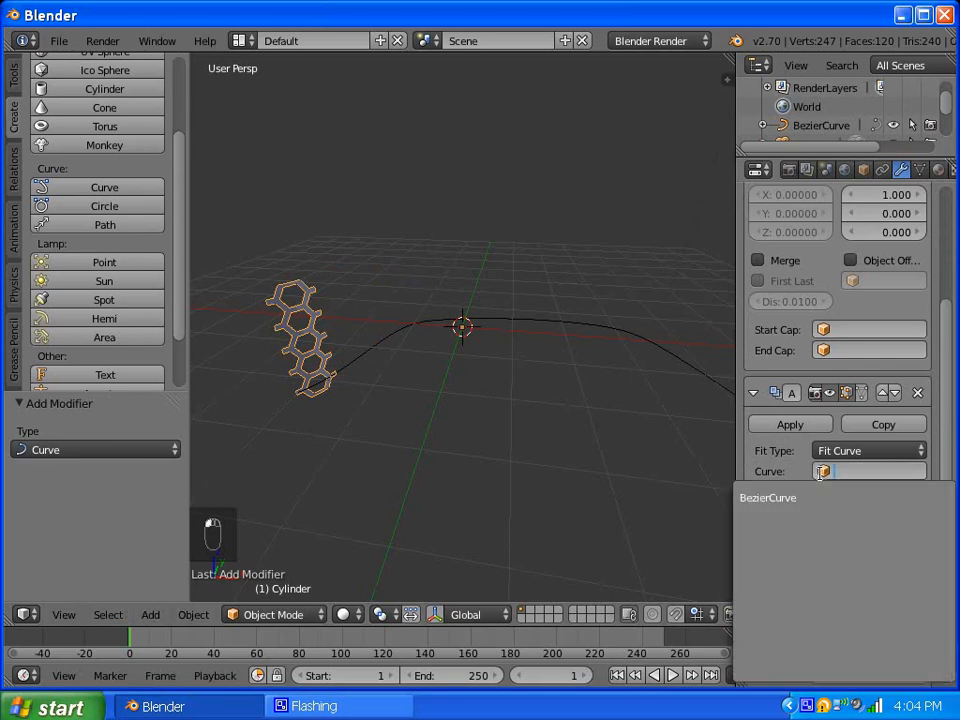
left_click(788, 499)
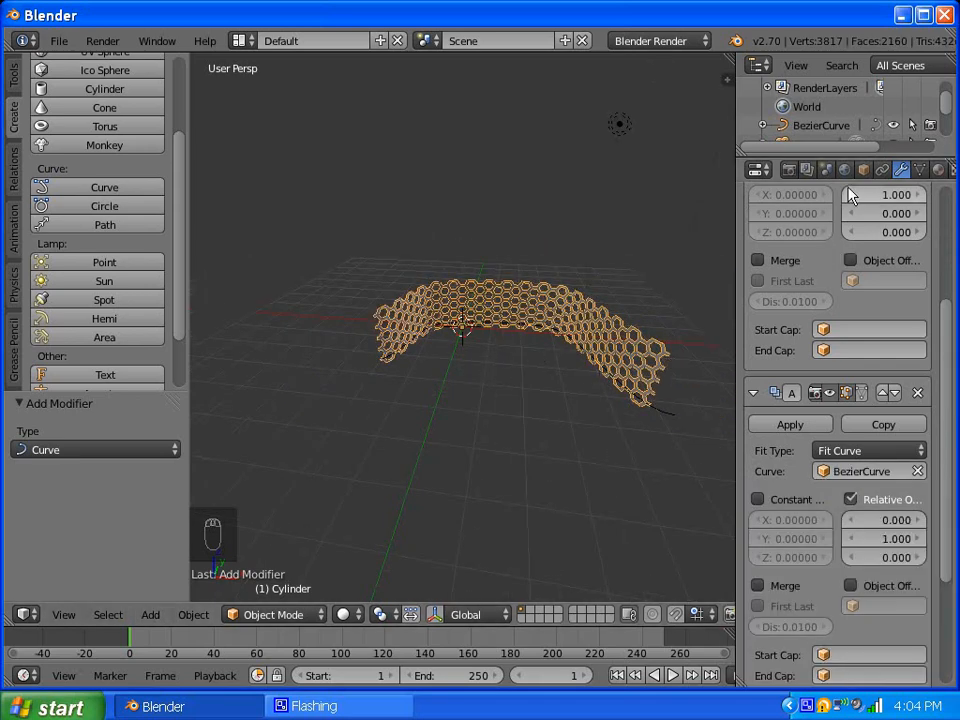
Step: Enable Stretch on the Bezier curve so the honeycomb spans its full length, and inspect the mesh from several angles
right_click(668, 418)
left_click(919, 170)
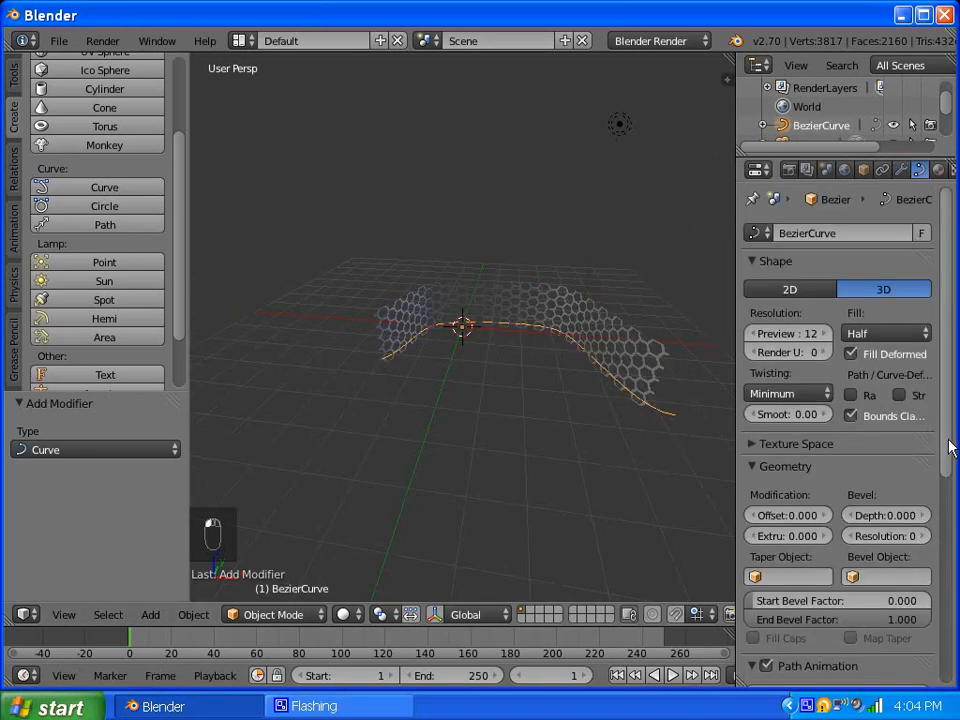
scroll(950, 447, "down", 4)
scroll(950, 447, "up", 4)
scroll(850, 425, "down", 1)
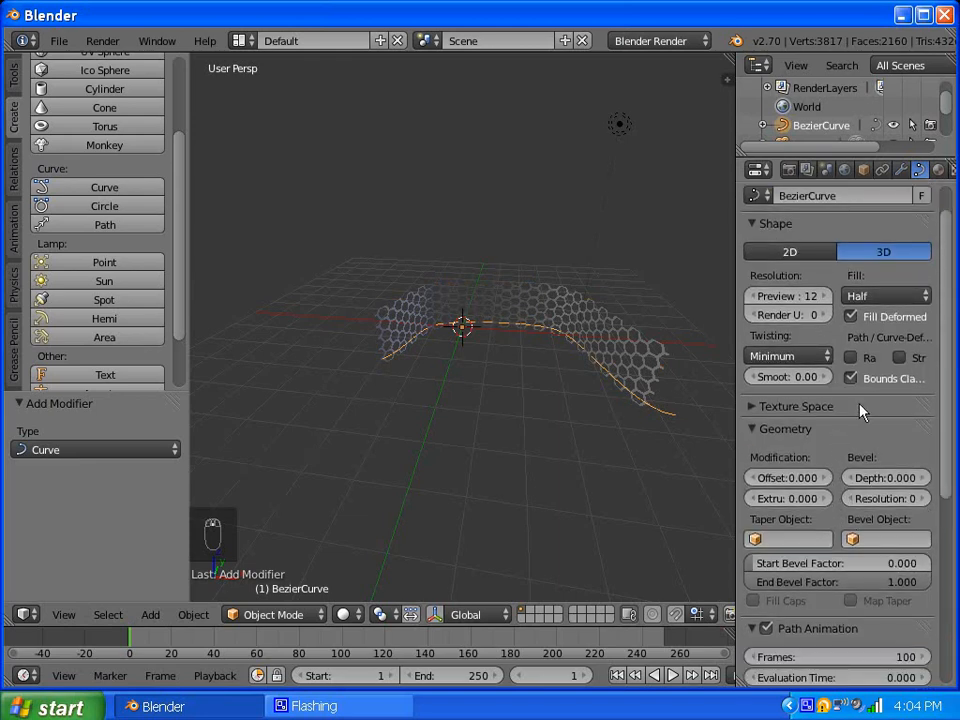
left_click(900, 357)
middle_click_drag(598, 396, 478, 339)
scroll(478, 339, "down", 3)
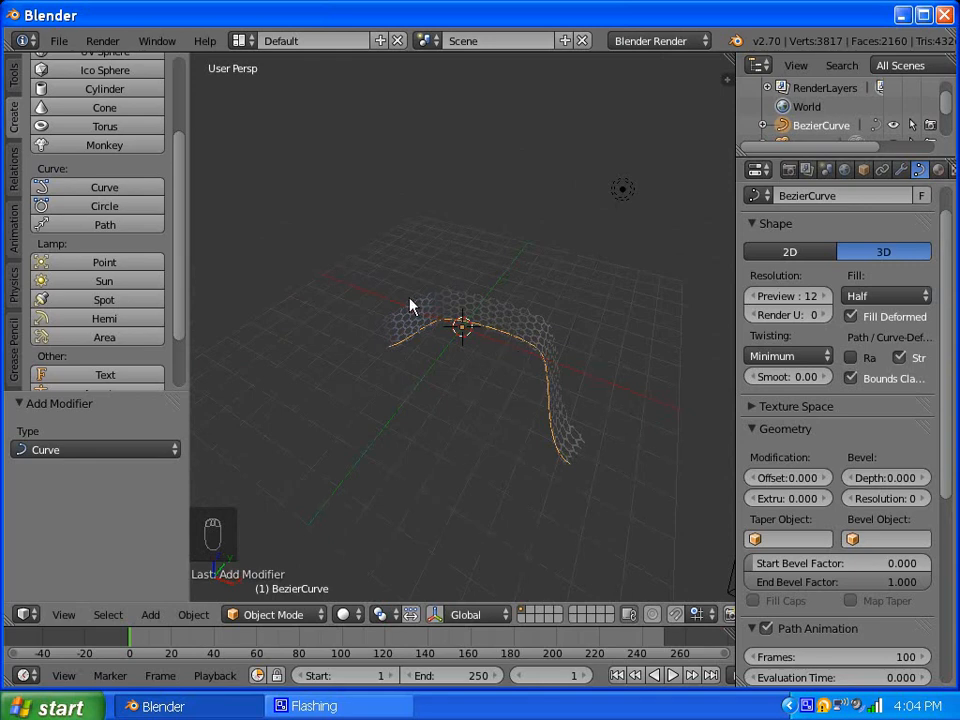
scroll(410, 306, "up", 3)
middle_click_drag(429, 360, 538, 362)
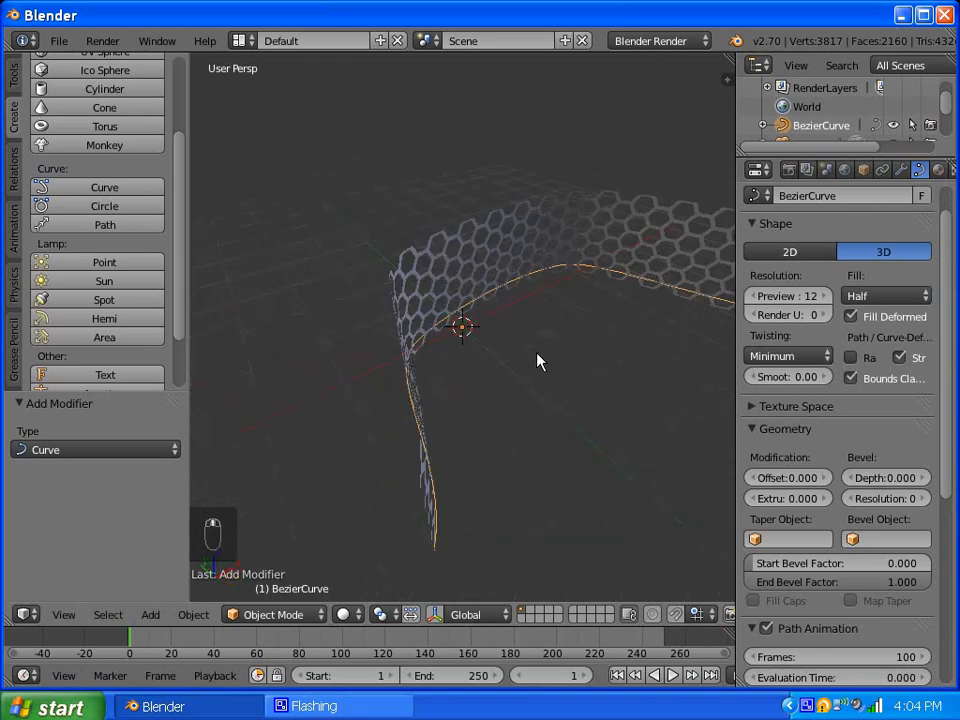
Step: Enable Merge on both Array modifiers of the honeycomb mesh
scroll(540, 360, "down", 2)
middle_click_drag(658, 332, 510, 290)
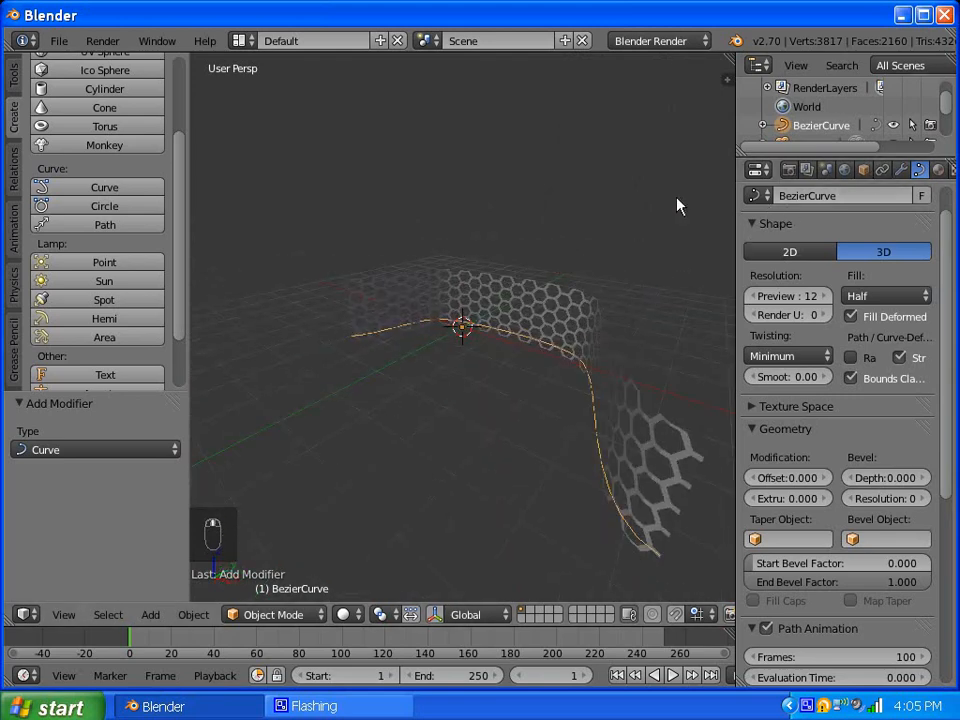
right_click(570, 321)
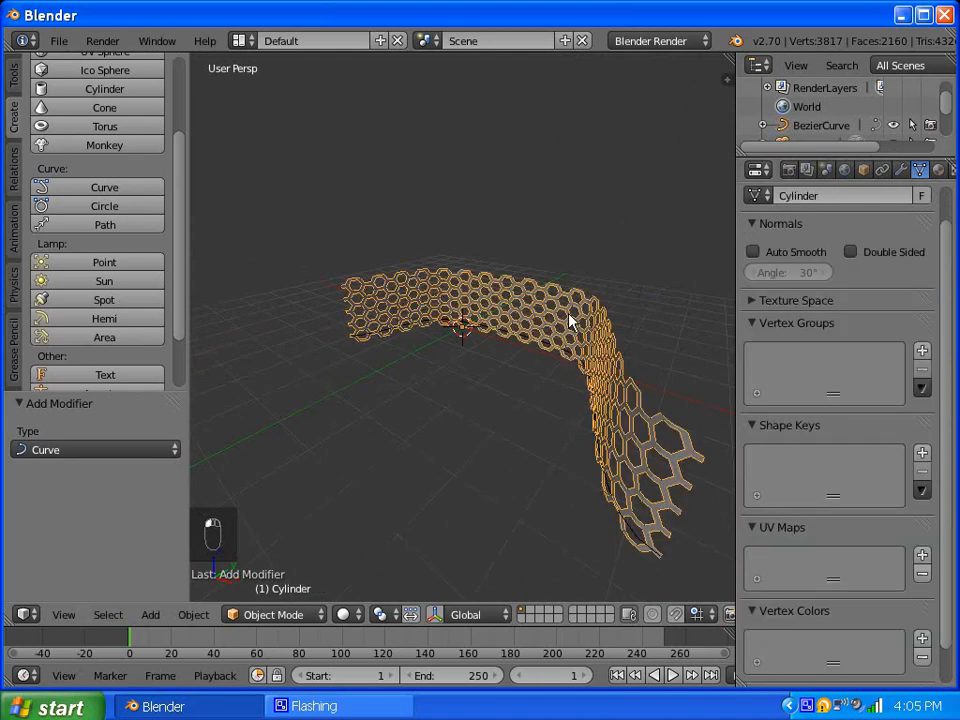
middle_click_drag(572, 321, 484, 358)
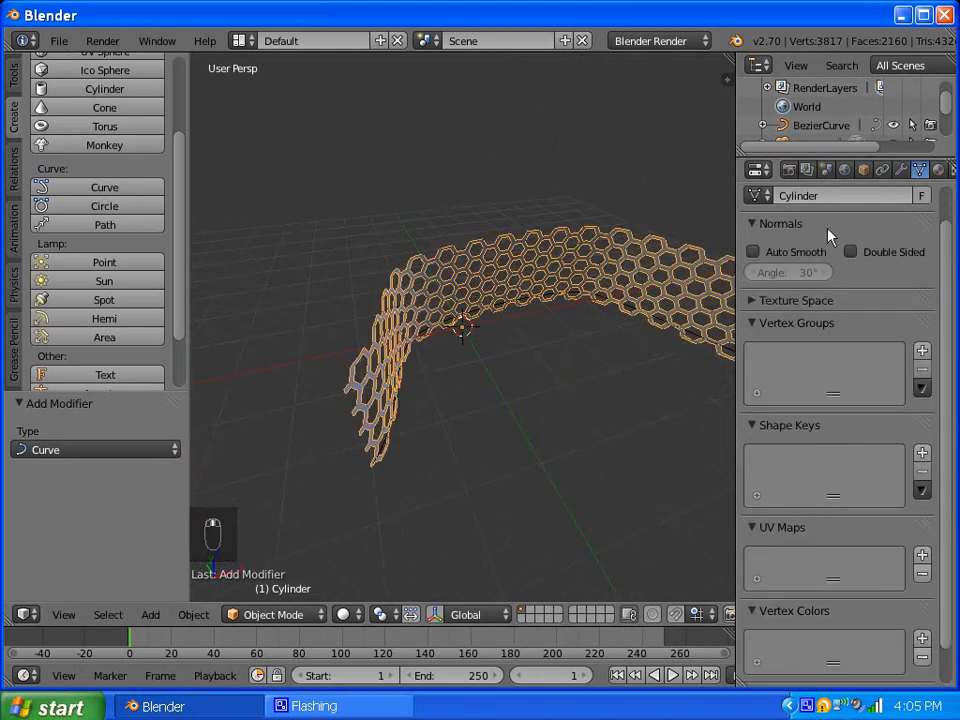
left_click(901, 170)
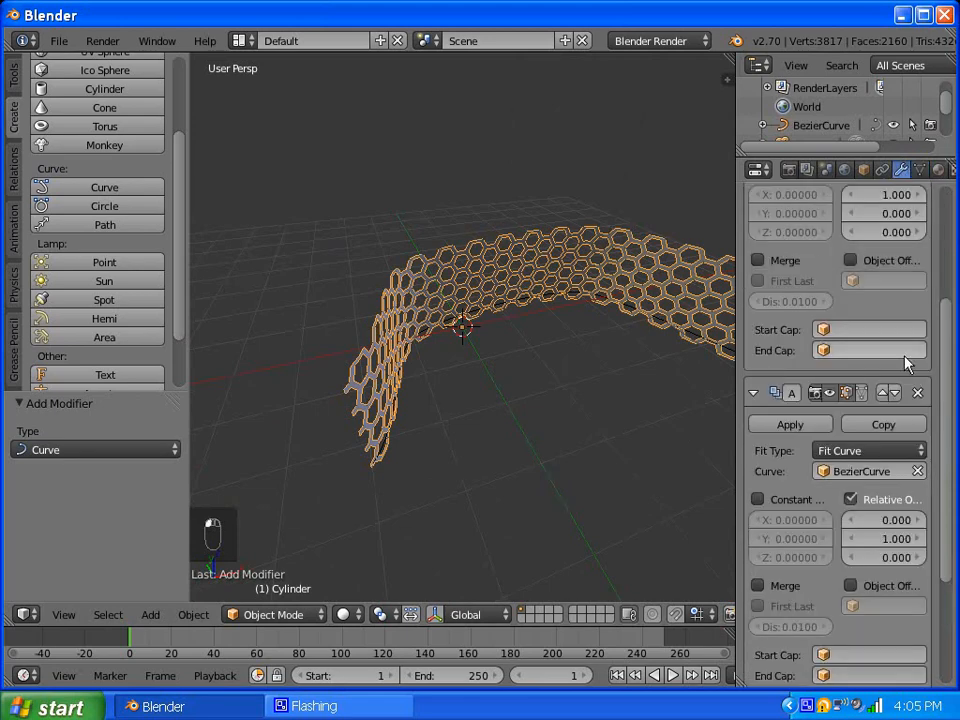
scroll(938, 360, "up", 3)
scroll(940, 314, "up", 8)
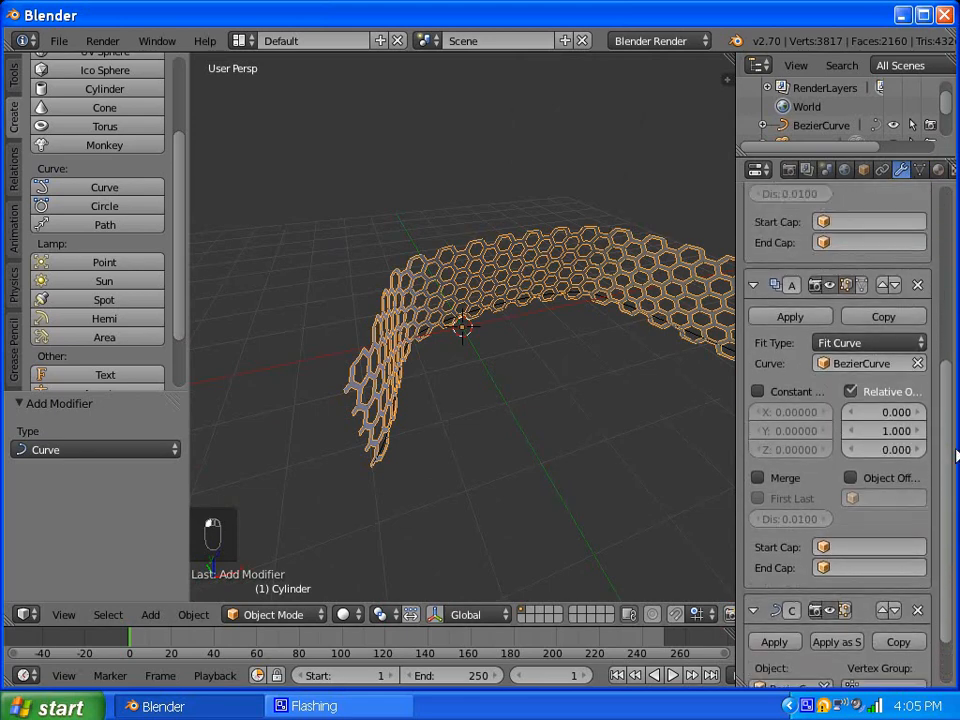
scroll(940, 314, "down", 8)
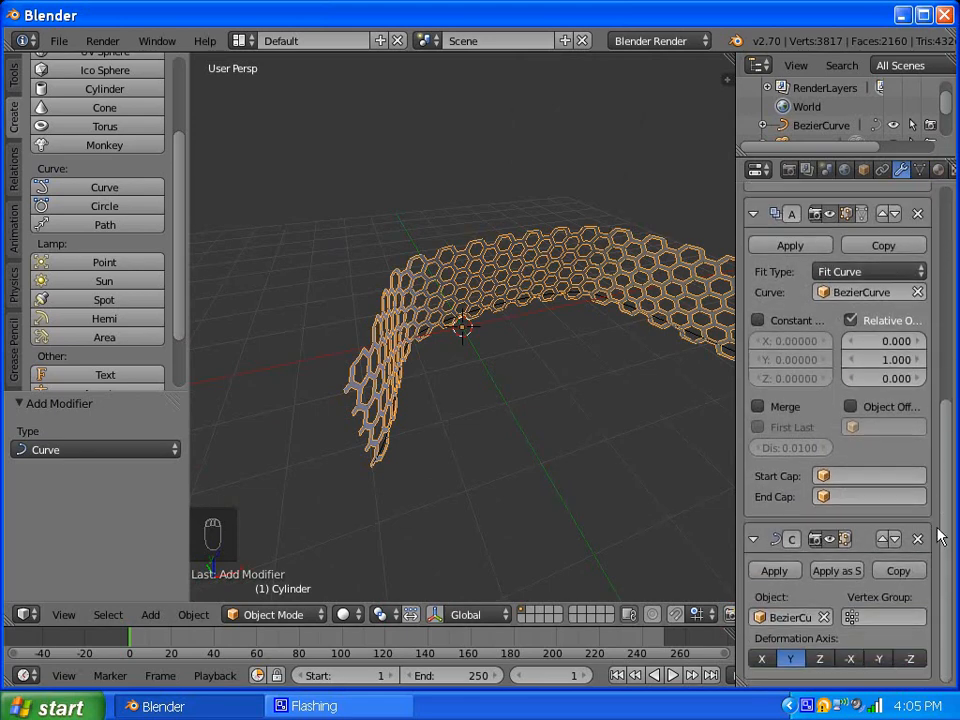
mouse_move(938, 537)
left_mouse_down()
mouse_move(945, 482)
mouse_move(945, 536)
mouse_move(941, 521)
left_mouse_up()
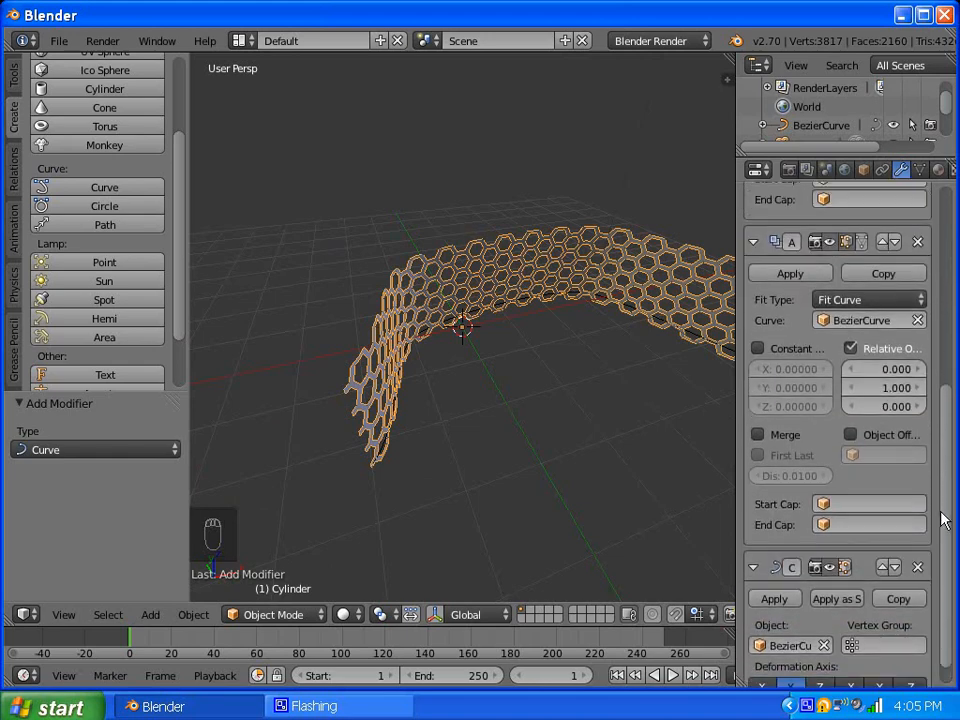
scroll(941, 521, "down", 1)
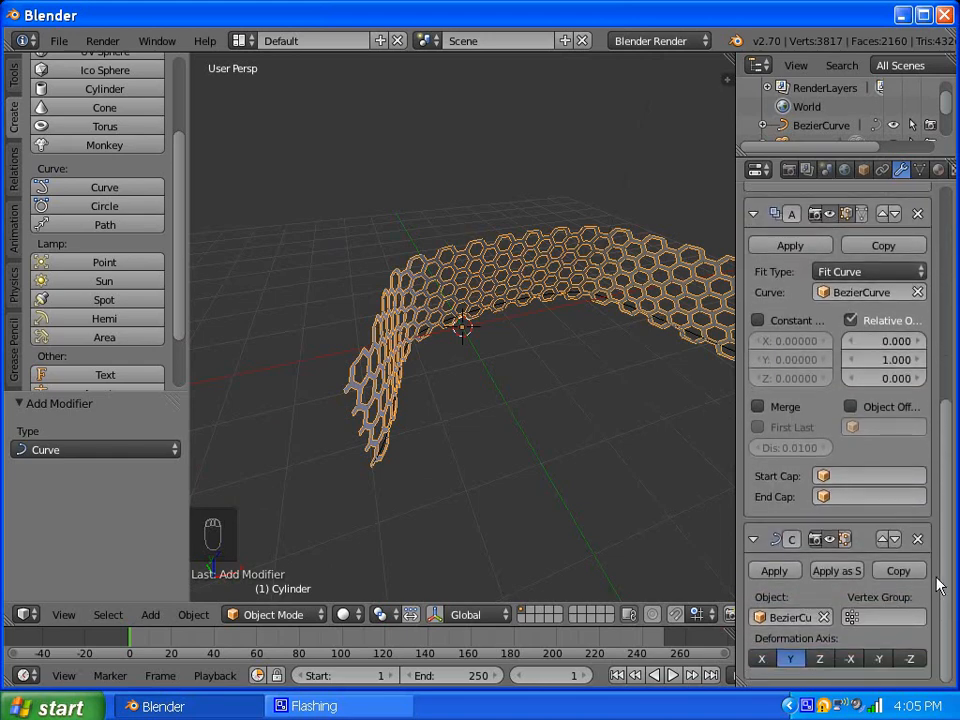
left_click(759, 407)
left_click_drag(945, 456, 944, 240)
left_click(759, 456)
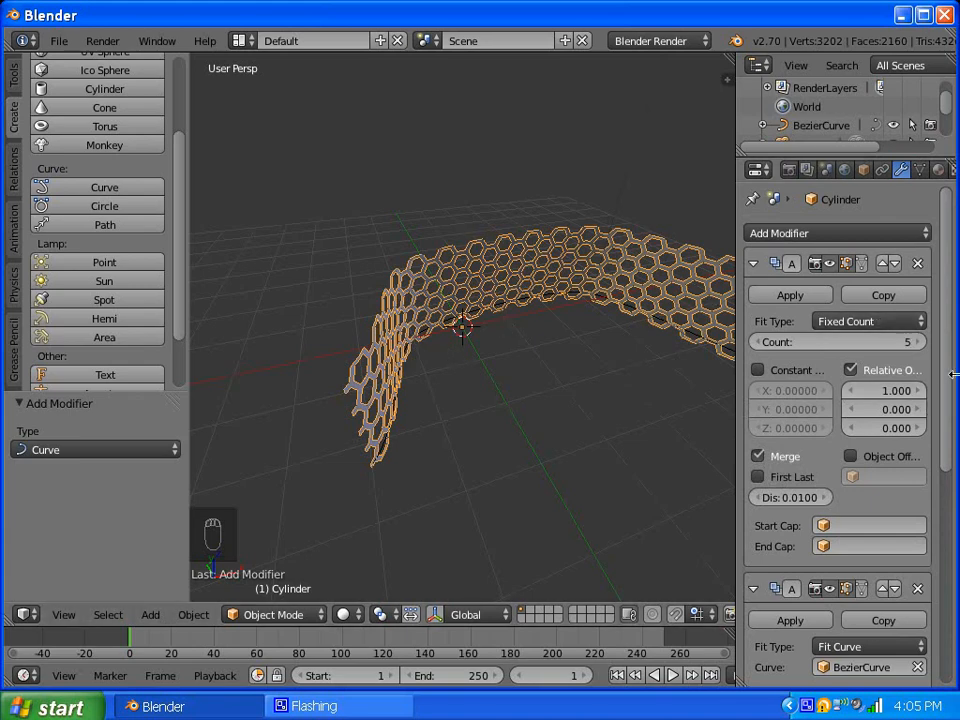
scroll(948, 398, "down", 8)
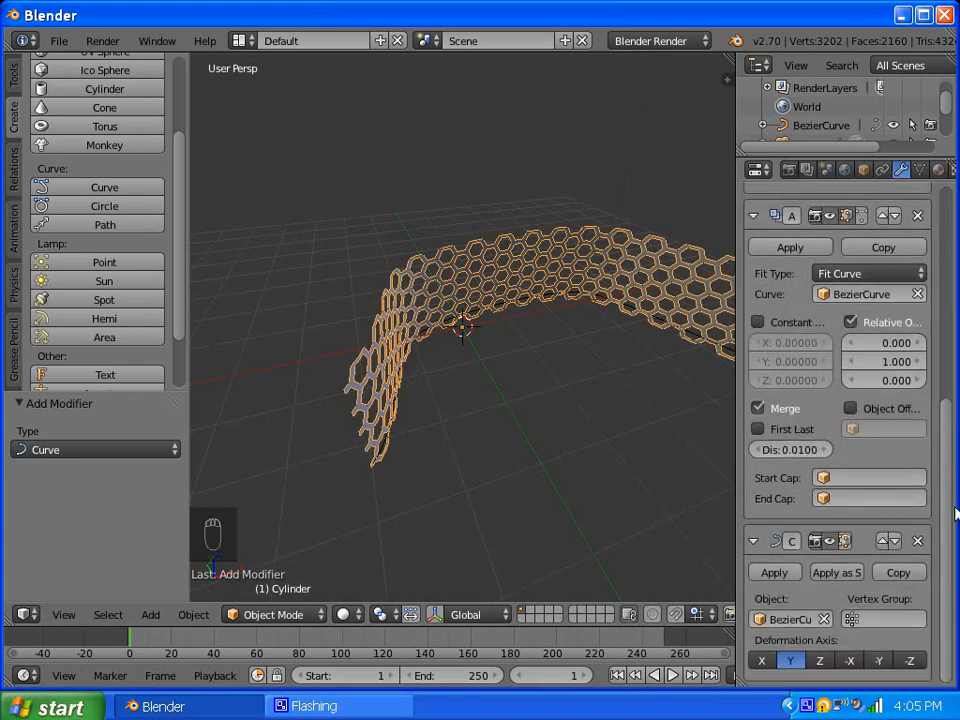
Step: Add a Solidify modifier to the honeycomb mesh
scroll(949, 521, "up", 8)
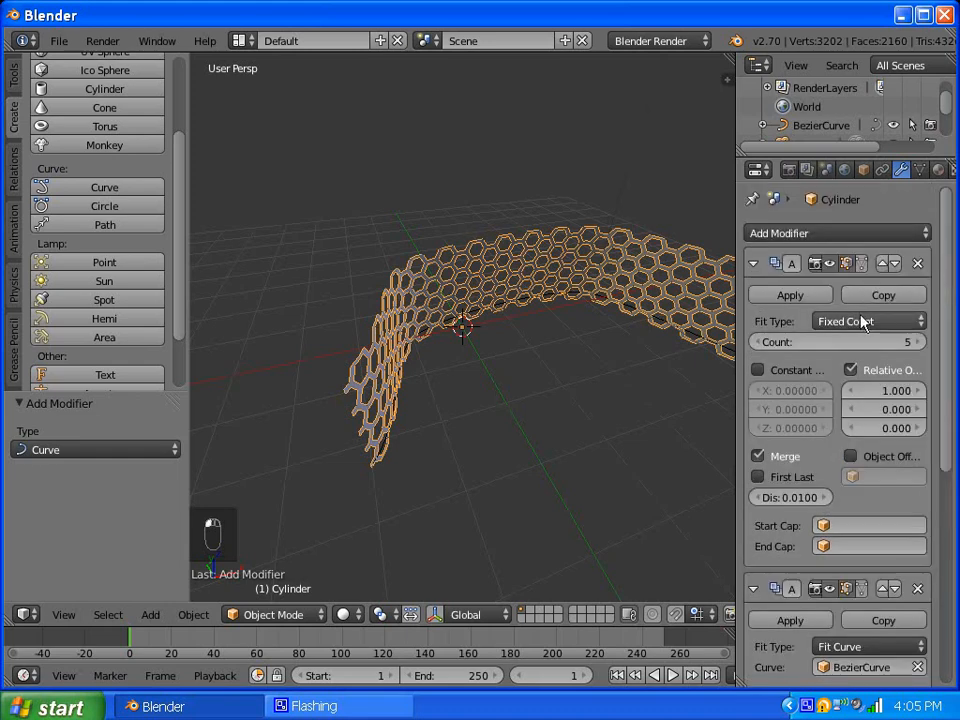
left_click(822, 235)
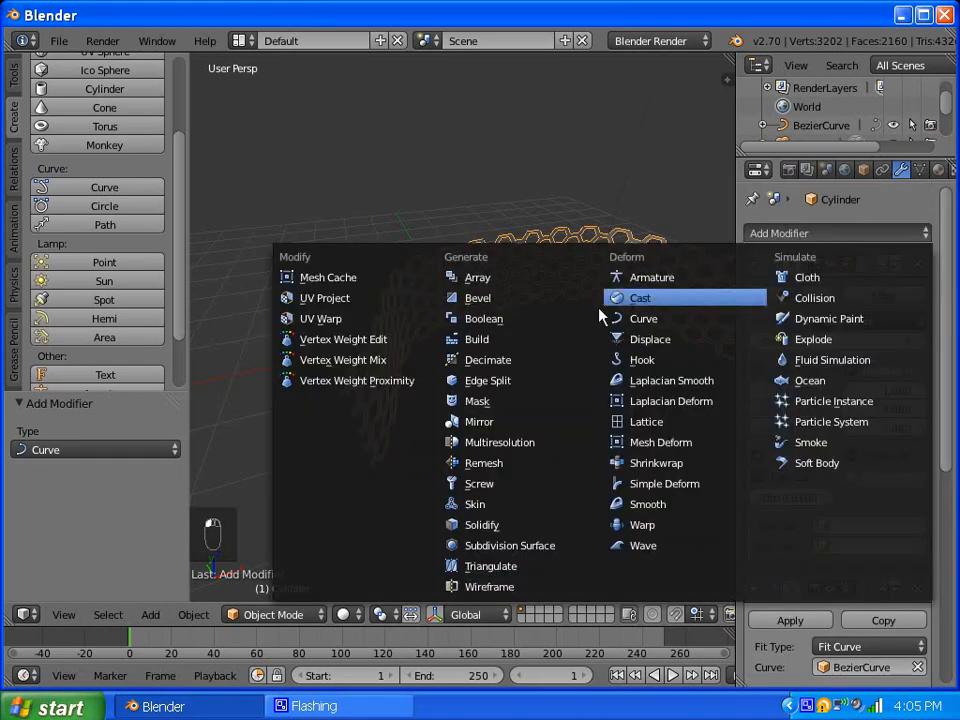
left_click(510, 524)
Step: Set the Solidify modifier's offset to 0 and its thickness to 0.11, and check the thickened honeycomb from another angle
left_click_drag(950, 366, 929, 625)
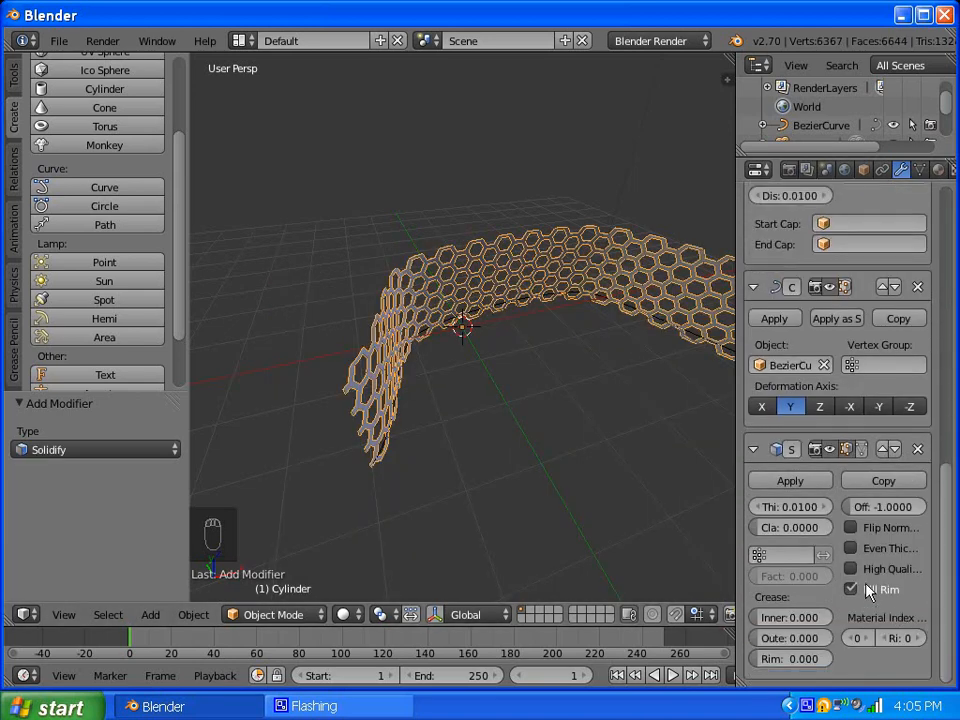
left_click_drag(886, 507, 897, 510)
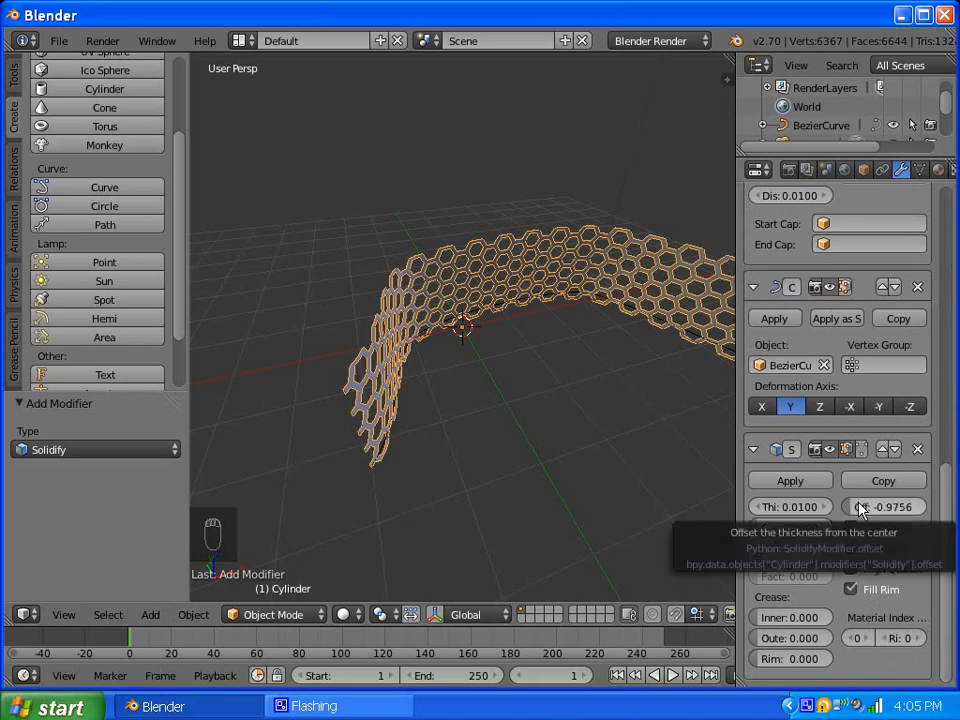
left_click(857, 508)
type("0")
key("Return")
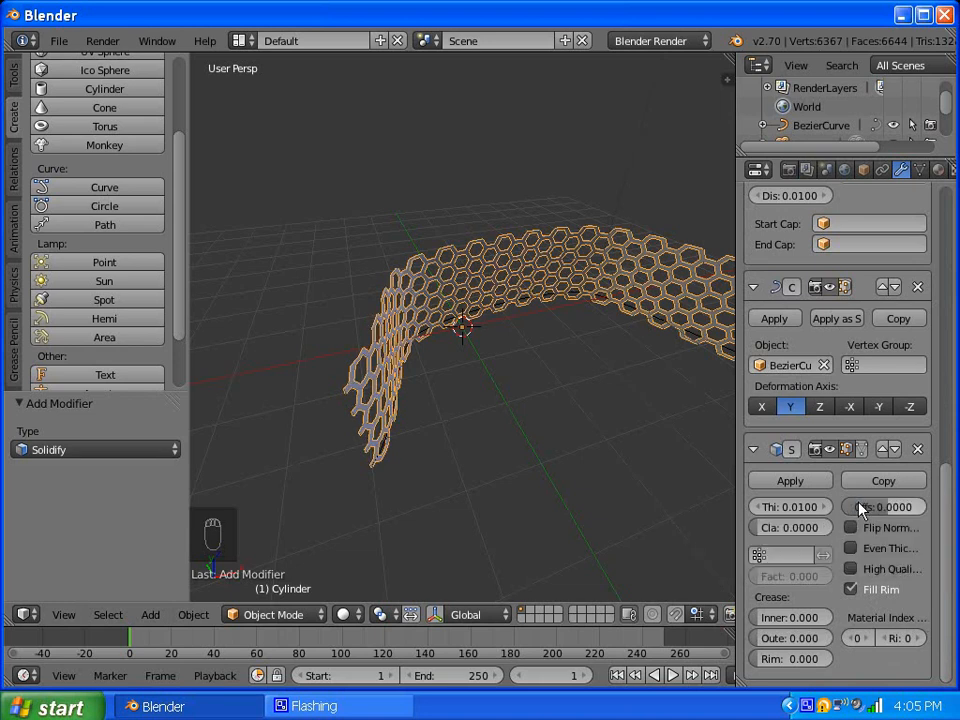
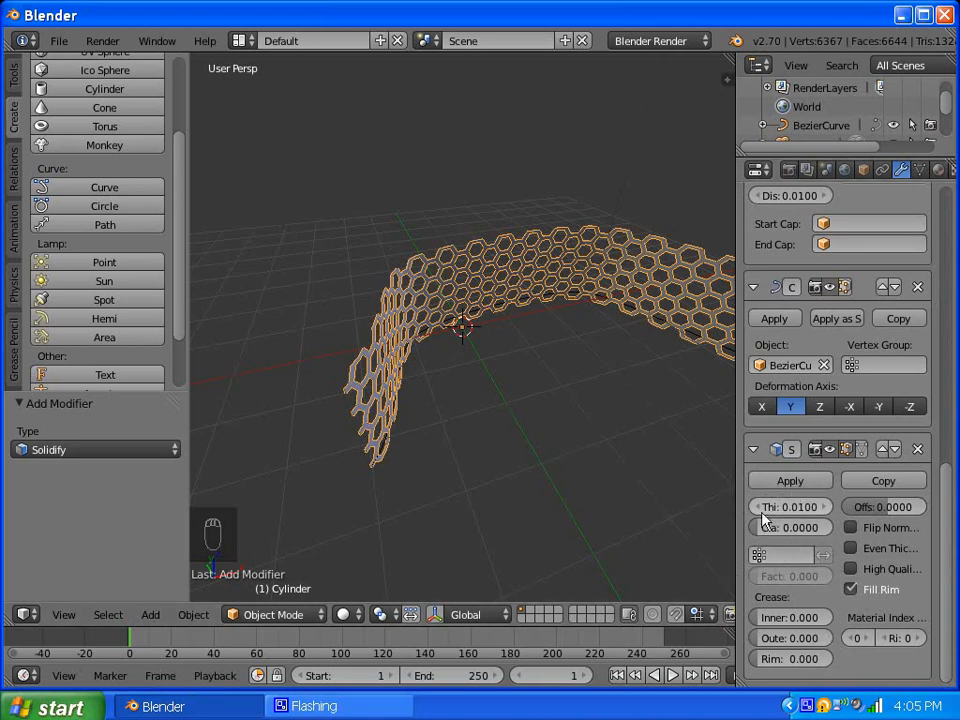
left_click_drag(783, 510, 868, 490)
middle_click_drag(295, 465, 424, 464)
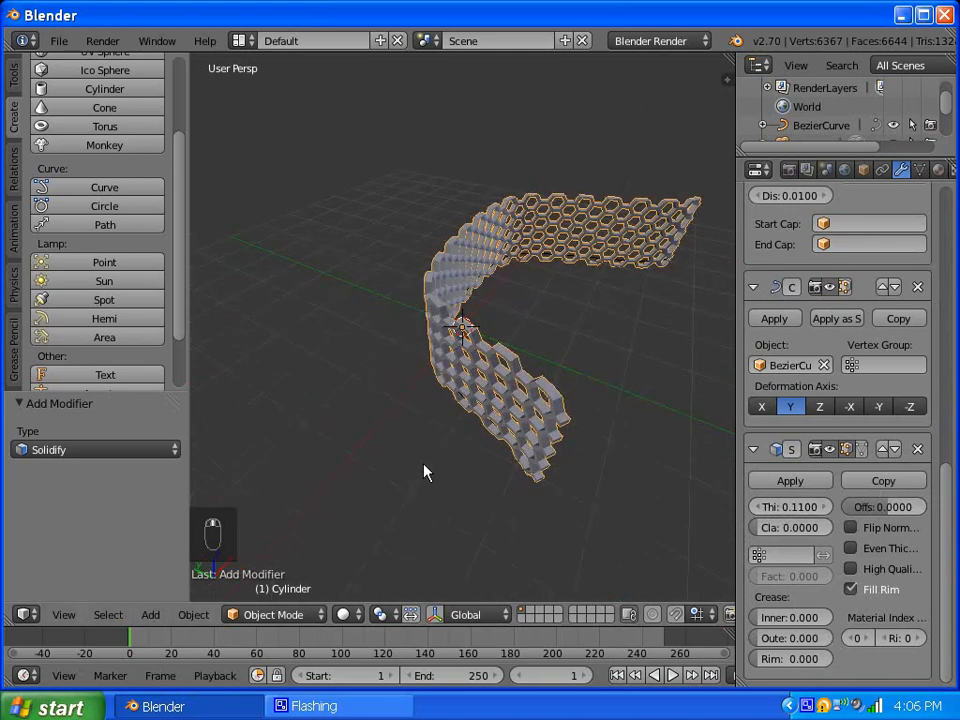
Step: Set the Solidify modifier's thickness to 0.2 on the curved honeycomb strip
scroll(467, 452, "up", 3)
scroll(467, 454, "down", 4)
middle_click_drag(566, 313, 532, 470)
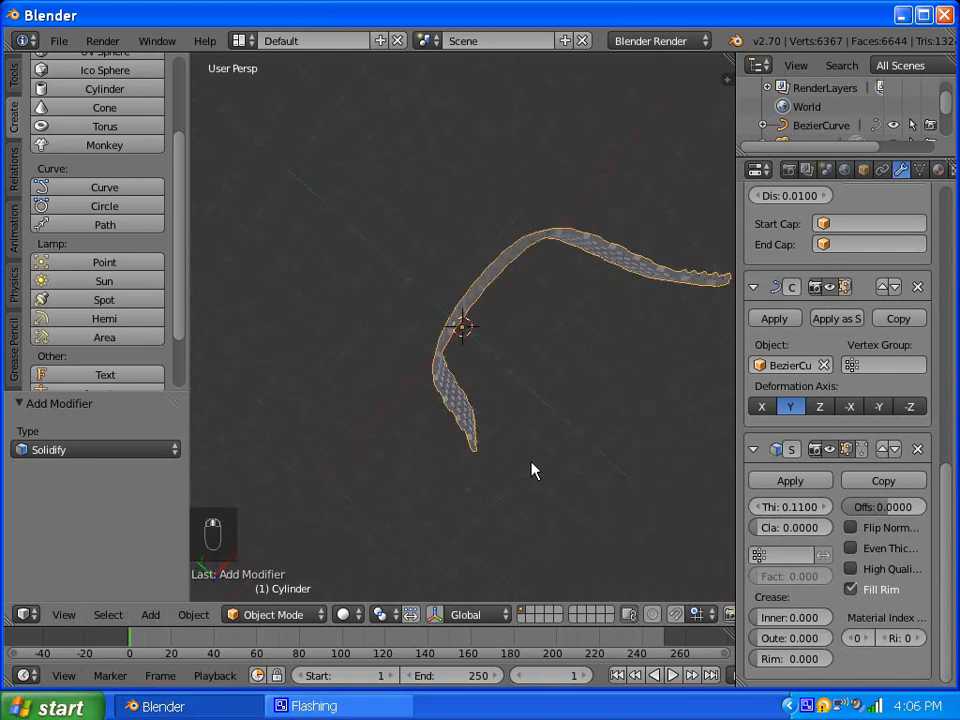
middle_click_drag(600, 358, 566, 334)
scroll(566, 334, "up", 3)
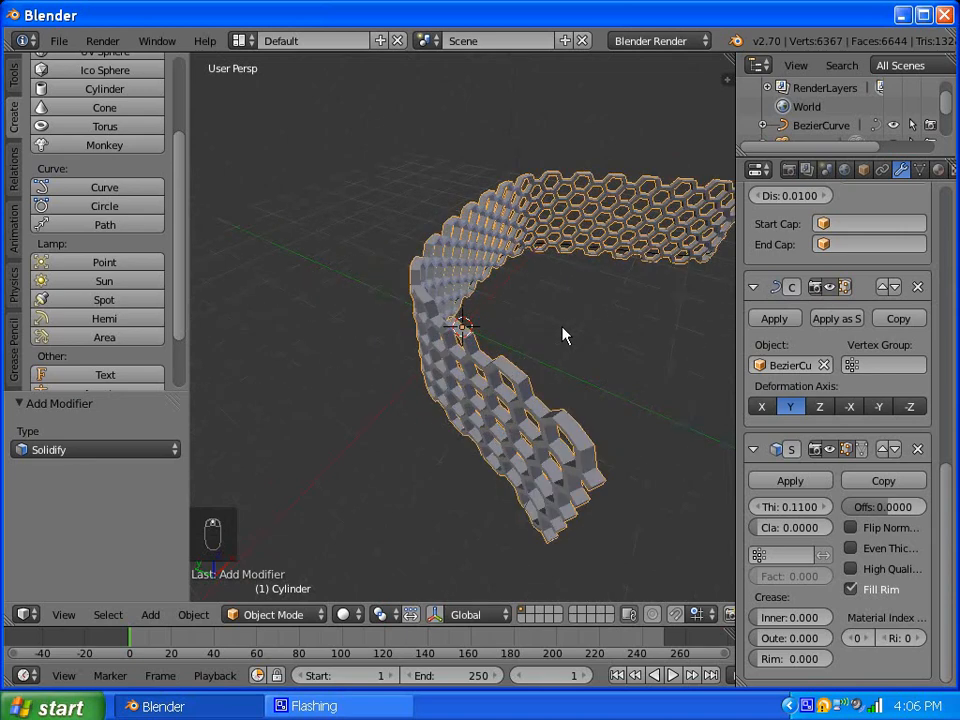
scroll(565, 335, "up", 2)
mouse_move(772, 510)
left_mouse_down()
mouse_move(951, 514)
mouse_move(146, 534)
mouse_move(14, 528)
mouse_move(816, 510)
mouse_move(810, 520)
mouse_move(767, 508)
left_mouse_up()
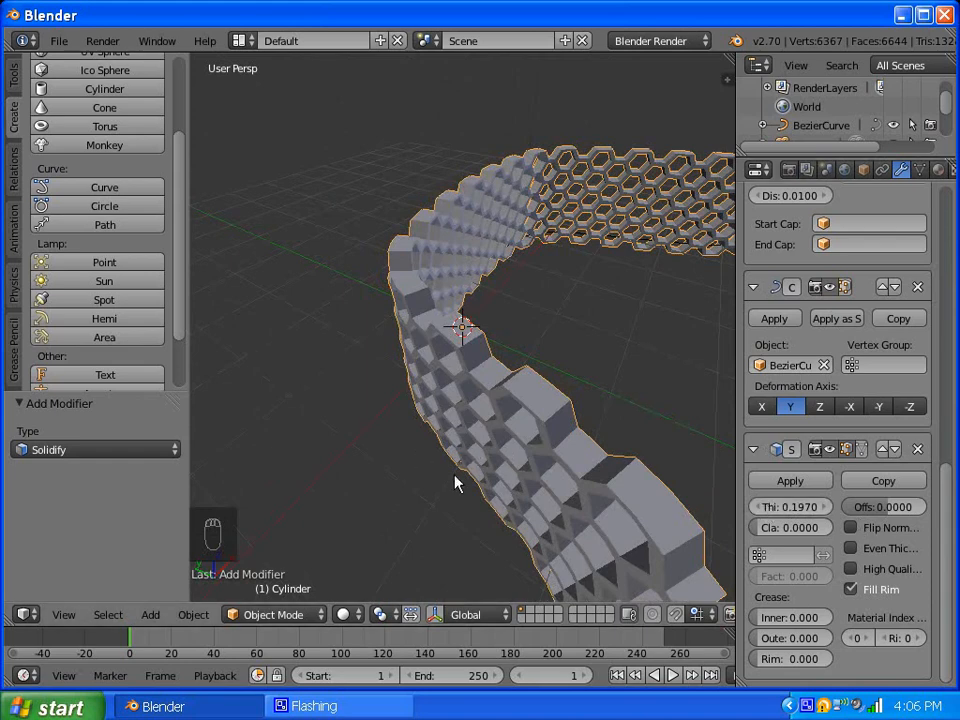
left_click(810, 508)
type("0.2")
key("Return")
Step: Examine the thickened honeycomb strip from several sides, both close up and at a distance
scroll(392, 390, "down", 5)
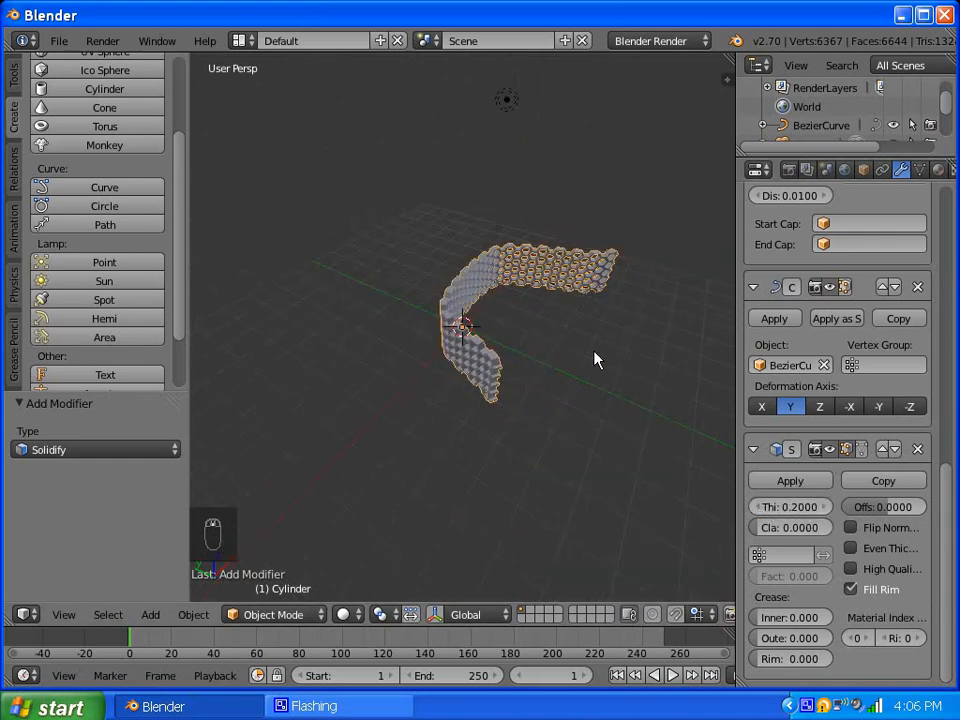
middle_click_drag(598, 360, 476, 392)
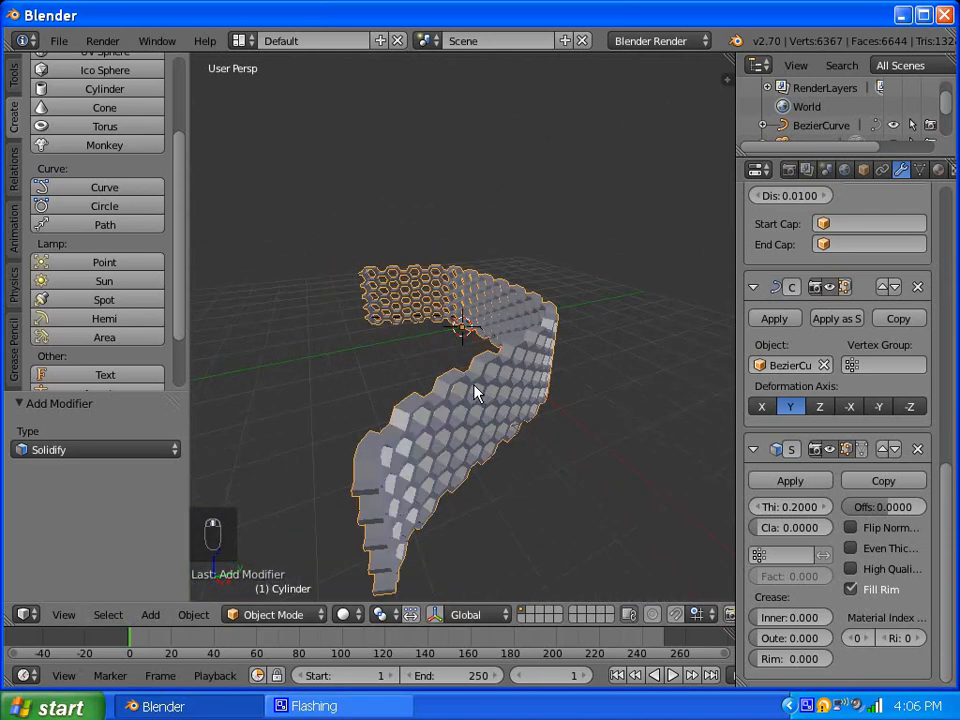
middle_click_drag(343, 386, 566, 384)
middle_click_drag(490, 275, 368, 360)
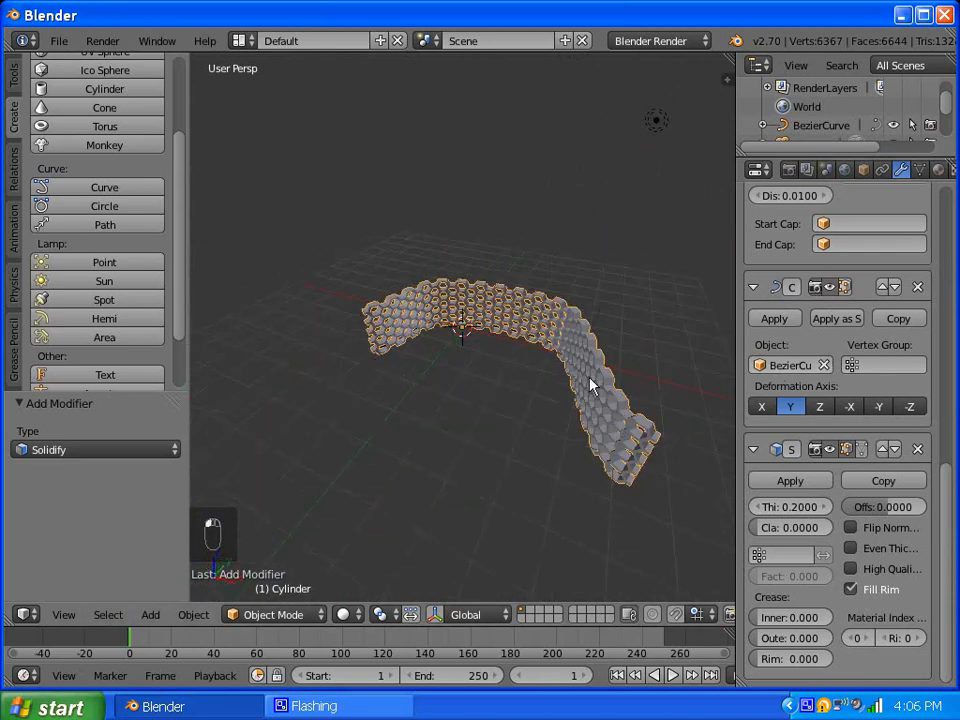
middle_click_drag(590, 386, 497, 370)
middle_click_drag(416, 397, 618, 396)
scroll(627, 449, "up", 3)
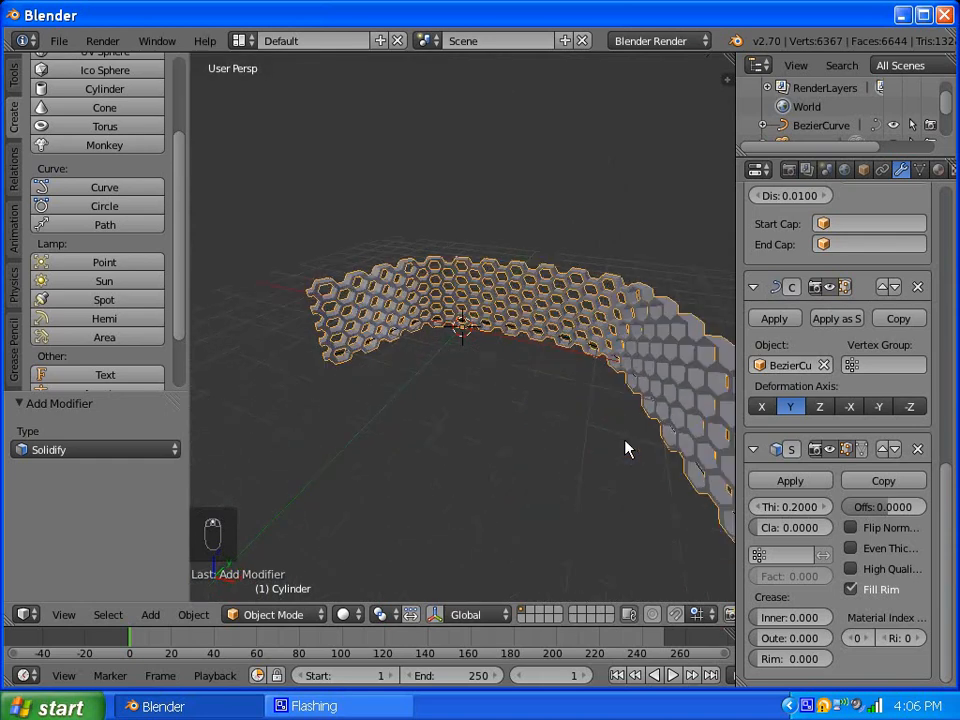
scroll(627, 449, "down", 5)
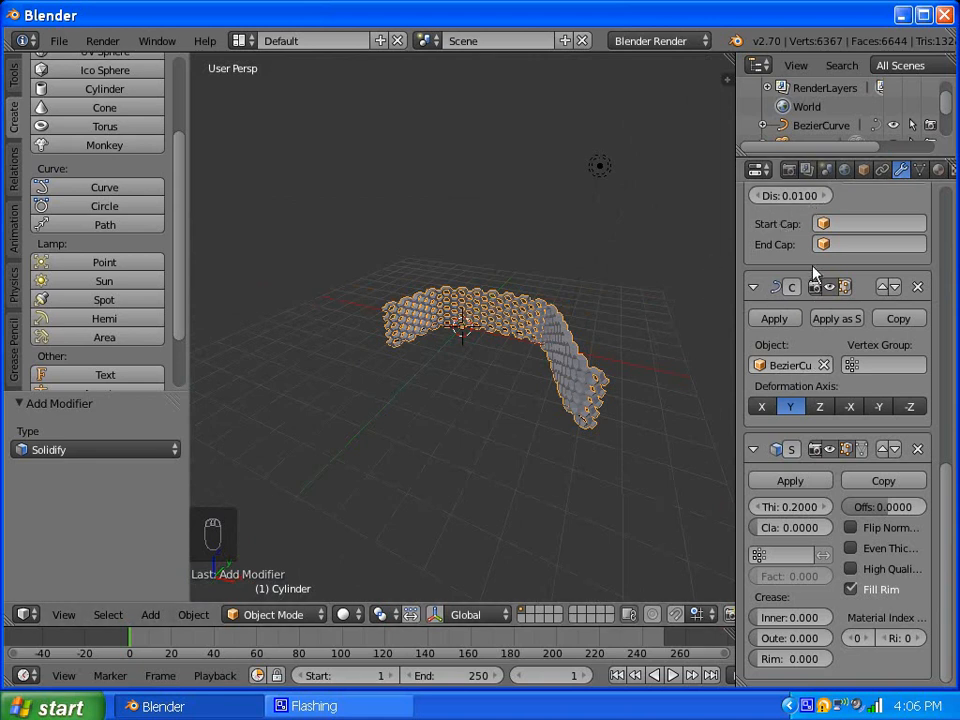
Step: Hide the Cylinder honeycomb object and open the Bezier curve in Edit Mode
left_click_drag(943, 99, 955, 124)
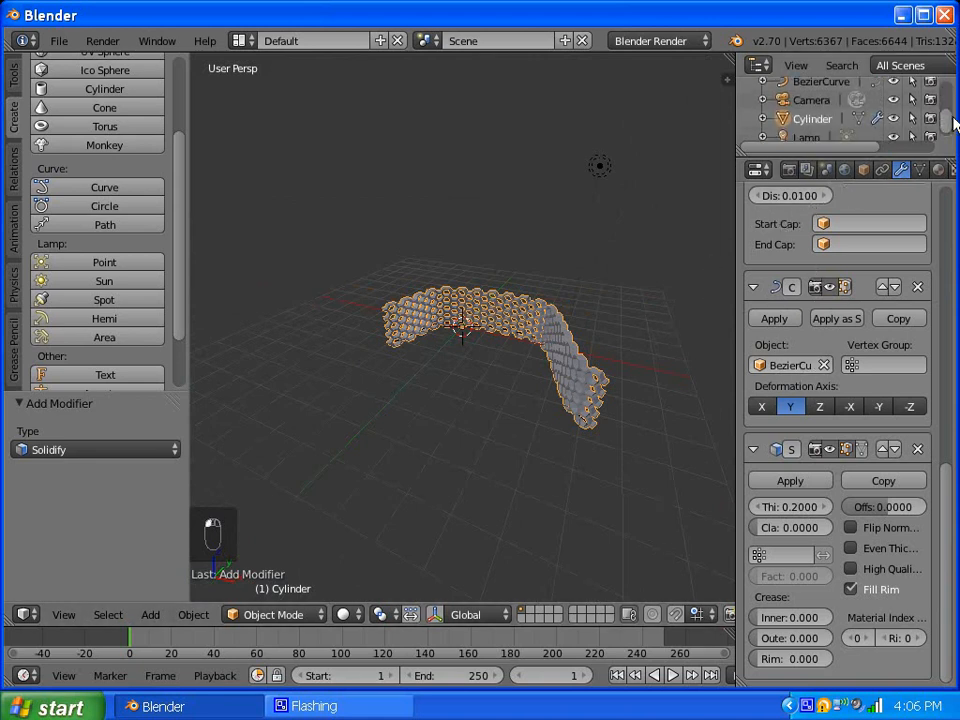
left_click(894, 118)
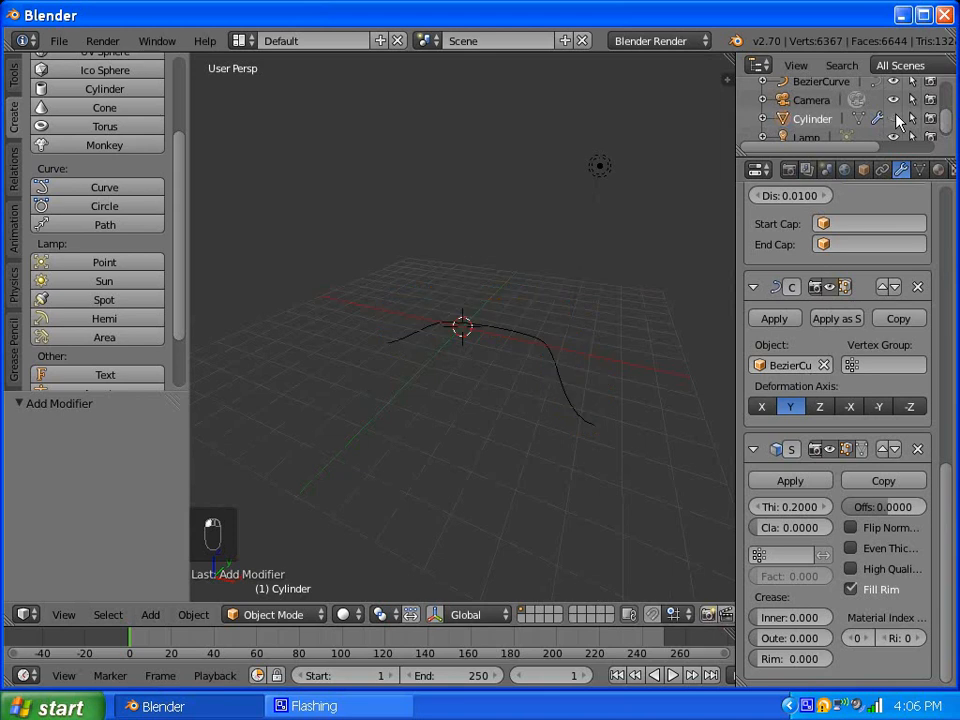
right_click(587, 421)
middle_click_drag(447, 378, 382, 376)
middle_click_drag(411, 427, 441, 446)
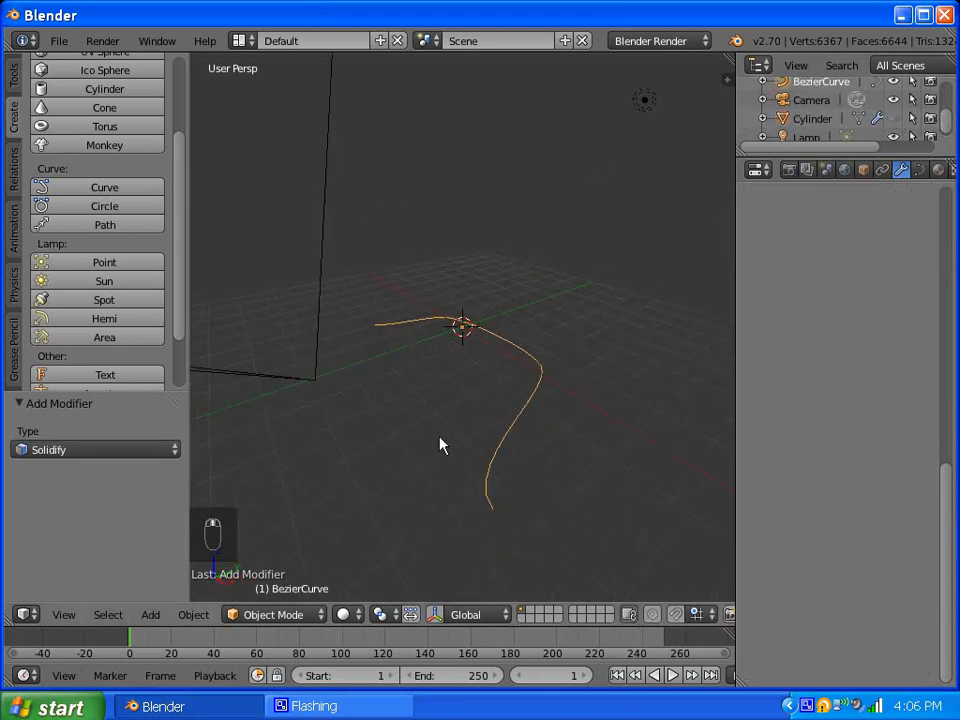
middle_click_drag(345, 345, 645, 327)
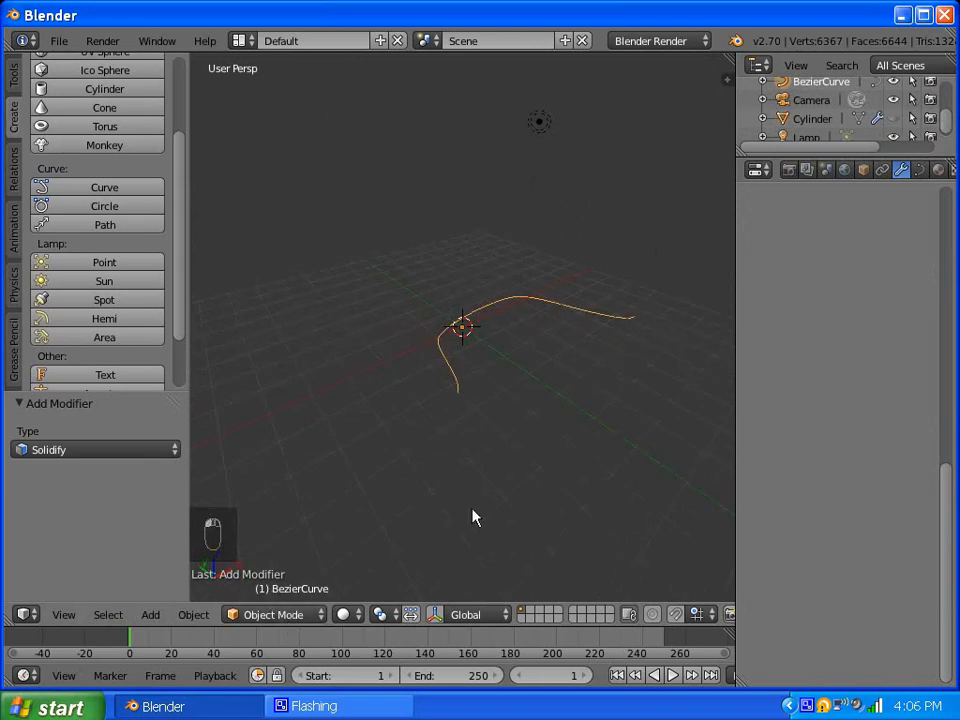
left_click(268, 614)
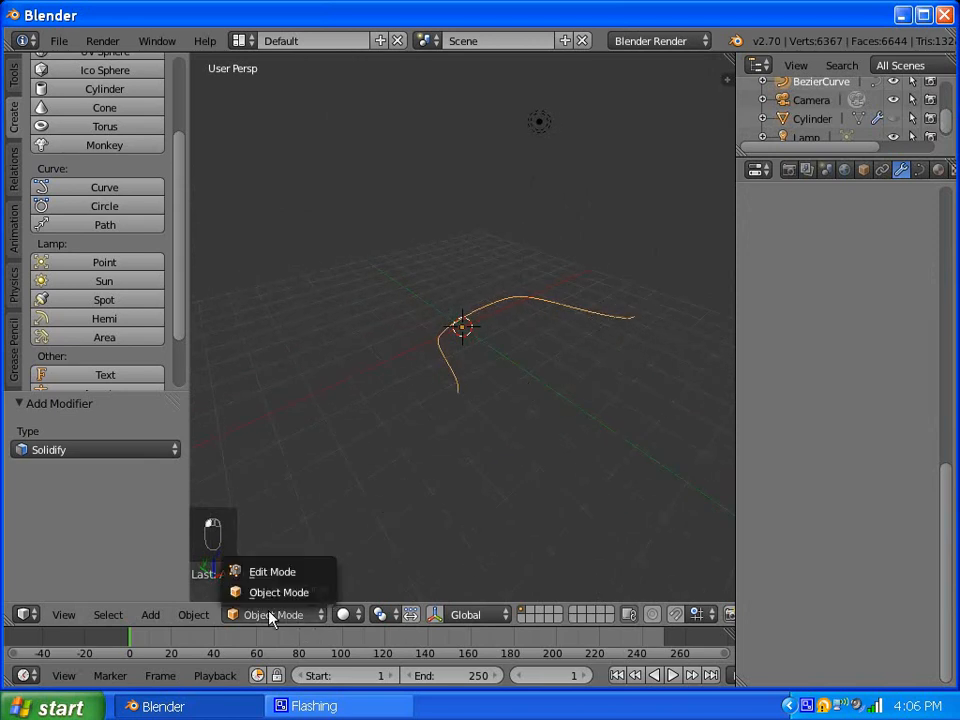
left_click(279, 574)
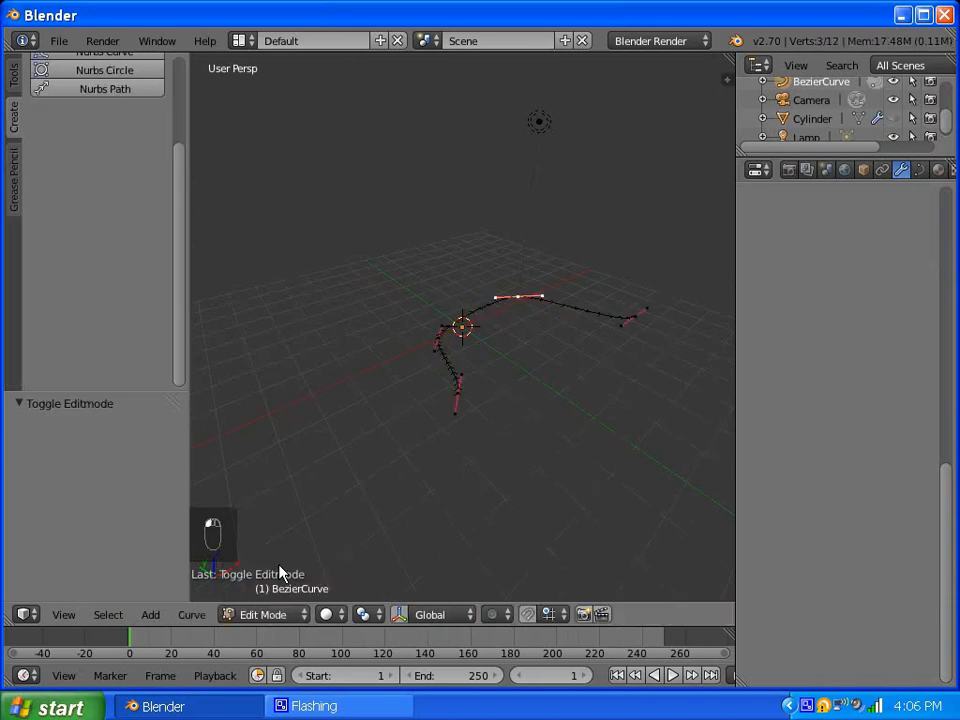
Step: Move the curve's far endpoint about -4.98 in X and 0.2 in Y with Z locked, and rotate it about -183° around Z
right_click(637, 317)
key("g")
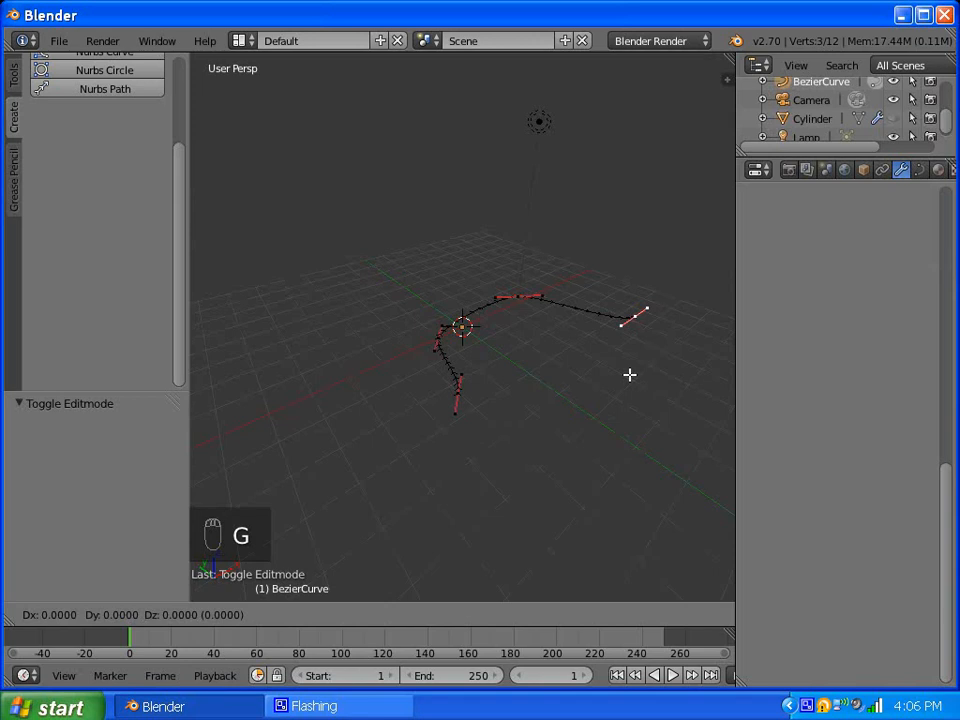
key("shift+z")
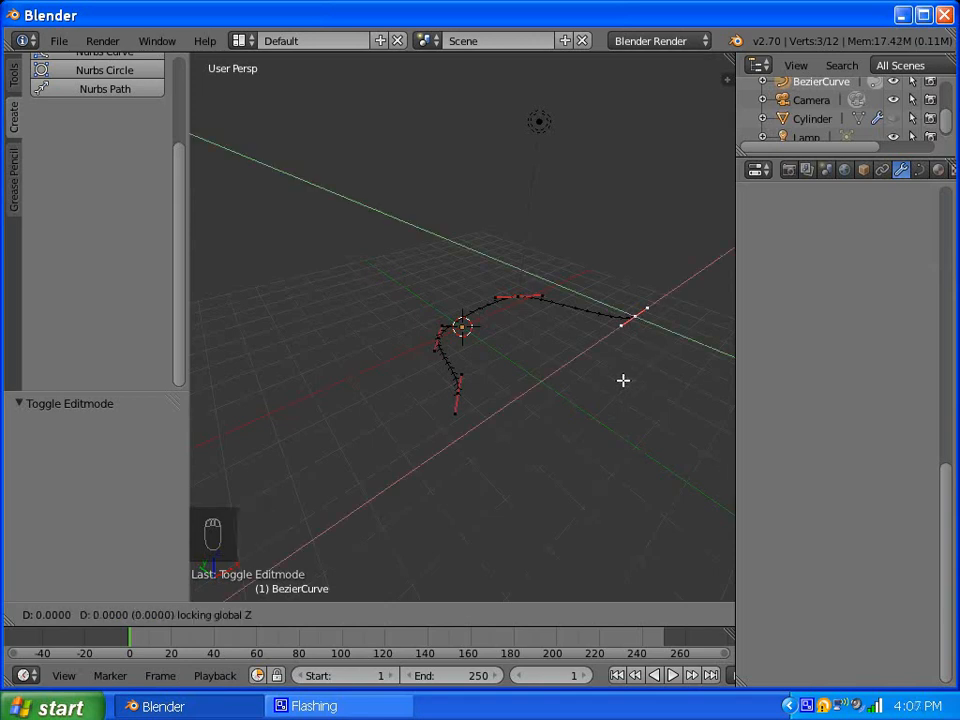
left_click(556, 415)
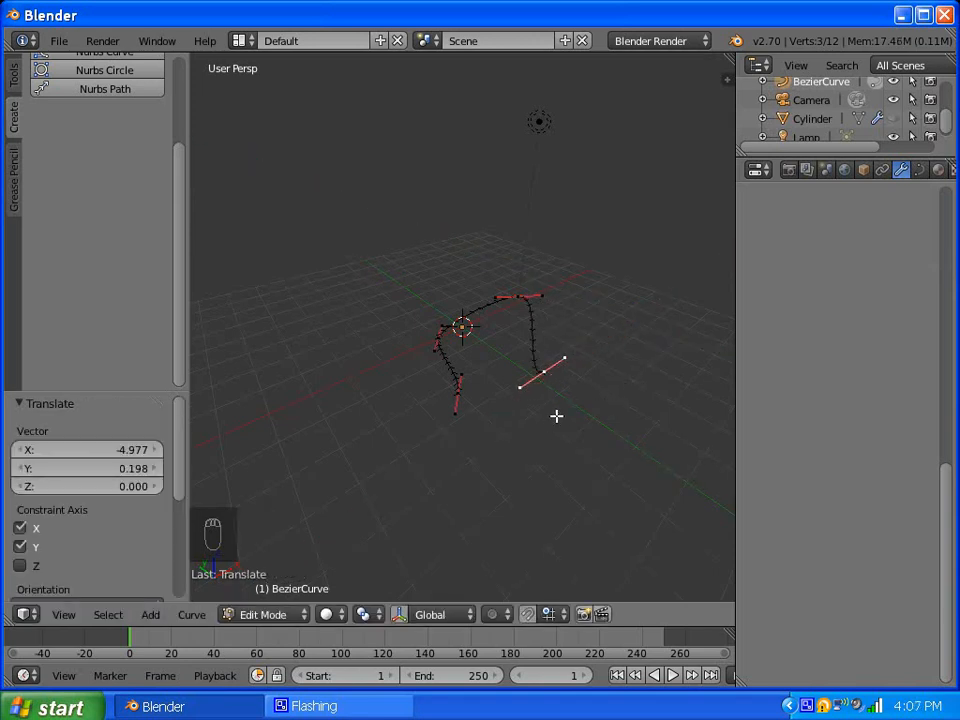
key("r")
key("z")
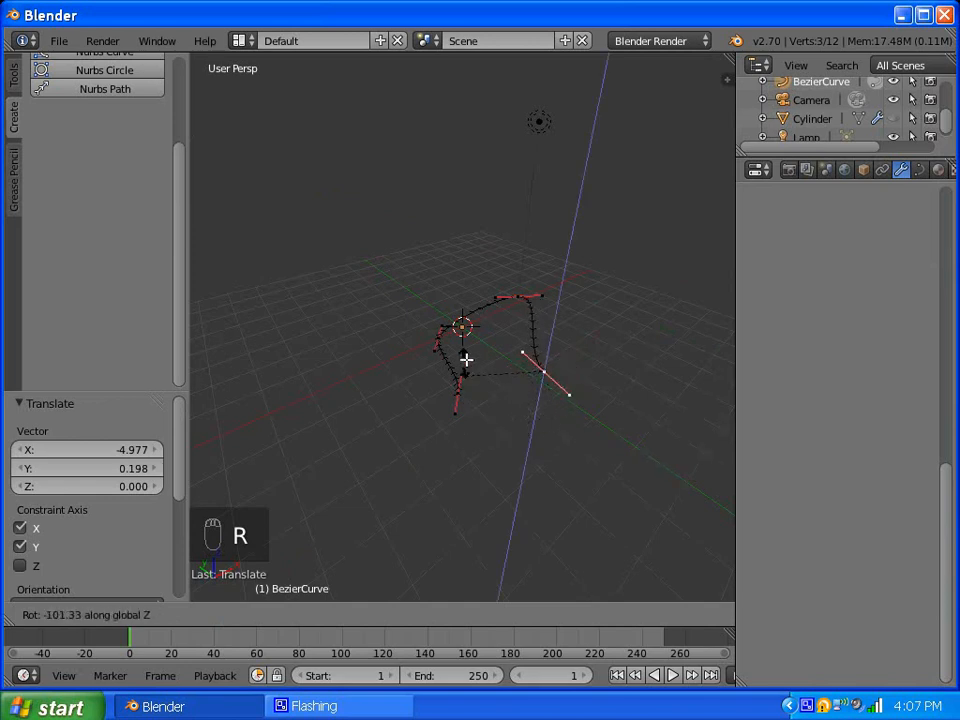
left_click(533, 315)
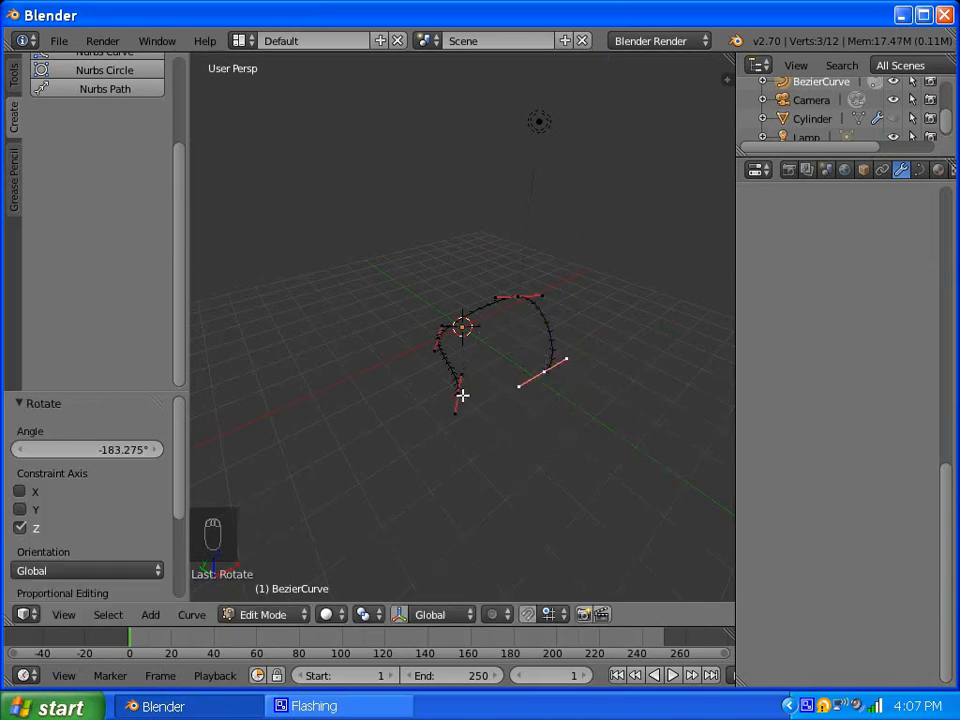
Step: Rotate the endpoint at the curve's other end about 97° with the Z axis locked
scroll(463, 394, "up", 3)
right_click(451, 477)
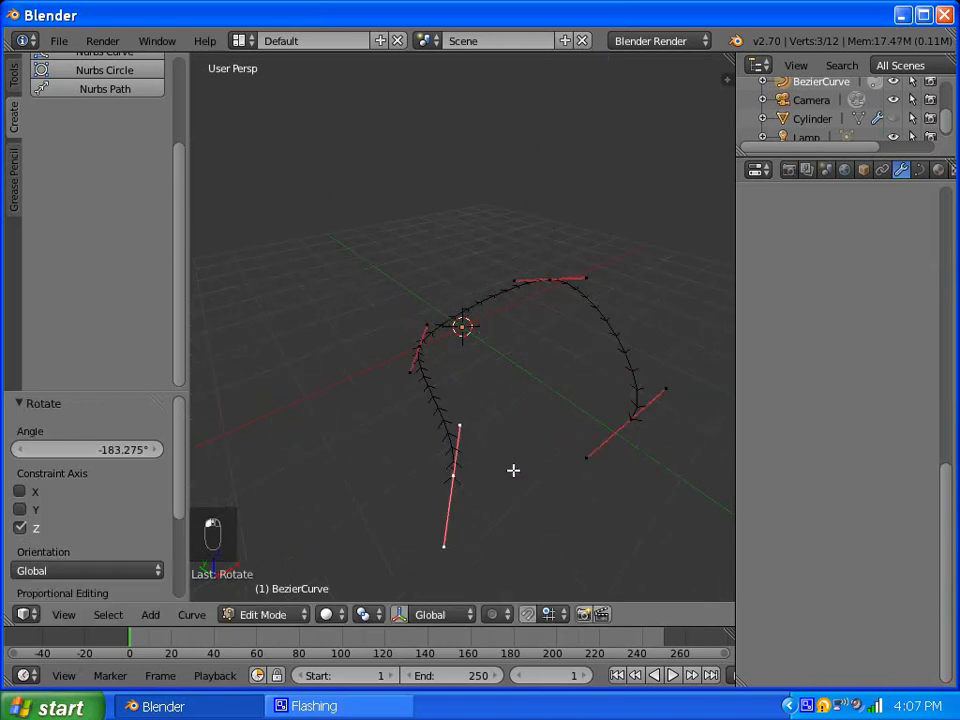
key("r")
key("z")
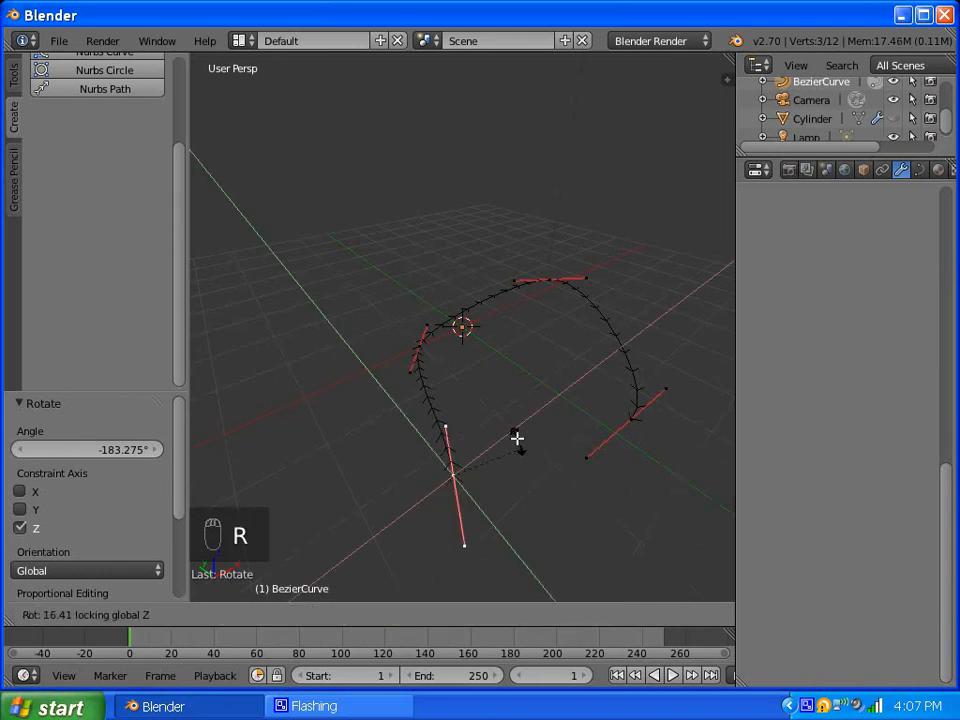
key("shift+z")
left_click(455, 421)
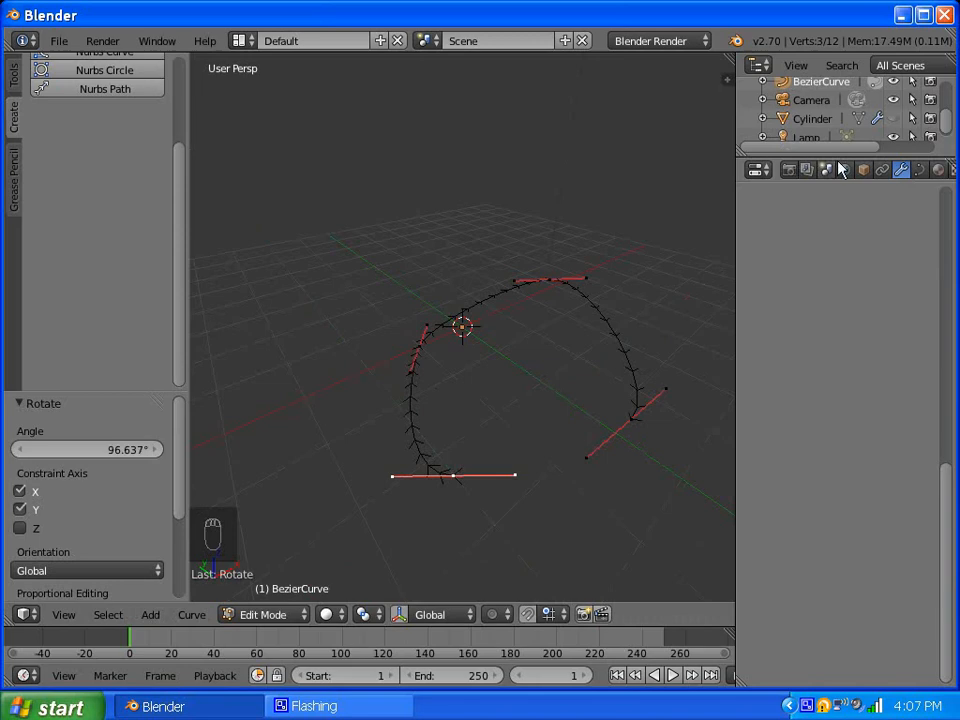
Step: Make the Bezier curve cyclic in U and unhide the Cylinder honeycomb object
left_click(920, 170)
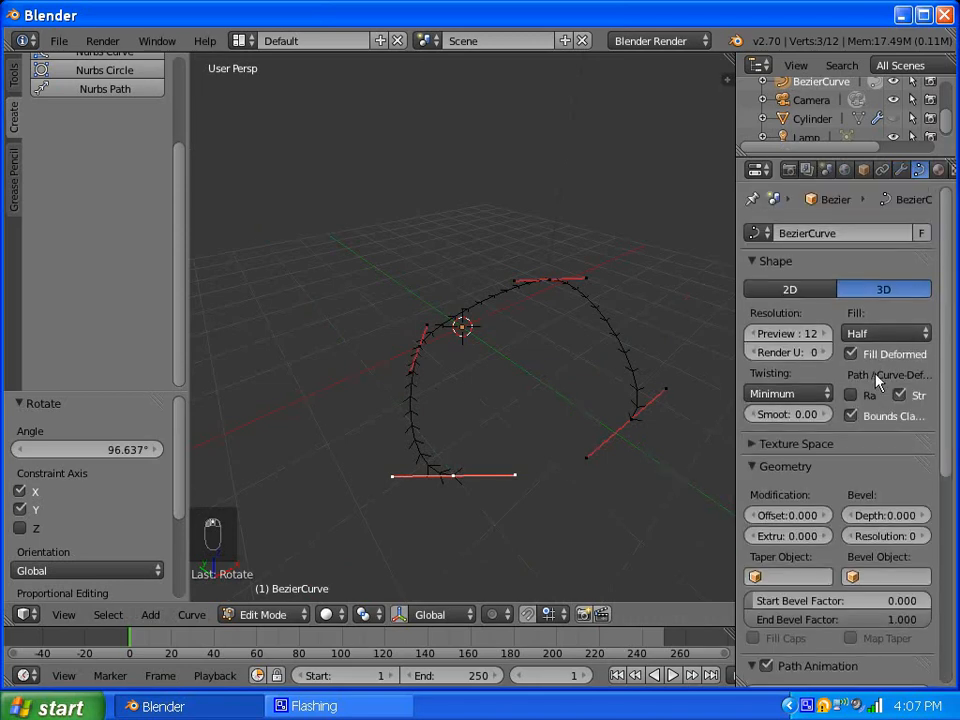
scroll(878, 381, "down", 5)
scroll(877, 380, "down", 4)
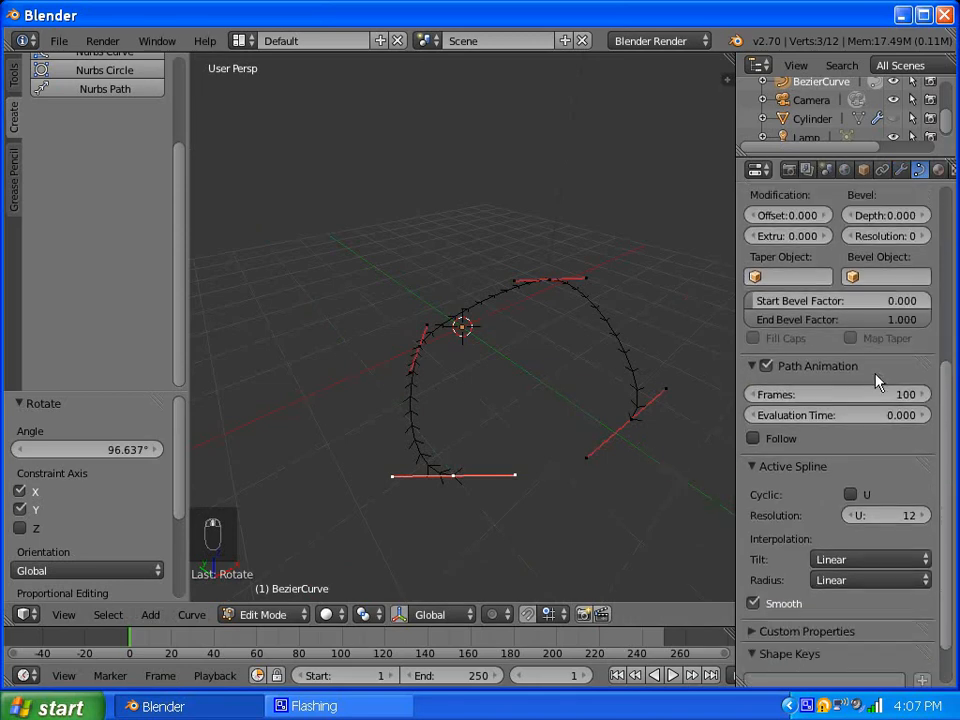
left_click(851, 437)
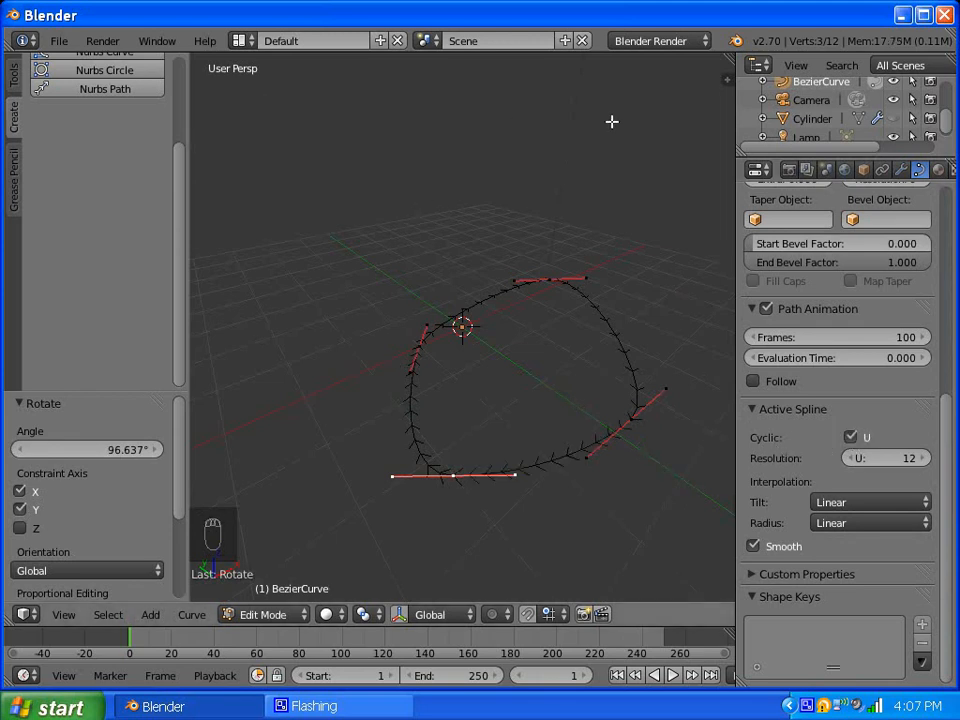
left_click(893, 118)
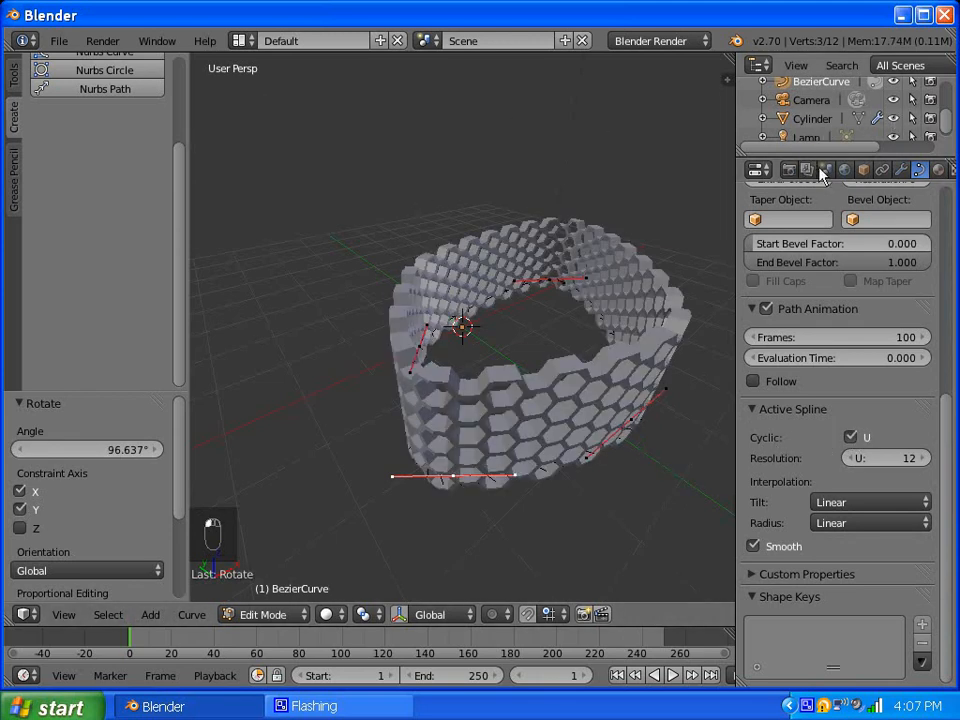
Step: Move the control point at the back of the loop, beyond the origin, about 0.74 in X and -0.26 in Y with Z locked
middle_click_drag(594, 300, 539, 337)
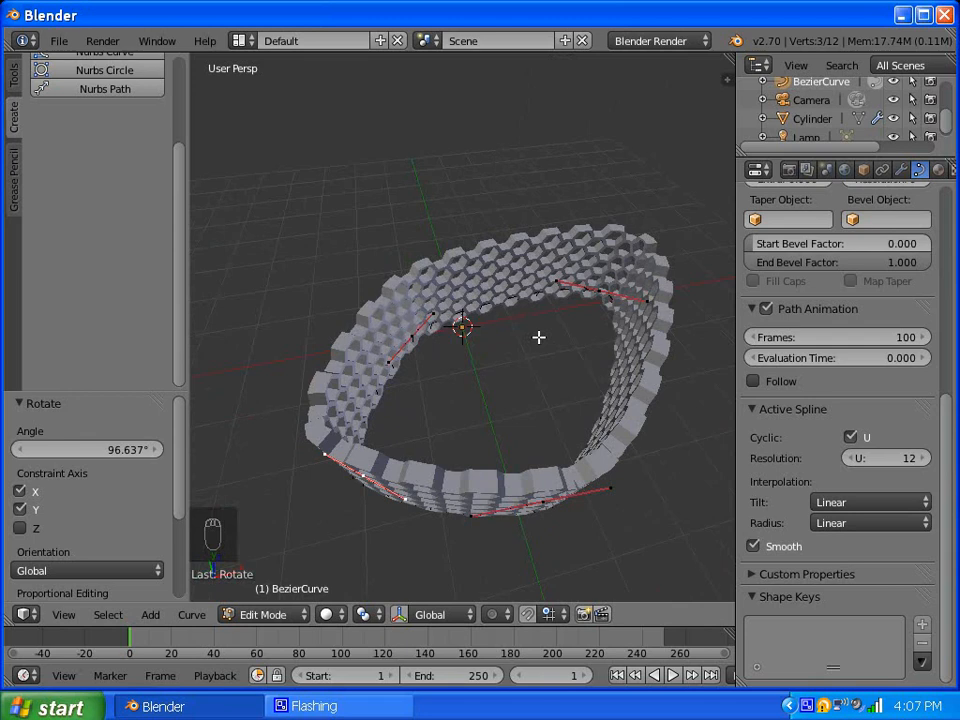
right_click(598, 289)
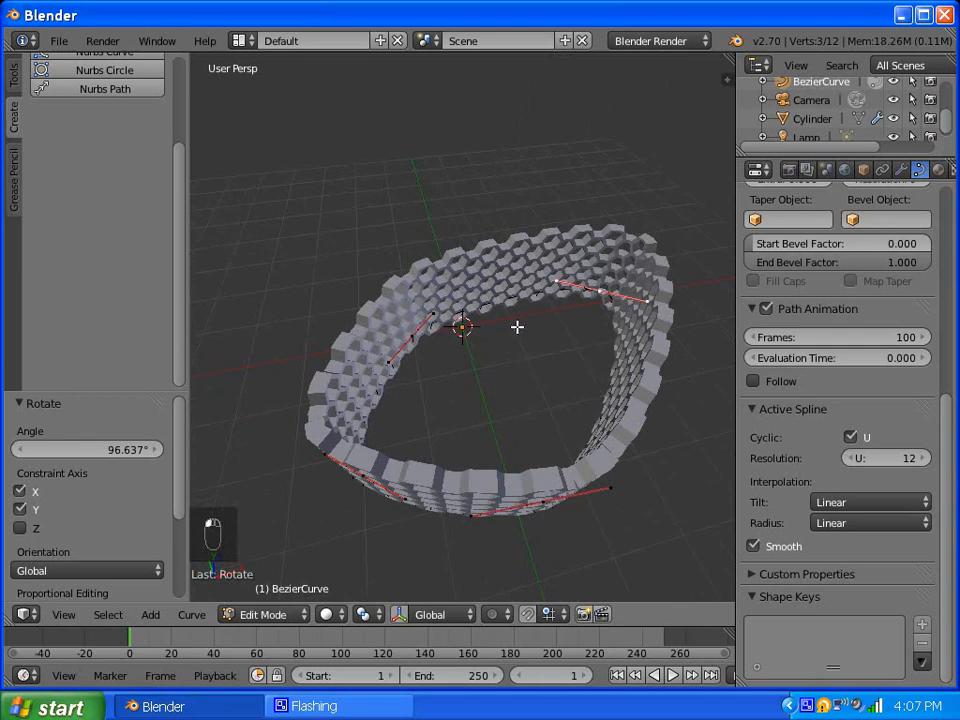
key("g")
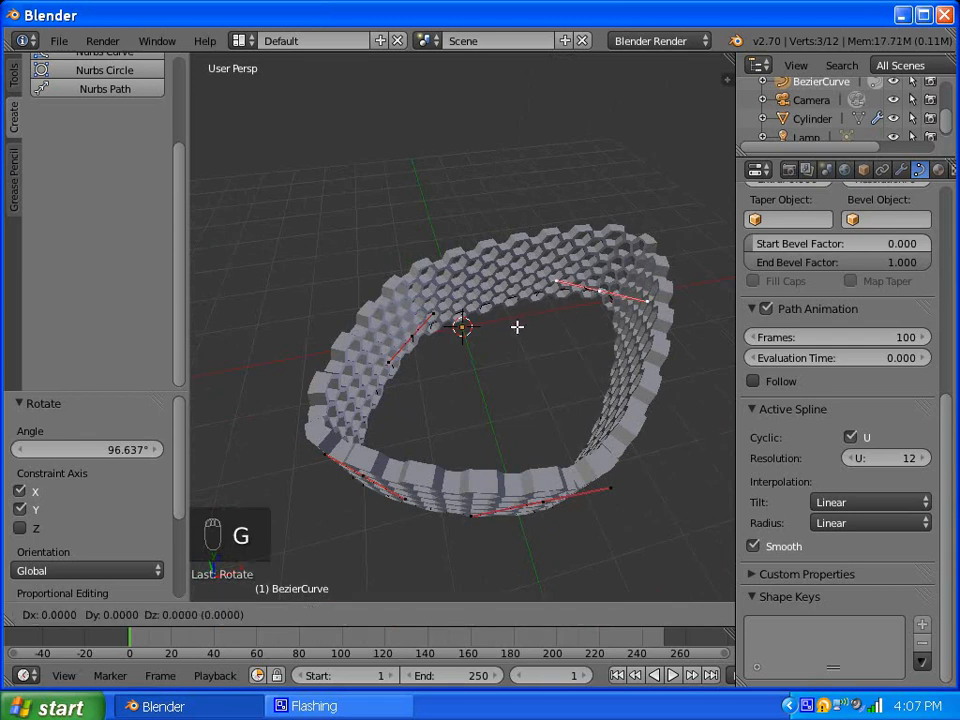
key("z")
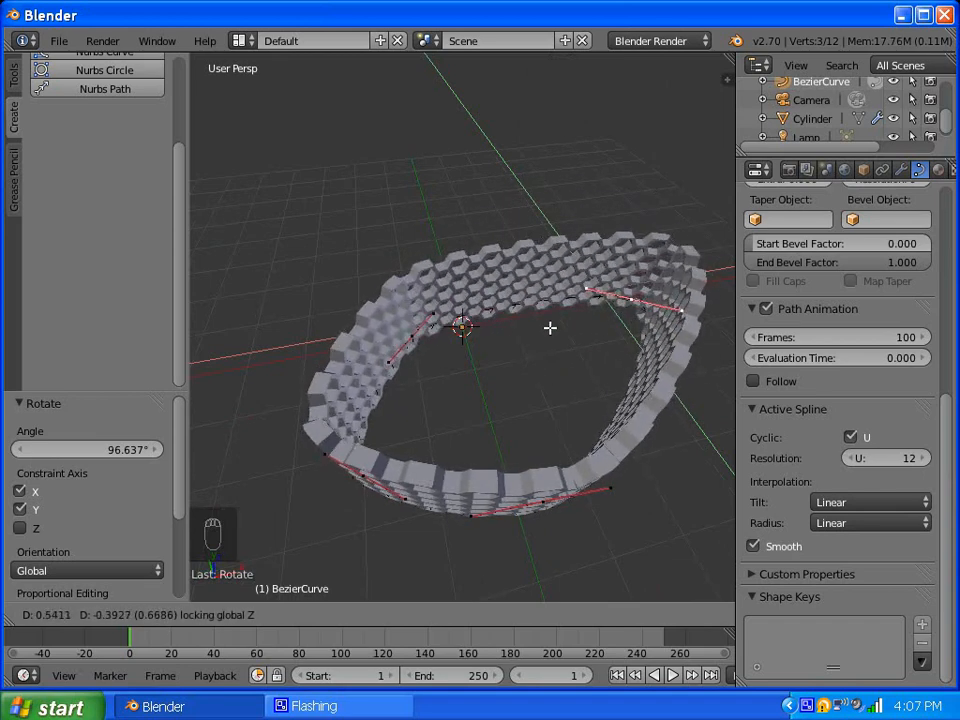
left_click(553, 329)
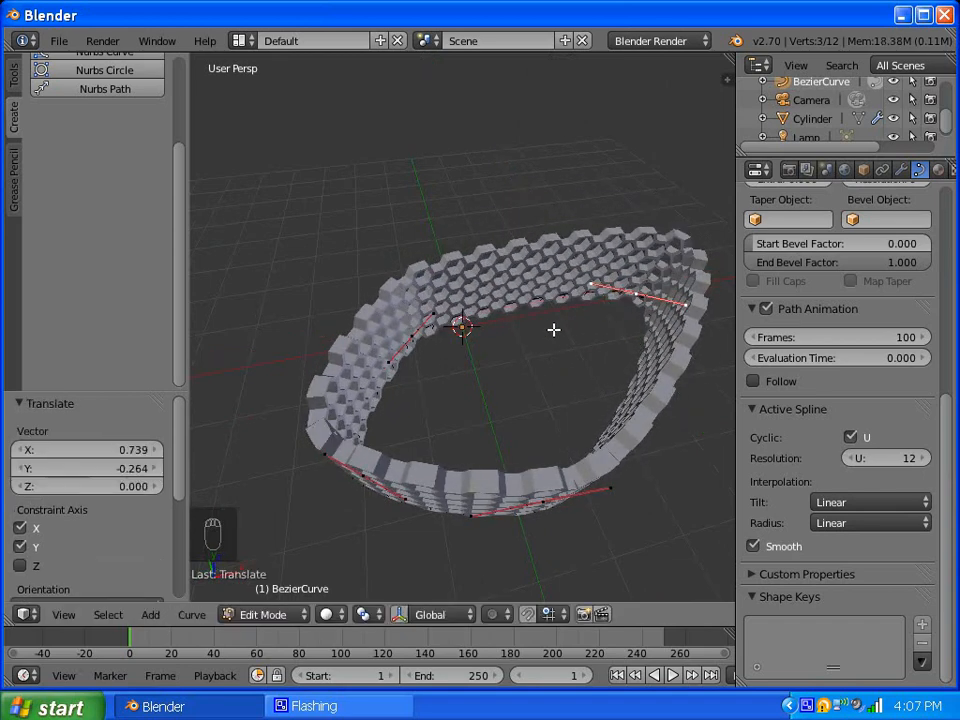
Step: Move the positive-X handle of the loop's front control point about 0.07 in X and 0.49 in Y with Z locked
middle_click_drag(525, 418, 480, 418)
scroll(462, 411, "up", 5)
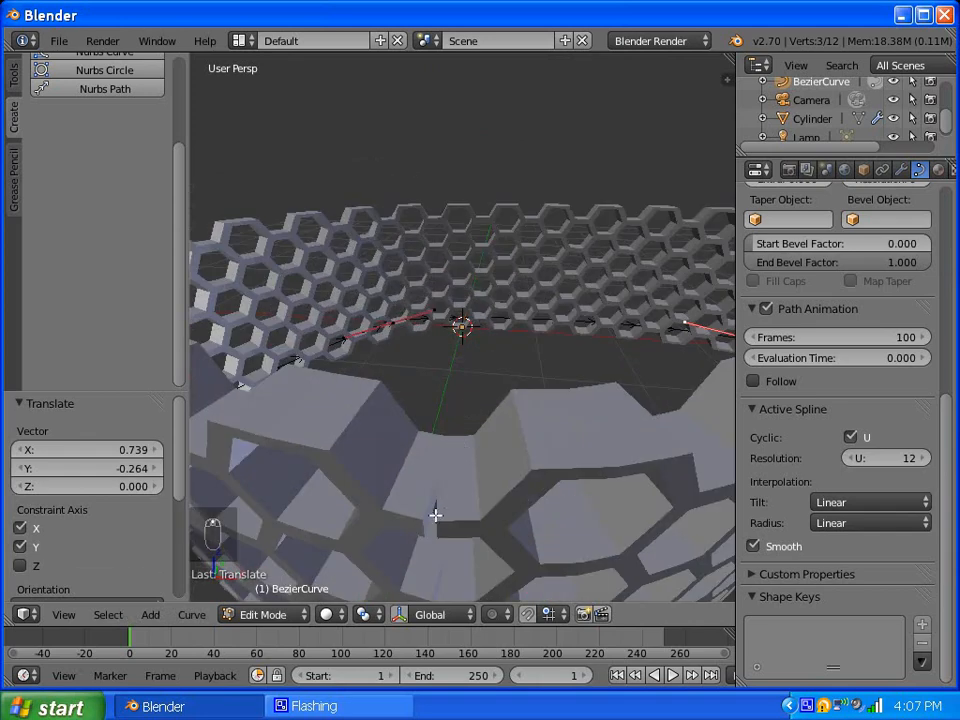
scroll(440, 505, "down", 5)
scroll(505, 400, "up", 1)
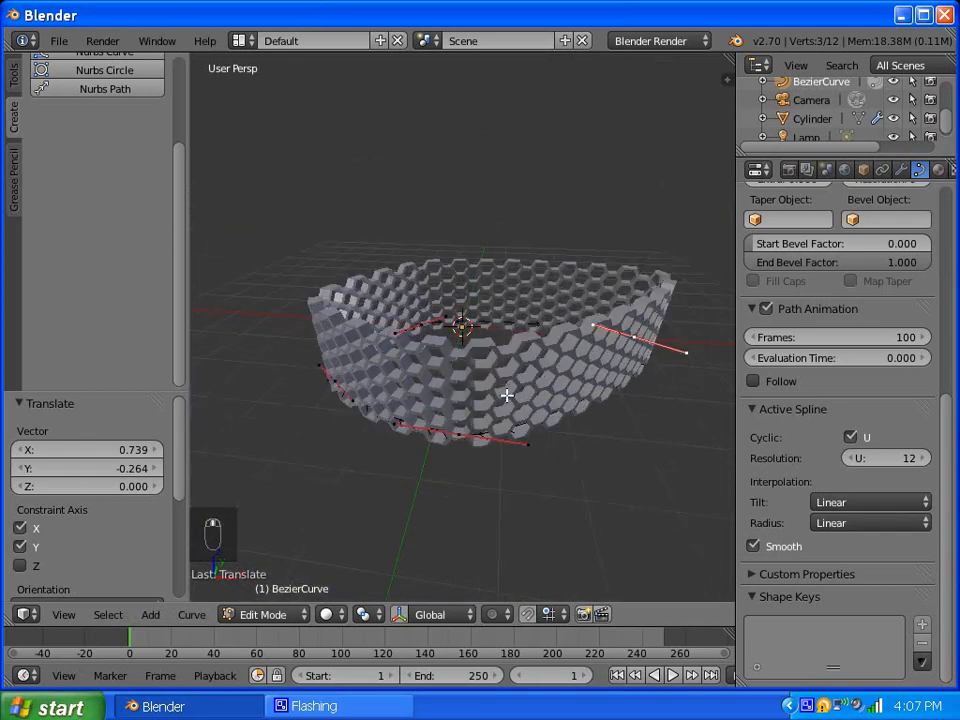
right_click(533, 443)
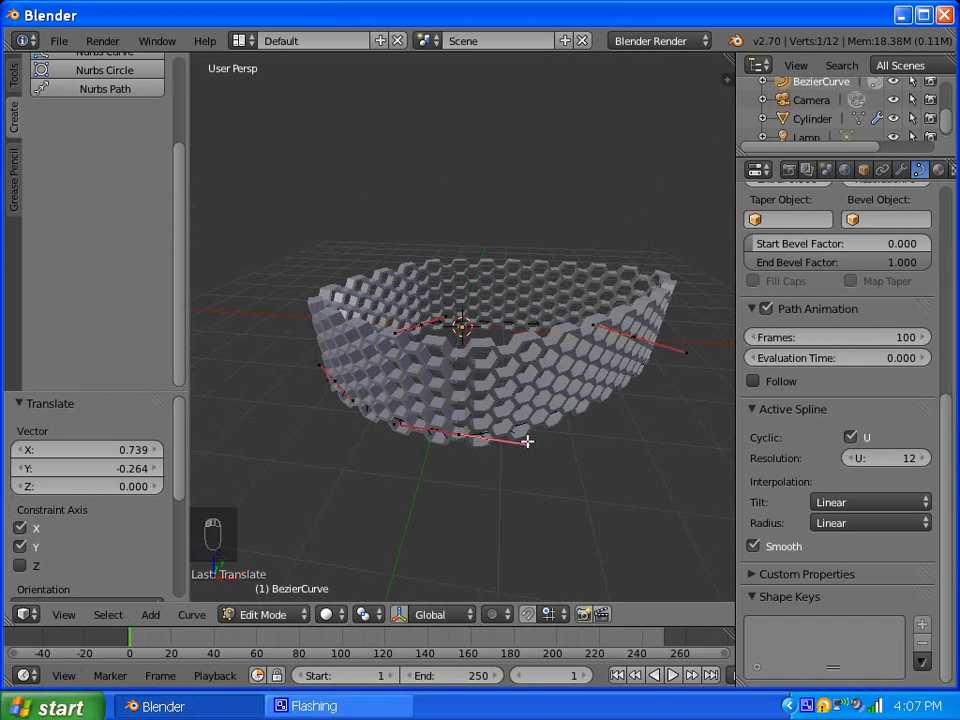
key("g")
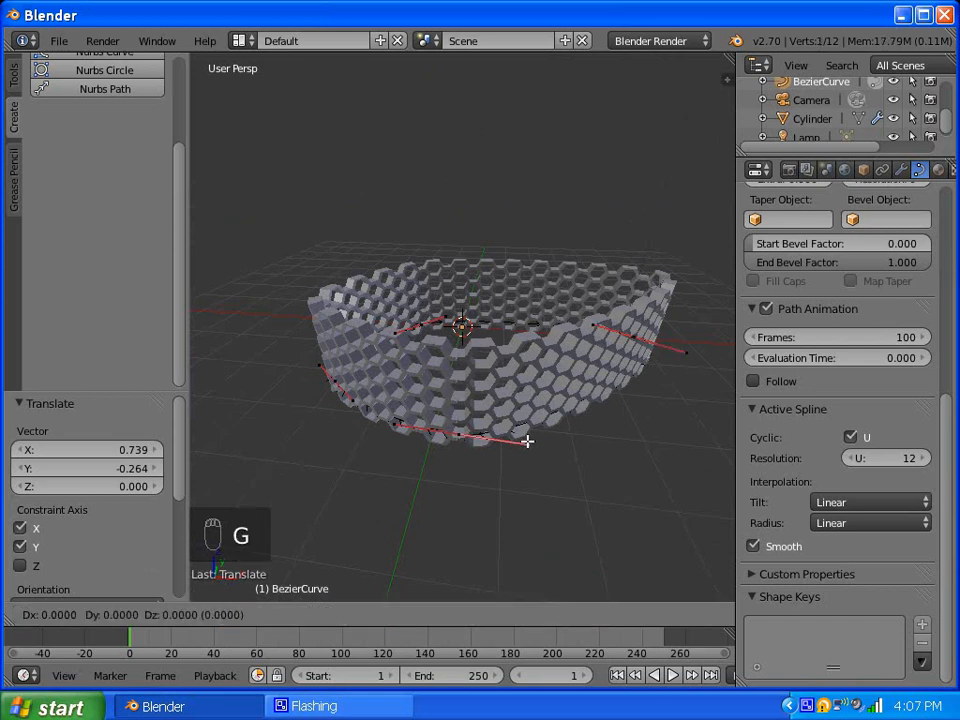
key("shift+z")
left_click(529, 416)
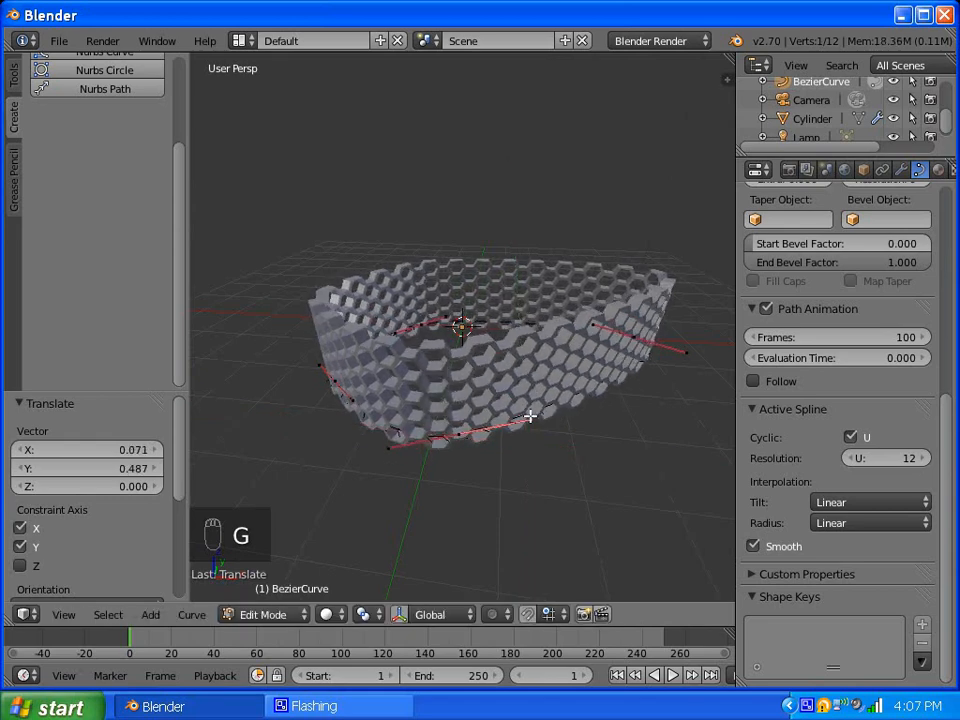
scroll(566, 409, "up", 3)
scroll(566, 409, "down", 3)
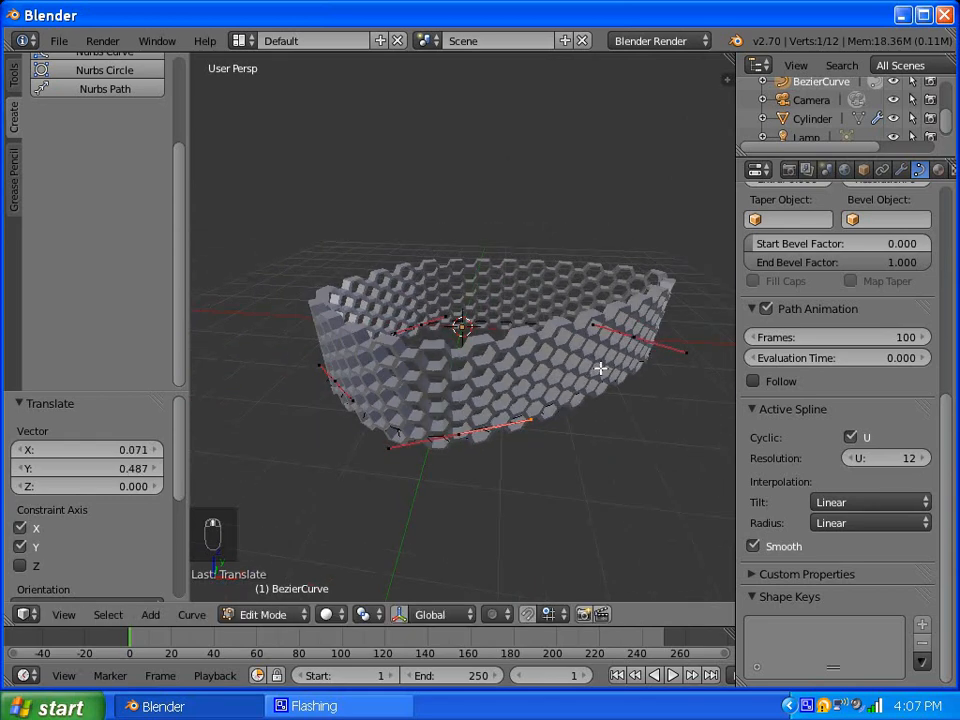
Step: Rotate the control point on the loop's positive X side about -50° around the Z axis
right_click(636, 337)
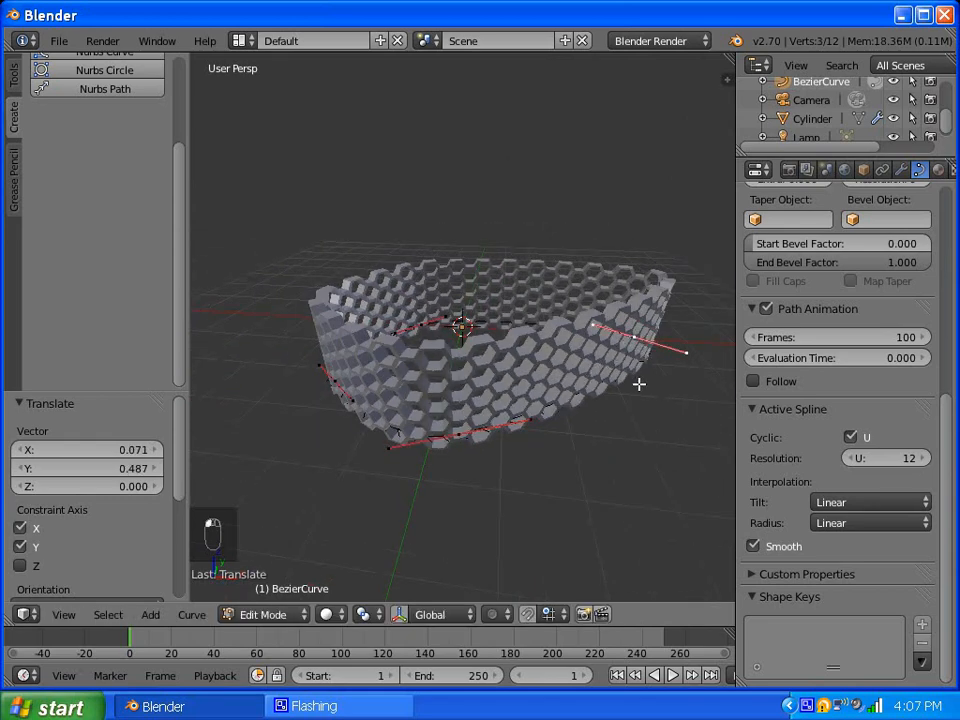
key("r")
key("z")
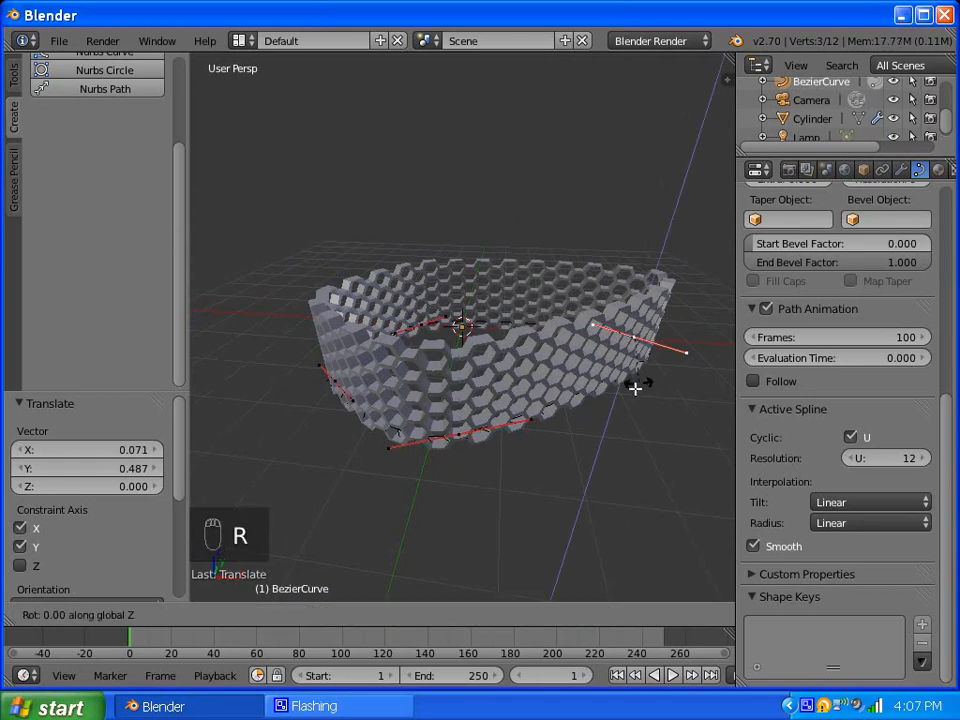
left_click(574, 395)
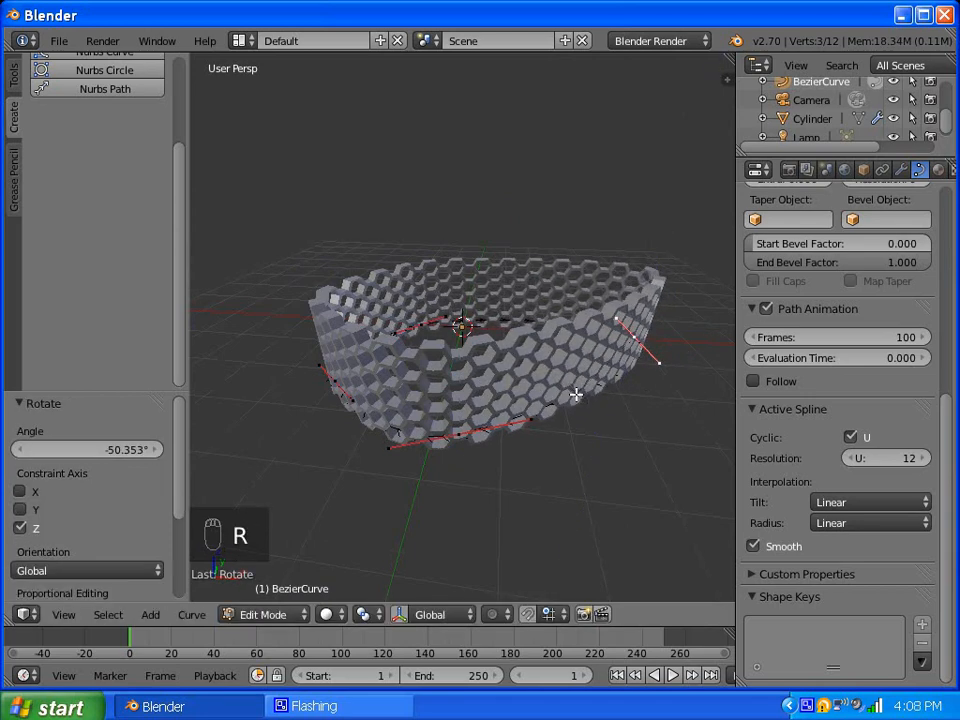
middle_click_drag(567, 402, 516, 428)
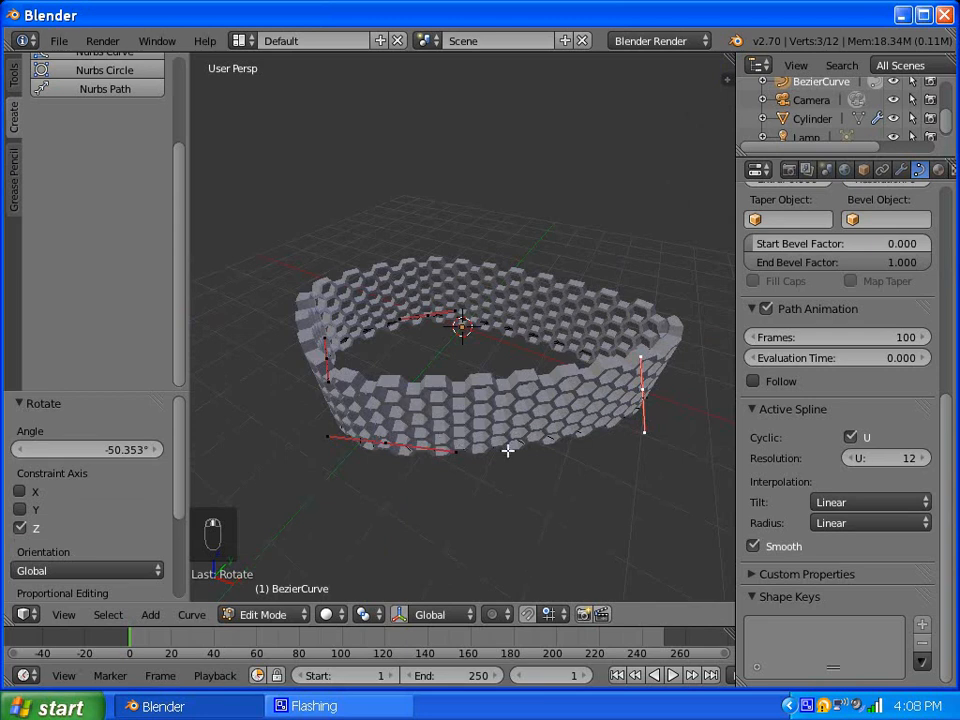
Step: Move the control point on the loop's positive X side about 0.73 in X and -0.99 in Y with Z locked
right_click(508, 451)
right_click(640, 402)
key("g")
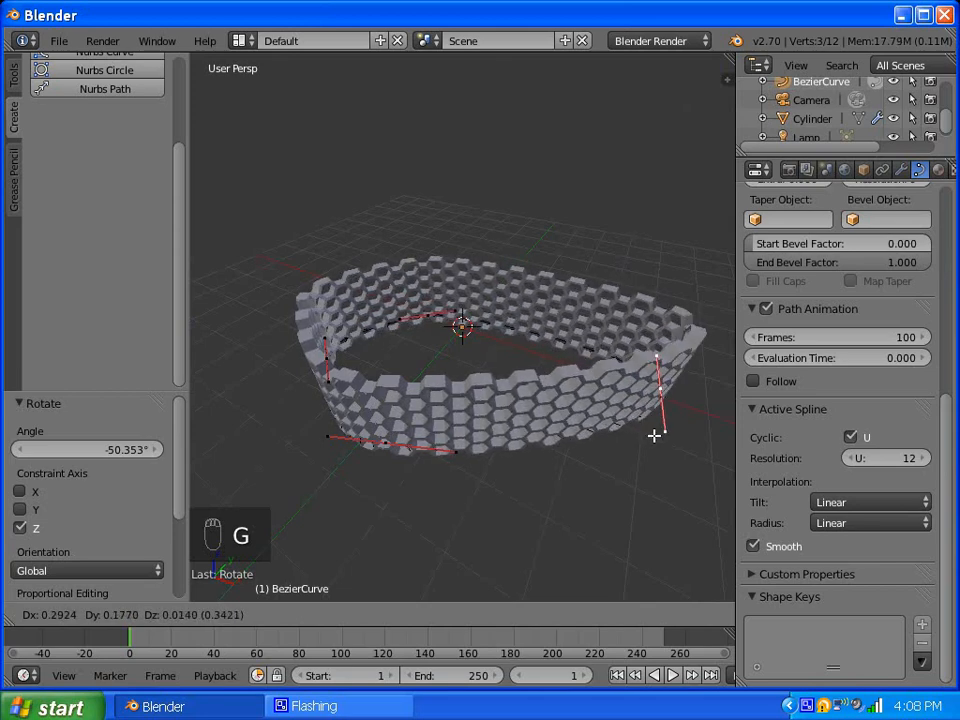
key("z")
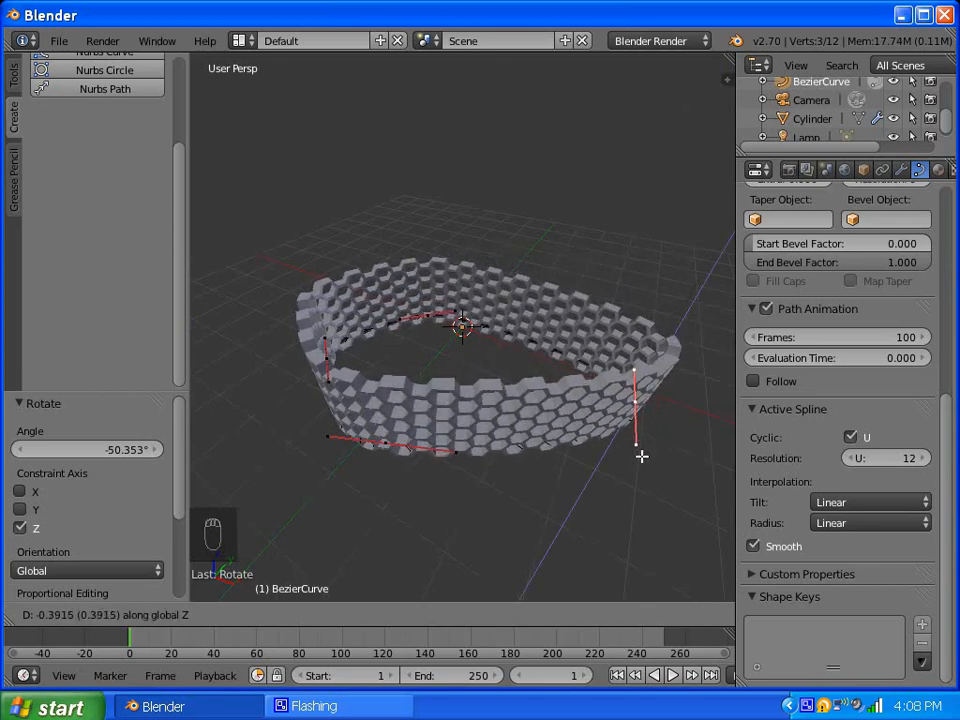
key("shift+z")
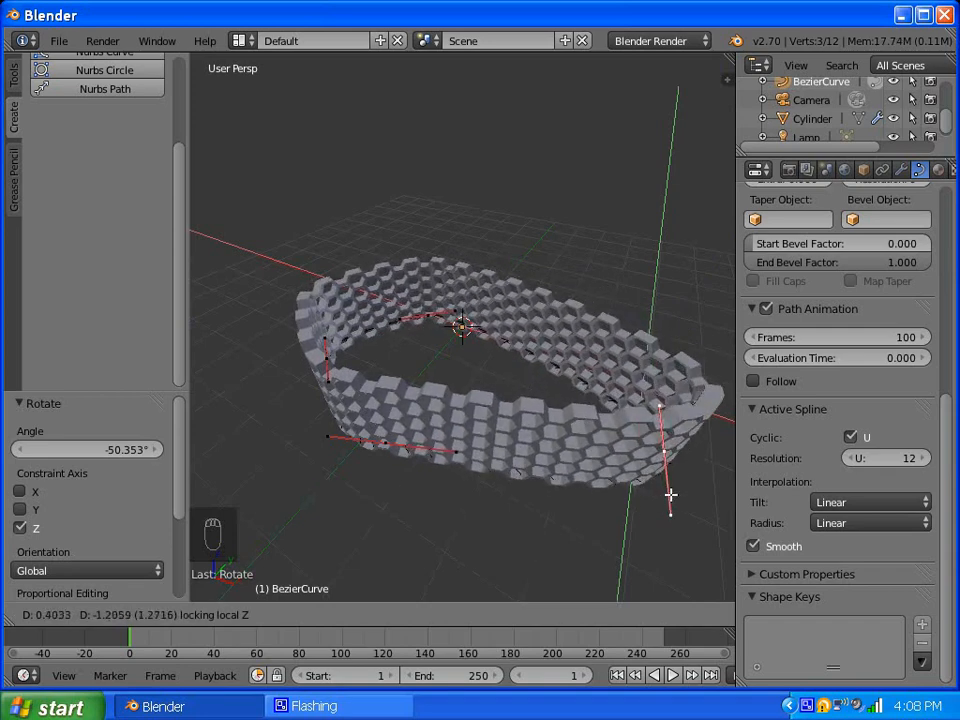
left_click(679, 495)
middle_click_drag(679, 495, 499, 433)
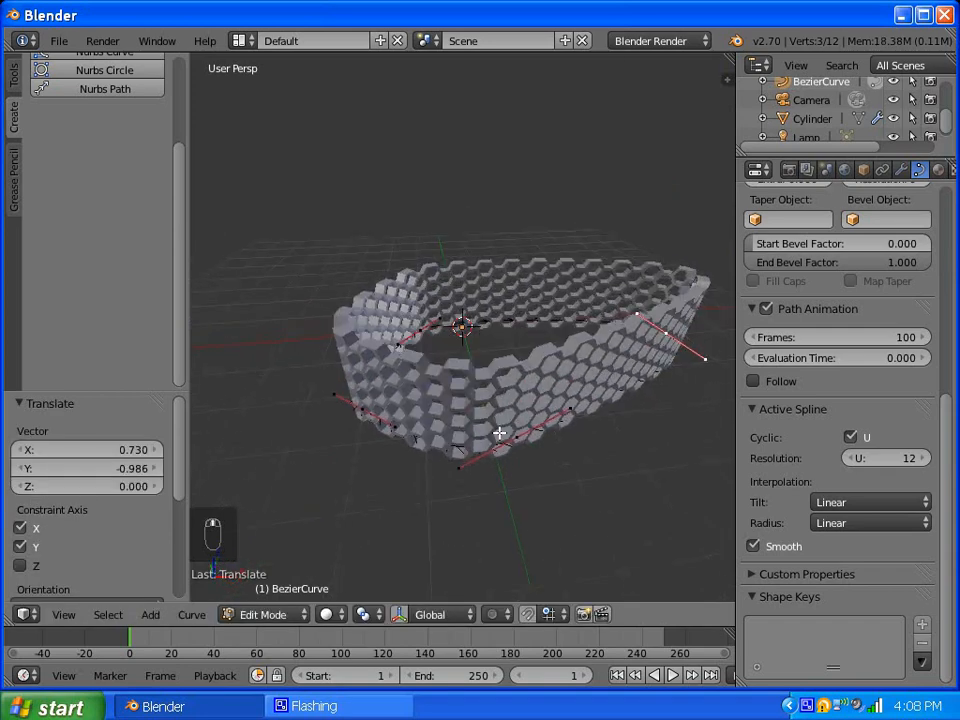
Step: Move the negative-X handle of the loop's front control point about -0.09 in X and 0.31 in Y with Z locked
scroll(475, 472, "up", 3)
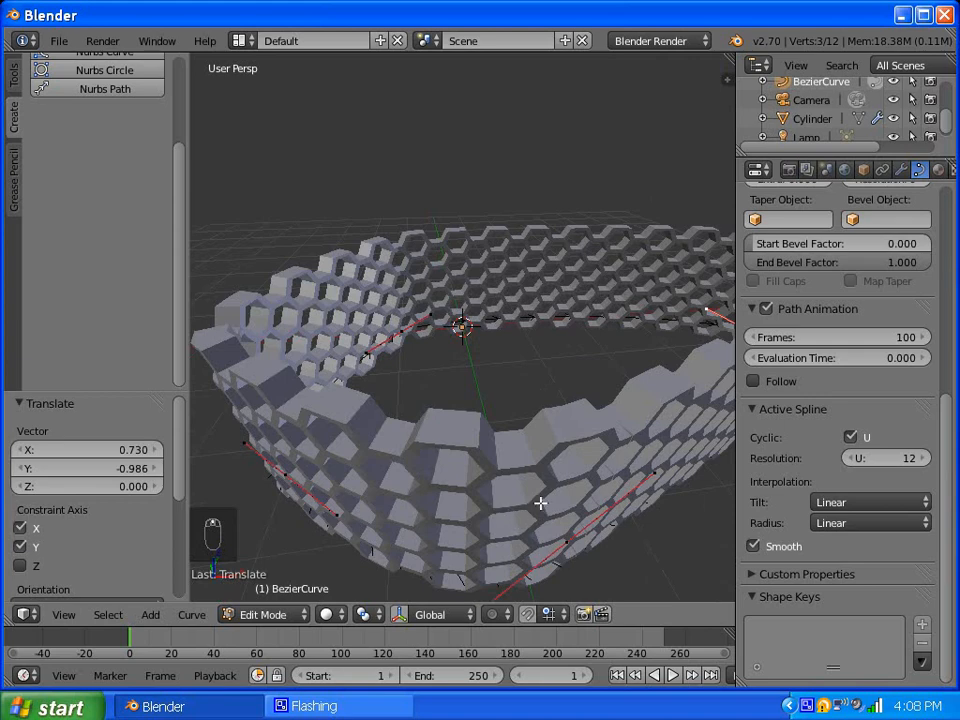
middle_click_drag(540, 503, 461, 521)
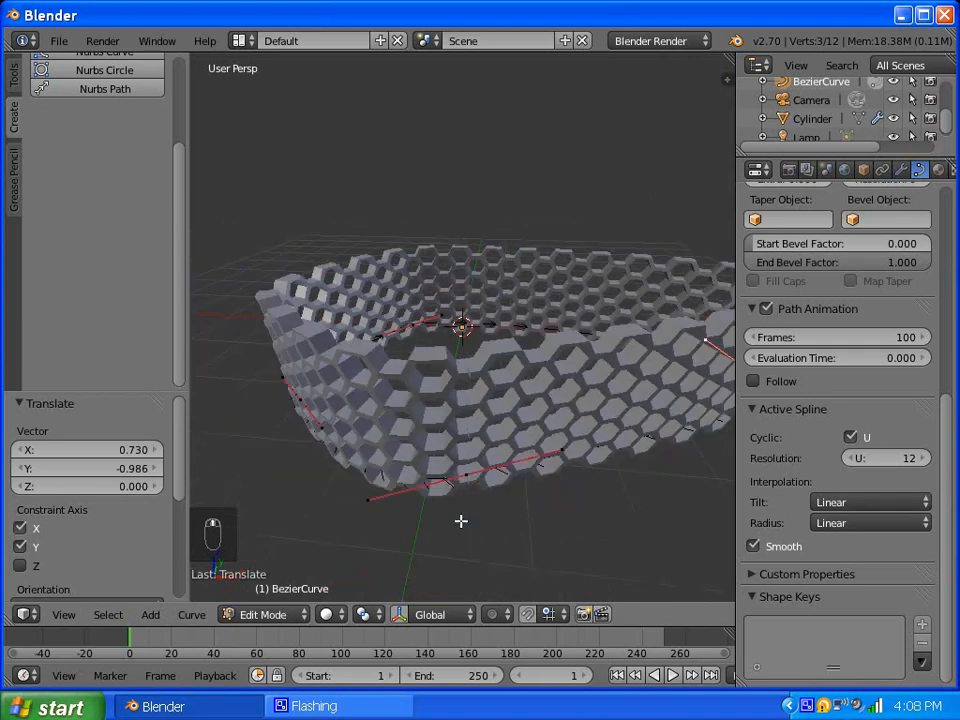
right_click(371, 501)
key("shift+z")
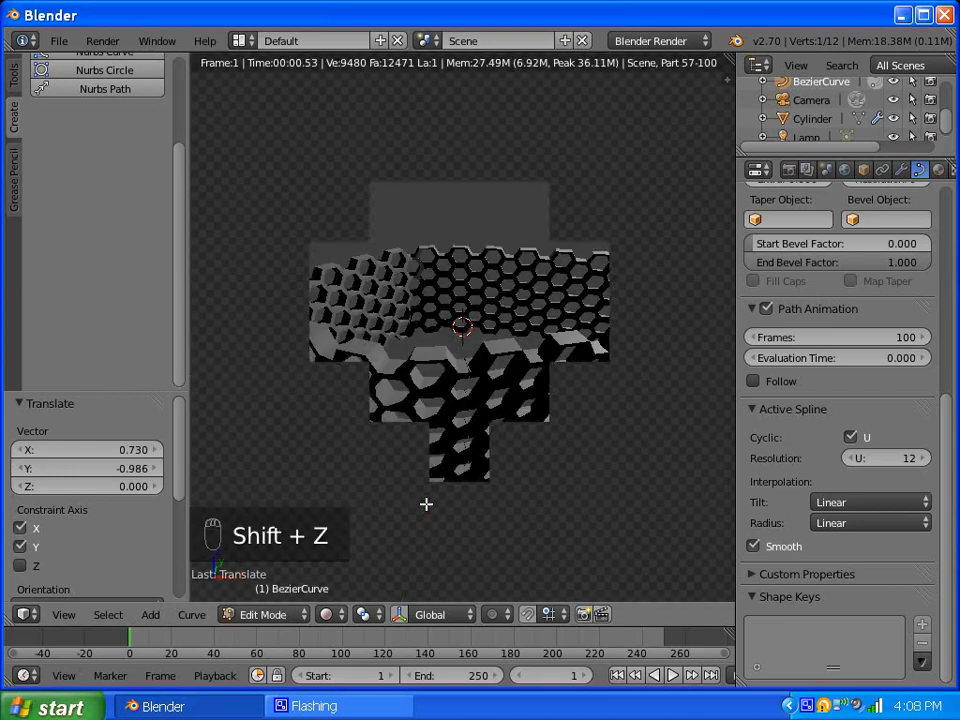
key("shift+z")
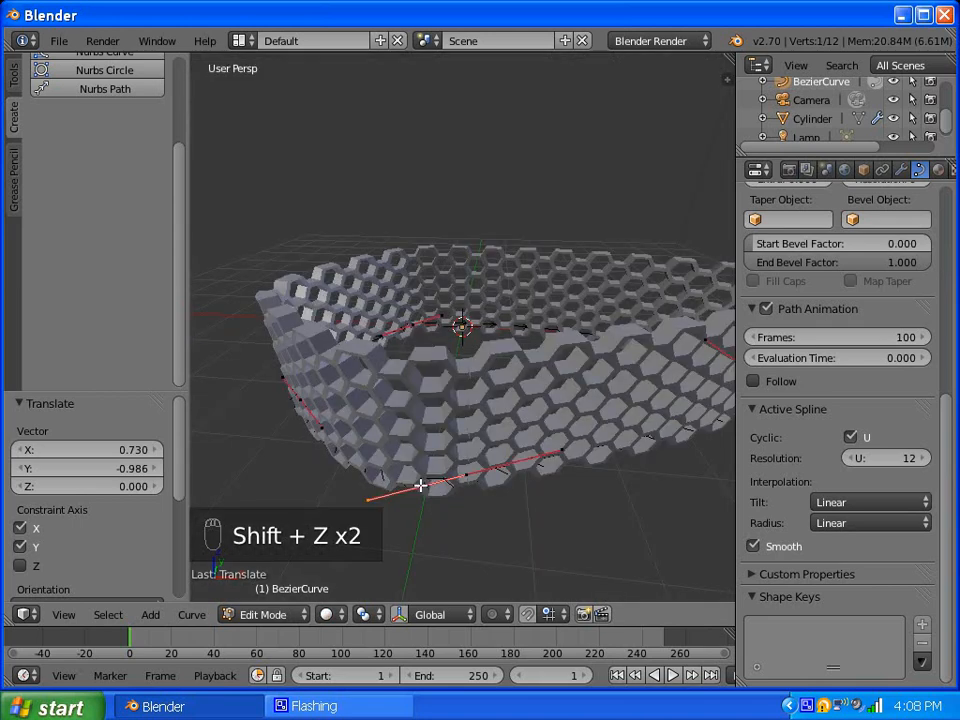
key("g")
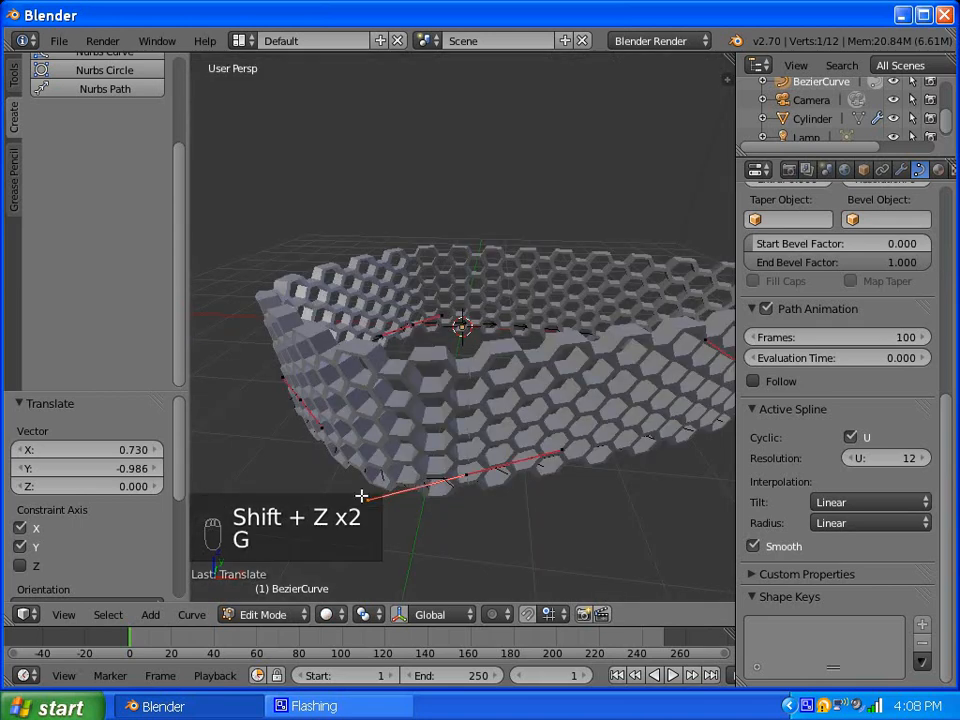
key("shift+z")
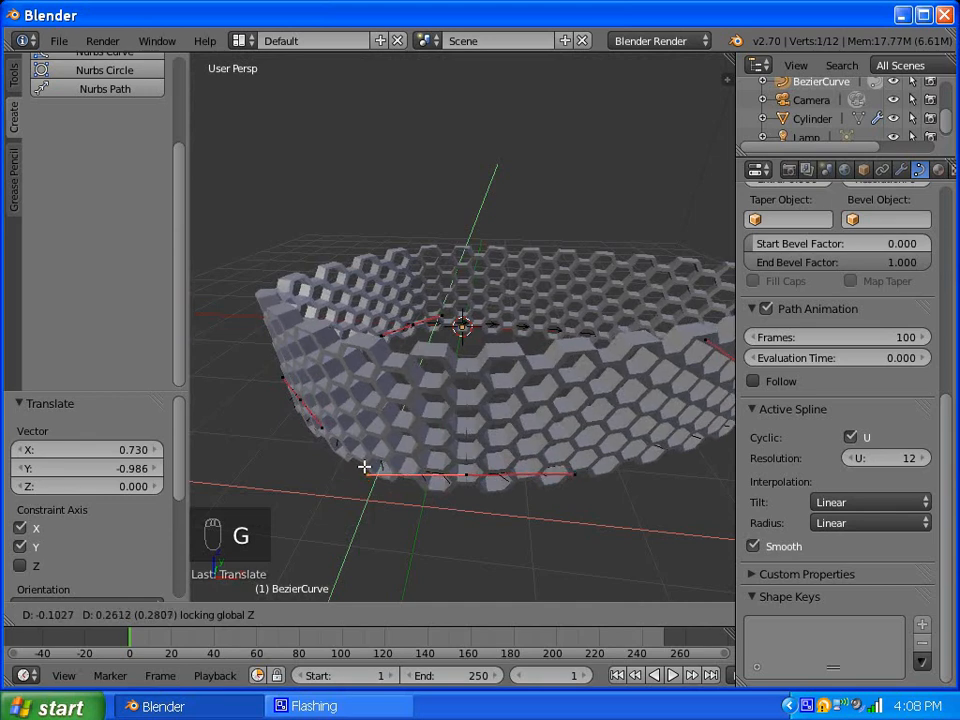
left_click(366, 465)
scroll(540, 493, "down", 2)
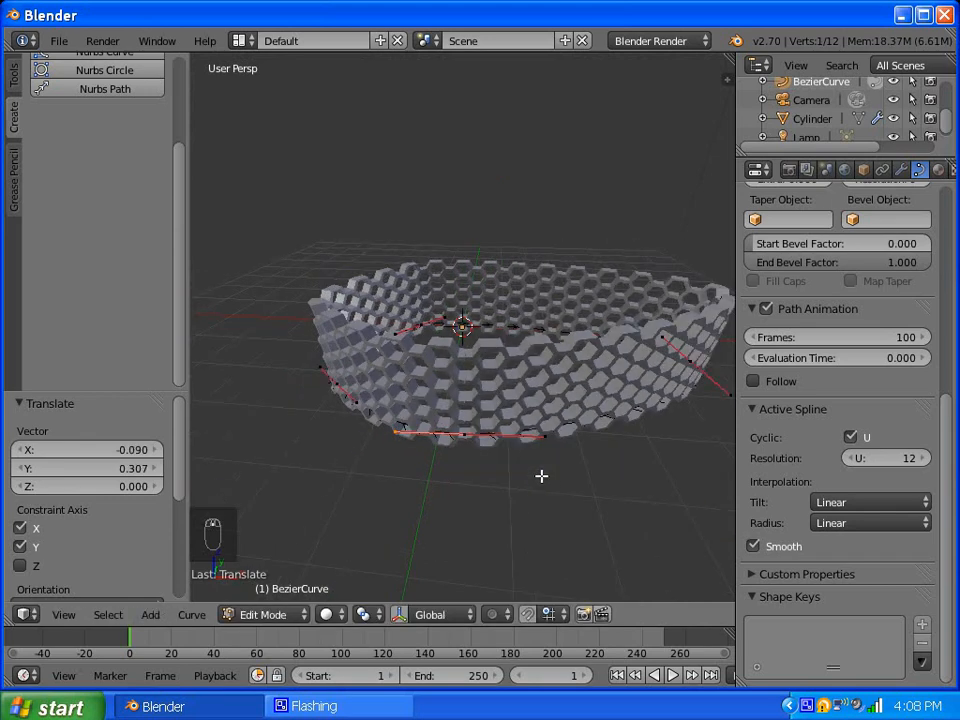
Step: Move the control point at the loop's front negative-X corner about -0.99 in X and -0.52 in Y with Z locked
middle_click_drag(428, 346, 435, 405)
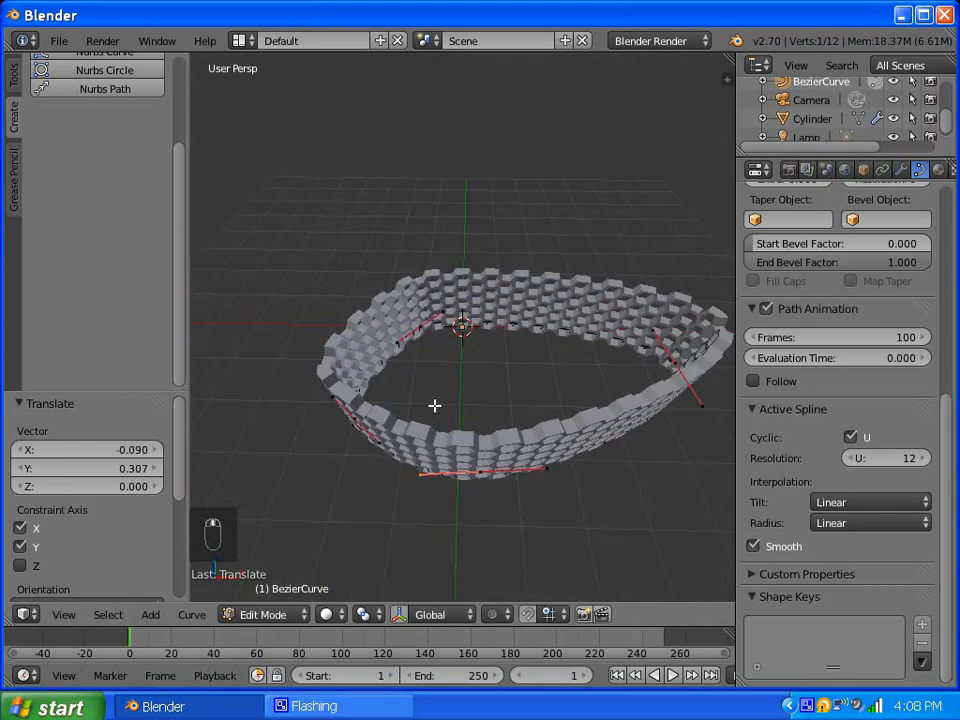
scroll(326, 388, "up", 1)
scroll(449, 398, "down", 1)
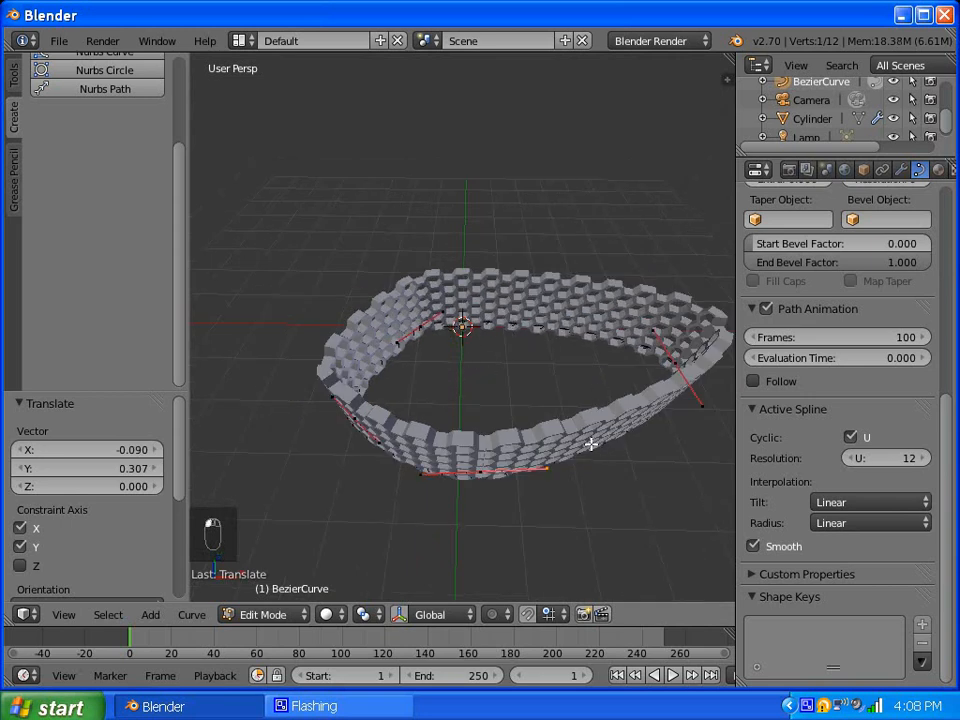
right_click(358, 429)
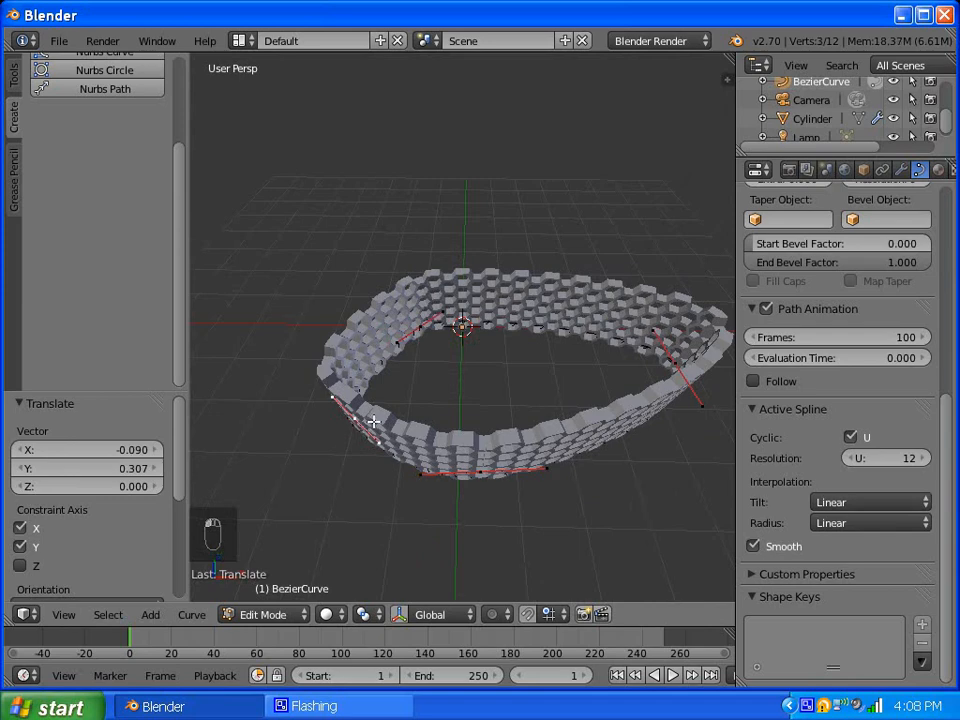
key("g")
key("shift+z")
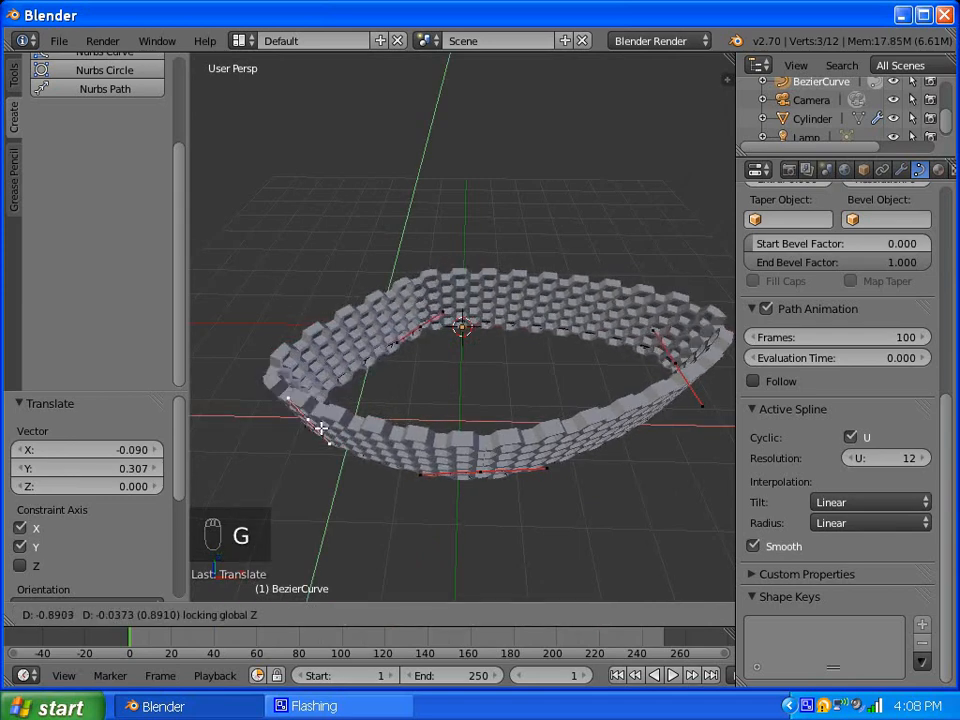
left_click(312, 448)
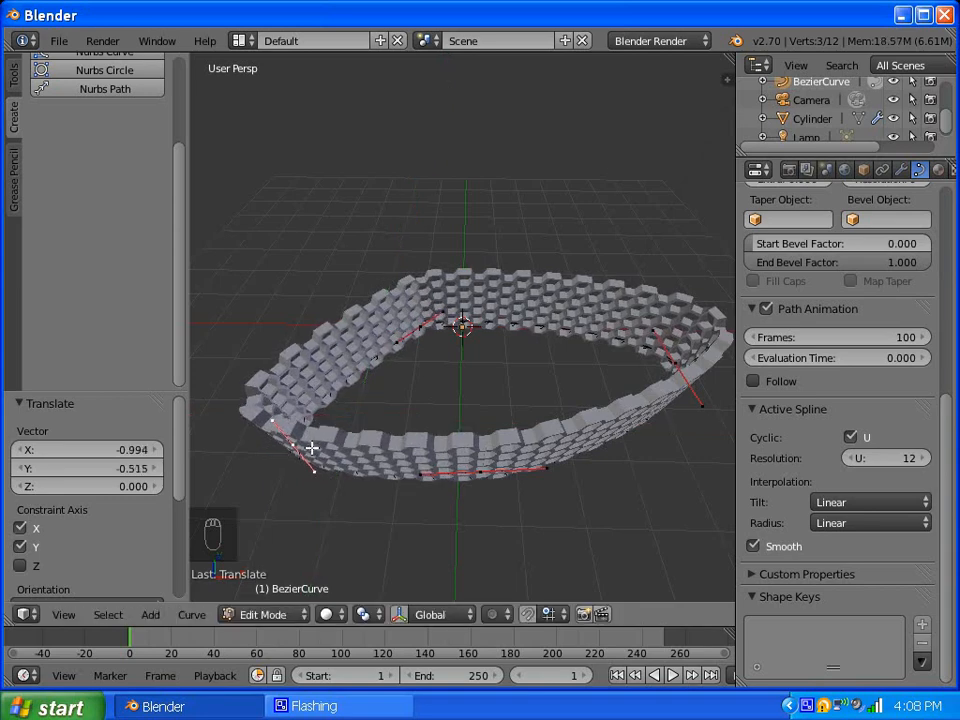
Step: Move the loop's whole front control point about 0.35 in X and 0.57 in Y with Z locked
scroll(459, 456, "up", 2)
middle_click_drag(482, 466, 456, 433)
scroll(416, 439, "up", 4)
scroll(408, 445, "down", 2)
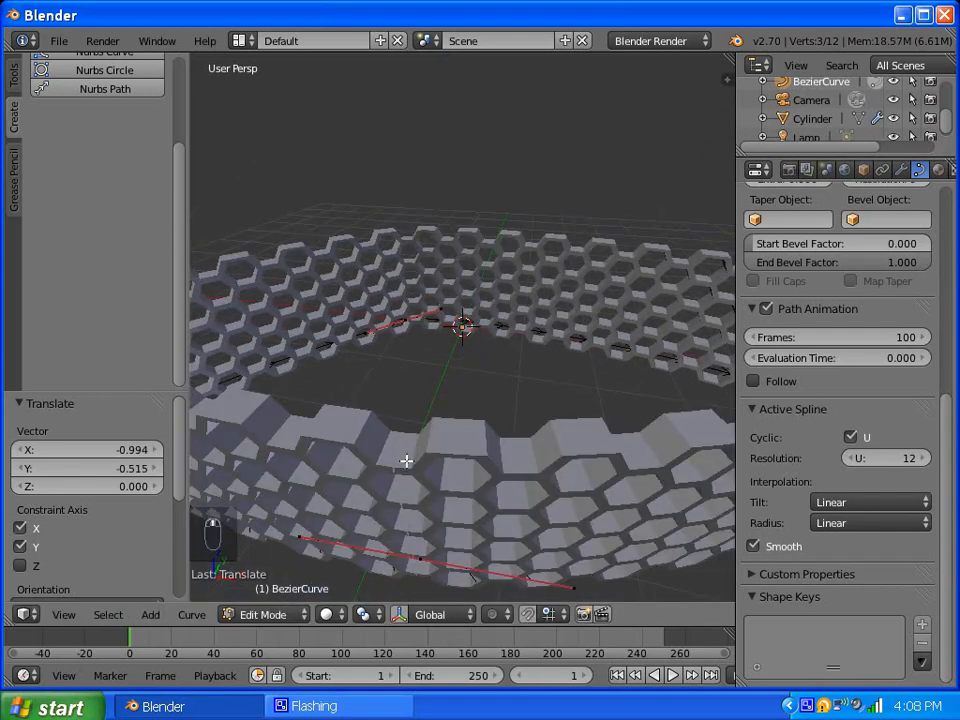
right_click(430, 558)
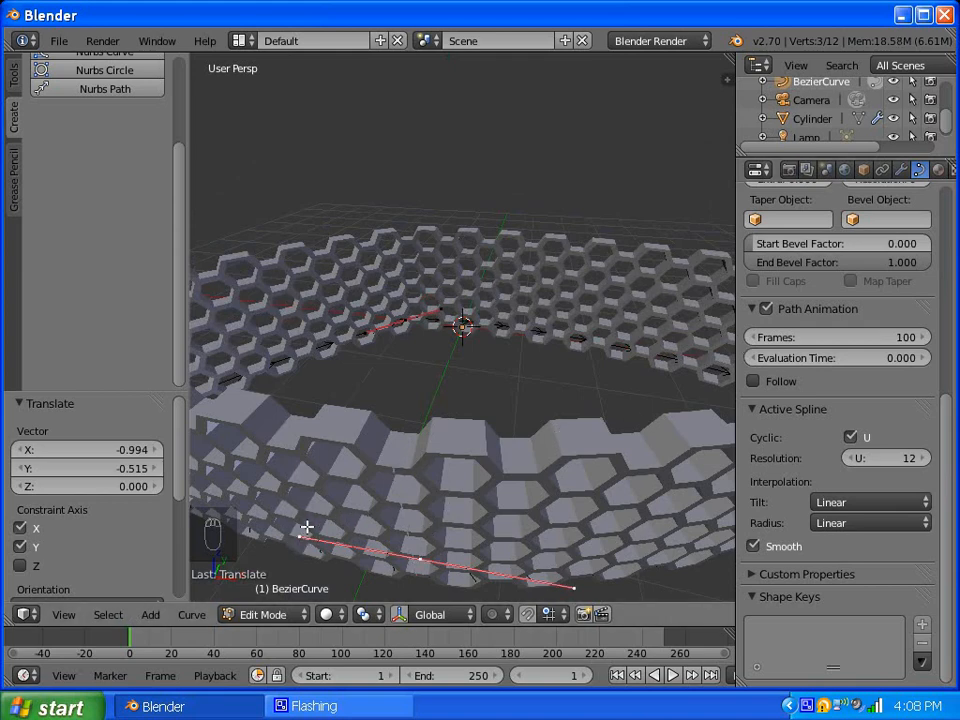
key("g")
key("z")
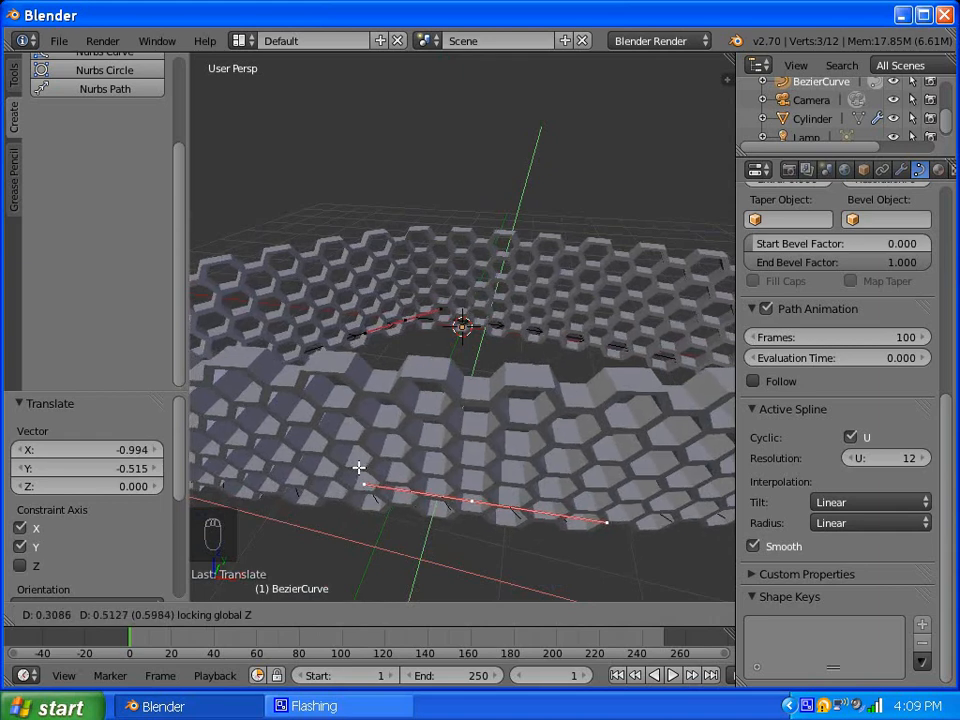
left_click(365, 462)
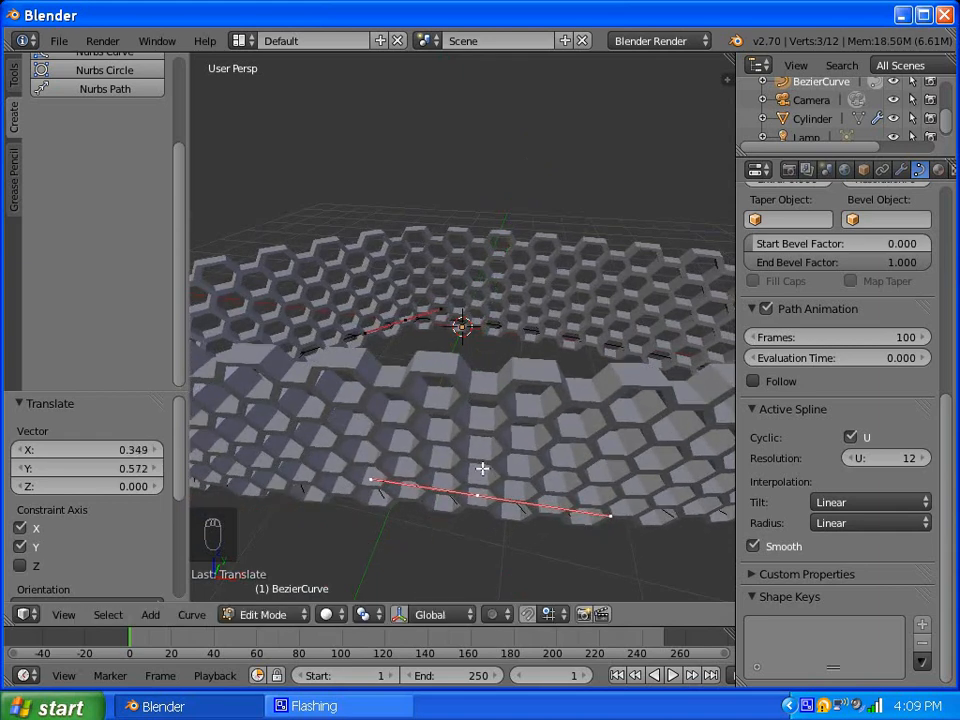
Step: Move the positive-X handle of the front control point freely by about 0.12 in X, 0.26 in Y and 0.07 in Z
scroll(572, 339, "down", 5)
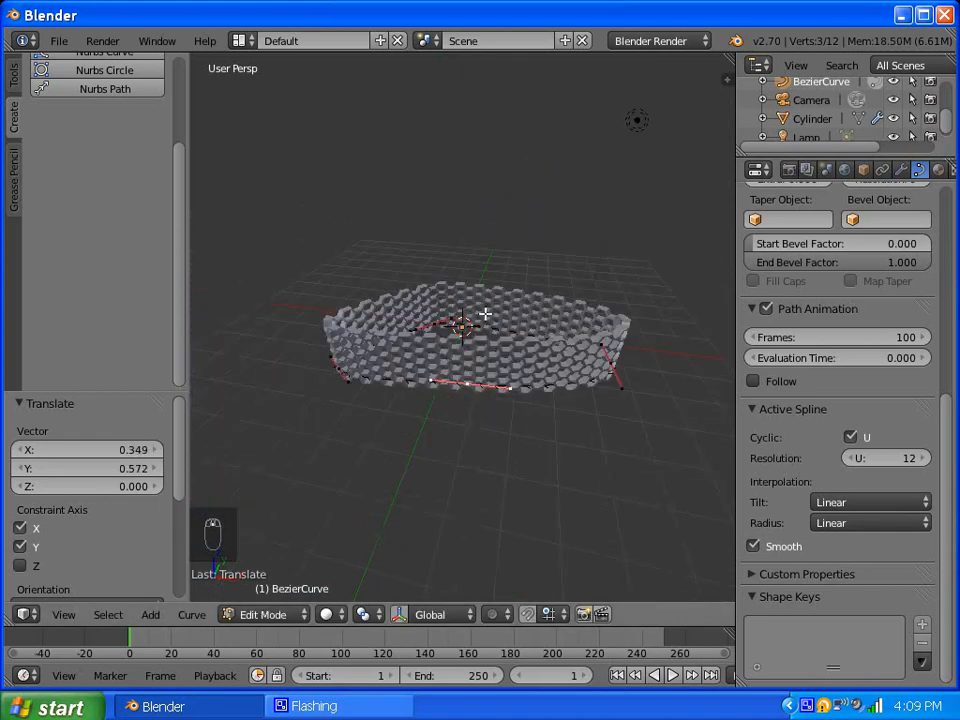
middle_click_drag(484, 315, 460, 397)
scroll(460, 397, "up", 1)
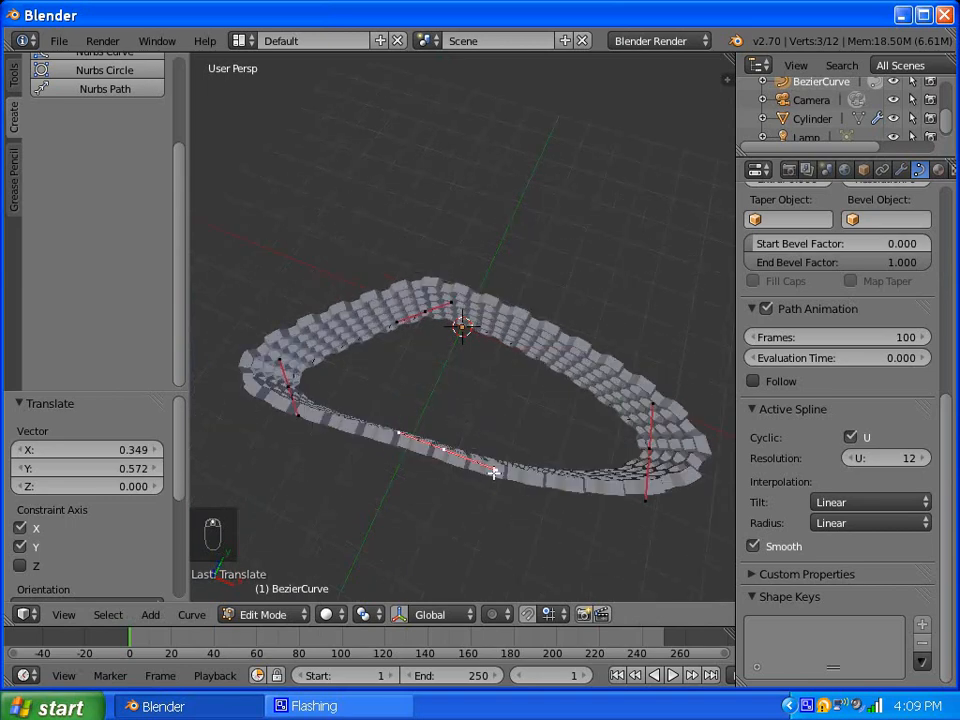
right_click(497, 470)
key("g")
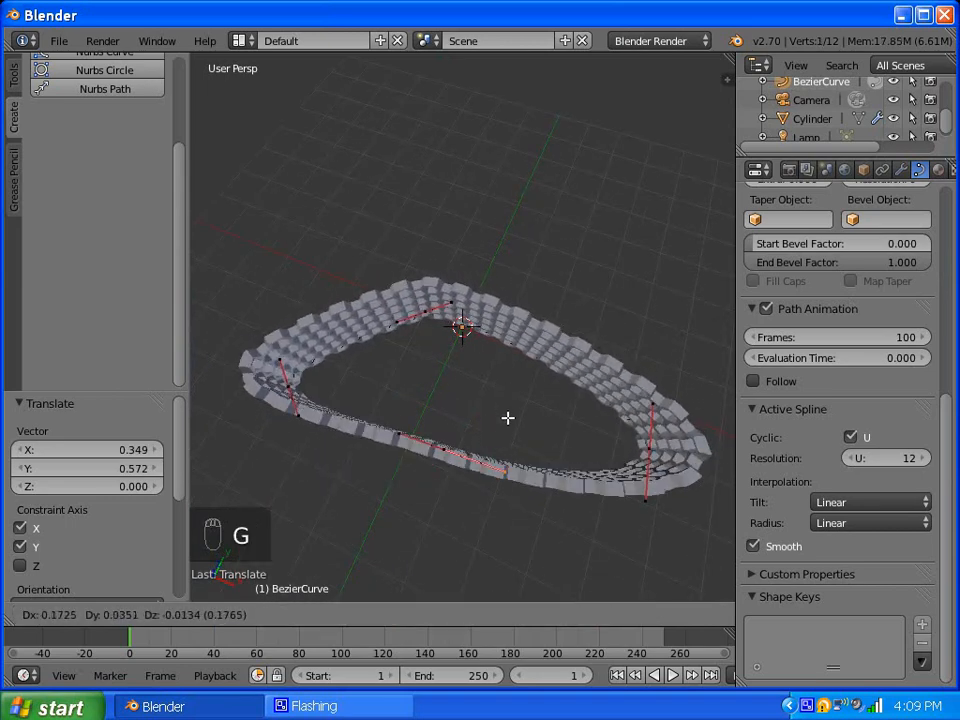
left_click(510, 405)
Step: Move the loop's whole front control point about 0.10 in X and -1.13 in Y with Z locked
middle_click_drag(457, 440, 555, 340)
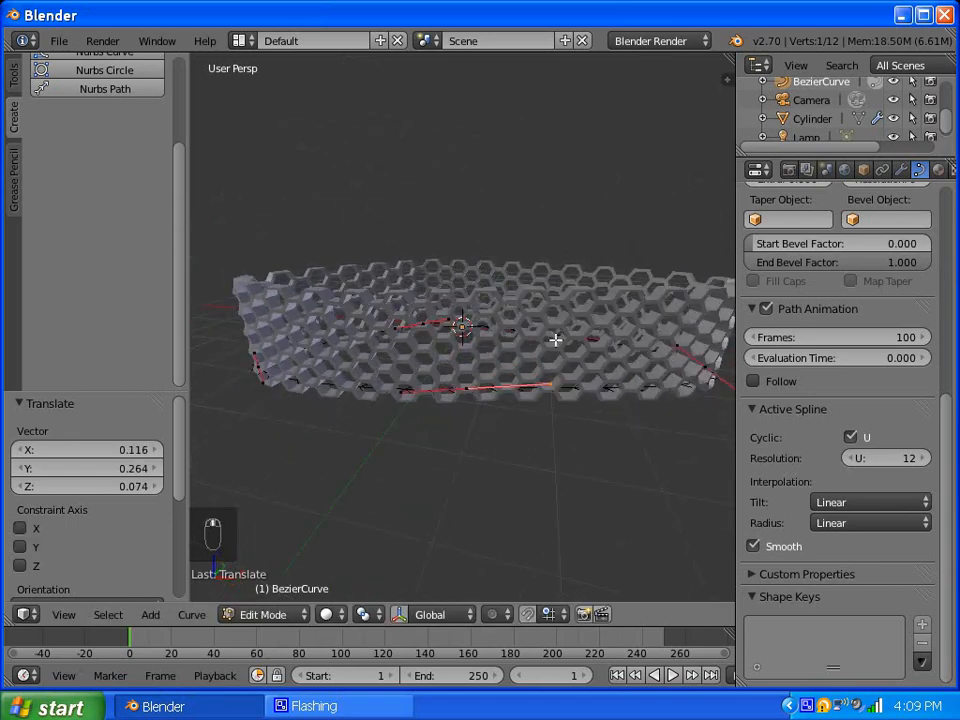
right_click(472, 387)
key("g")
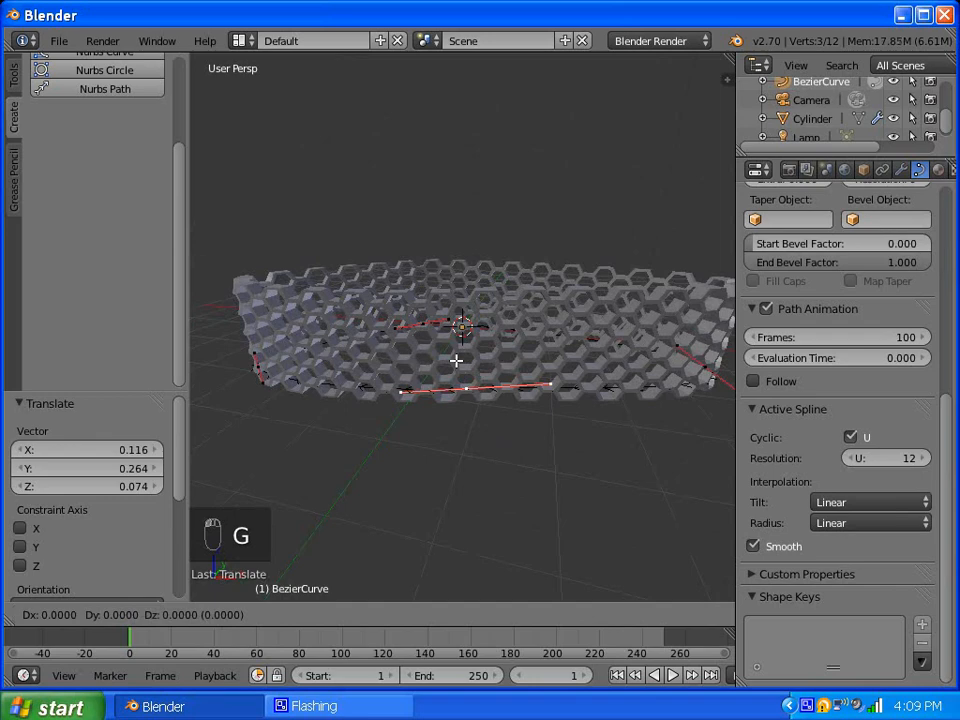
key("shift+z")
left_click(454, 398)
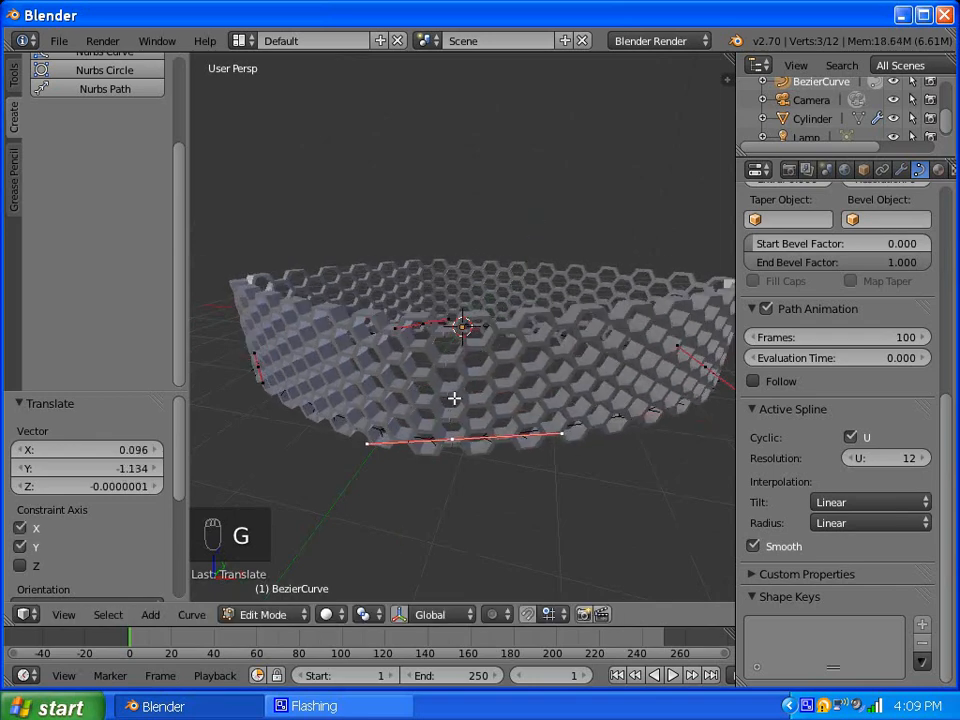
key("g")
key("z")
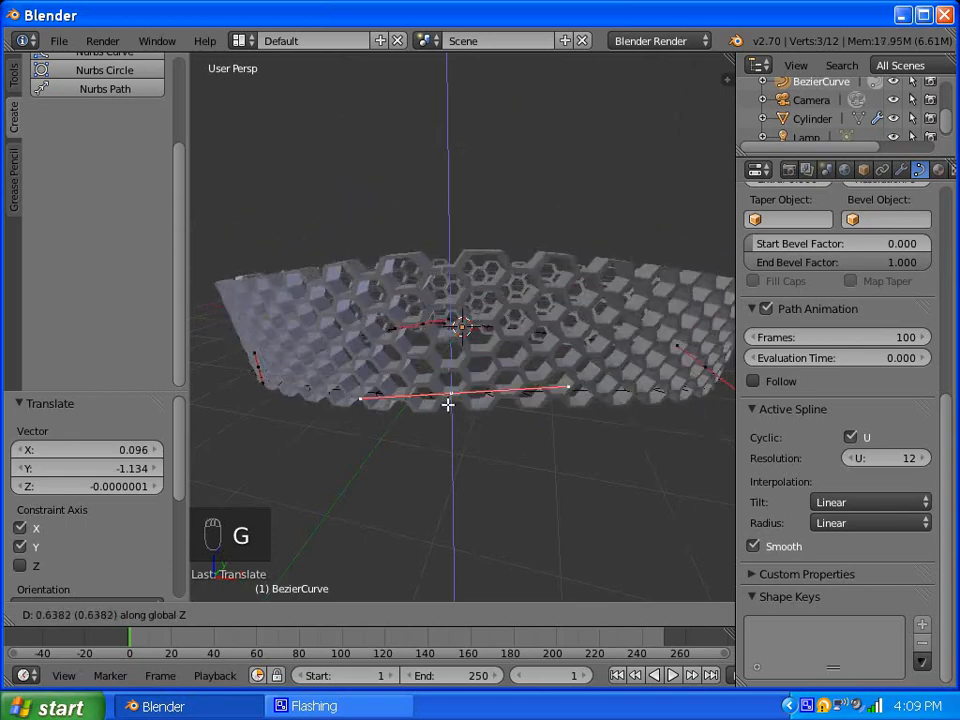
left_click(428, 372)
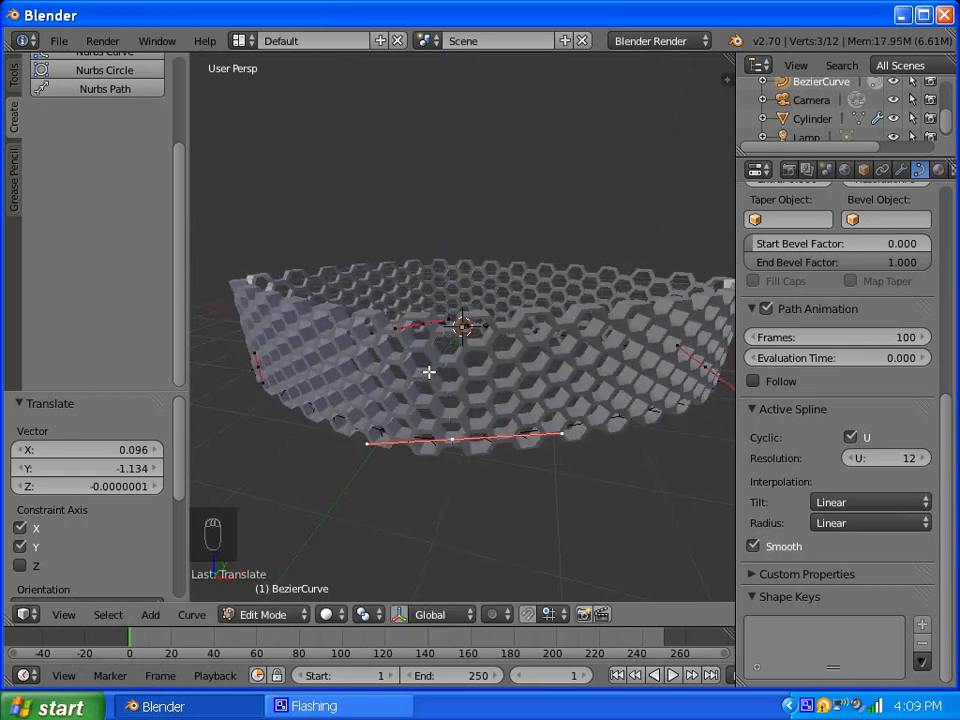
Step: Return to Object Mode, select the honeycomb mesh and show its modifier settings
middle_click_drag(600, 364, 486, 319)
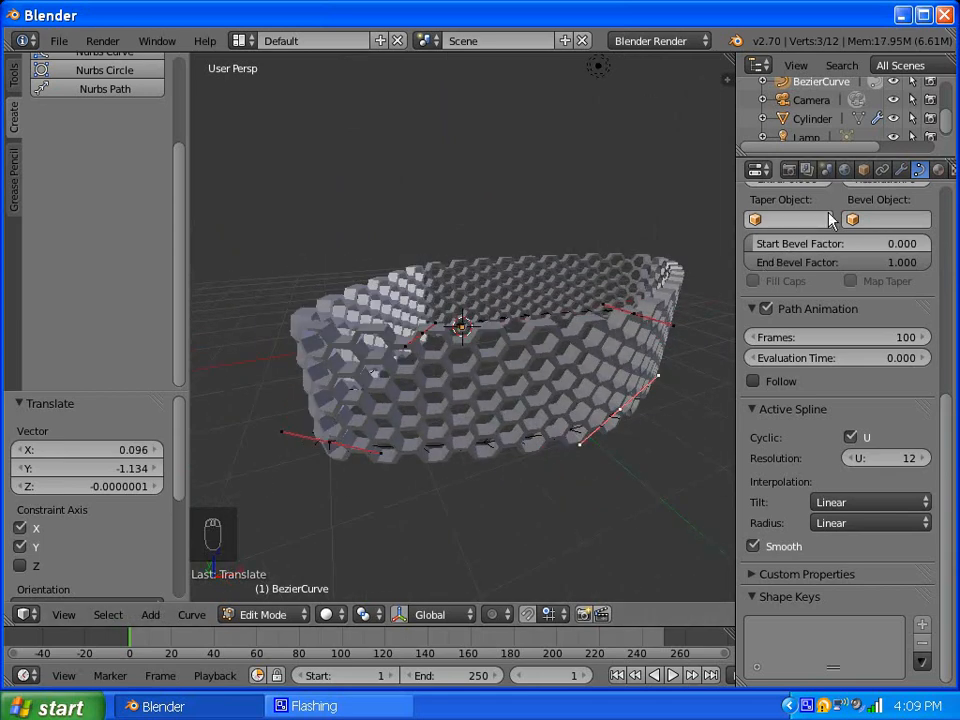
right_click(438, 344)
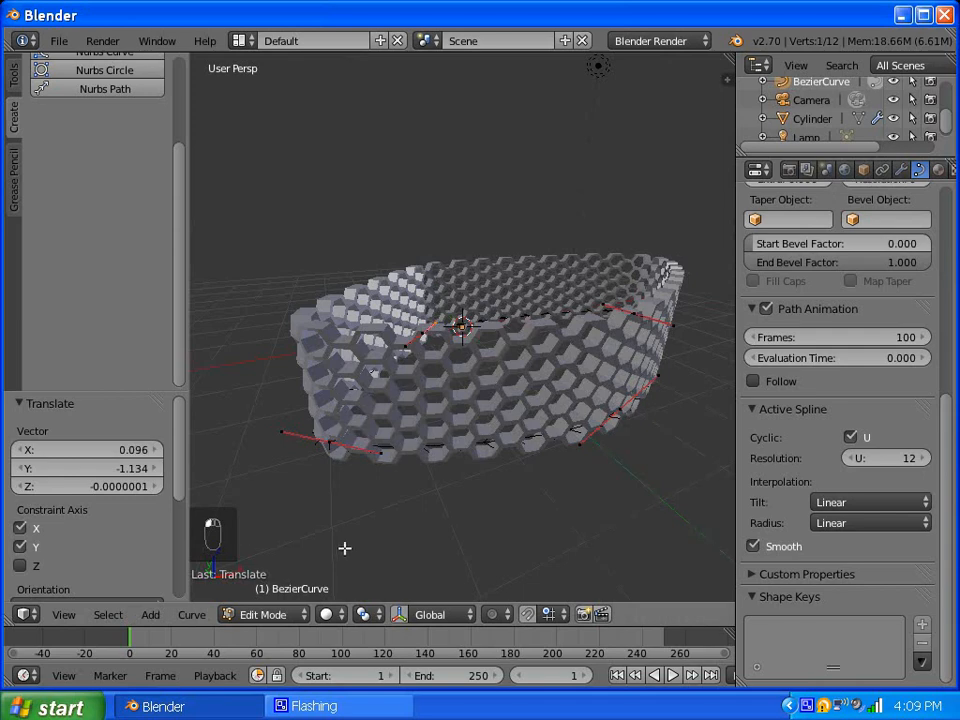
left_click(266, 614)
left_click(274, 591)
right_click(512, 415)
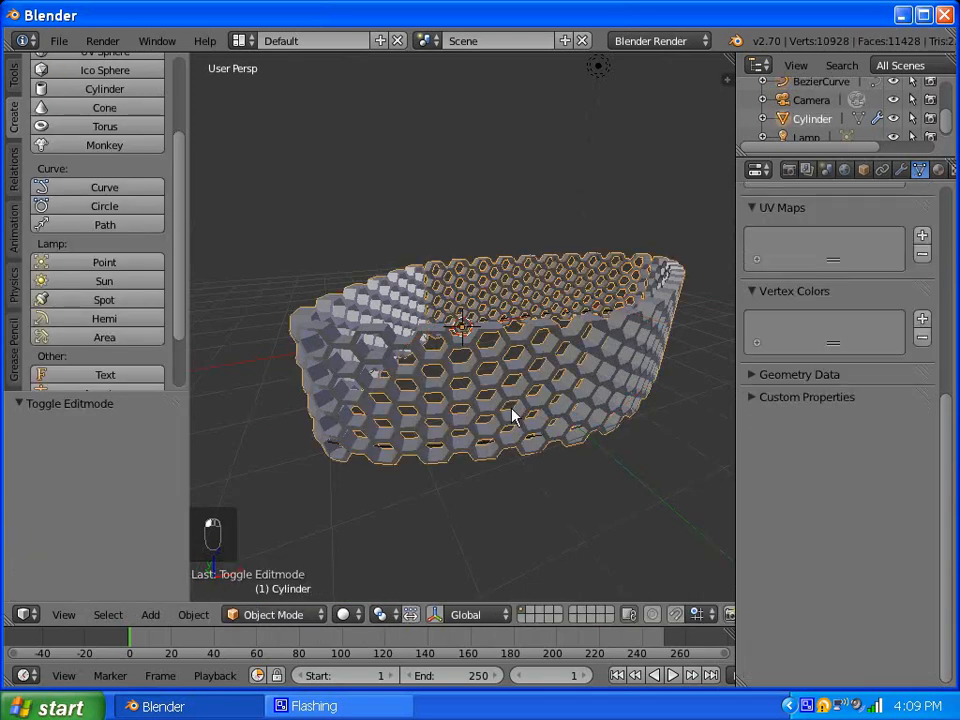
scroll(944, 385, "up", 8)
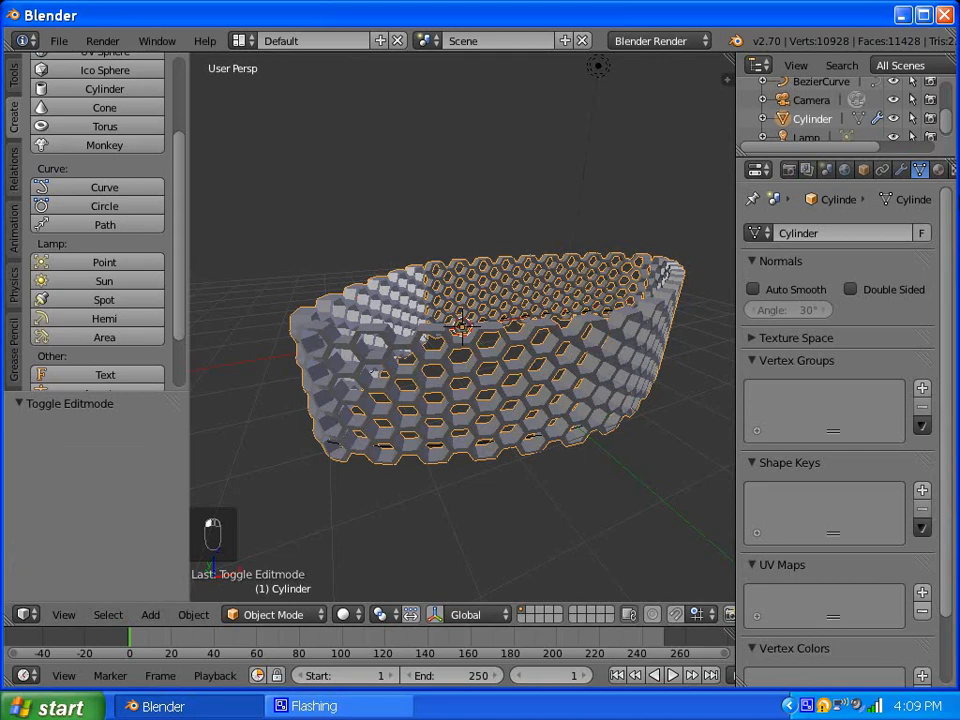
left_click(903, 170)
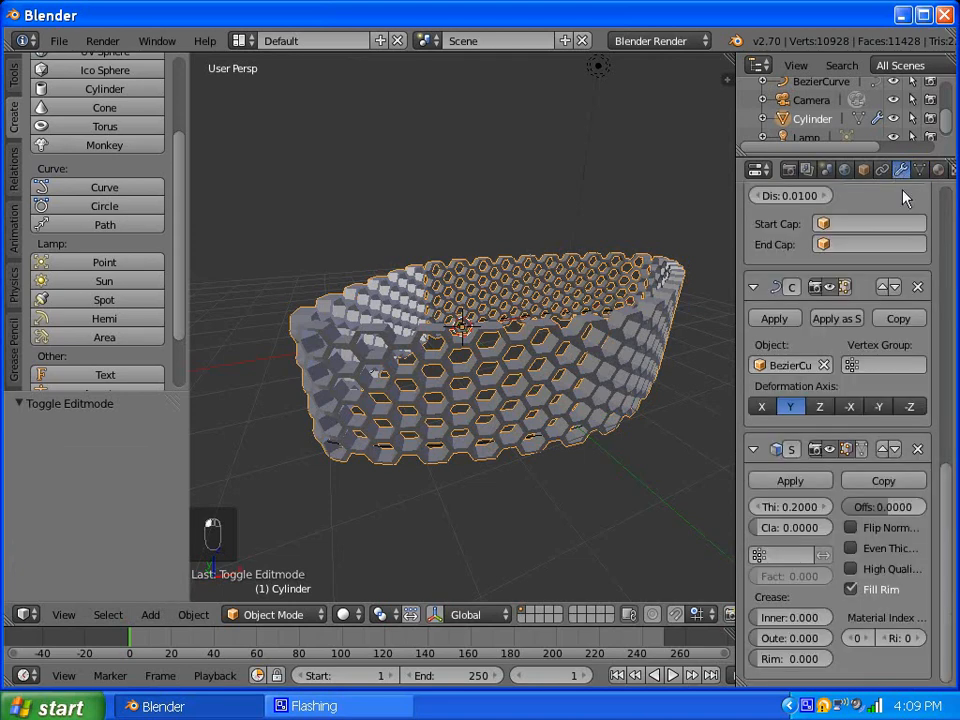
Step: Raise the fixed count of the honeycomb mesh's first Array modifier to 9
left_click_drag(950, 515, 959, 234)
left_click(920, 338)
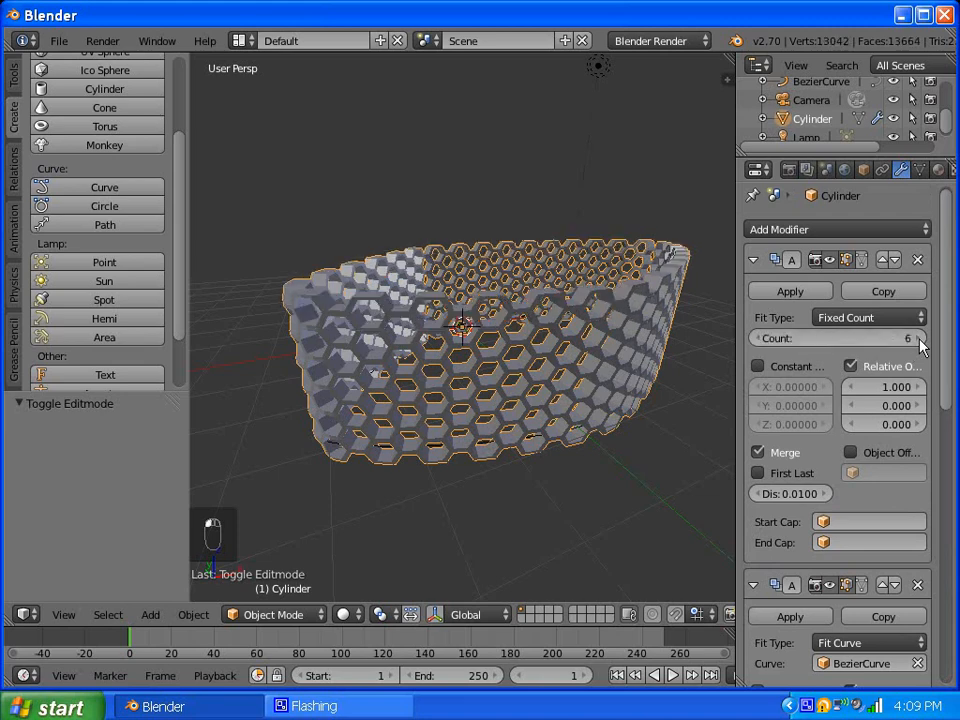
left_click(920, 338)
left_click(919, 340)
left_click(919, 340)
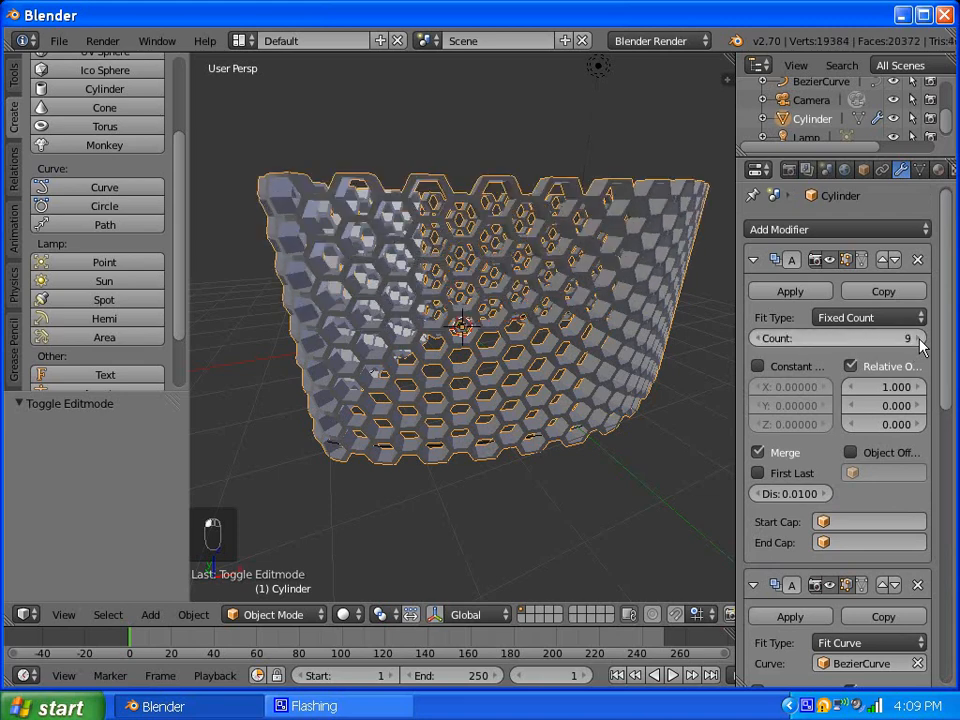
Step: Lower the fixed count of the honeycomb mesh's first Array modifier to 1
left_click(762, 340)
left_click(762, 340)
left_click(762, 340)
left_click(762, 340)
left_click(762, 340)
left_click(762, 340)
left_click(762, 340)
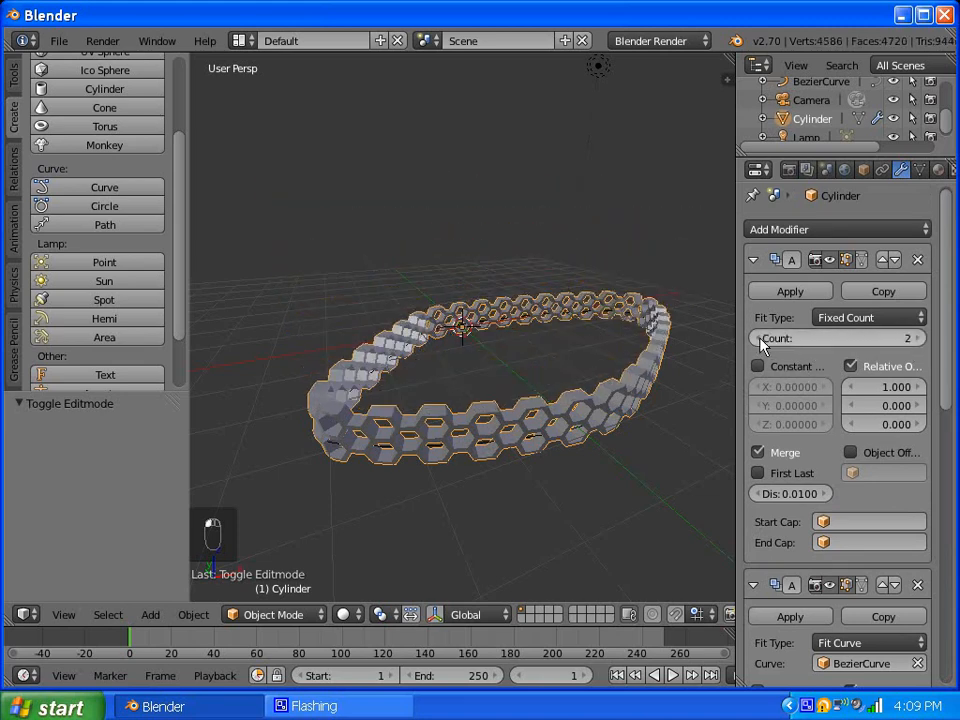
left_click(762, 340)
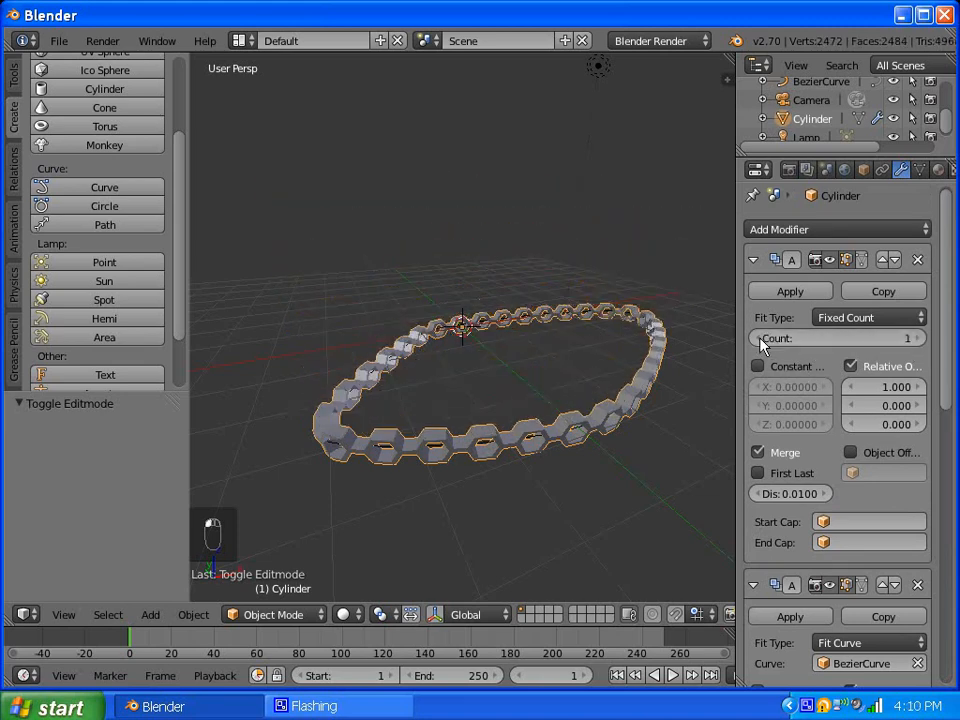
Step: Increase the fixed count of the honeycomb mesh's first Array modifier to 10
left_click(913, 340)
left_click(913, 340)
left_click(913, 340)
left_click(913, 340)
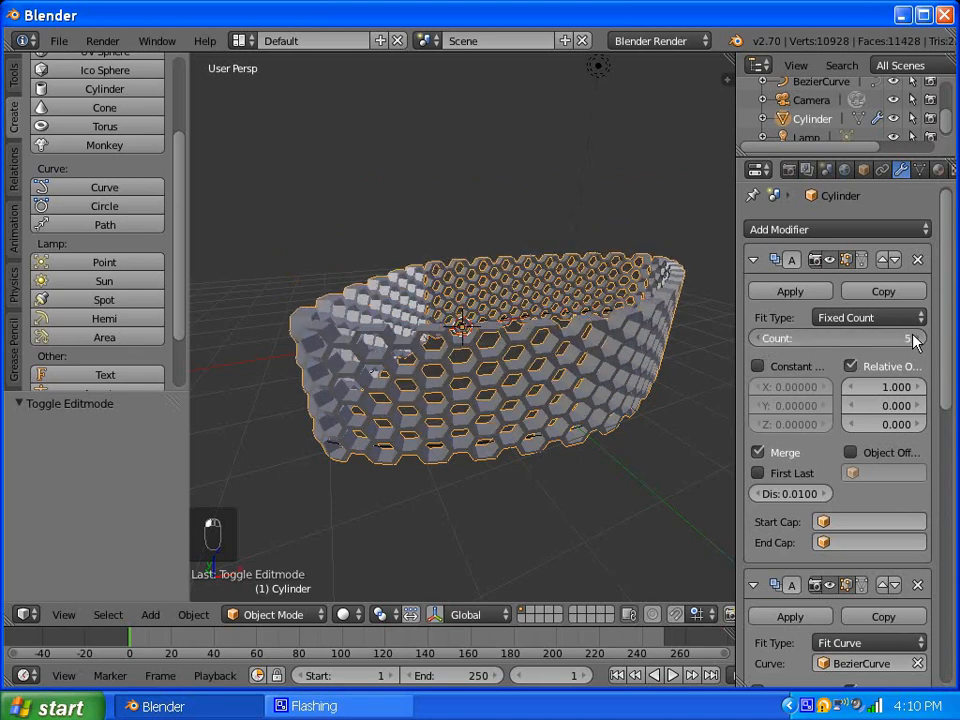
left_click(913, 340)
left_click(913, 340)
left_click(913, 340)
left_click(913, 340)
left_click(913, 340)
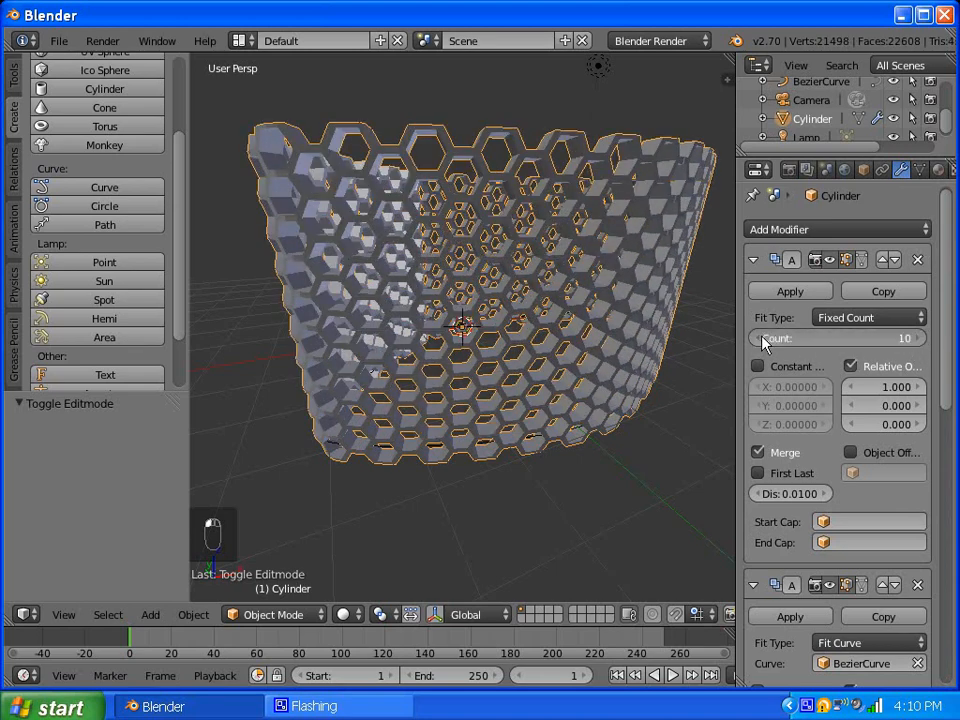
Step: Reduce the first Array modifier's fixed count to 1 so the ring is a single row of hexagons
left_click(762, 340)
left_click(762, 340)
left_click(762, 340)
left_click(762, 340)
left_click(762, 340)
left_click(762, 340)
left_click(762, 340)
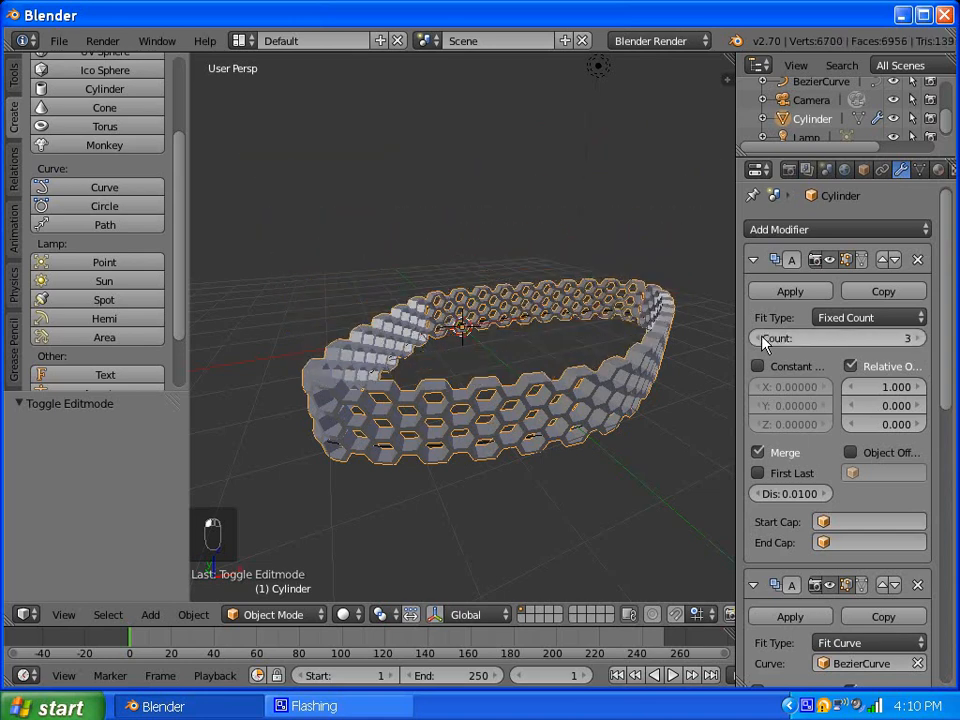
left_click(762, 340)
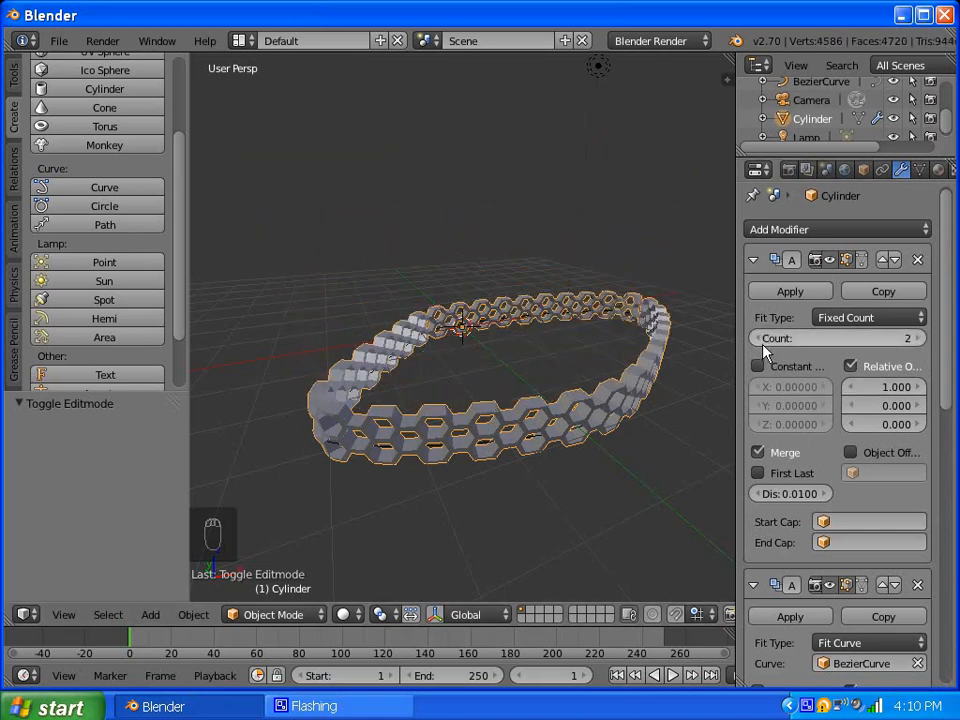
left_click(762, 340)
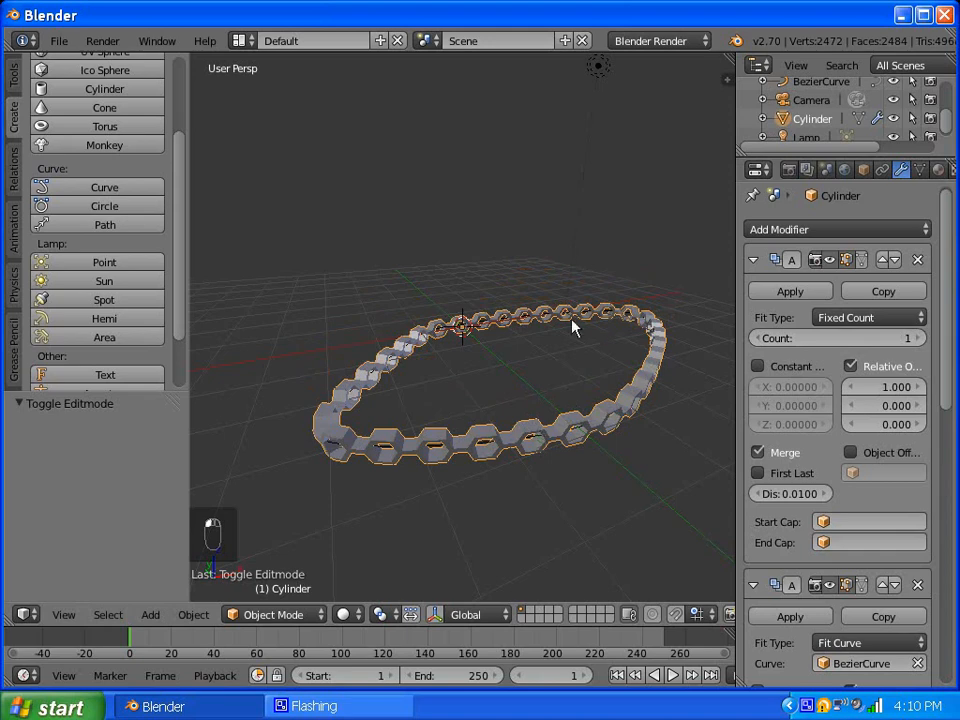
mouse_move(497, 371)
middle_mouse_down()
mouse_move(448, 409)
mouse_move(495, 376)
mouse_move(422, 336)
mouse_move(499, 354)
middle_mouse_up()
scroll(499, 352, "up", 3)
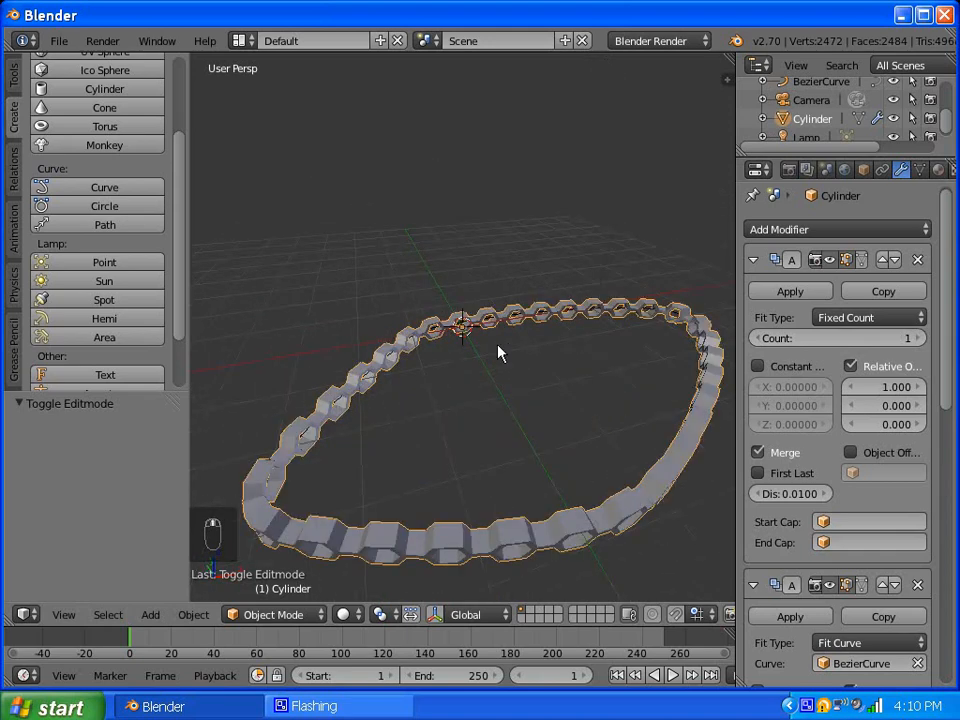
scroll(473, 343, "down", 2)
scroll(468, 348, "up", 4)
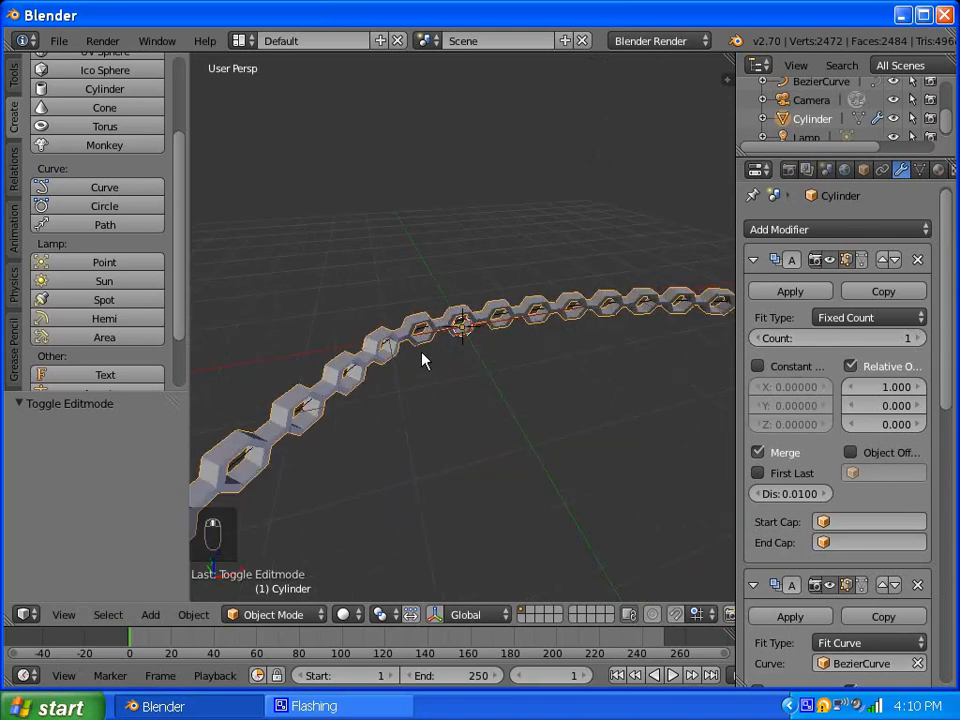
left_click(279, 616)
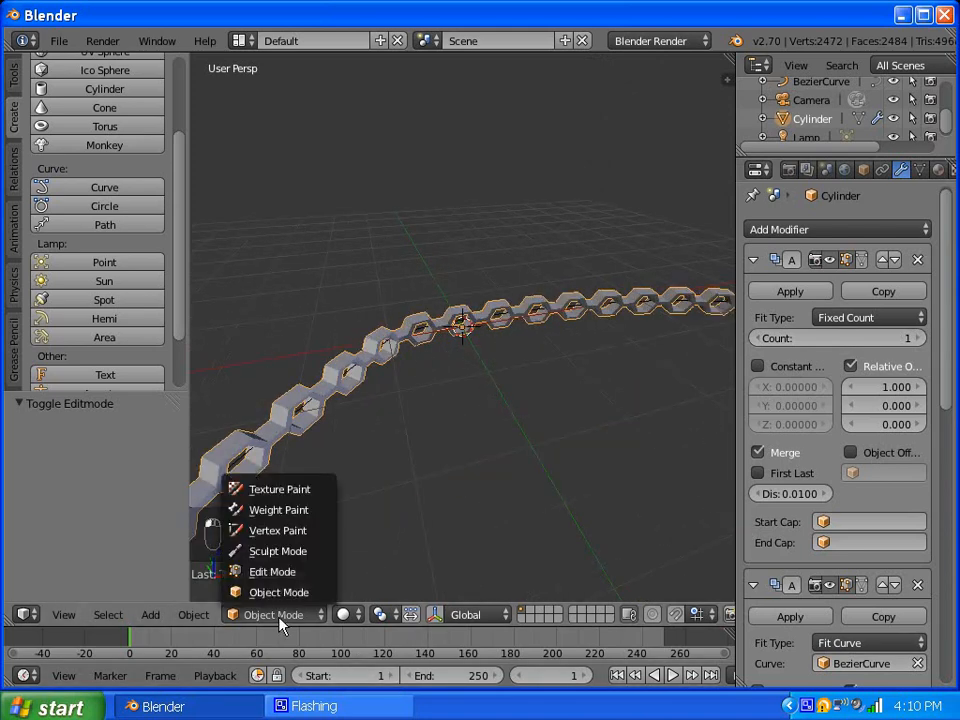
left_click(279, 572)
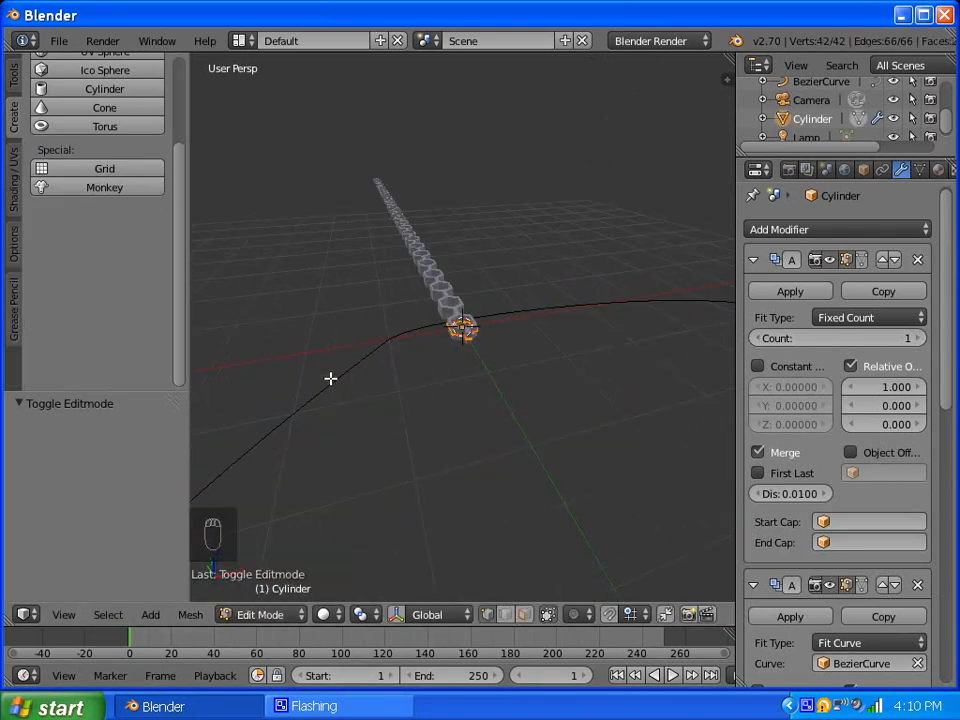
left_click(290, 614)
left_click(297, 592)
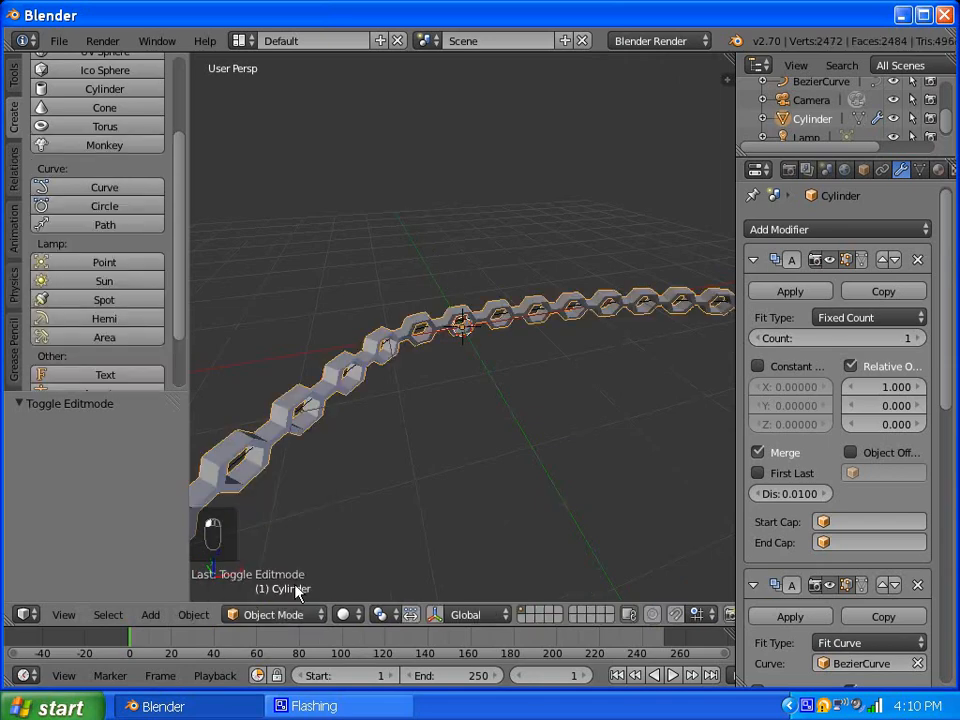
Step: Select the Bezier curve inside the ring and hide the honeycomb Cylinder object from the viewport
middle_click_drag(382, 388, 410, 376)
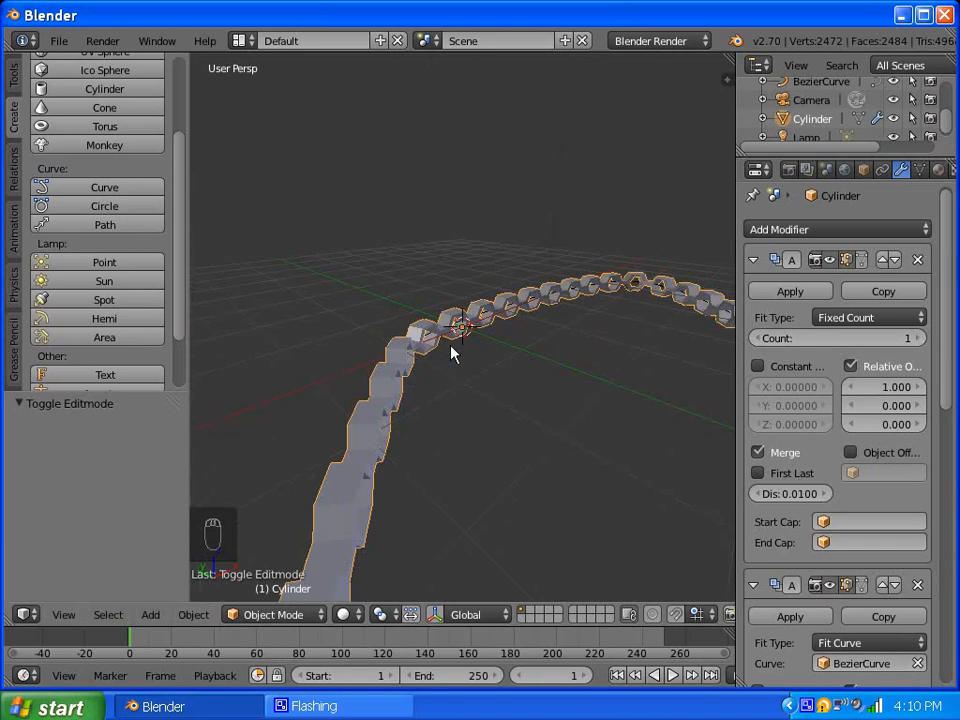
scroll(452, 352, "up", 5)
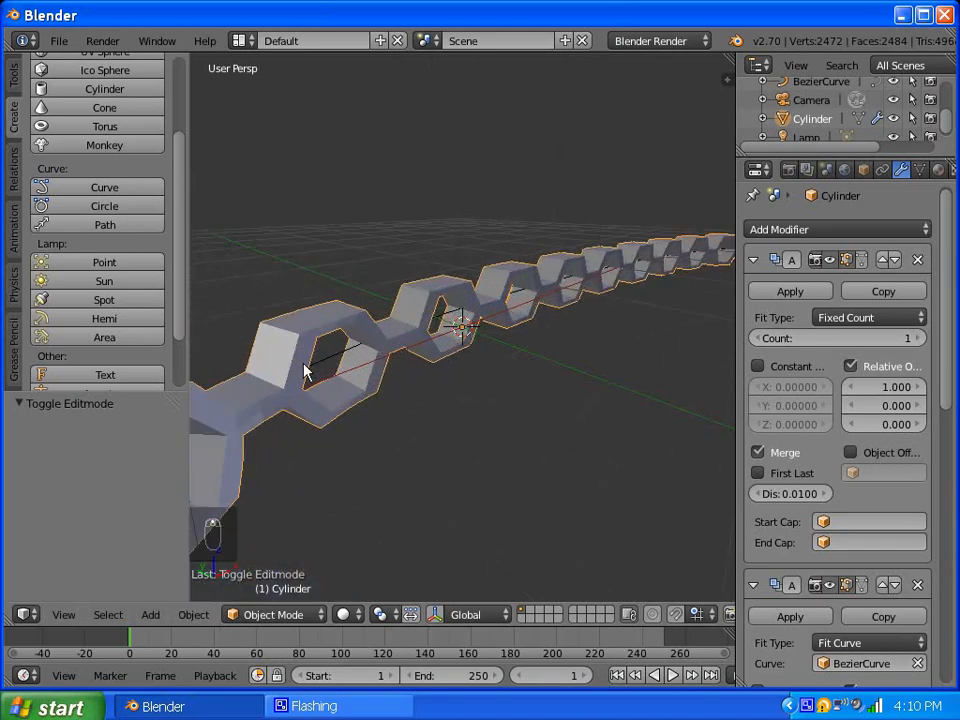
right_click(334, 369)
middle_click_drag(306, 381, 384, 454)
scroll(445, 374, "down", 5)
scroll(396, 369, "up", 4)
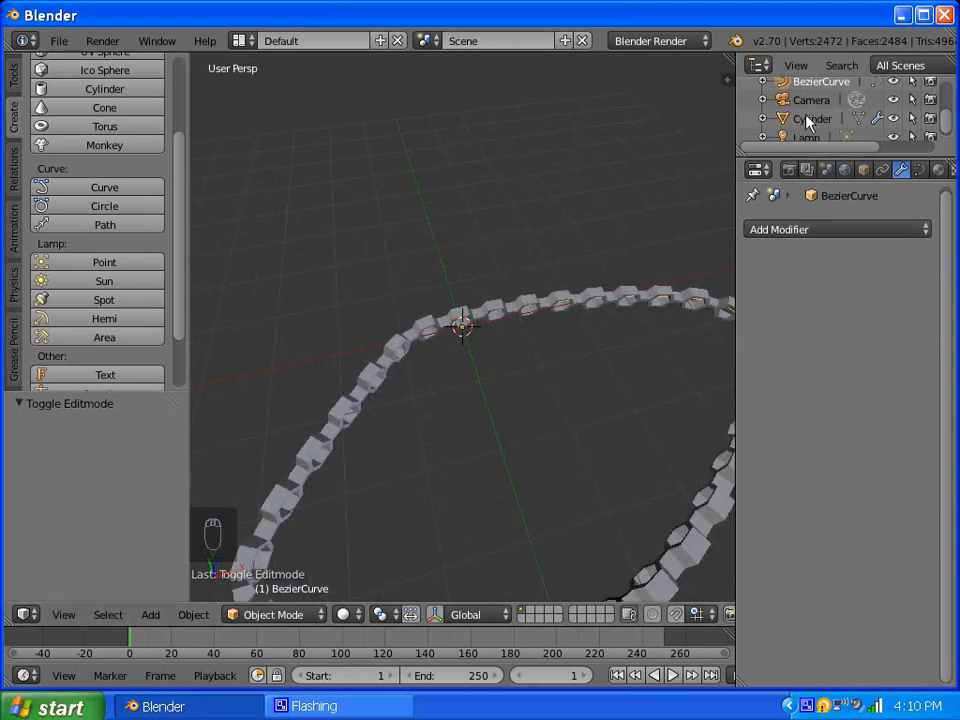
left_click(893, 119)
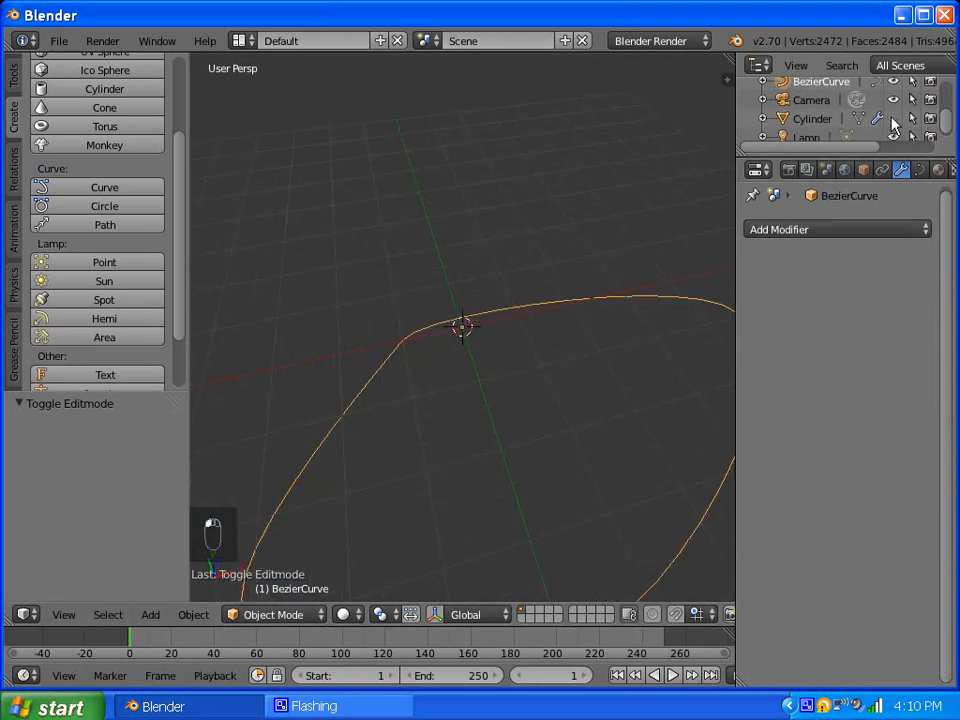
Step: In Edit Mode, move the handle farther from the origin on the curve's near-origin control point -0.167 in X and 0.205 in Y with Z locked
scroll(440, 330, "down", 5)
scroll(461, 343, "up", 5)
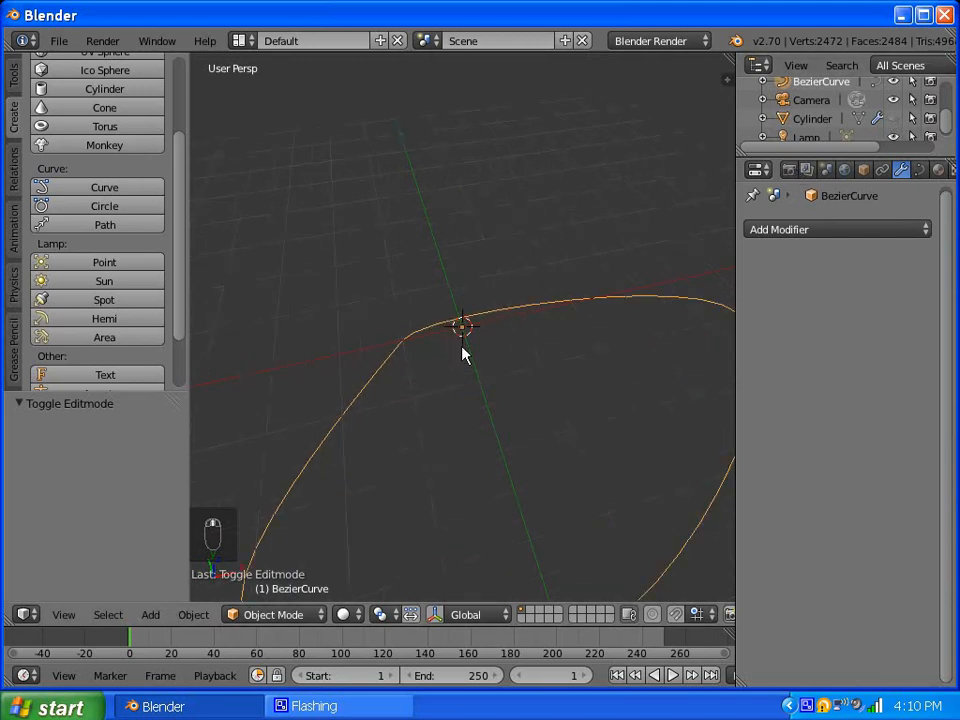
scroll(540, 318, "down", 3)
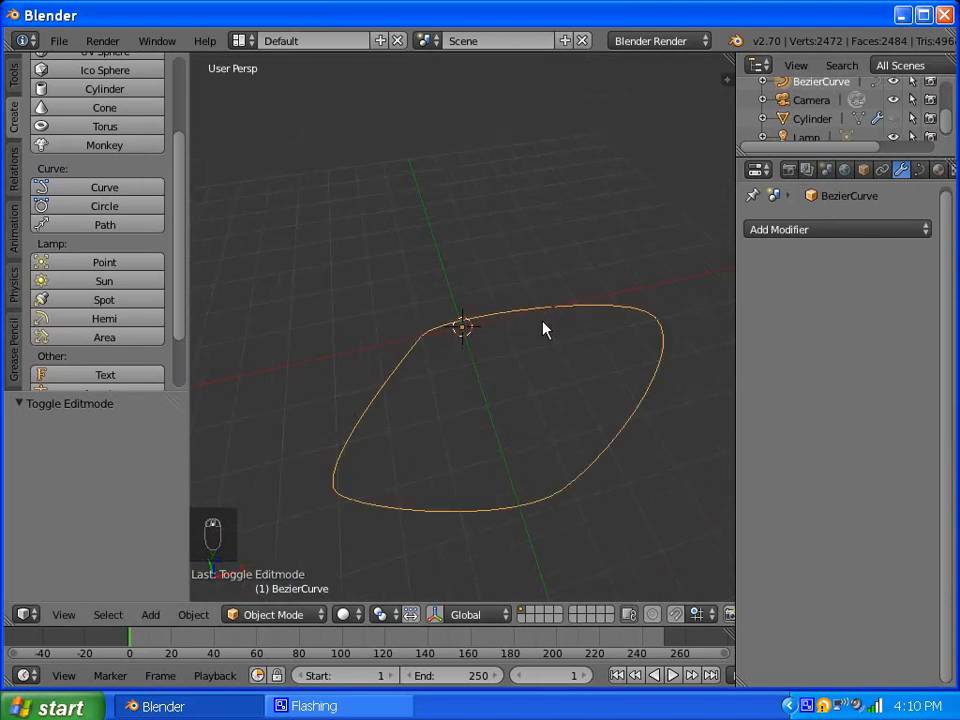
scroll(520, 328, "up", 2)
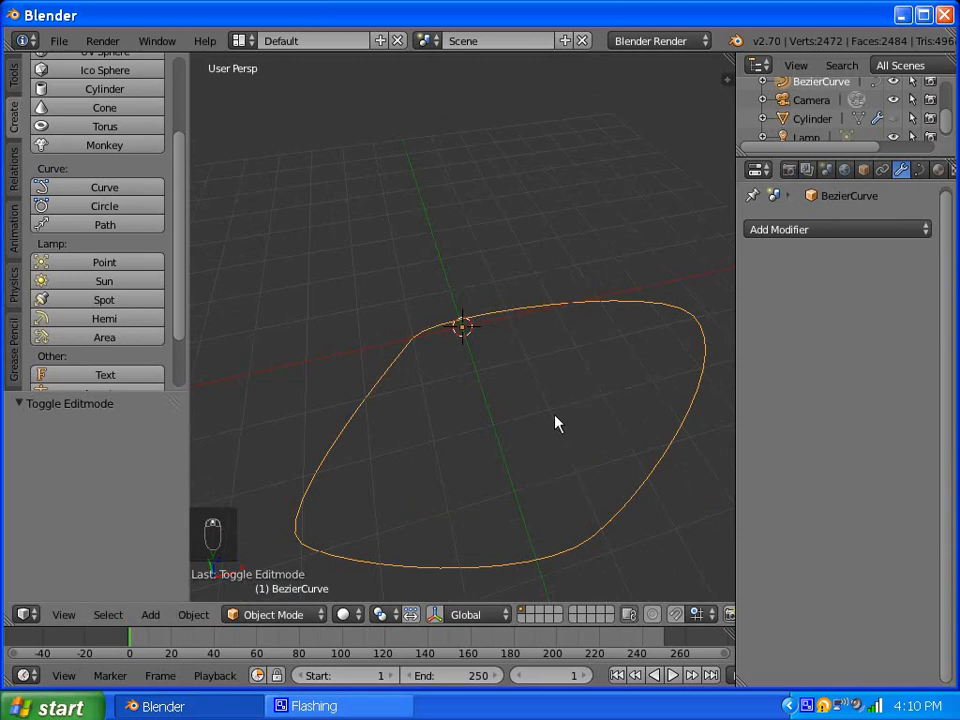
scroll(557, 420, "down", 2)
scroll(559, 410, "up", 2)
left_click(280, 614)
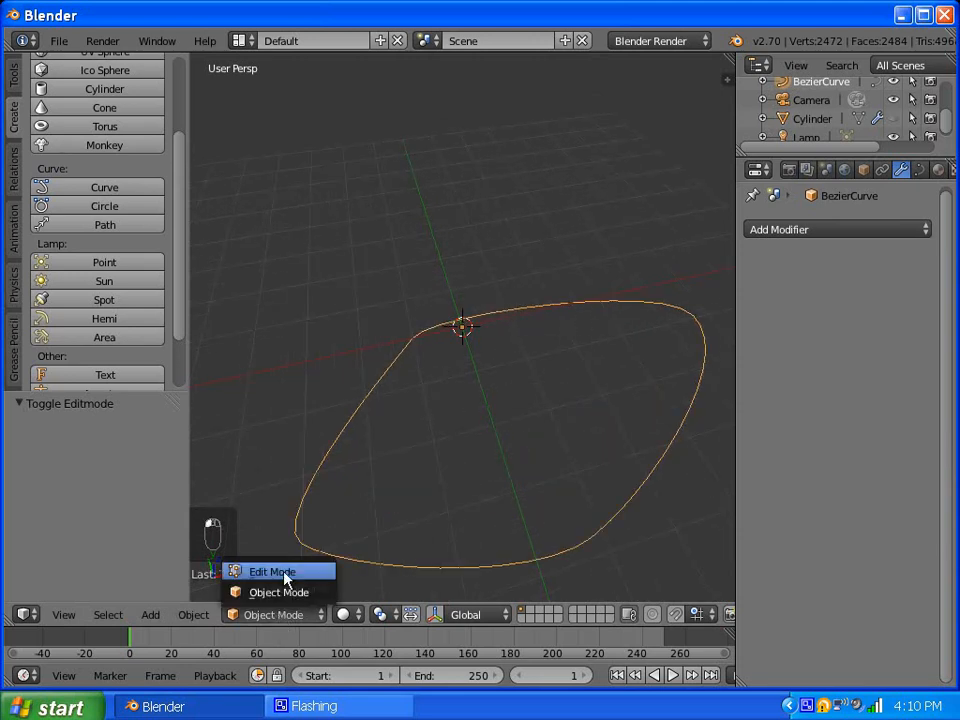
left_click(277, 572)
right_click(415, 342)
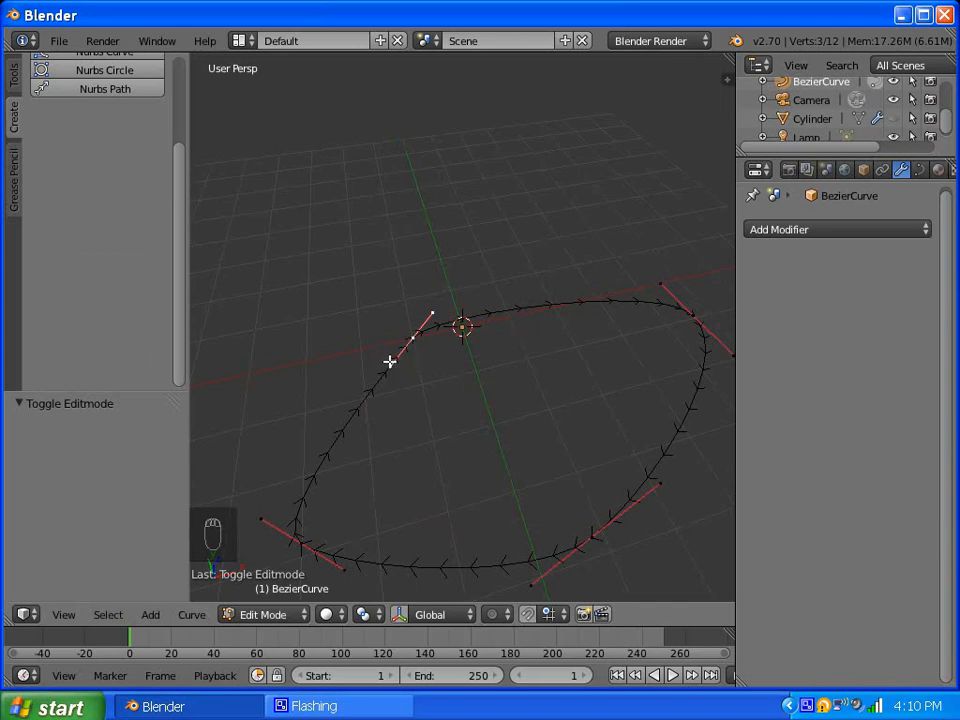
right_click(390, 362)
key("g")
key("z")
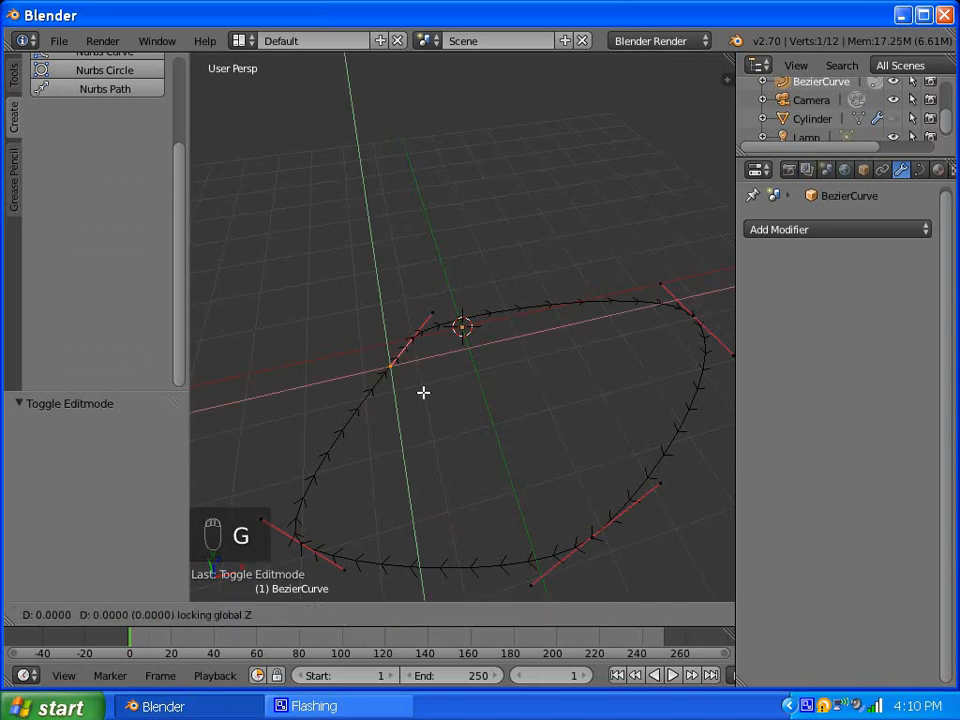
left_click(430, 375)
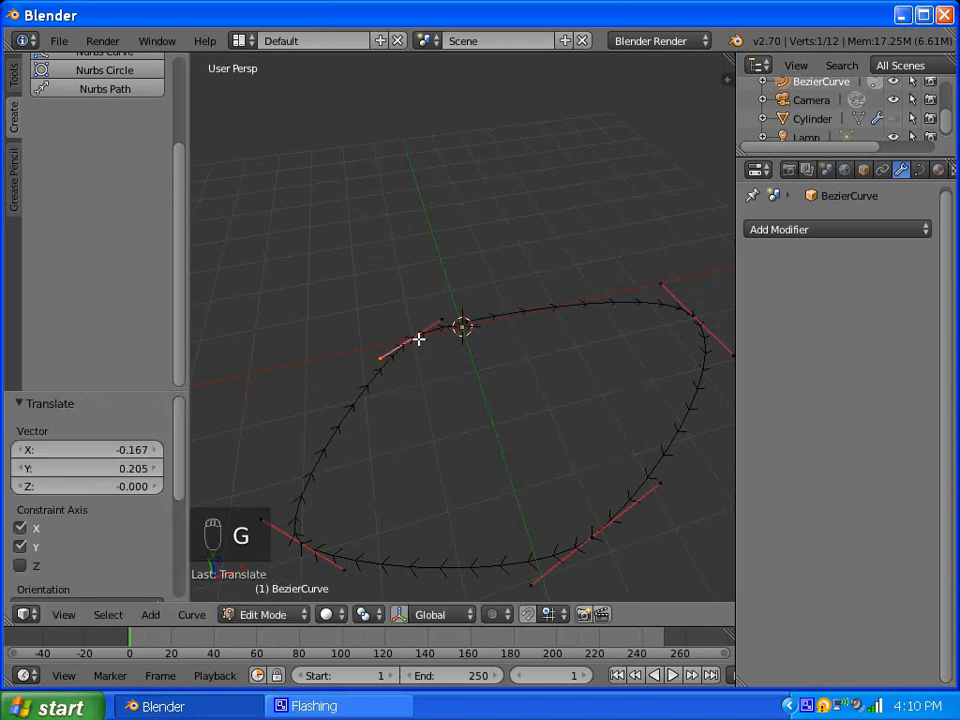
Step: Move the curve's control point near the origin, with its handles, 1.129 in X and -1.715 in Y with Z locked
right_click(437, 377)
key("g")
key("z")
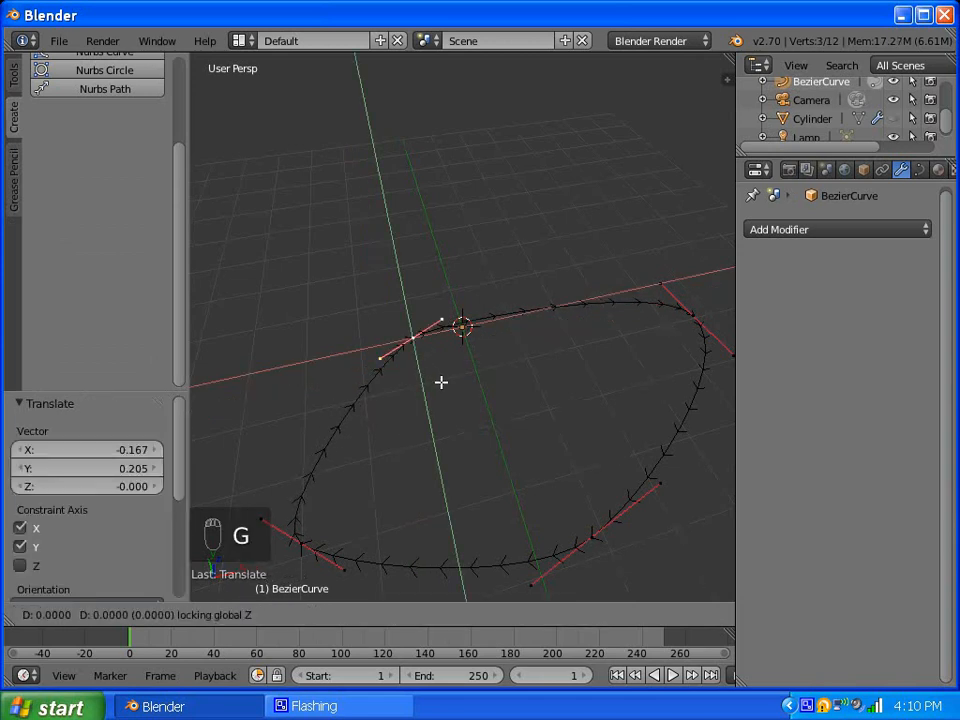
left_click(521, 447)
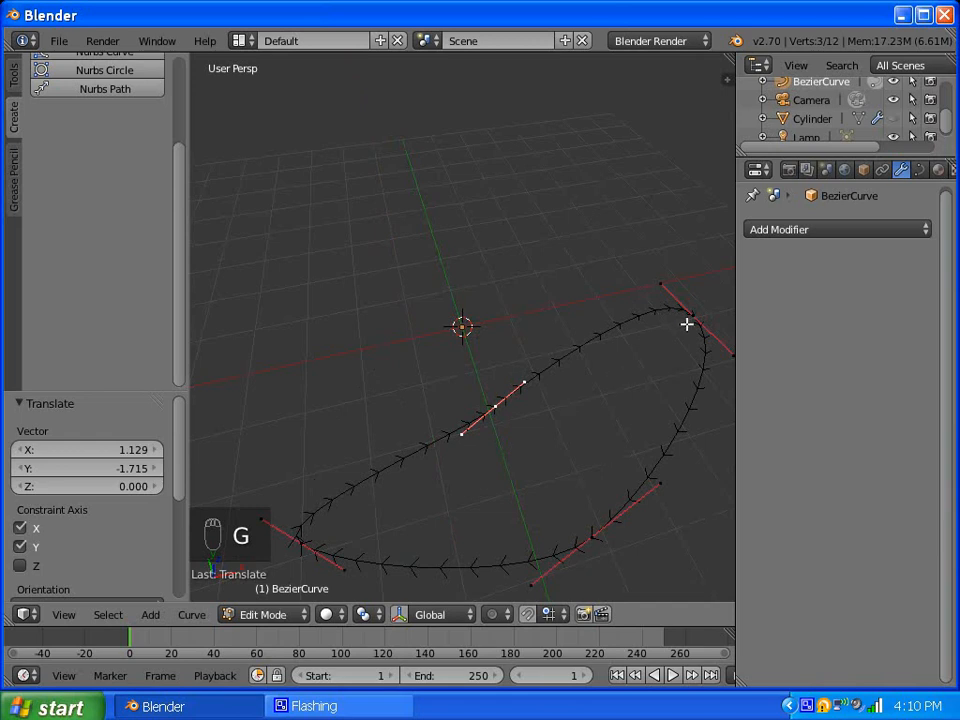
Step: Move the control point at the curve's far positive-X end 2.398 in X and 0.930 in Y with Z locked
middle_click_drag(687, 324, 664, 319)
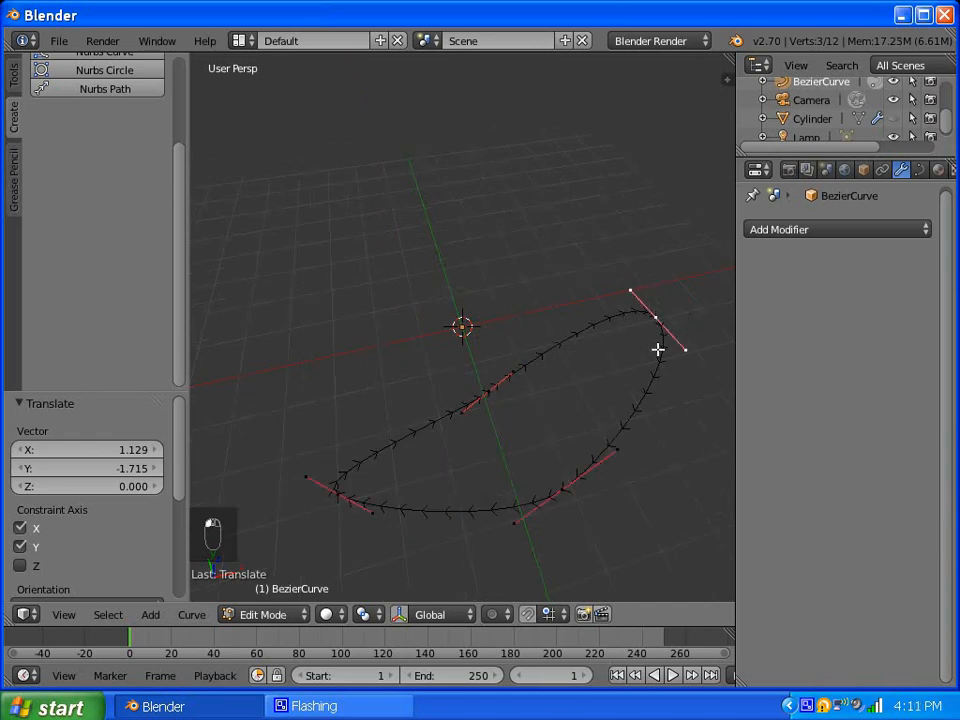
key("g")
key("shift+z")
left_click(714, 302)
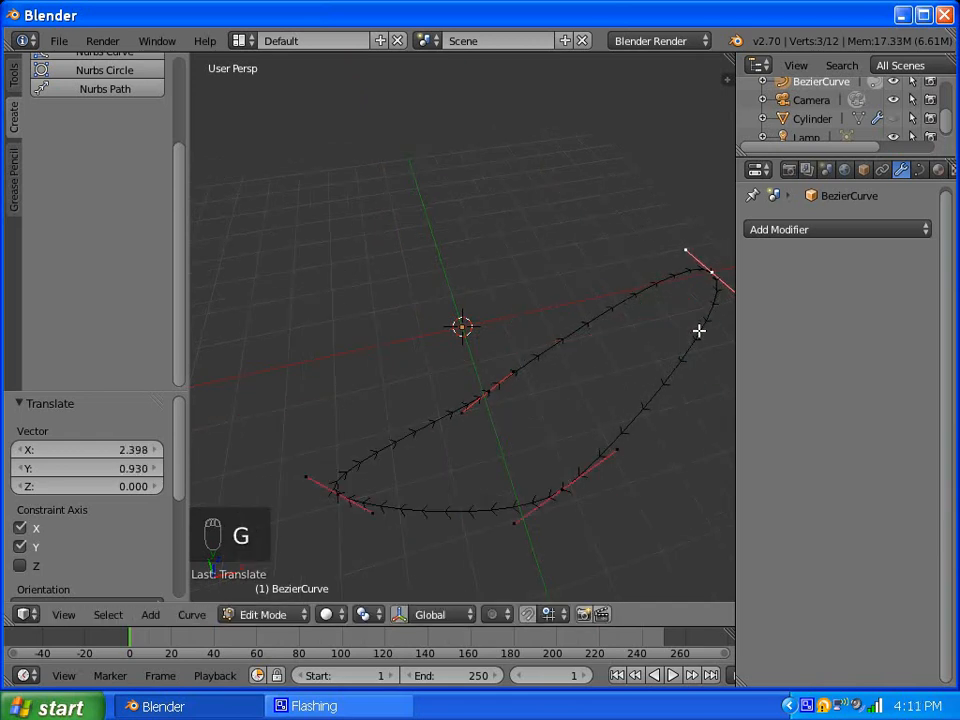
Step: Move the control point on the curve's negative-Y side 0.126 in X and 0.804 in Y with Z locked
right_click(572, 488)
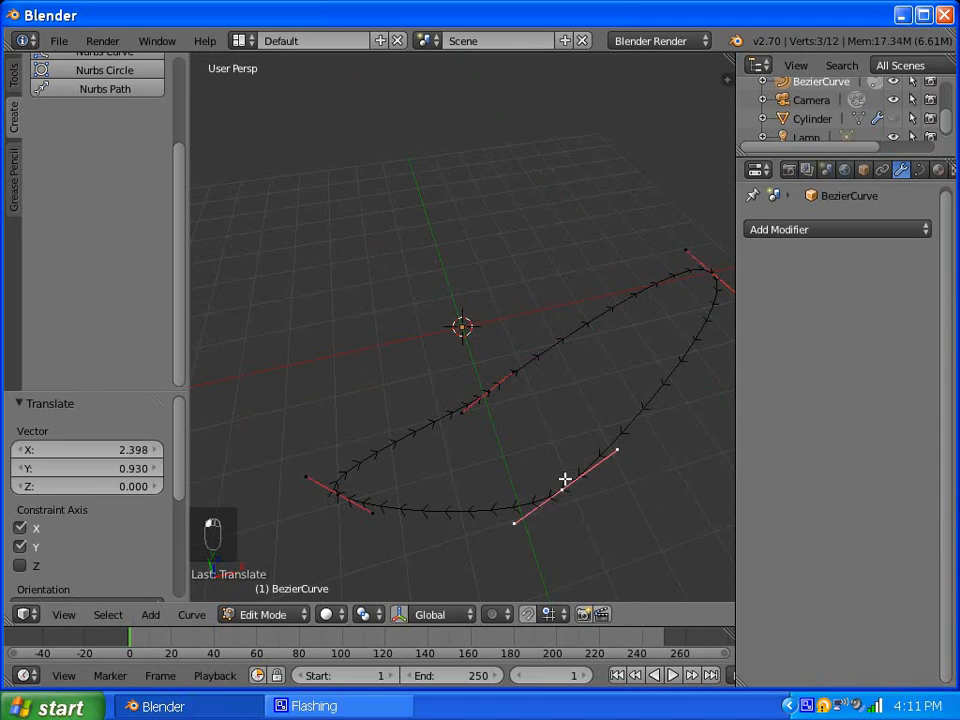
key("g")
key("shift+z")
left_click(552, 431)
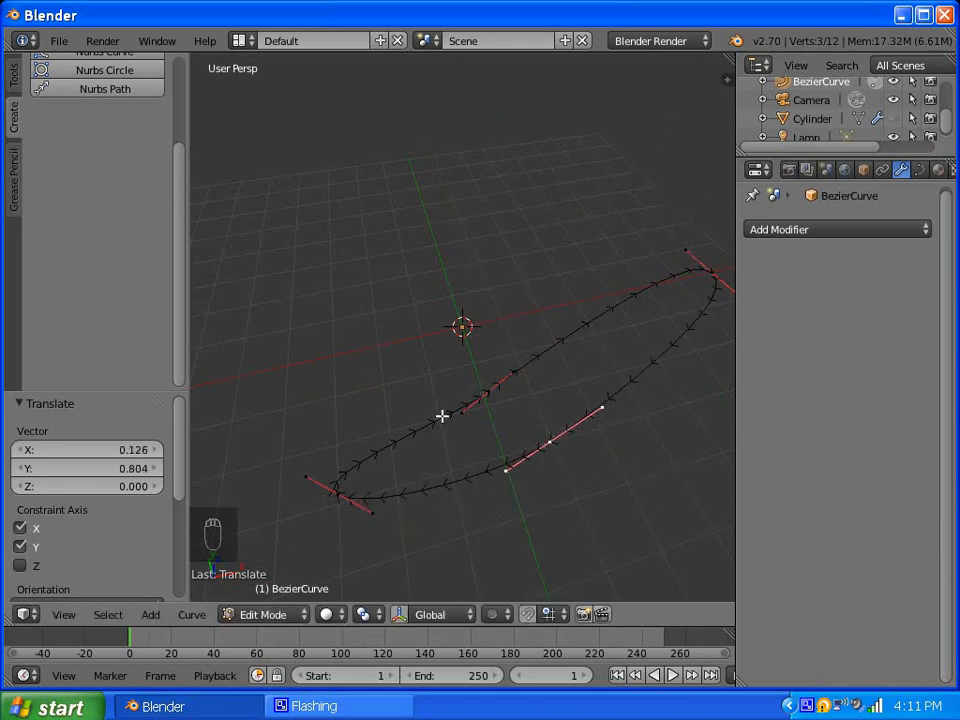
Step: Move the front handle of the curve's negative-X end point -0.188 in X and 0.008 in Y with Z locked
right_click(370, 513)
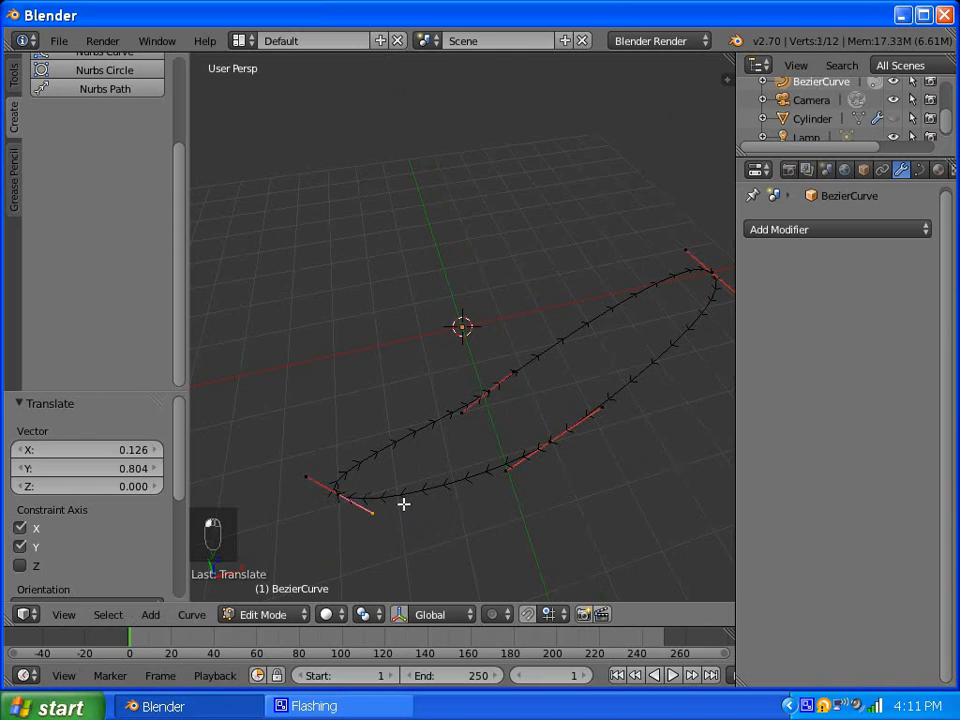
key("shift+g")
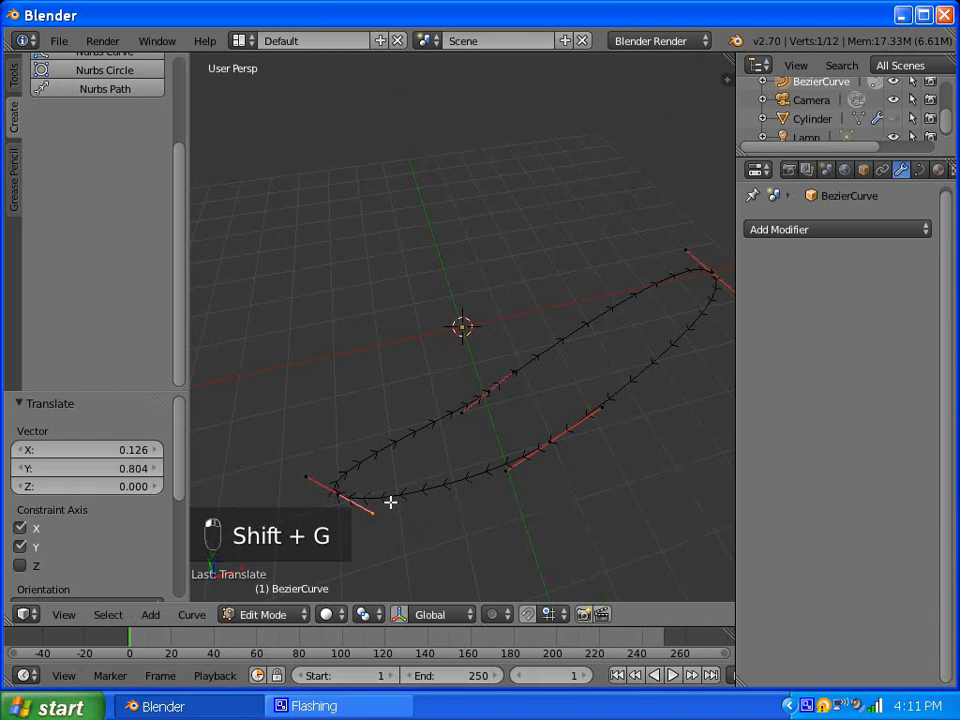
key("g")
key("shift+z")
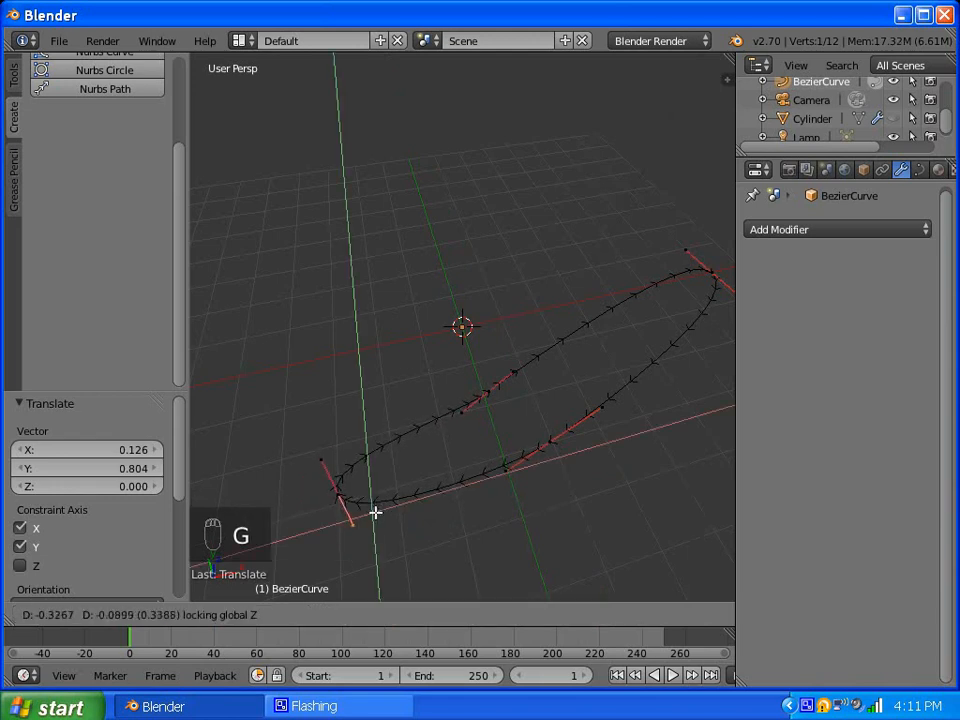
left_click(380, 507)
Step: Return the curve to Object Mode, unhide the honeycomb Cylinder and examine the reshaped ring
middle_click_drag(431, 425, 385, 331)
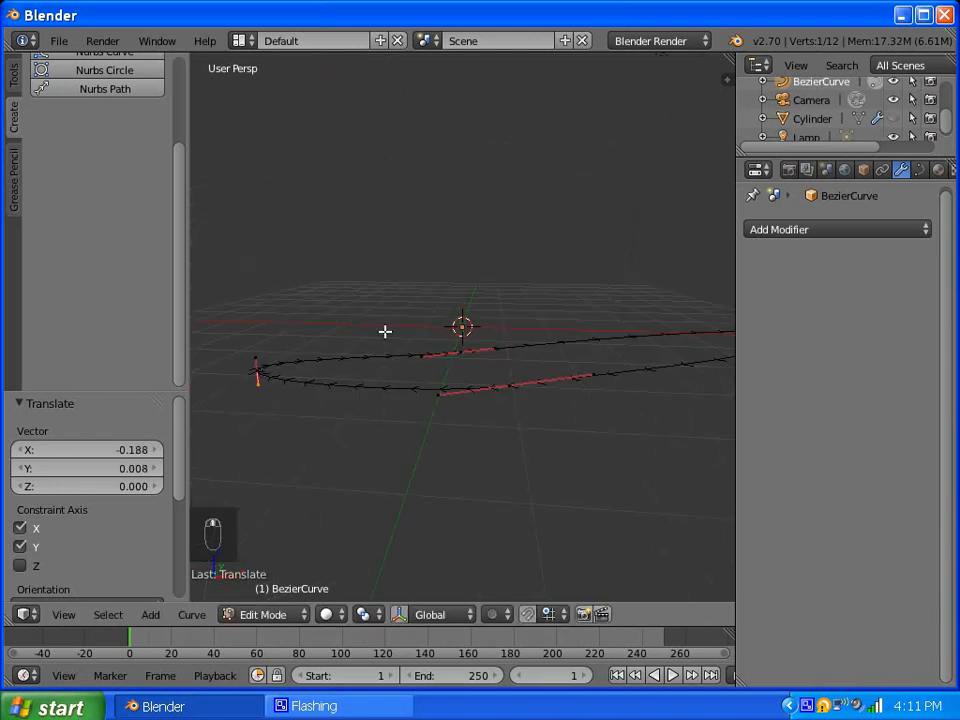
left_click(276, 617)
left_click(283, 592)
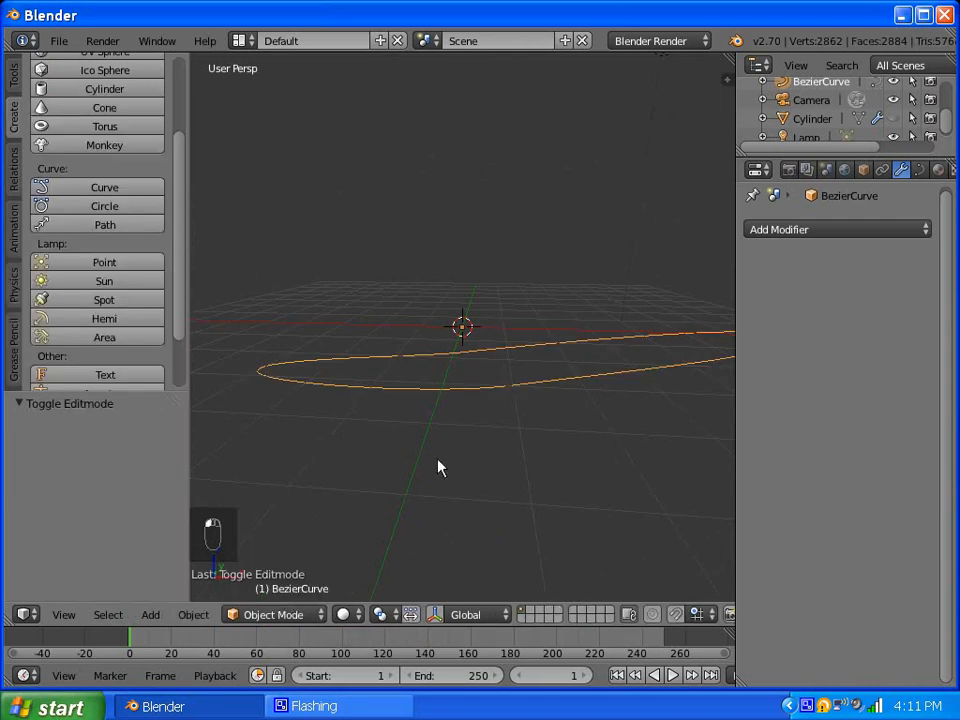
left_click(894, 118)
middle_click_drag(456, 328, 502, 377)
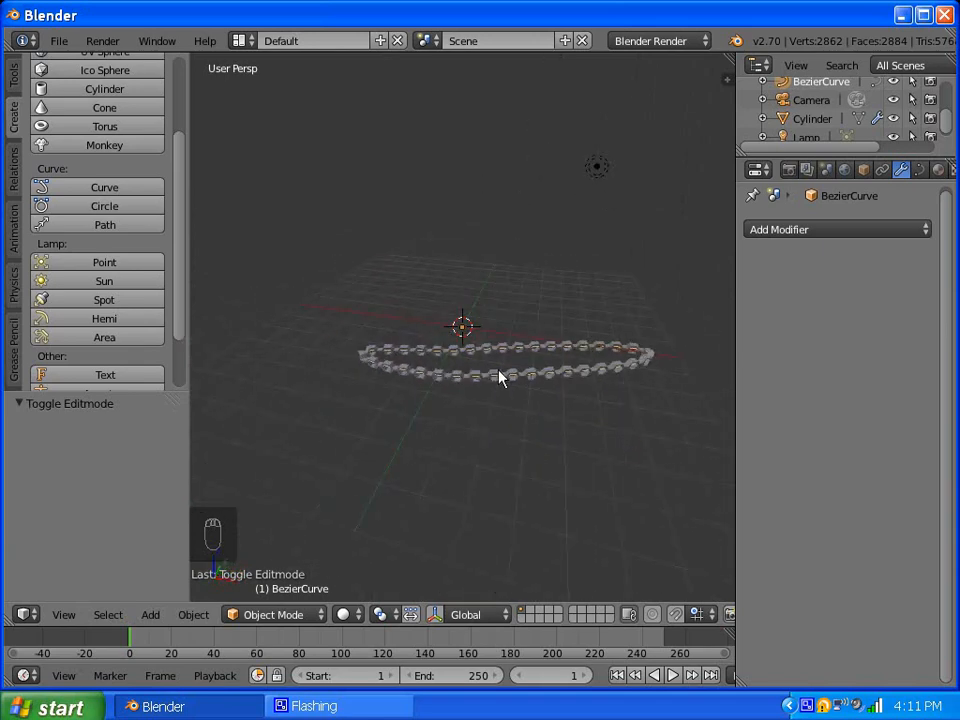
scroll(499, 376, "up", 4)
scroll(497, 376, "down", 2)
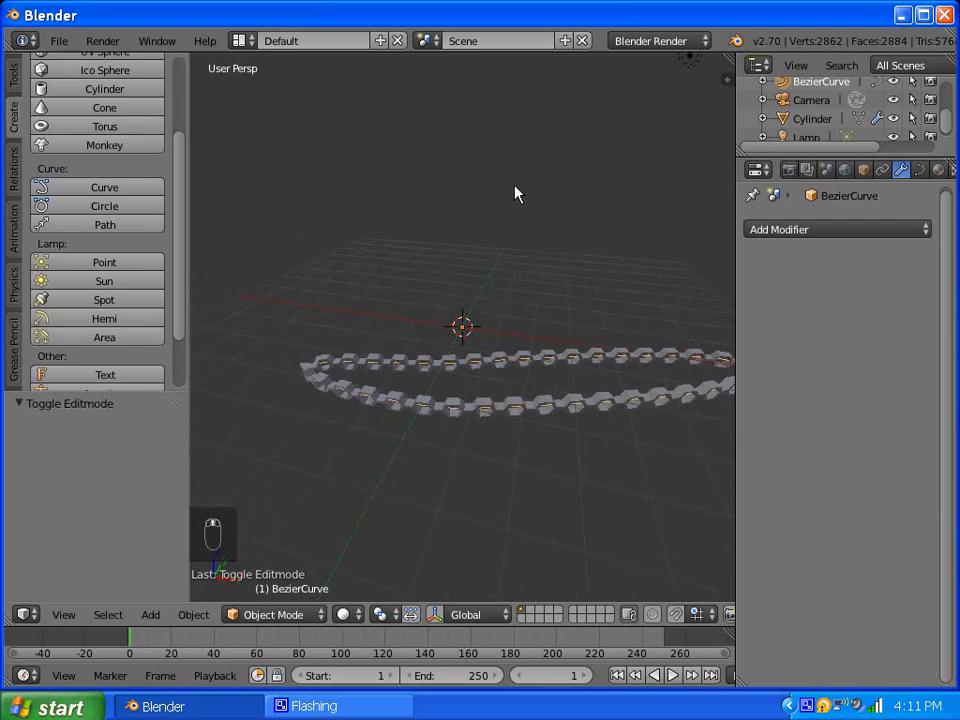
middle_click_drag(517, 262, 594, 250)
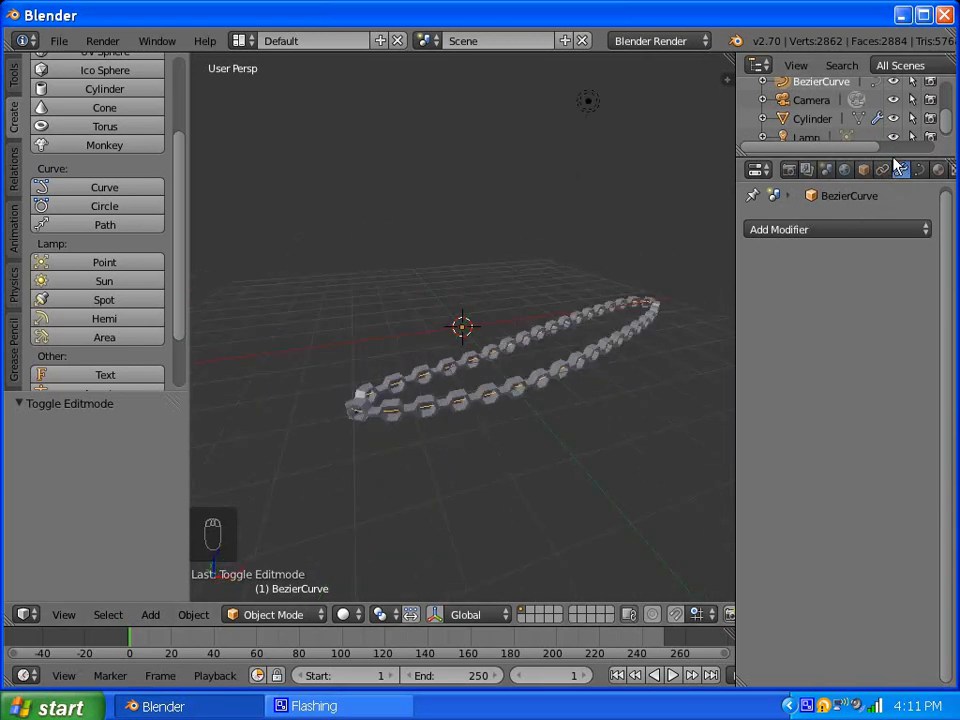
Step: Select the Cylinder and apply all of its modifiers: both Arrays, the Curve and the Solidify
left_click_drag(896, 160, 869, 315)
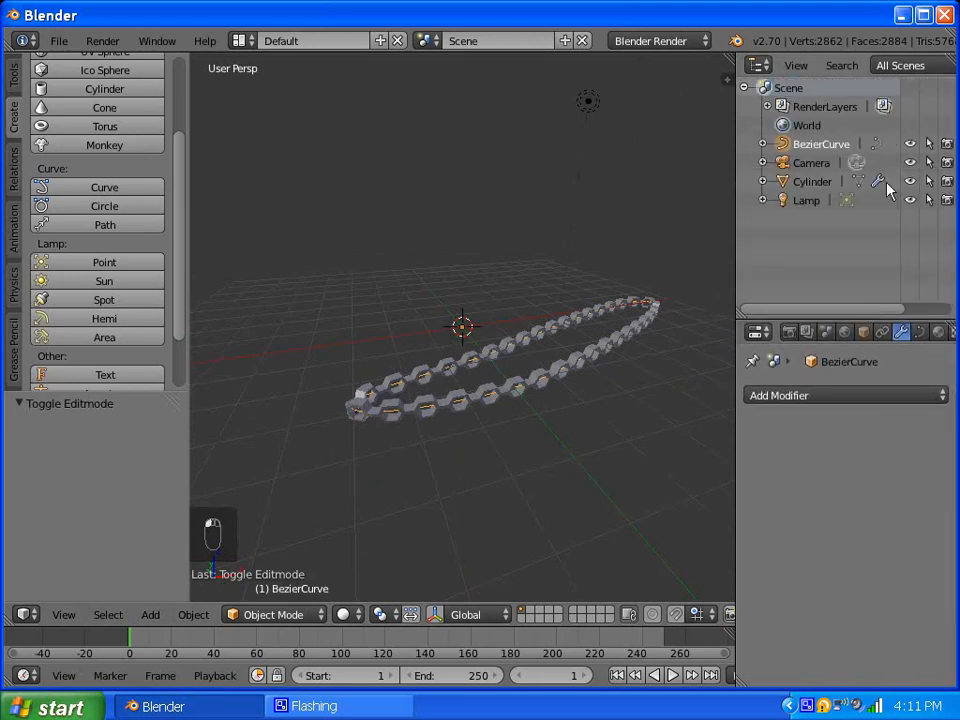
left_click(811, 183)
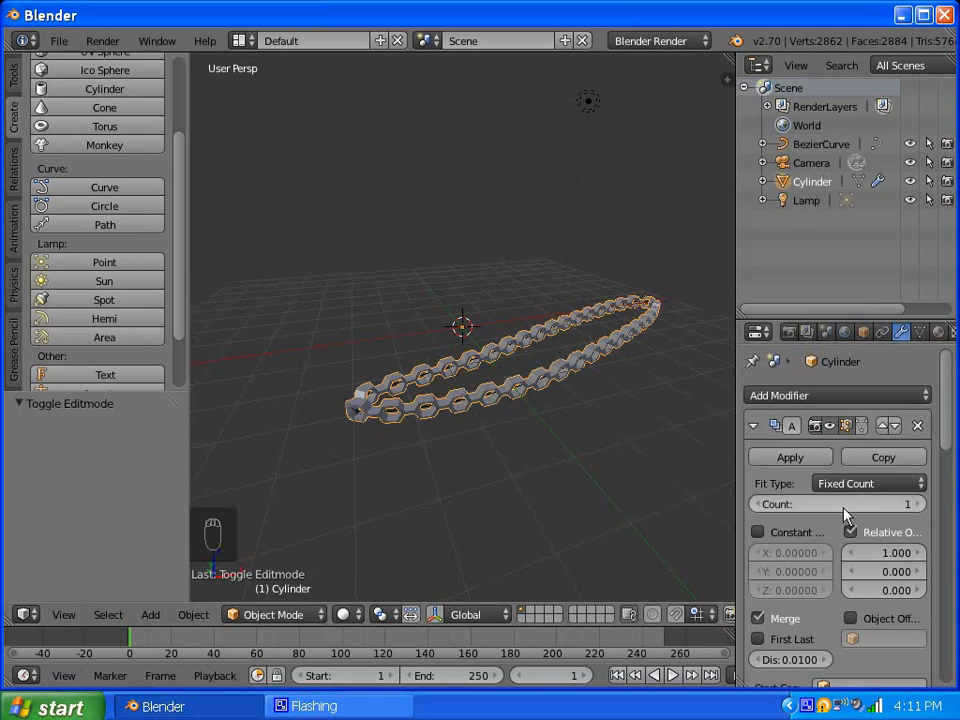
left_click(794, 460)
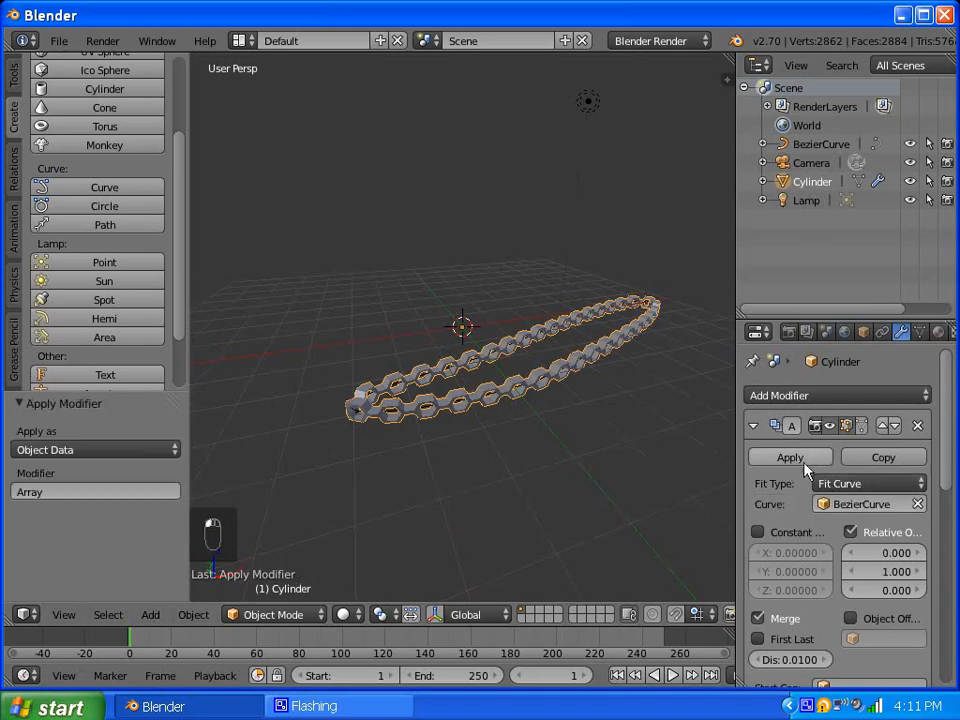
left_click(797, 457)
left_click(779, 457)
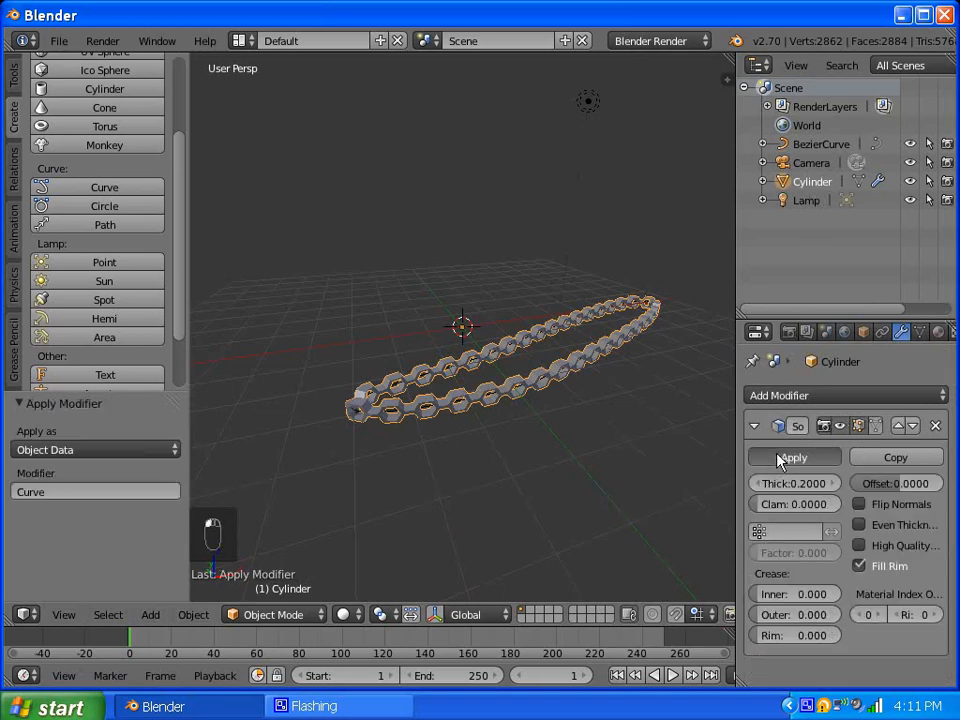
left_click(779, 457)
Step: Enter Edit Mode on the honeycomb Cylinder and select all of its geometry
middle_click_drag(424, 369, 531, 323)
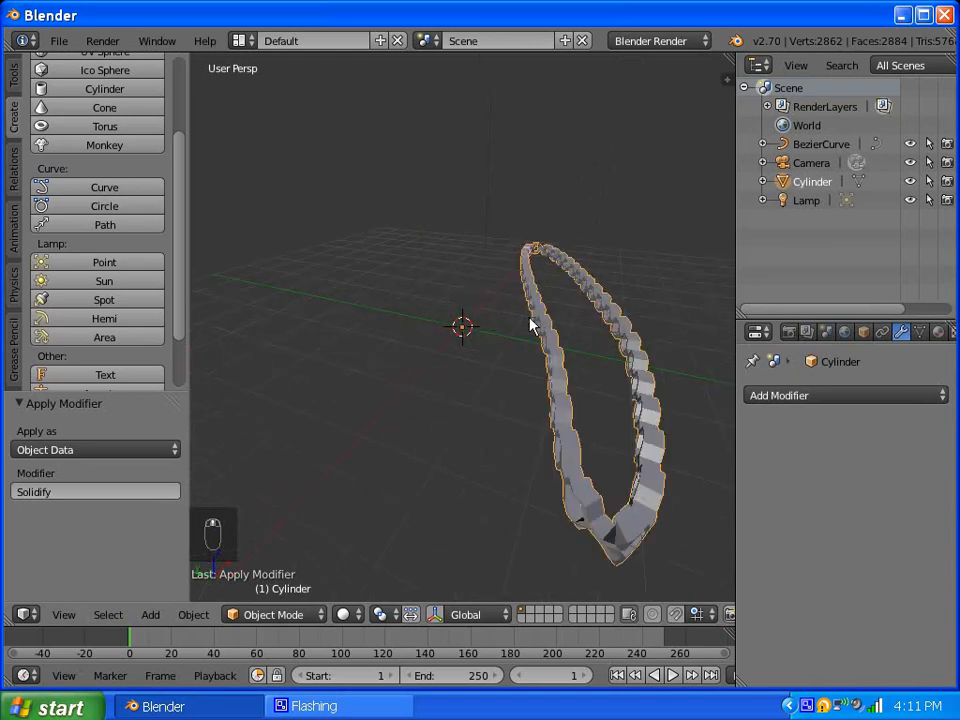
right_click(551, 336)
right_click(551, 336)
left_click(285, 614)
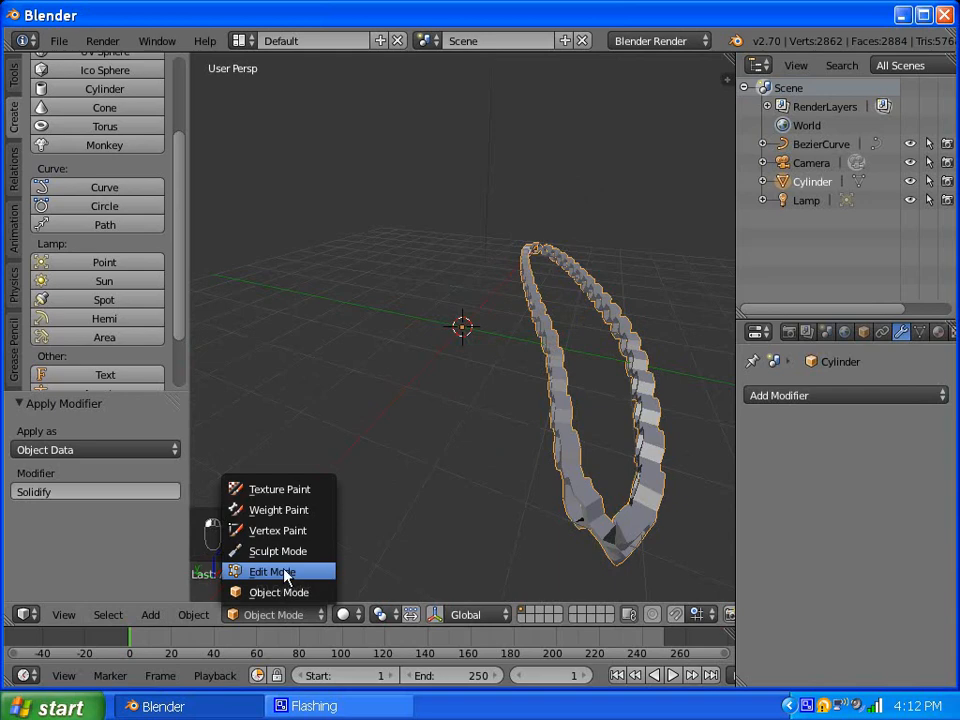
left_click(274, 571)
key("a")
key("a")
key("a")
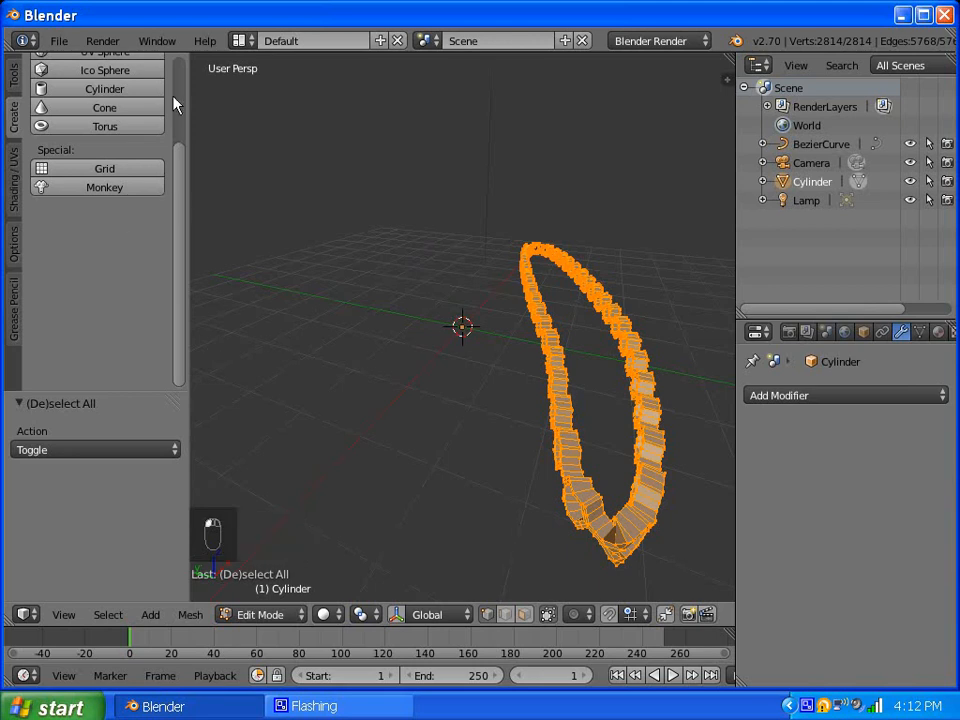
Step: Run Remove Doubles on the selected geometry of the honeycomb ring
scroll(165, 90, "up", 5)
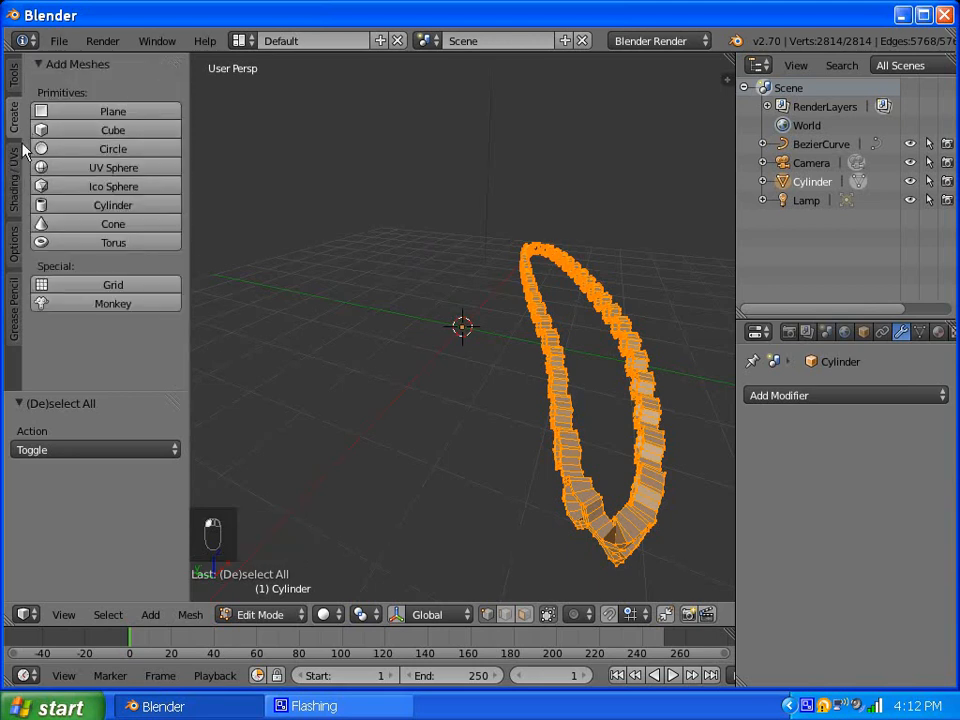
left_click(13, 74)
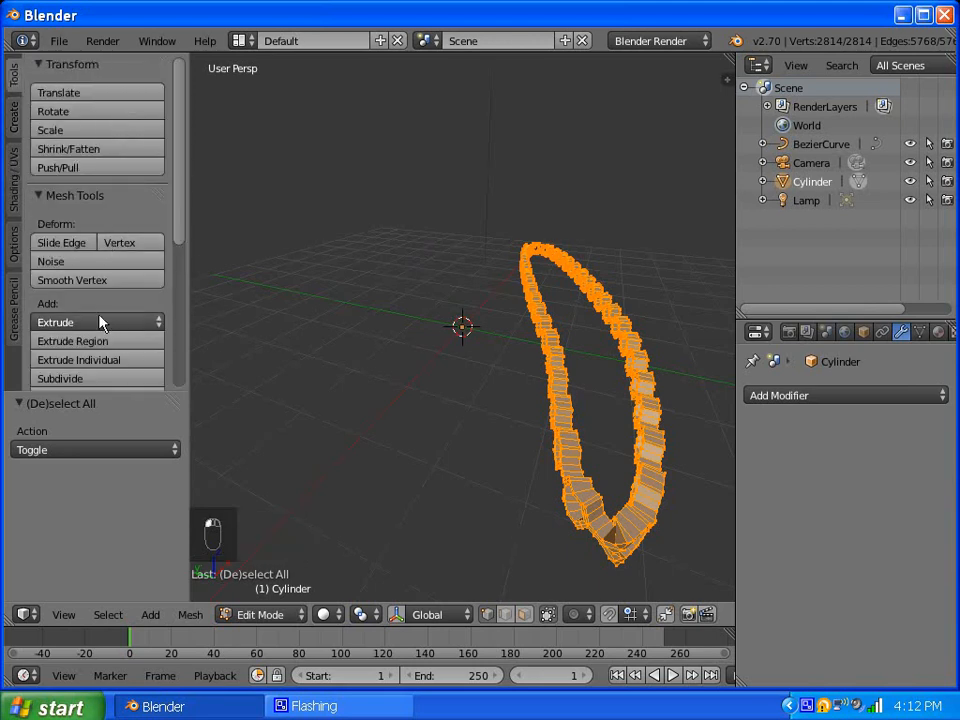
scroll(111, 294, "down", 6)
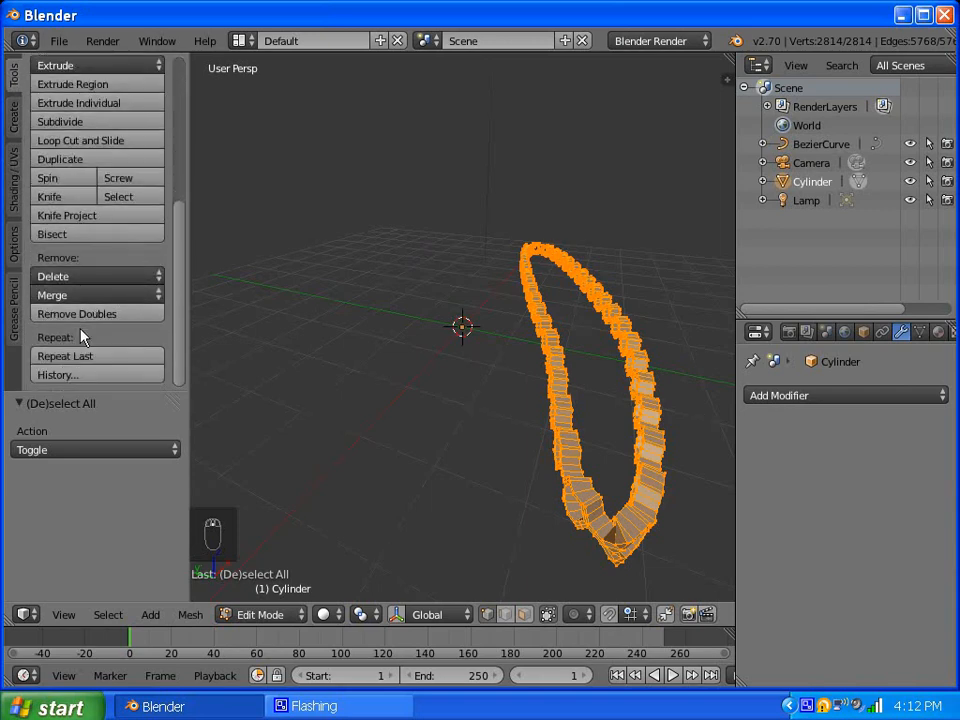
left_click(90, 314)
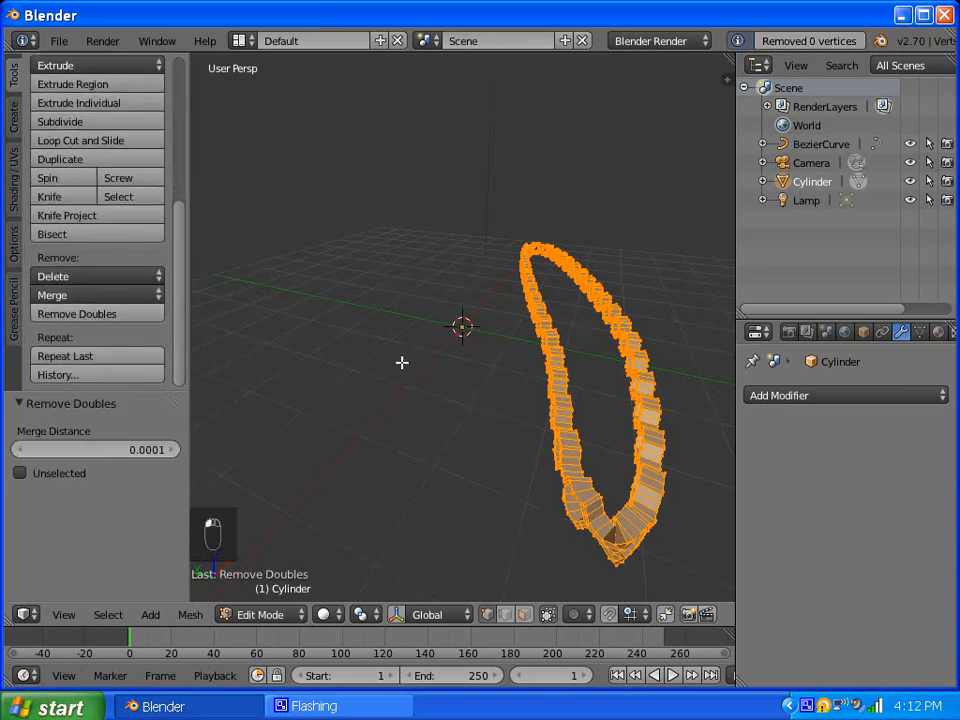
Step: Snap the whole honeycomb ring to the 3D cursor at the origin, keeping the vertices' offsets
key("a")
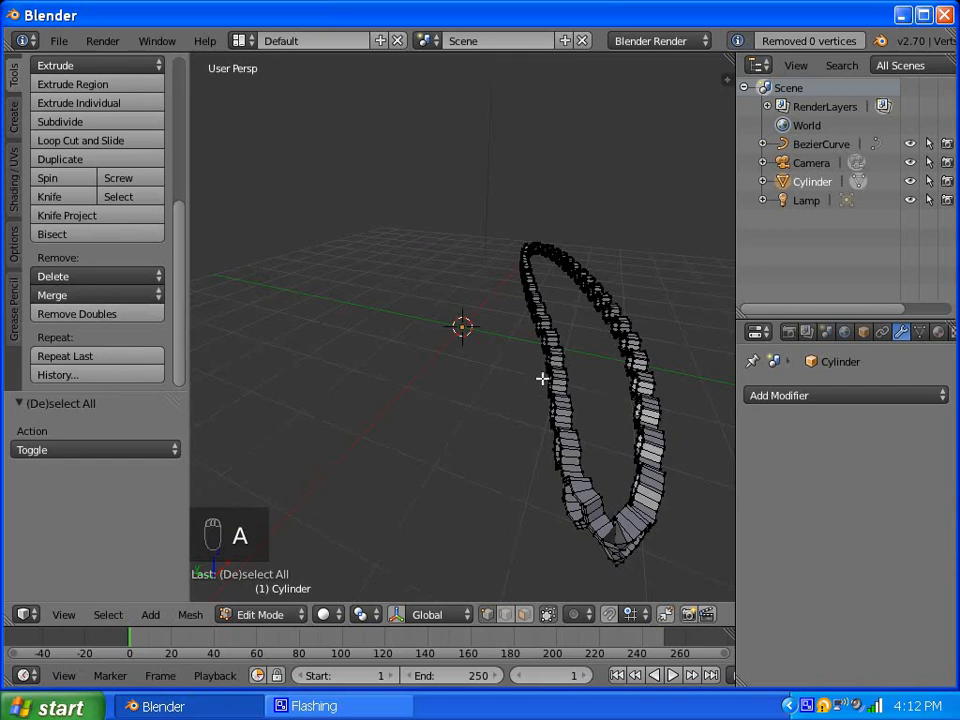
key("a")
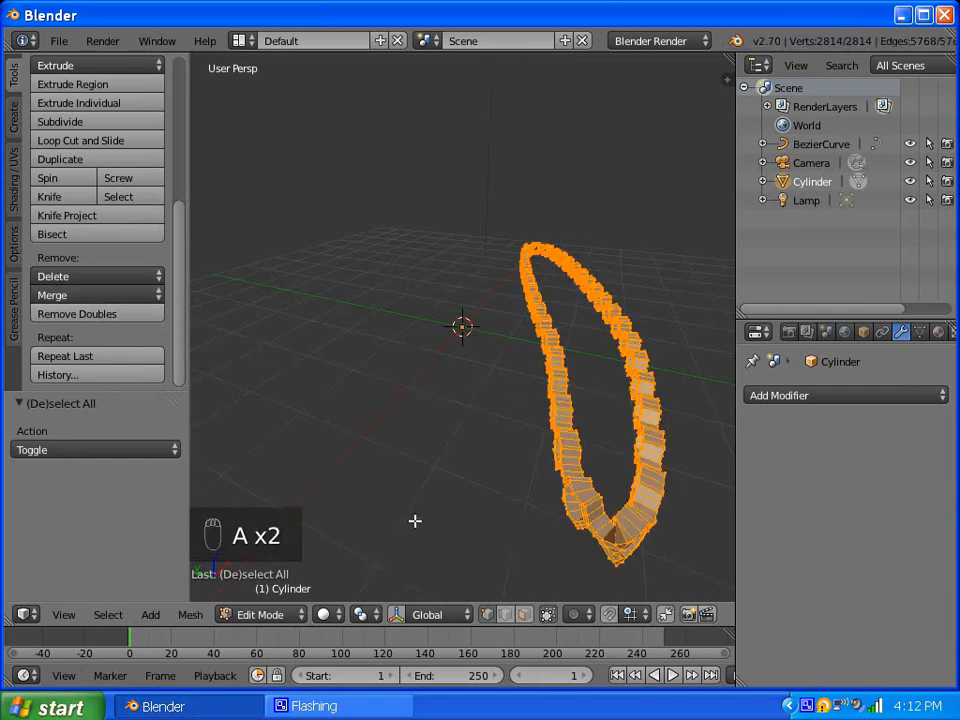
left_click(190, 614)
mouse_move(251, 490)
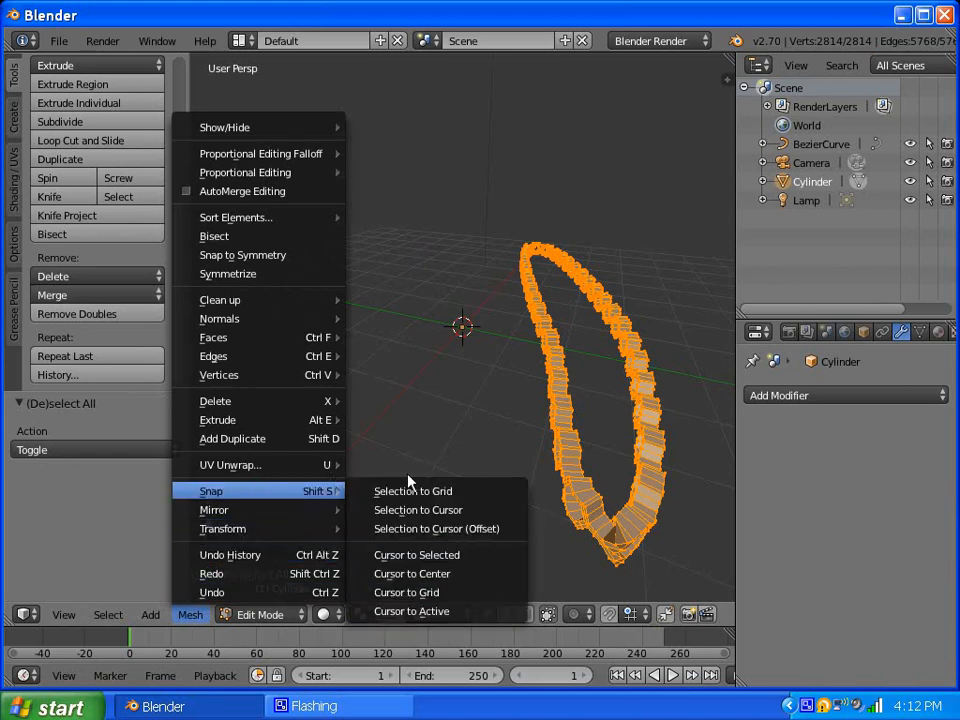
left_click(450, 532)
scroll(355, 478, "down", 3)
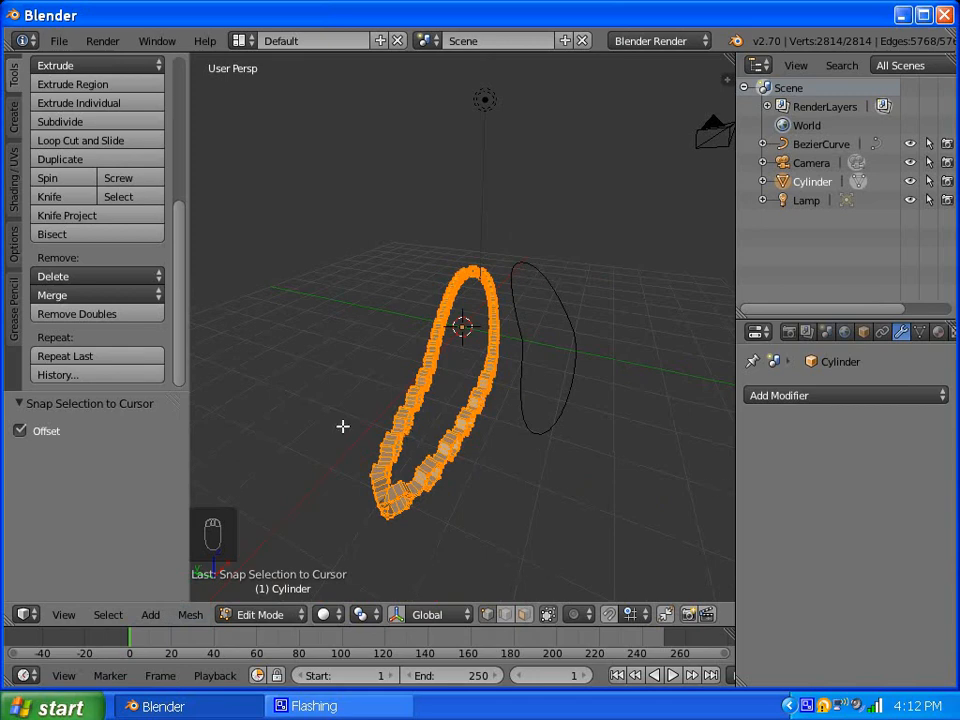
Step: Deselect the ring's geometry and return to Object Mode
key("a")
left_click(268, 613)
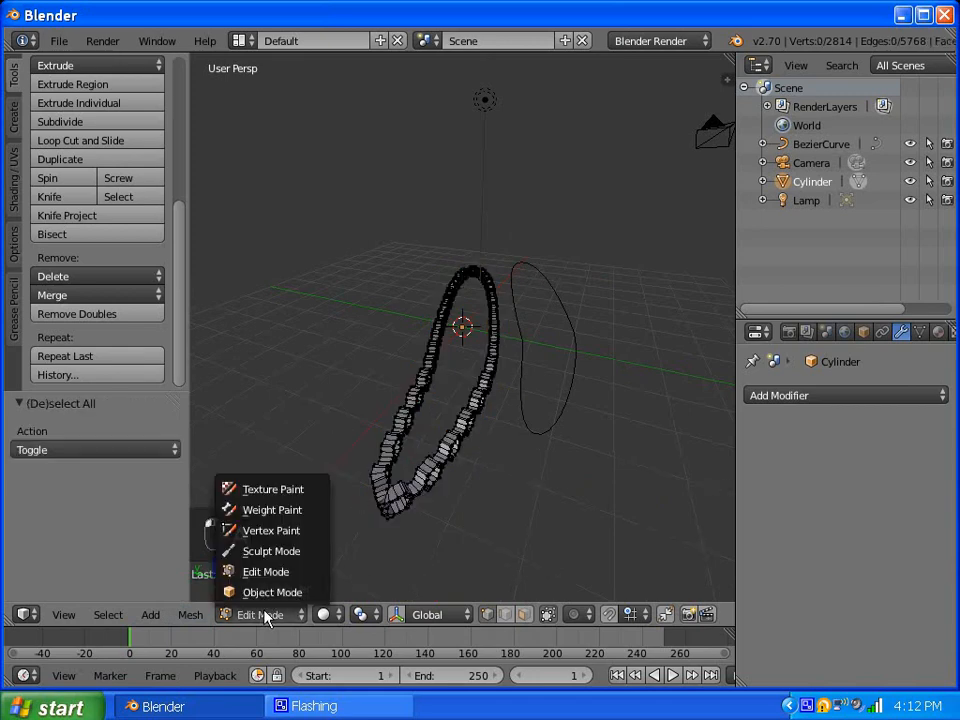
left_click(276, 593)
Step: Add a new Bezier curve at the origin and scale it by 6.614
middle_click_drag(405, 430, 323, 352)
left_click_drag(180, 250, 167, 75)
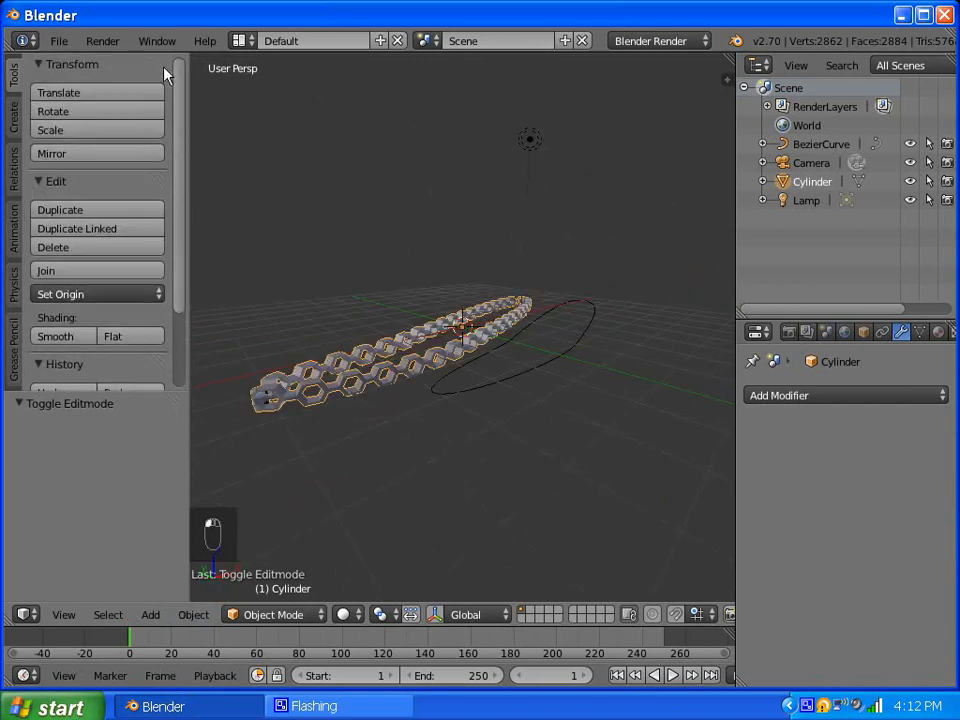
left_click(14, 116)
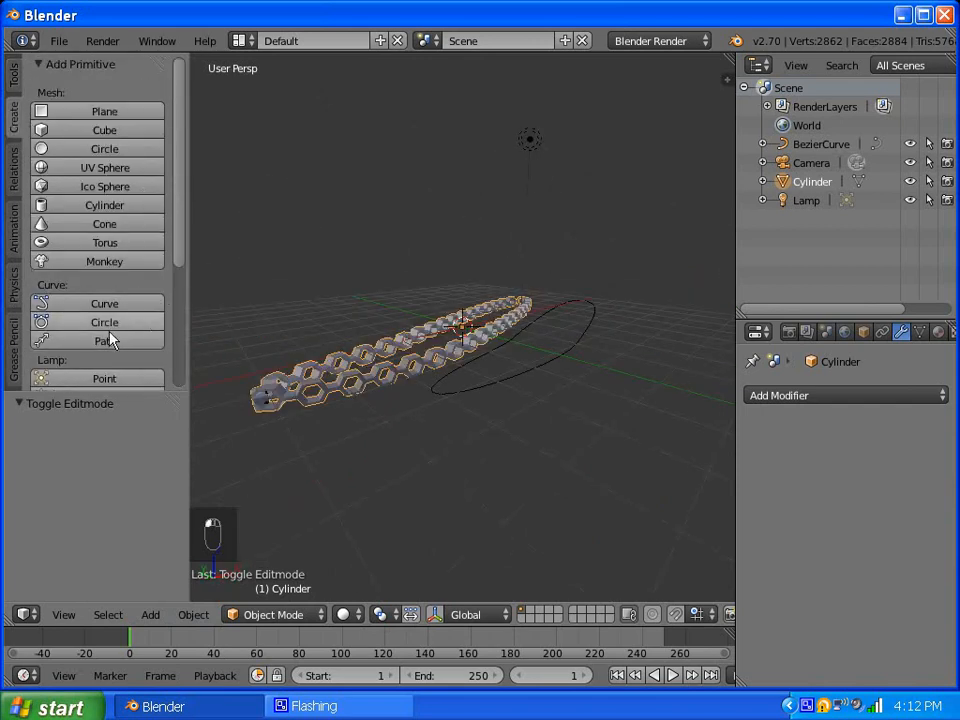
left_click(105, 304)
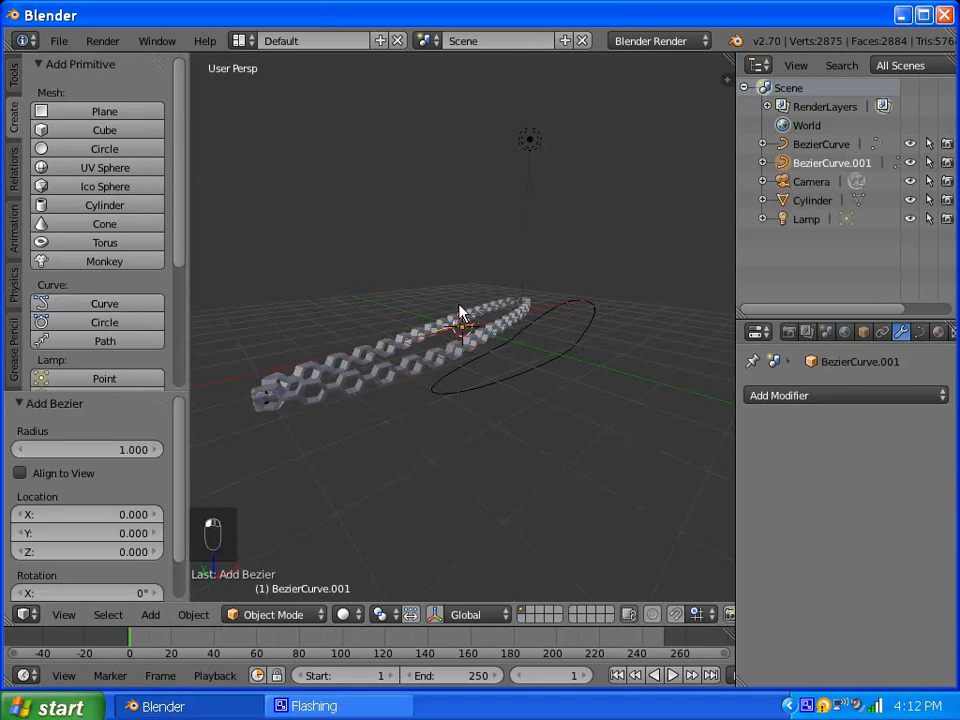
middle_click_drag(460, 312, 357, 373)
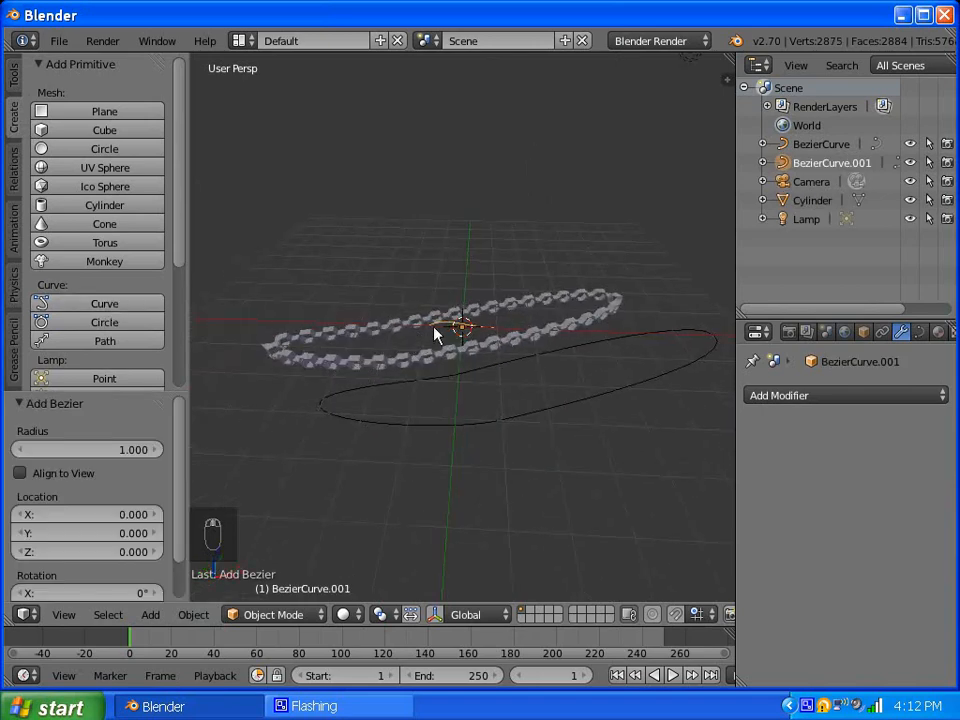
key("s")
left_click(270, 338)
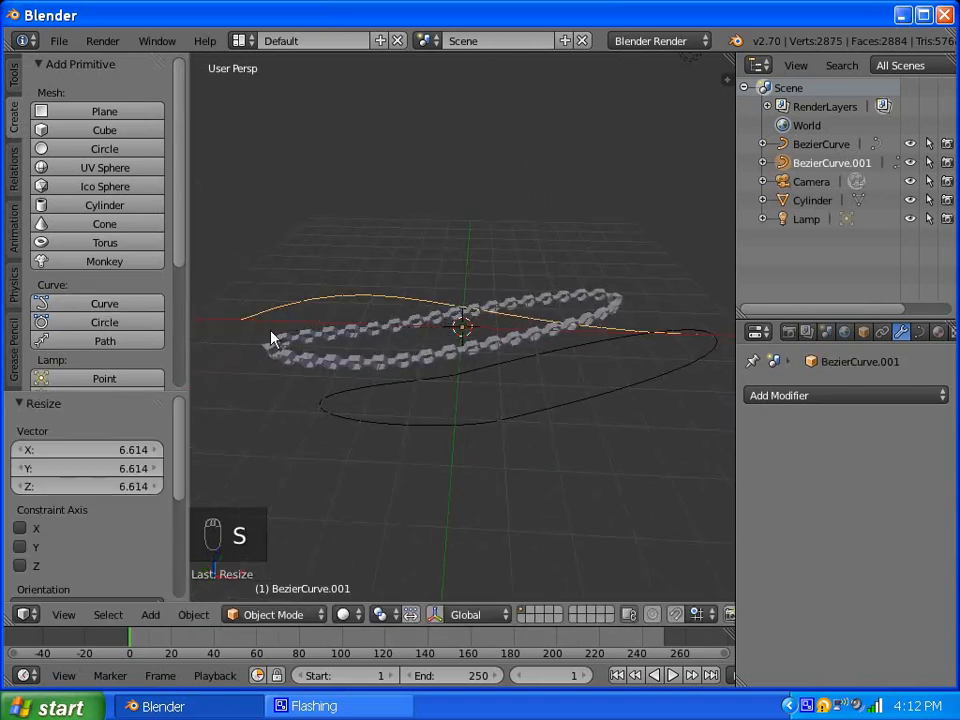
Step: Add an Array modifier to the honeycomb ring with fit type Fit Curve, using BezierCurve.001 as the curve
scroll(463, 349, "up", 1)
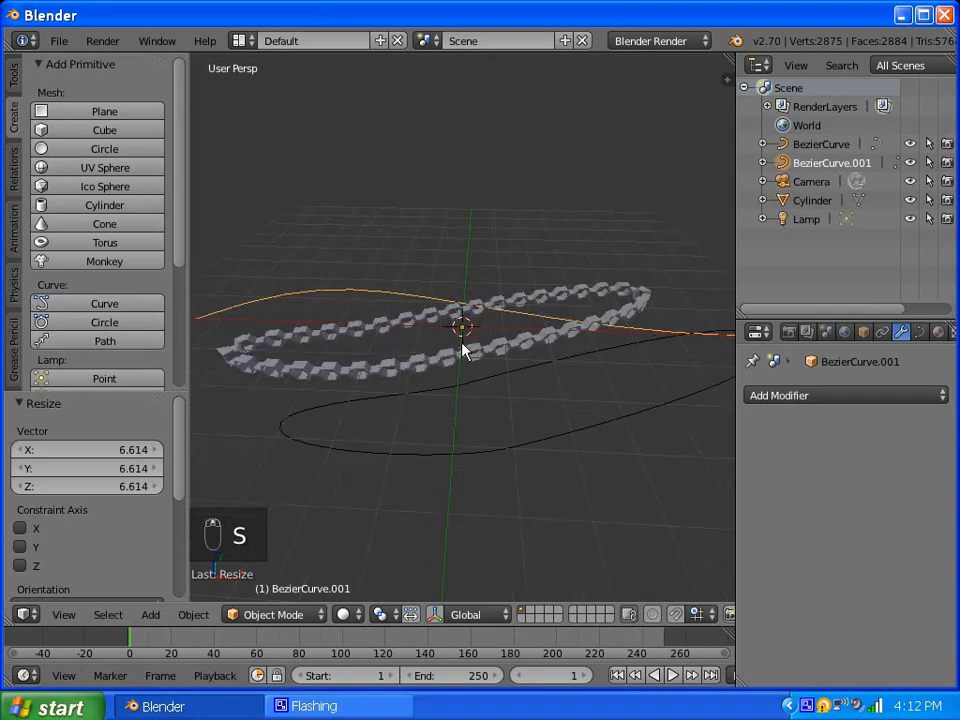
right_click(400, 323)
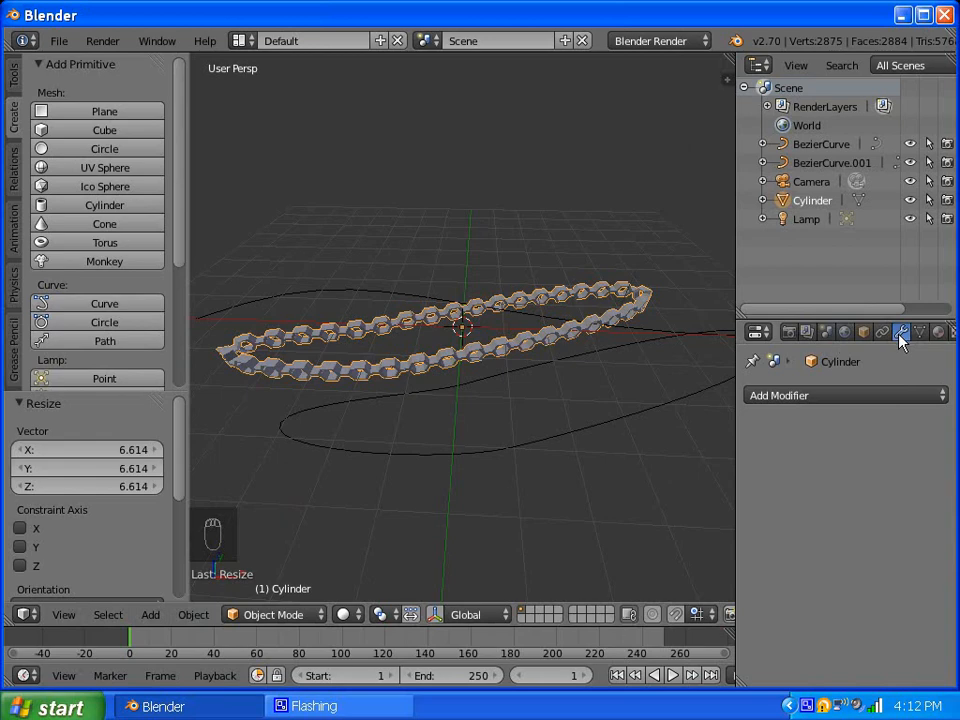
left_click(848, 396)
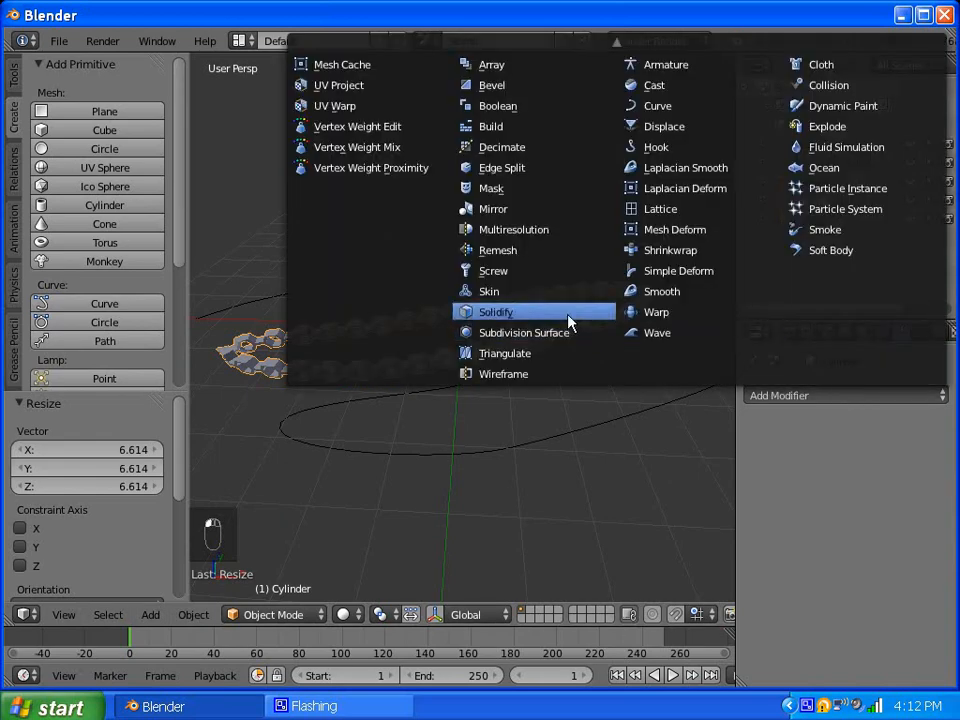
left_click(497, 68)
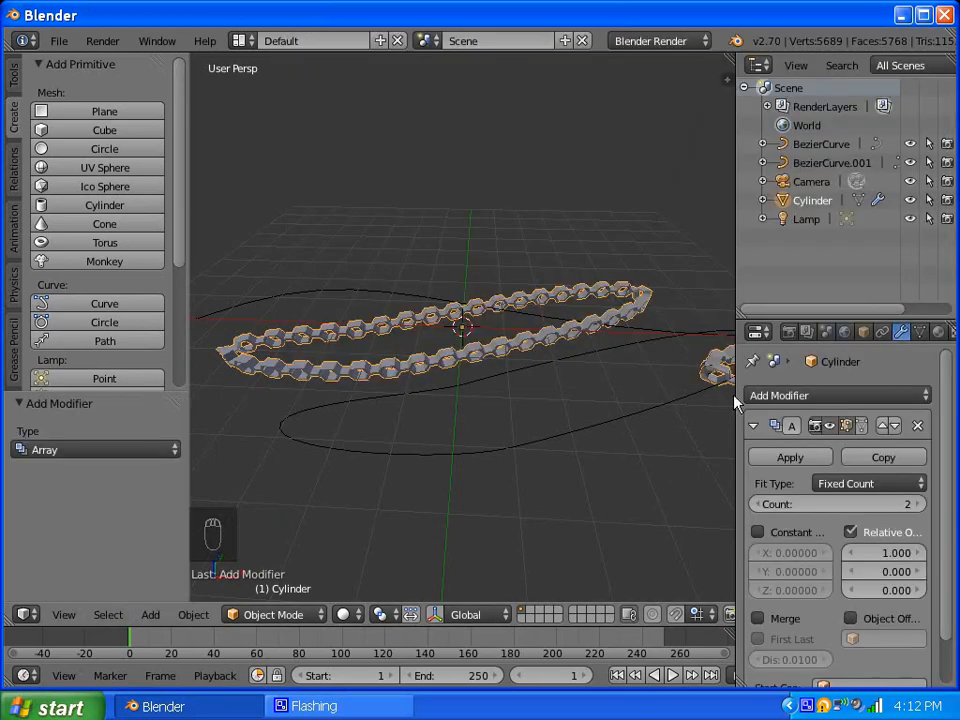
left_click(855, 483)
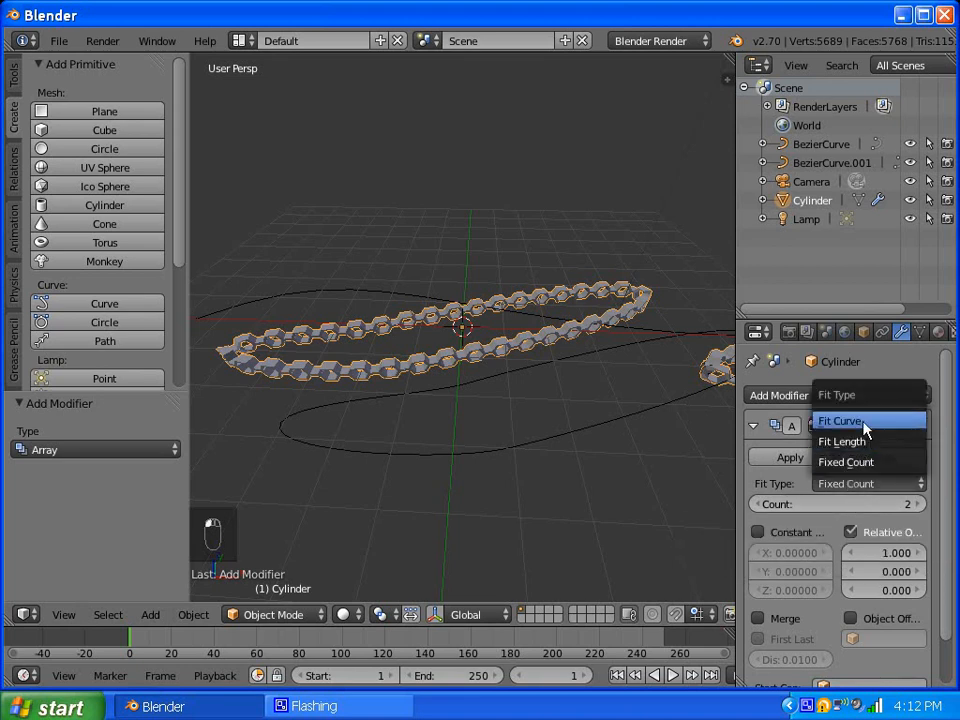
left_click(866, 422)
left_click(855, 504)
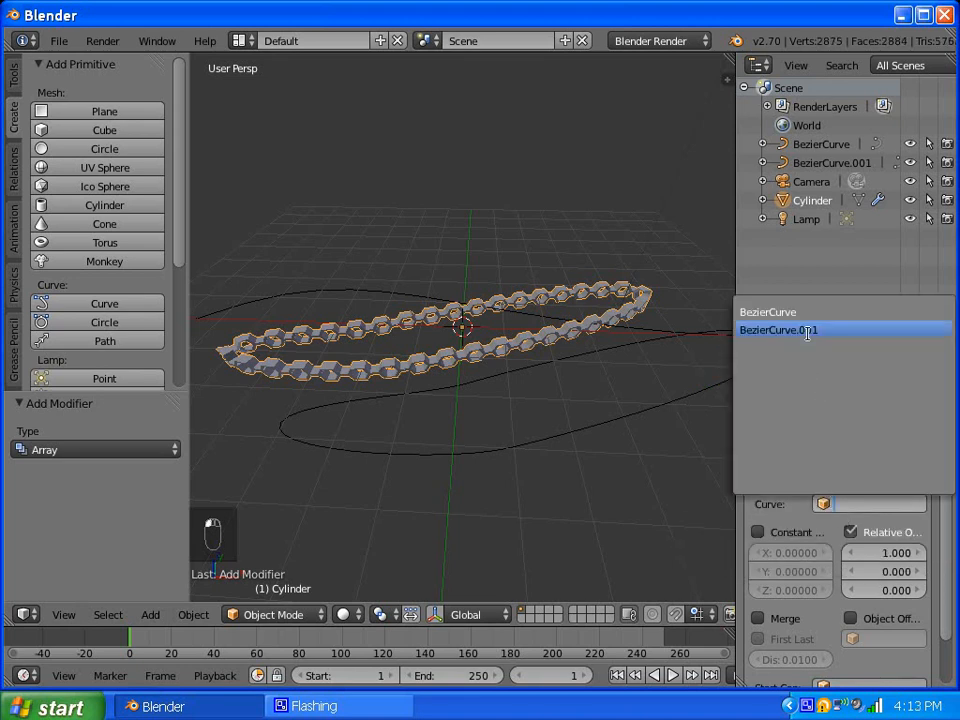
left_click(770, 328)
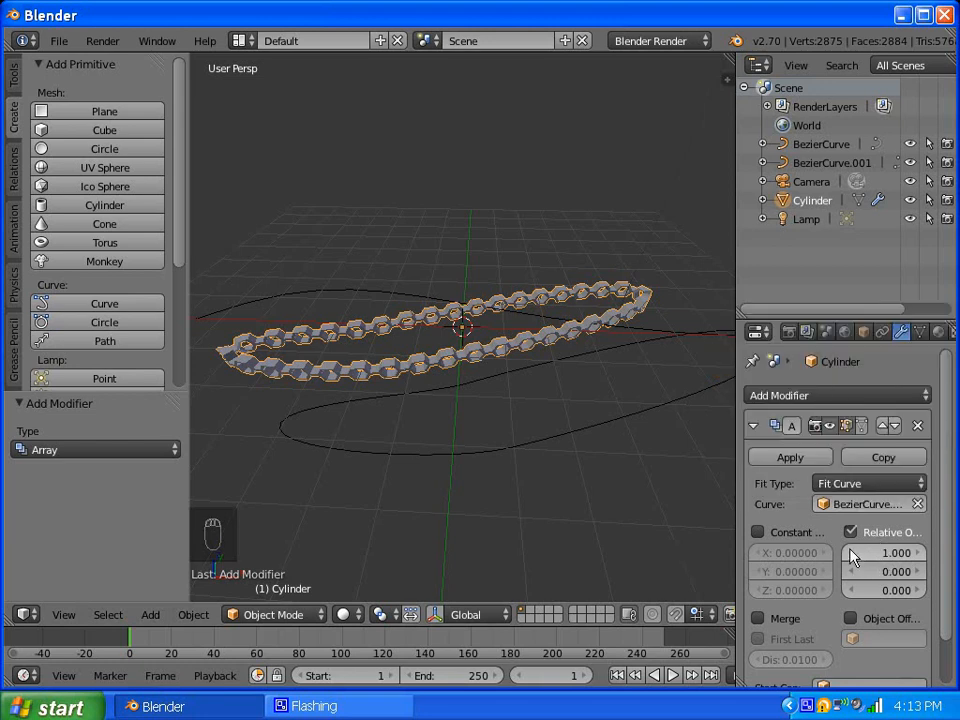
scroll(851, 557, "down", 2)
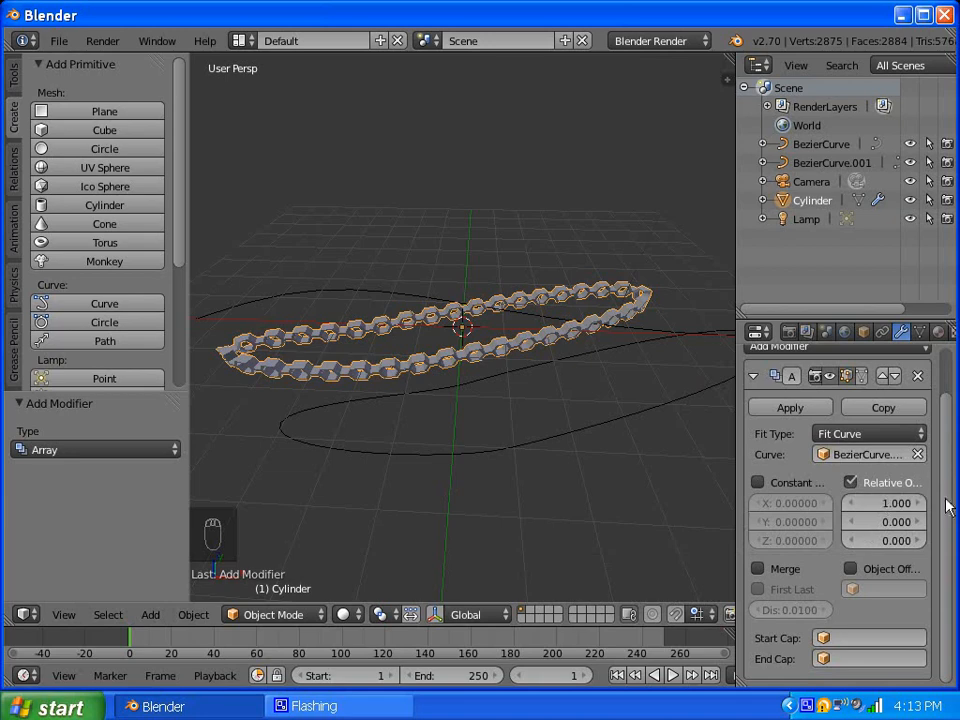
scroll(946, 500, "up", 2)
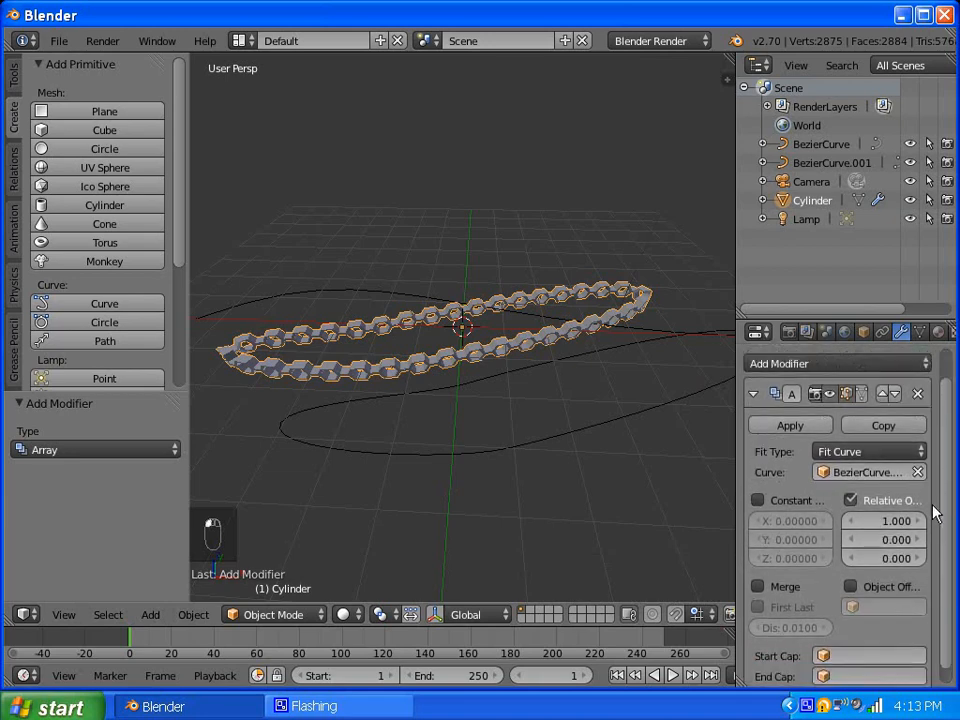
Step: Add a Curve modifier to the honeycomb ring with BezierCurve.001 as its deforming object
left_click(816, 396)
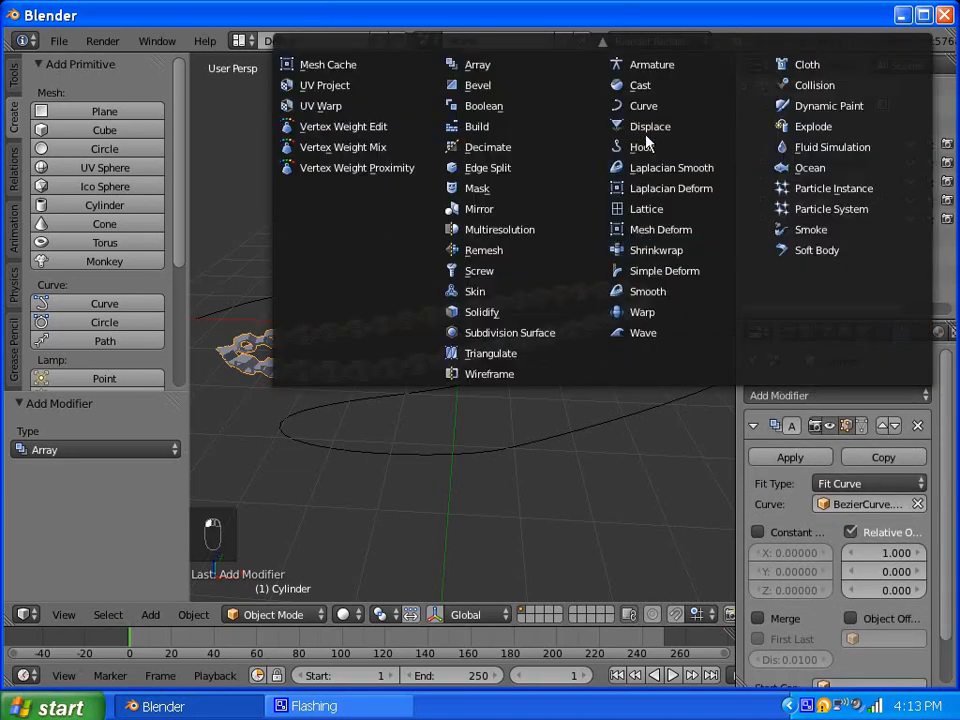
left_click(640, 104)
left_click_drag(944, 538, 952, 681)
left_click(785, 617)
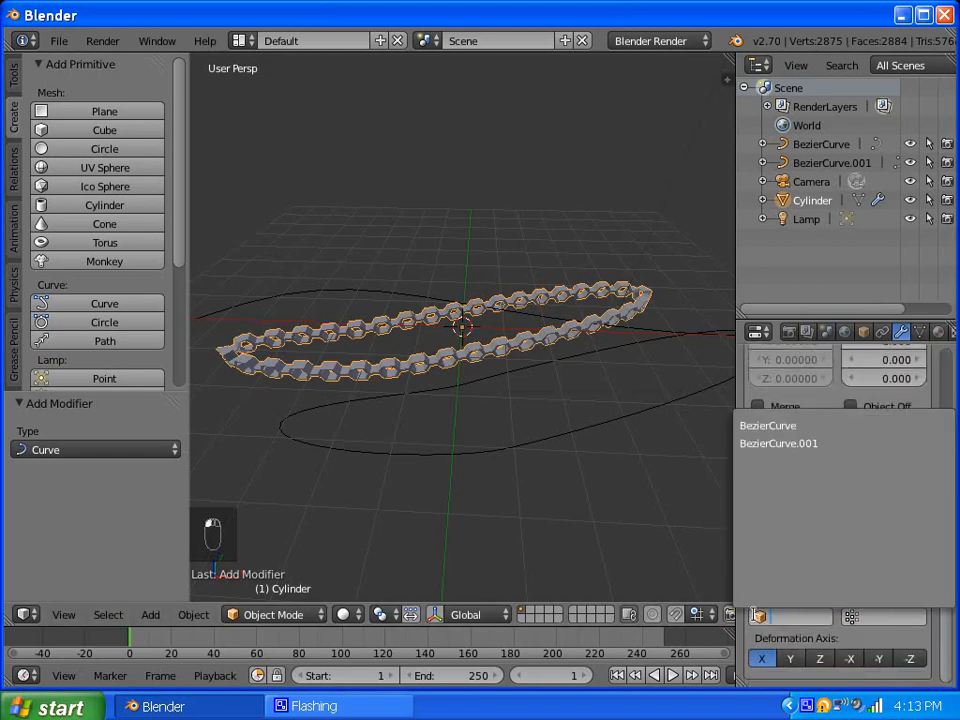
left_click(777, 446)
scroll(386, 369, "down", 2)
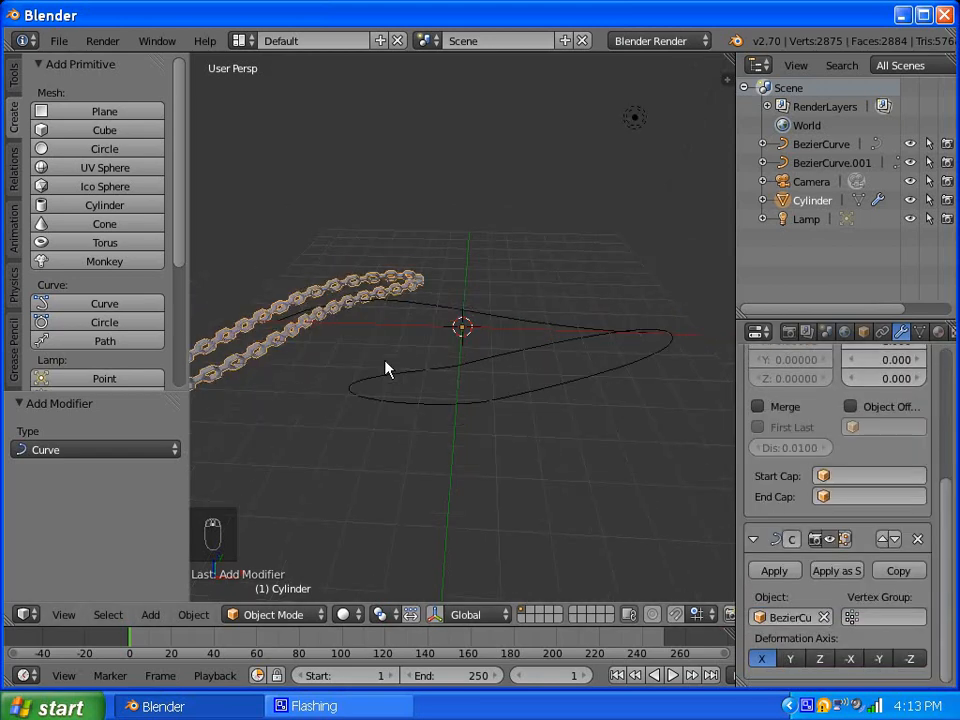
middle_click_drag(386, 369, 440, 370)
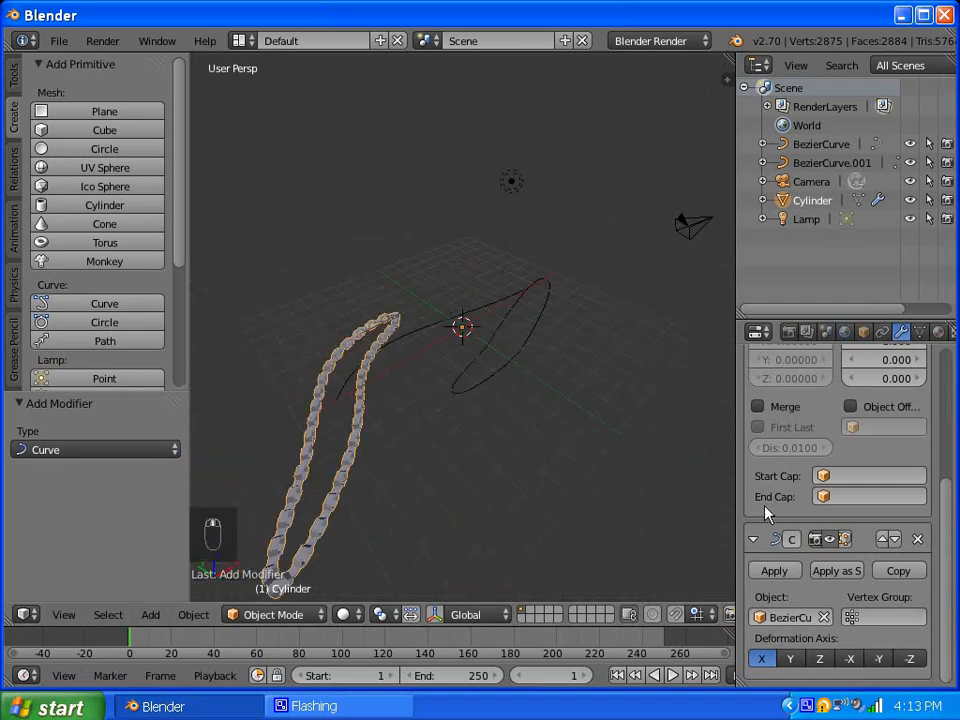
Step: Try the Y, -X, -Y and X deformation axes in the ring's Curve modifier and settle on Z
left_click(790, 657)
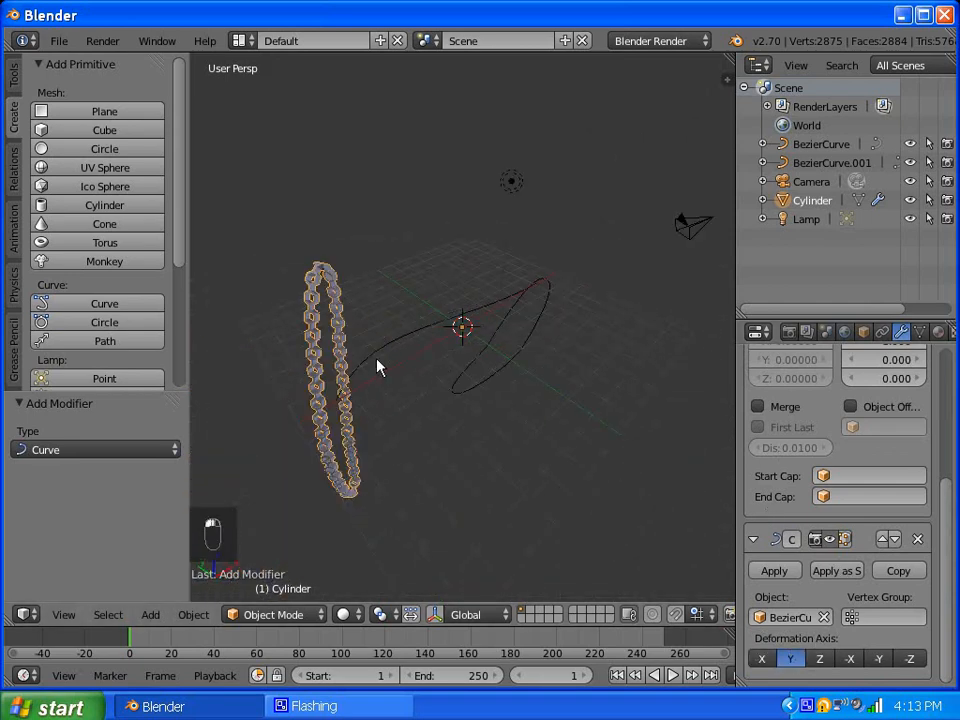
middle_click_drag(377, 366, 593, 418)
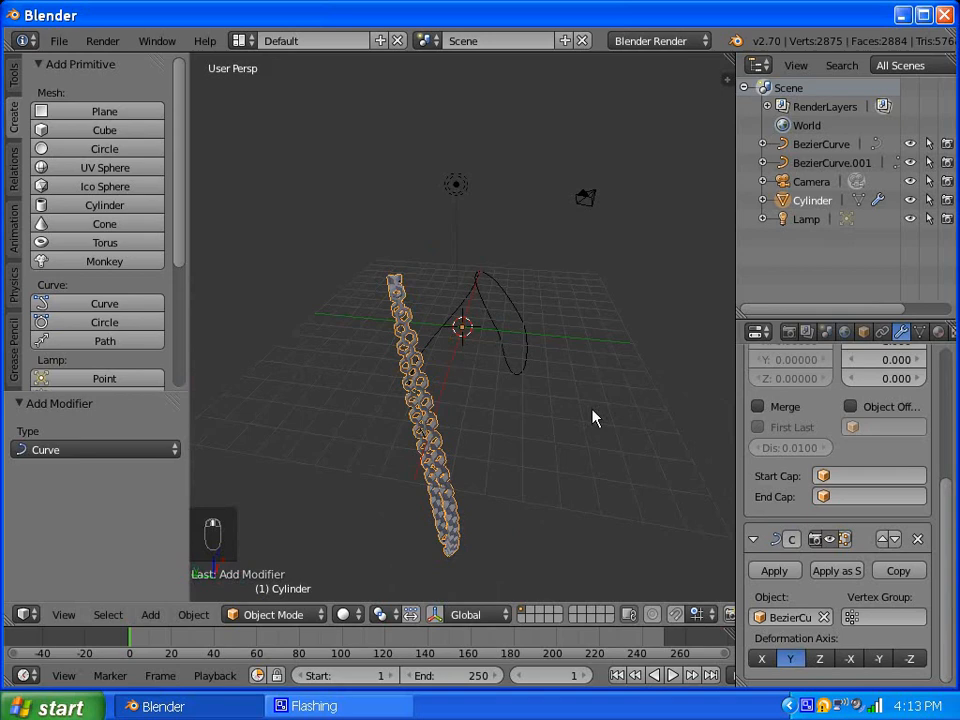
left_click(820, 658)
left_click(855, 660)
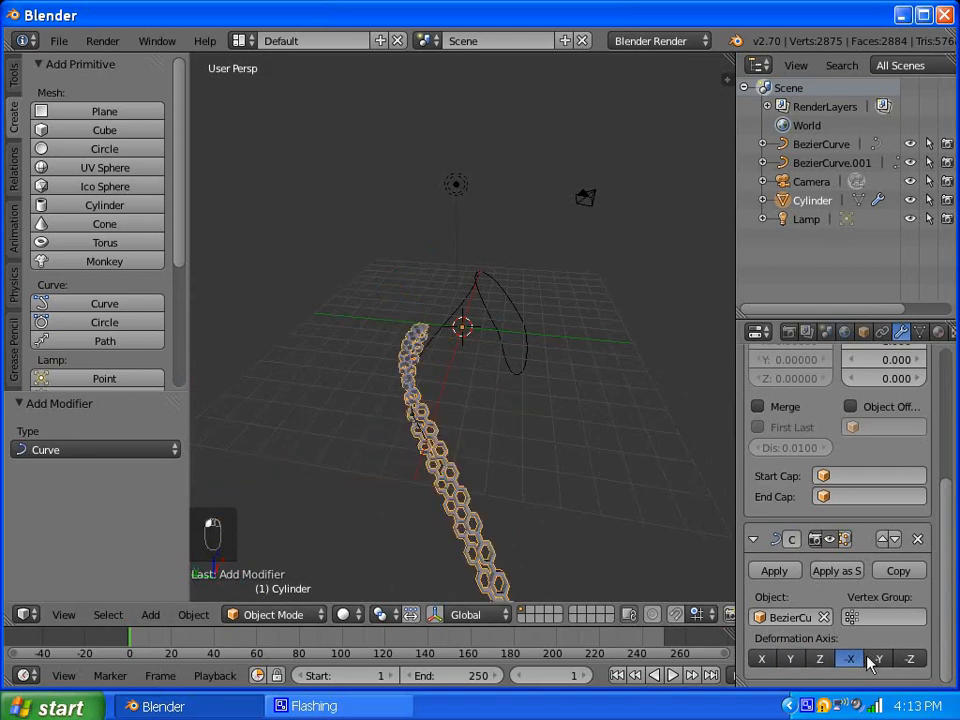
left_click(882, 659)
middle_click_drag(440, 430, 463, 463)
left_click(762, 658)
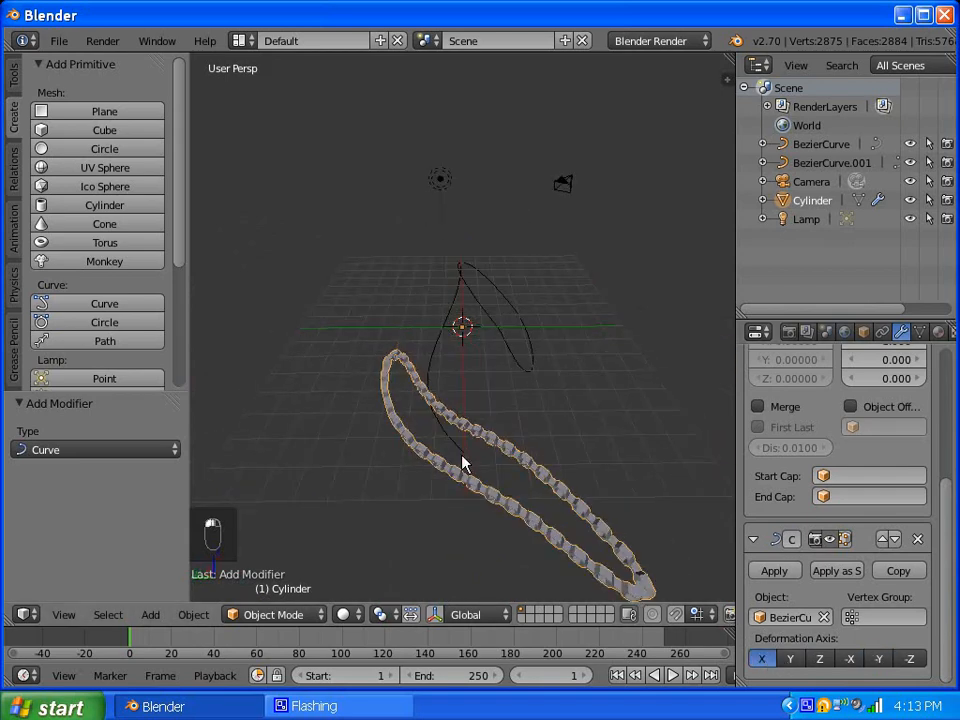
left_click(791, 659)
middle_click_drag(455, 430, 375, 446)
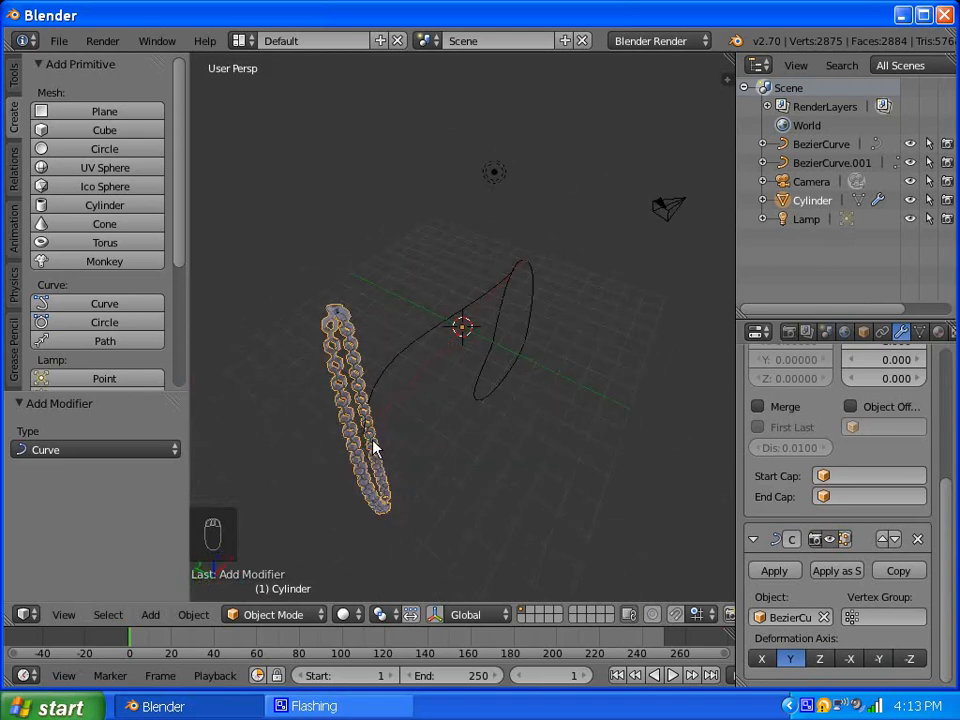
left_click(820, 658)
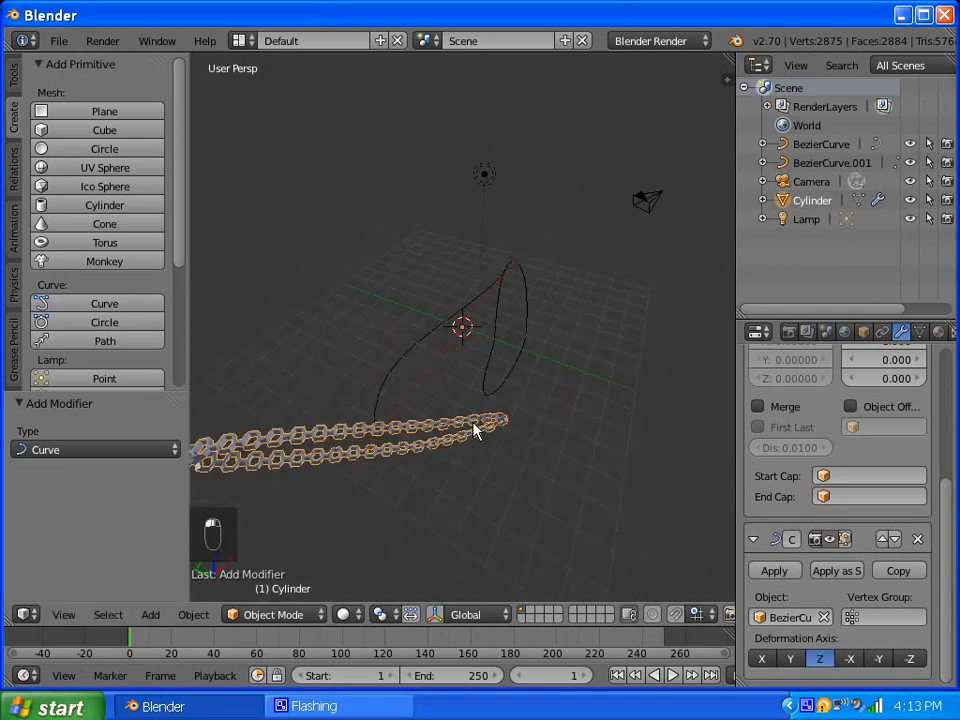
middle_click_drag(474, 431, 425, 337)
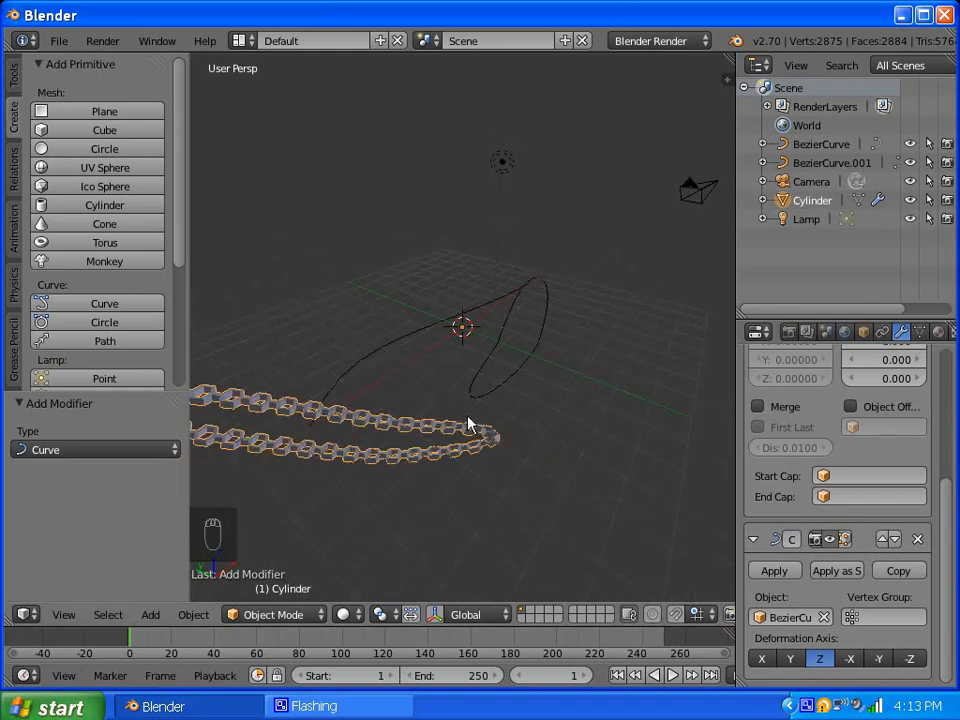
middle_click_drag(470, 424, 489, 435)
Step: Turn off Radius and turn on Bounds Clamp in the path/curve-deform options of BezierCurve.001
right_click(372, 371)
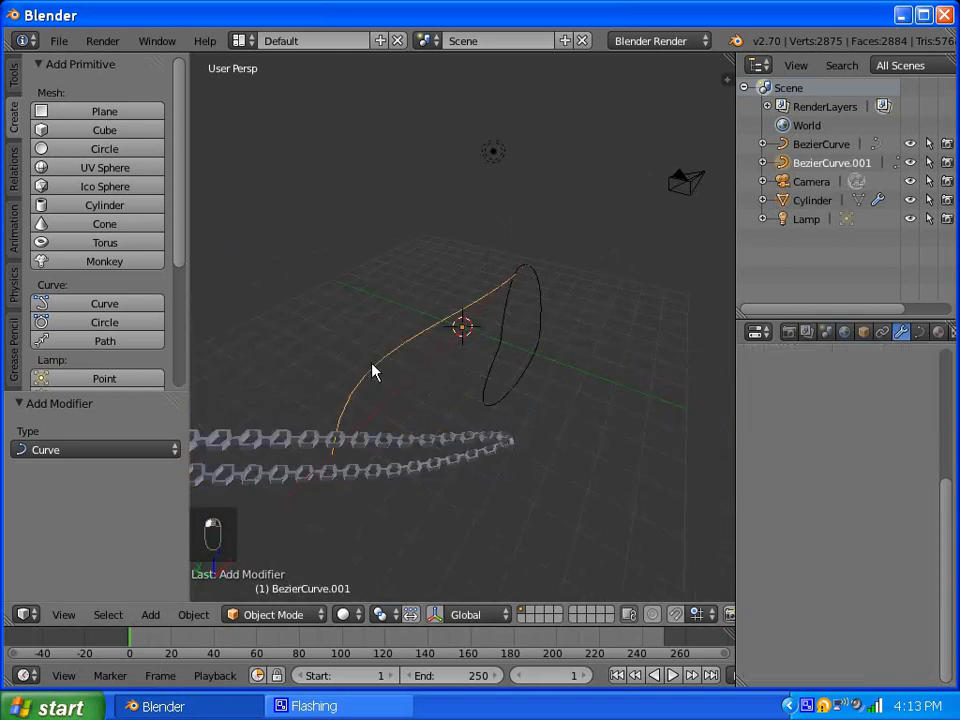
left_click(921, 333)
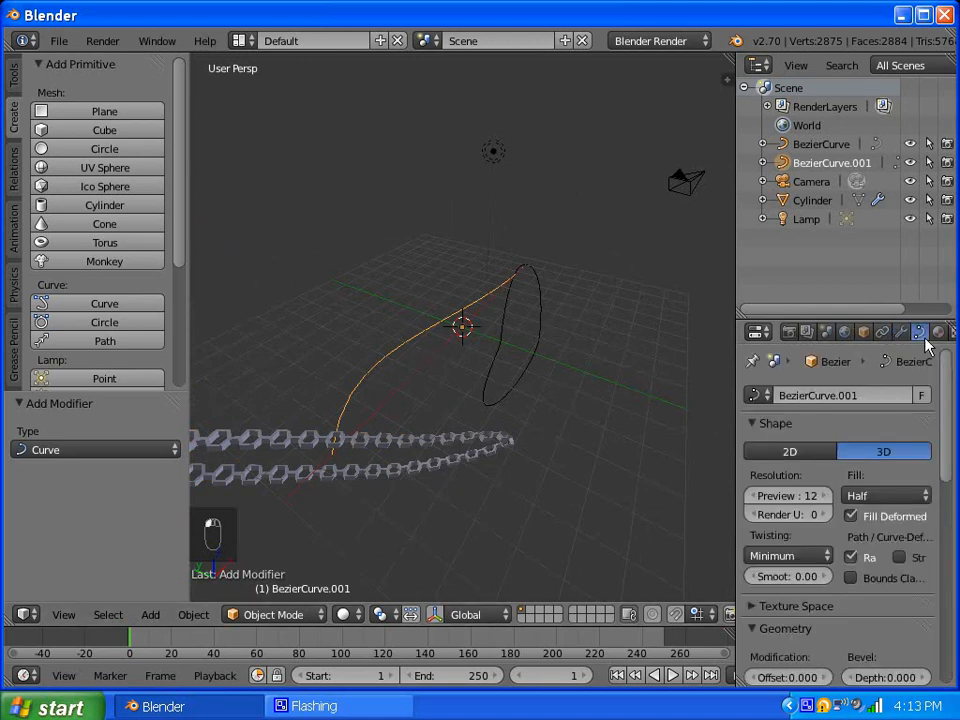
left_click(851, 557)
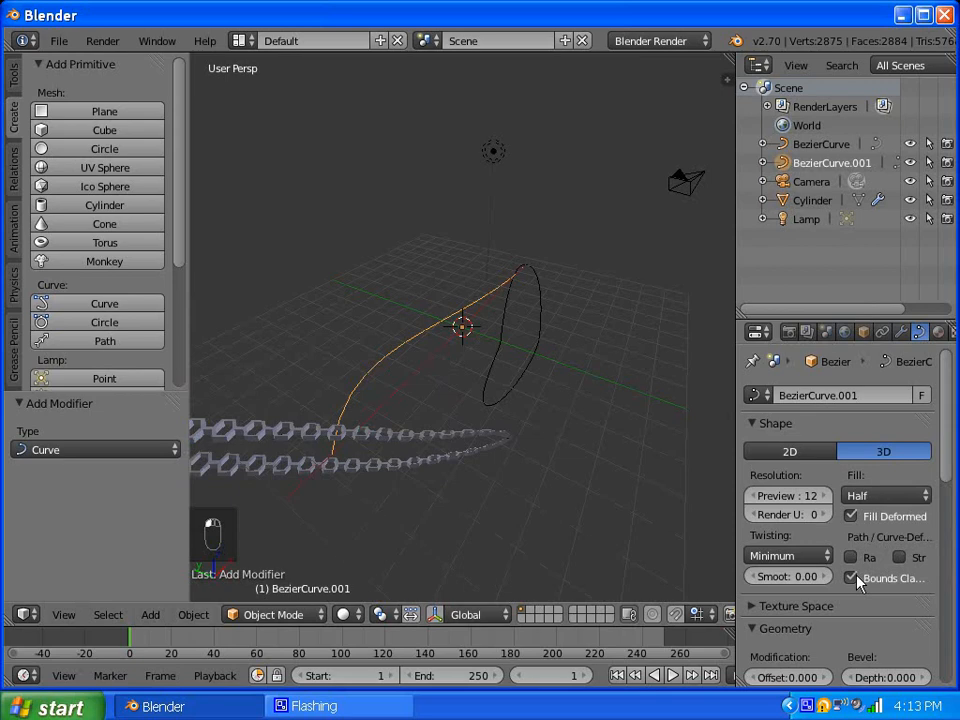
left_click(899, 557)
left_click(899, 557)
middle_click_drag(364, 375, 444, 324)
Step: Reassign BezierCurve.001 in the ring's Array modifier and set the relative offset to 0 in X and 1 in Y
right_click(348, 172)
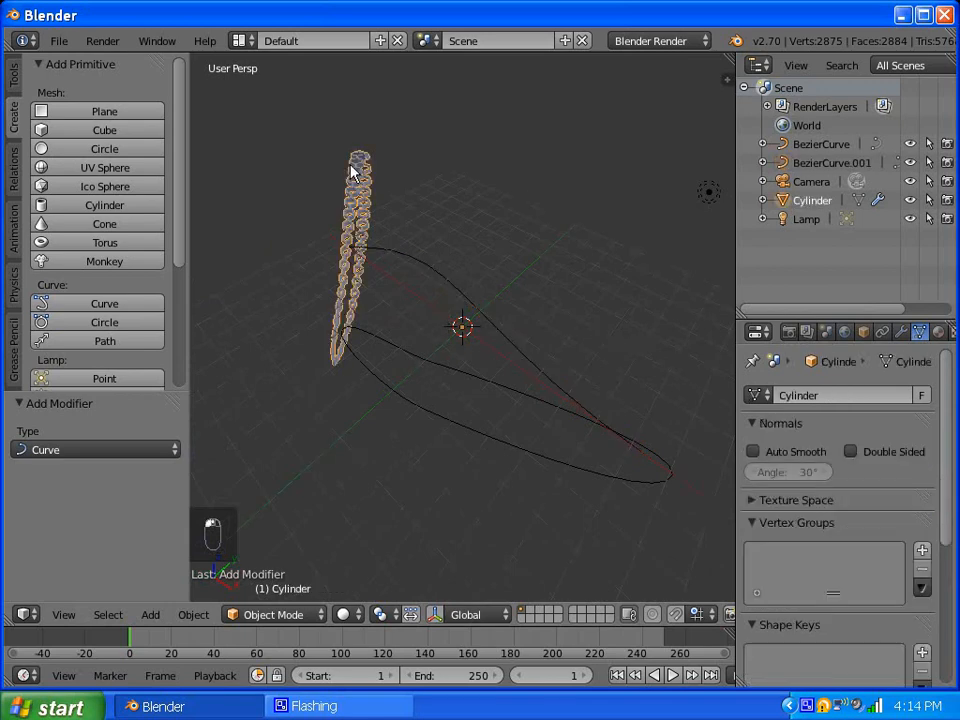
left_click(902, 332)
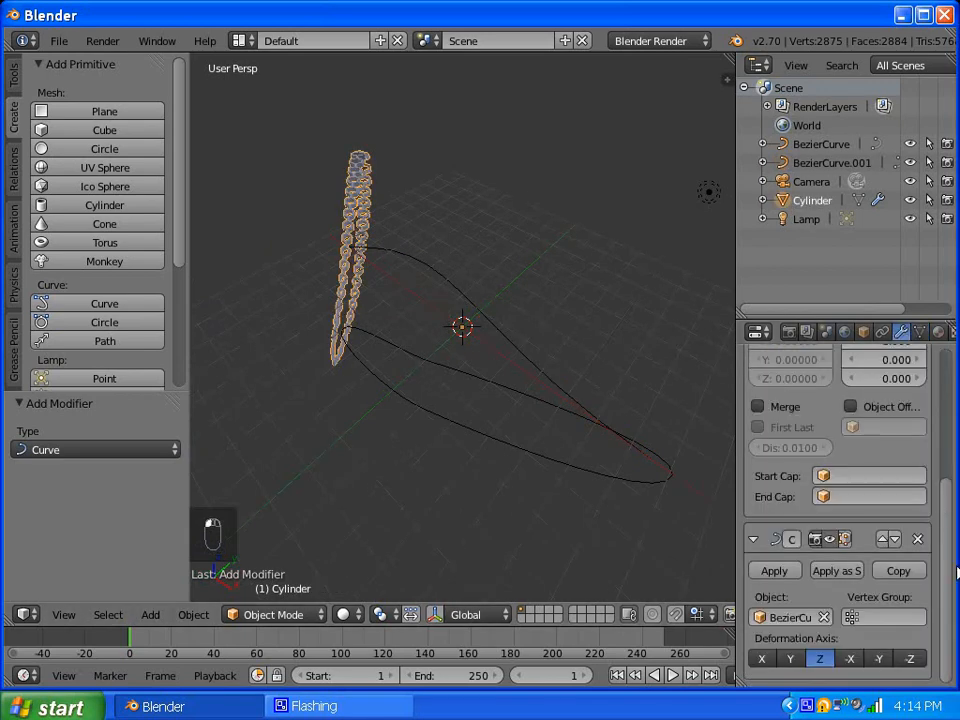
scroll(850, 440, "up", 5)
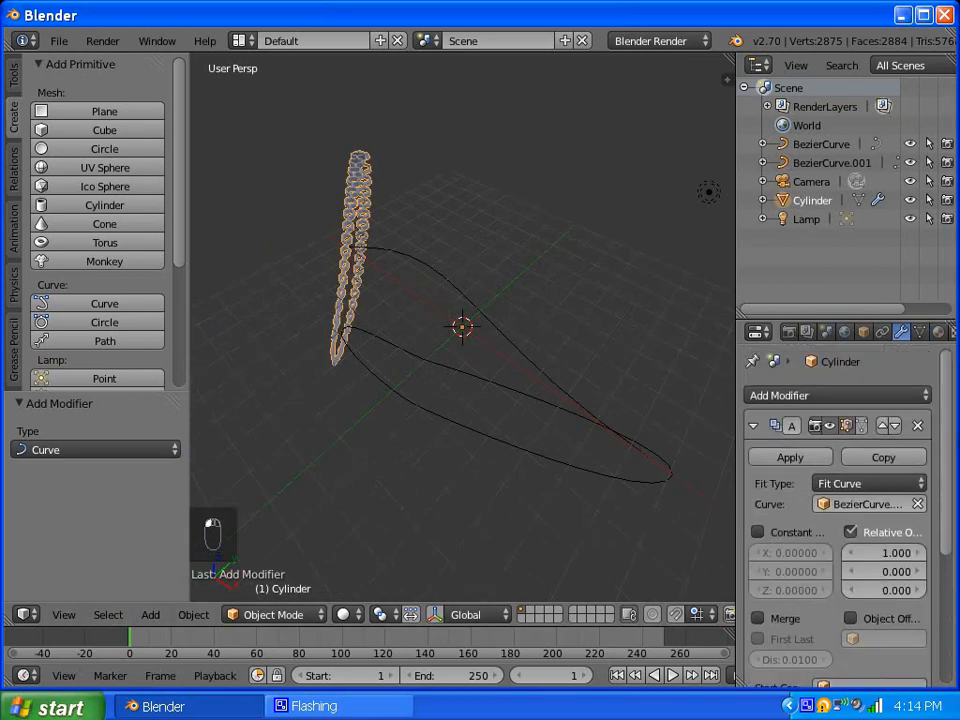
left_click(870, 505)
left_click(781, 329)
left_click(890, 568)
type("1")
key("Return")
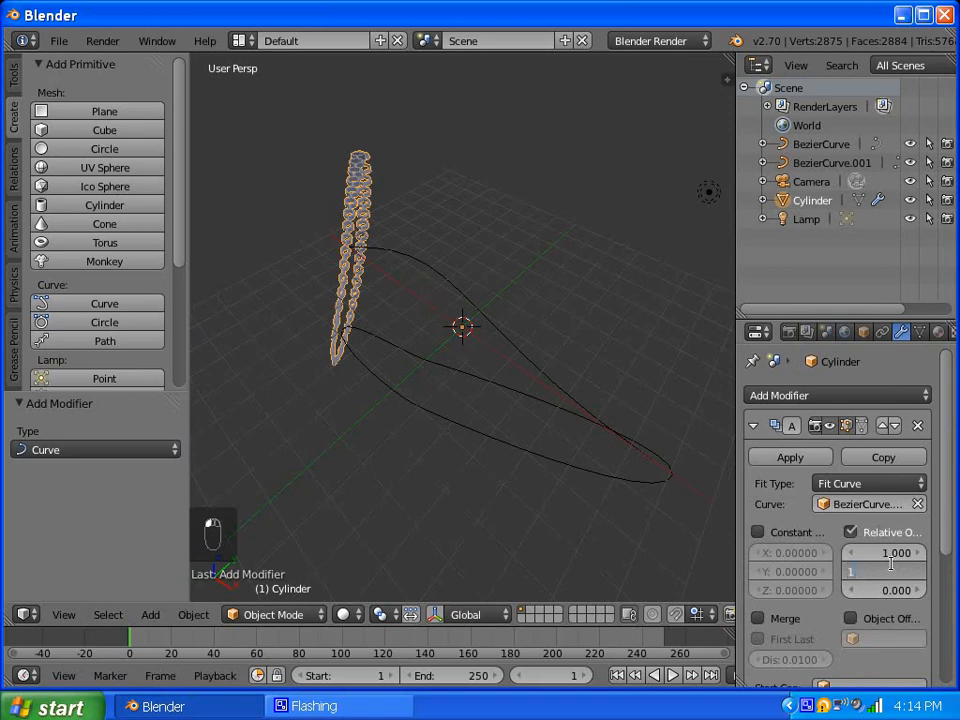
left_click(899, 554)
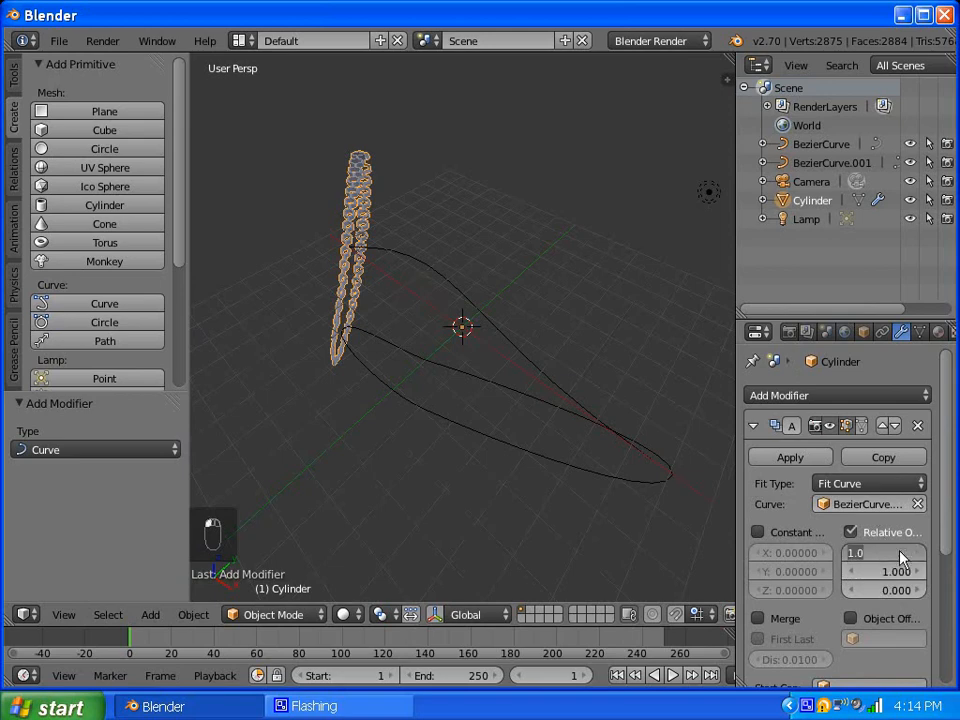
type("0")
key("Return")
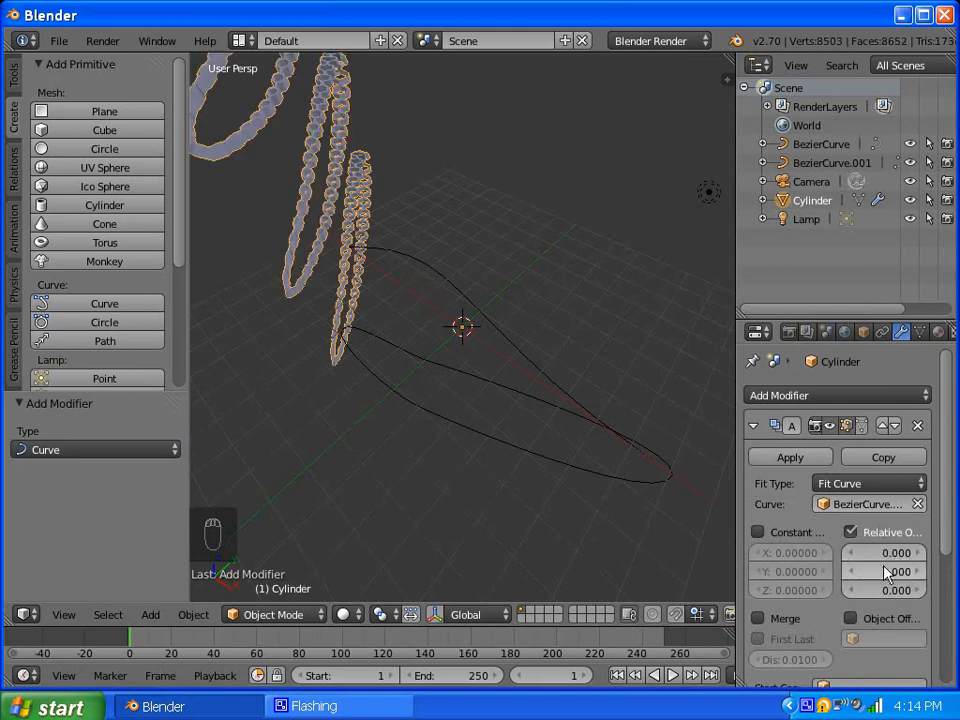
Step: Set the Array modifier's relative offset to 1 in Z and 0 in Y, and inspect the resulting mesh
scroll(835, 515, "down", 3)
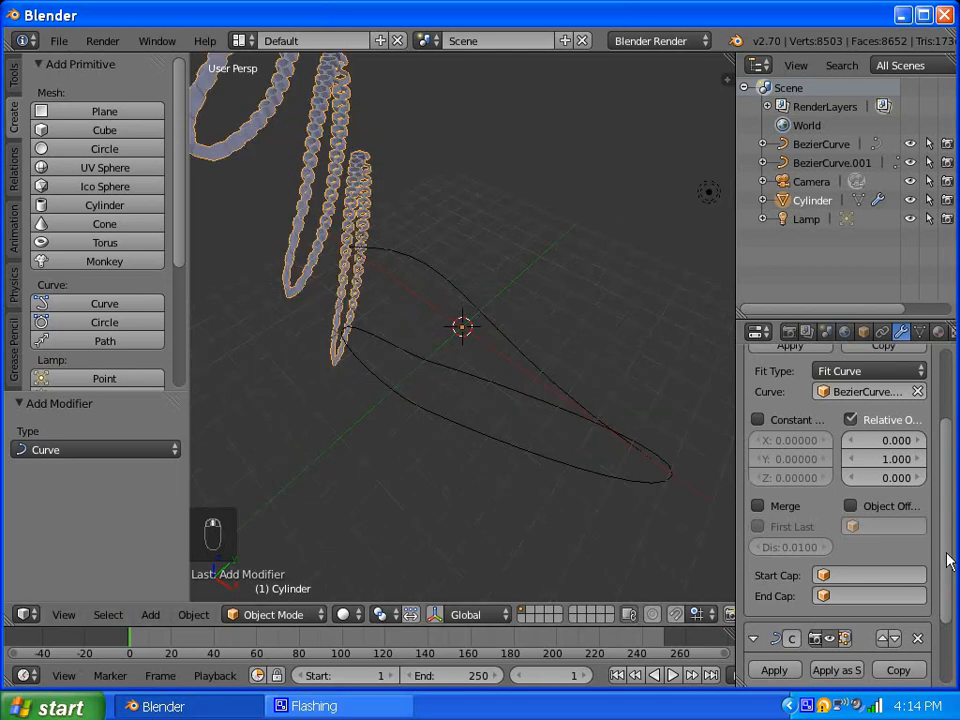
scroll(905, 475, "up", 1)
left_click(893, 516)
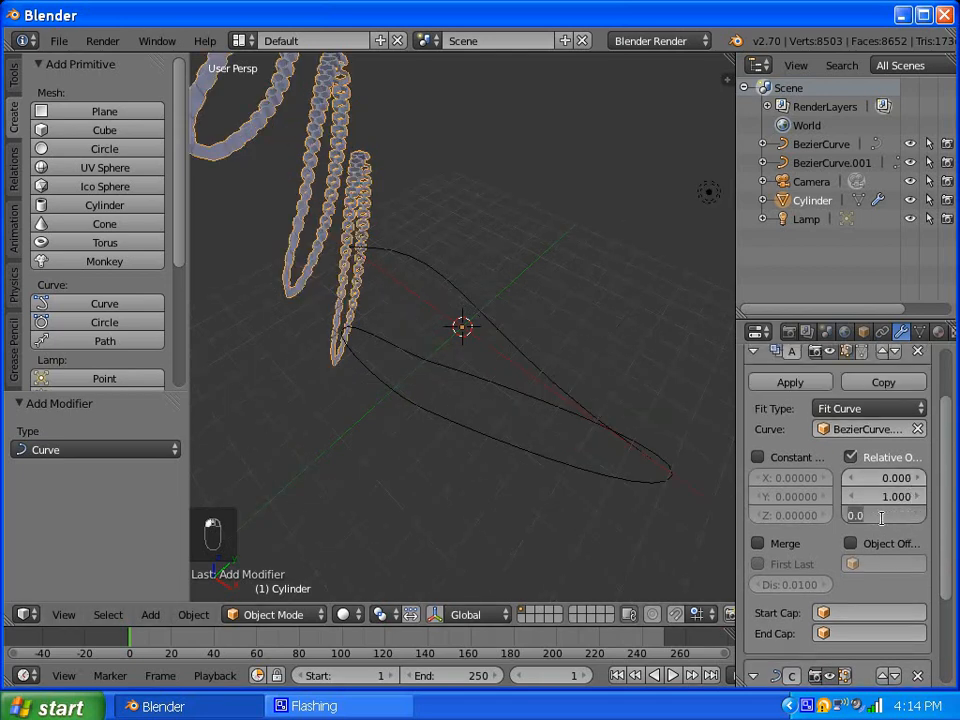
type("1")
key("Return")
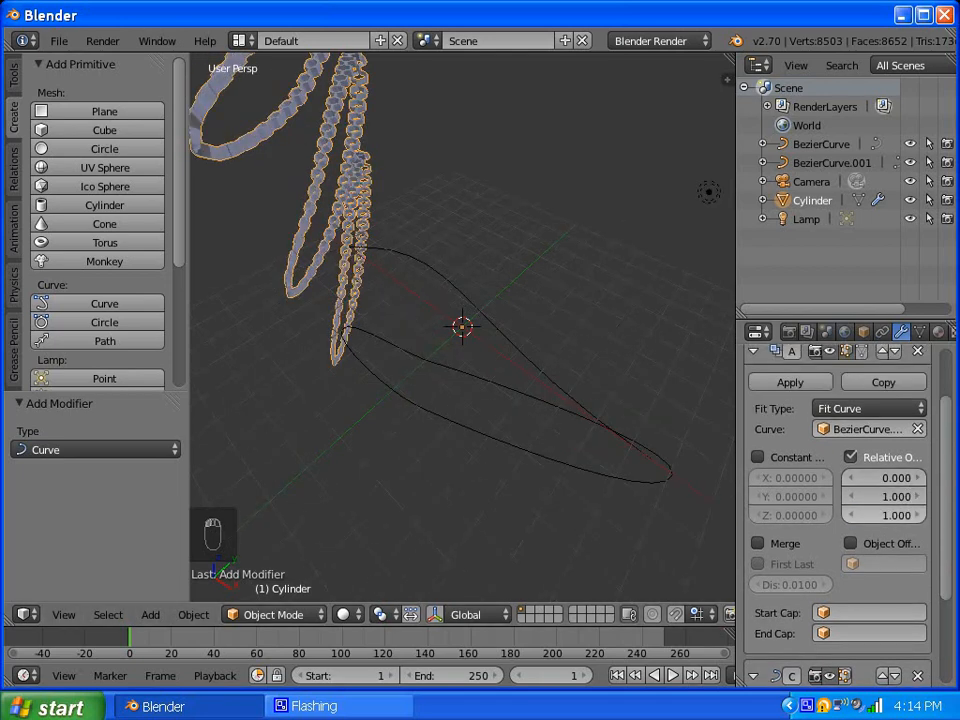
left_click(888, 497)
type("0")
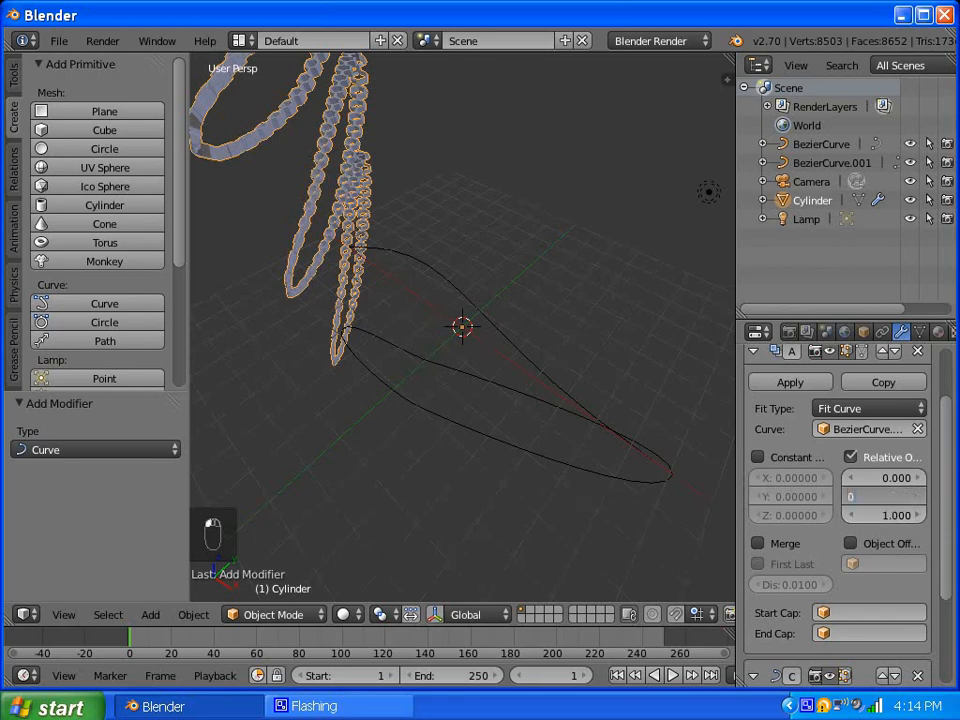
key("Return")
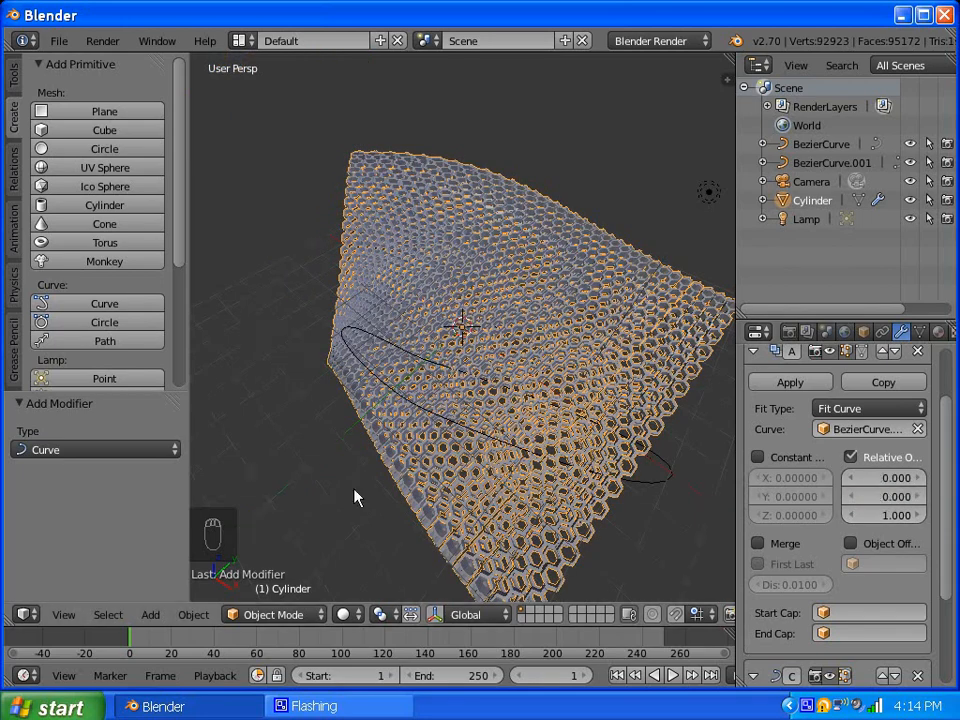
middle_click_drag(356, 499, 333, 284)
middle_click_drag(416, 369, 389, 411)
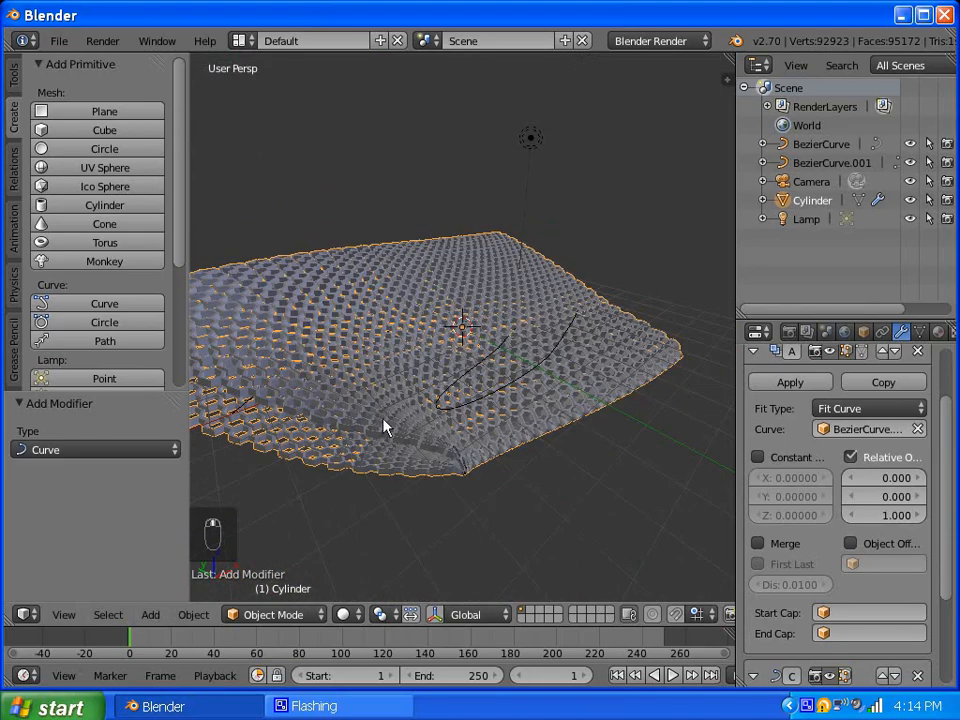
Step: Set the Array modifier's relative Z offset to 0.75, trying 0.9, 0.8 and 0.7 first
scroll(444, 418, "up", 2)
middle_click_drag(328, 418, 431, 339)
scroll(452, 336, "down", 3)
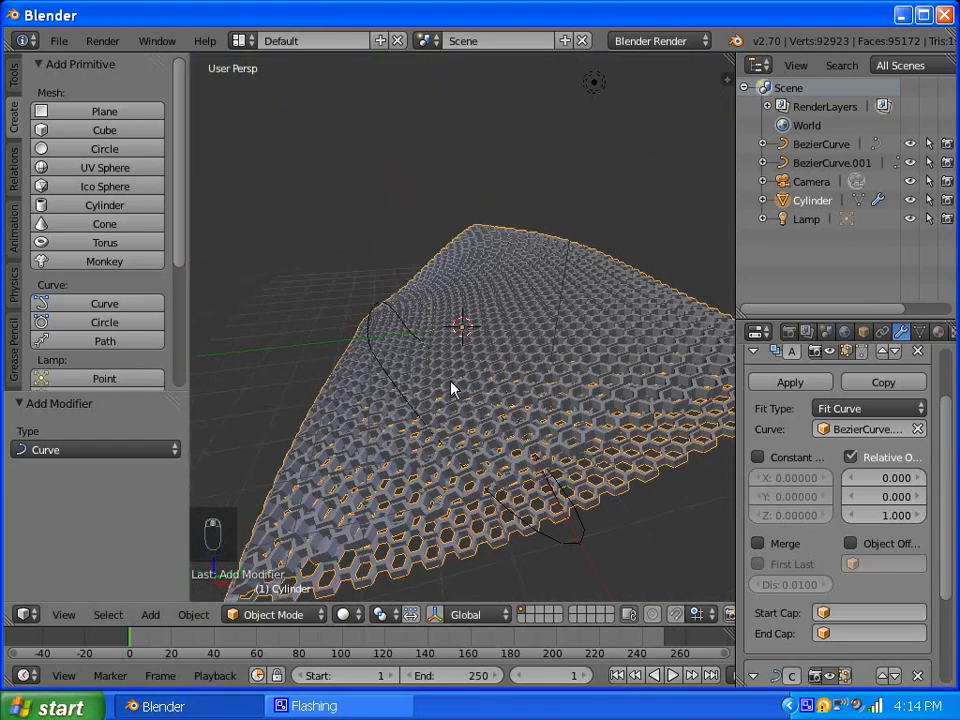
middle_click_drag(452, 390, 576, 428)
scroll(525, 418, "up", 4)
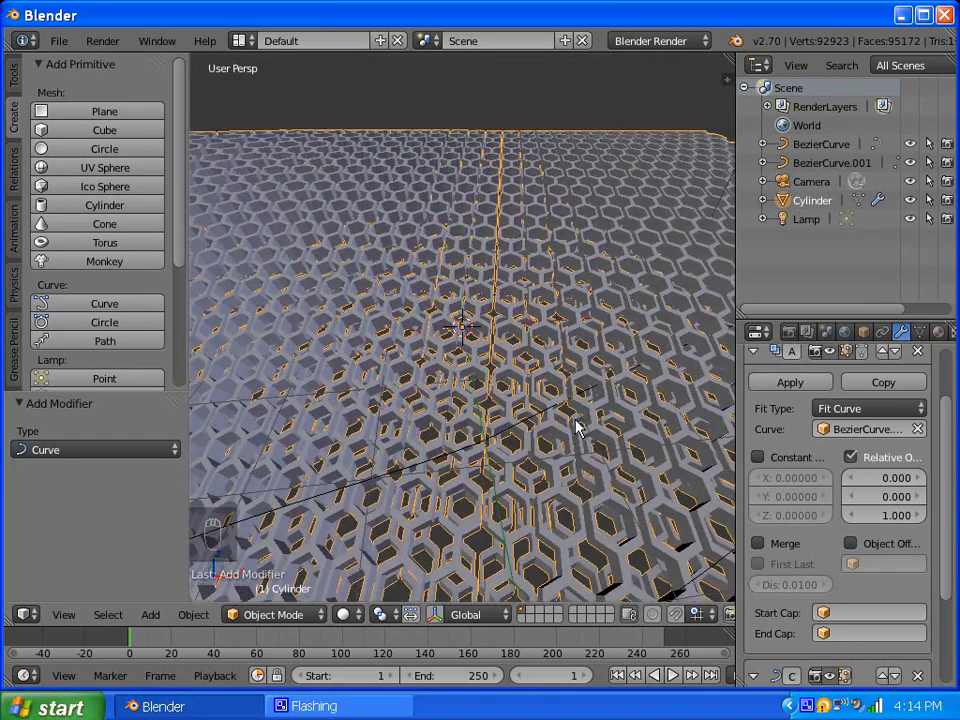
left_click(850, 515)
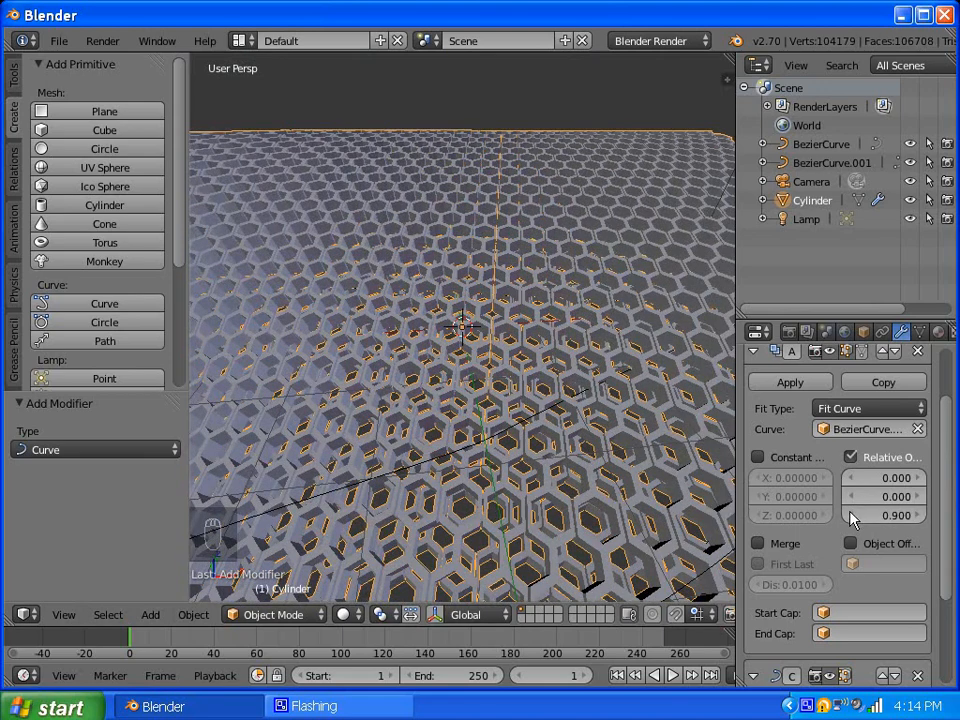
left_click(851, 515)
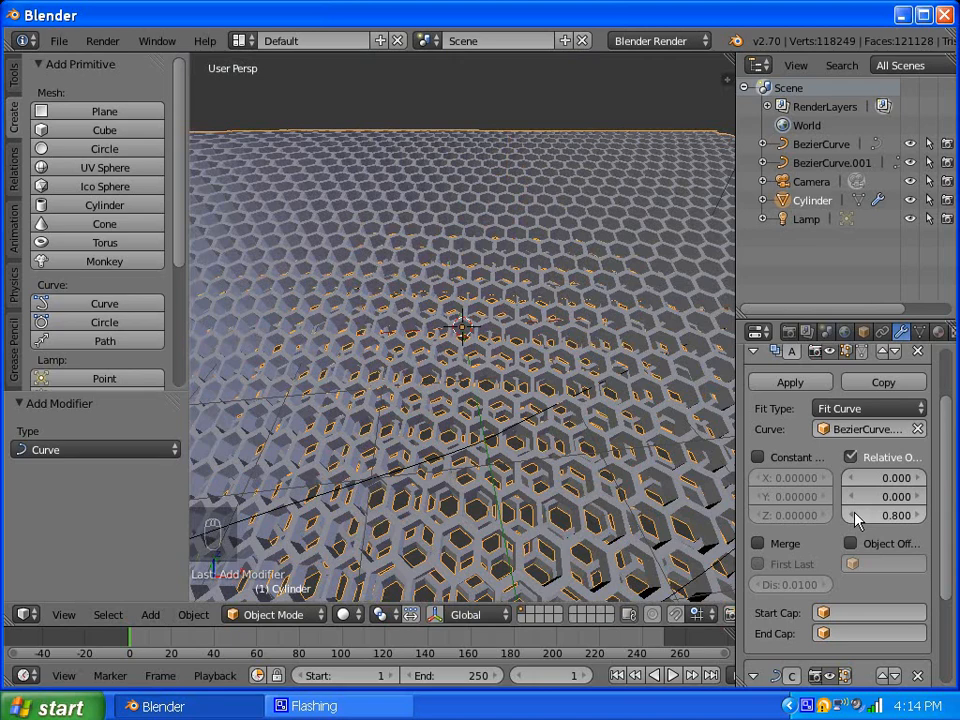
left_click(853, 515)
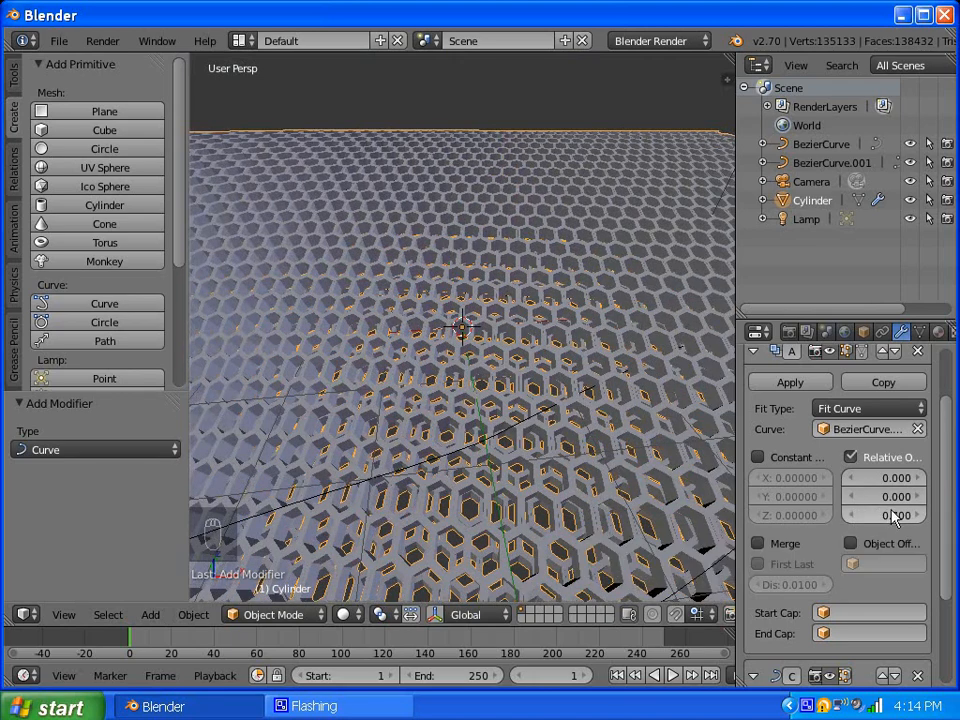
left_click(888, 515)
type(".75")
key("Return")
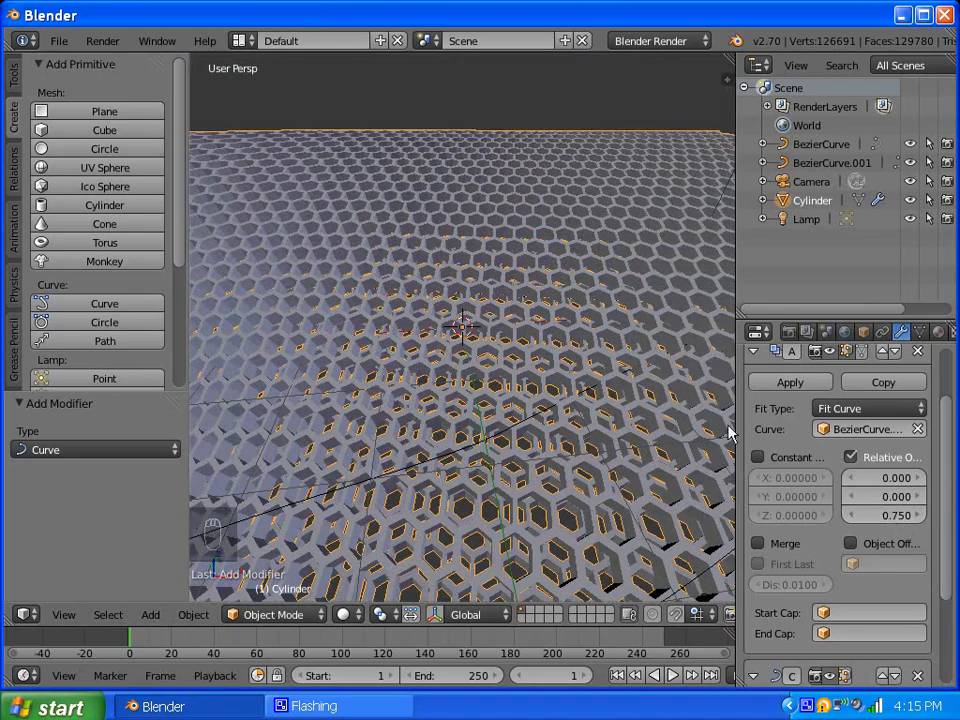
Step: Turn on Merge in the honeycomb's Array modifier and check the surface from several angles
scroll(390, 349, "down", 6)
middle_click_drag(302, 374, 396, 407)
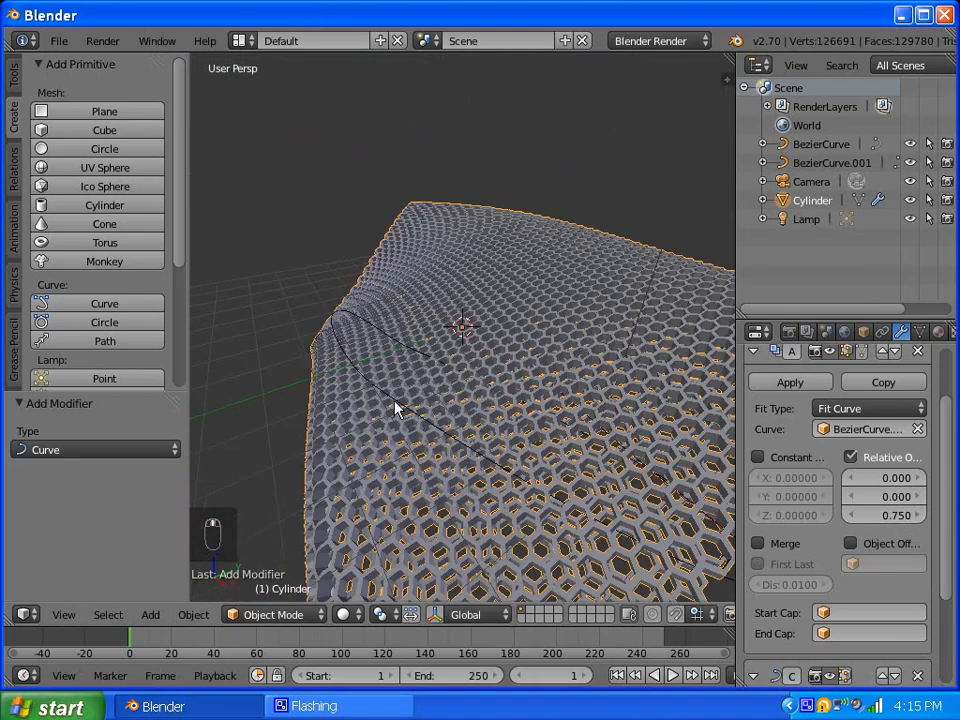
scroll(605, 487, "up", 2)
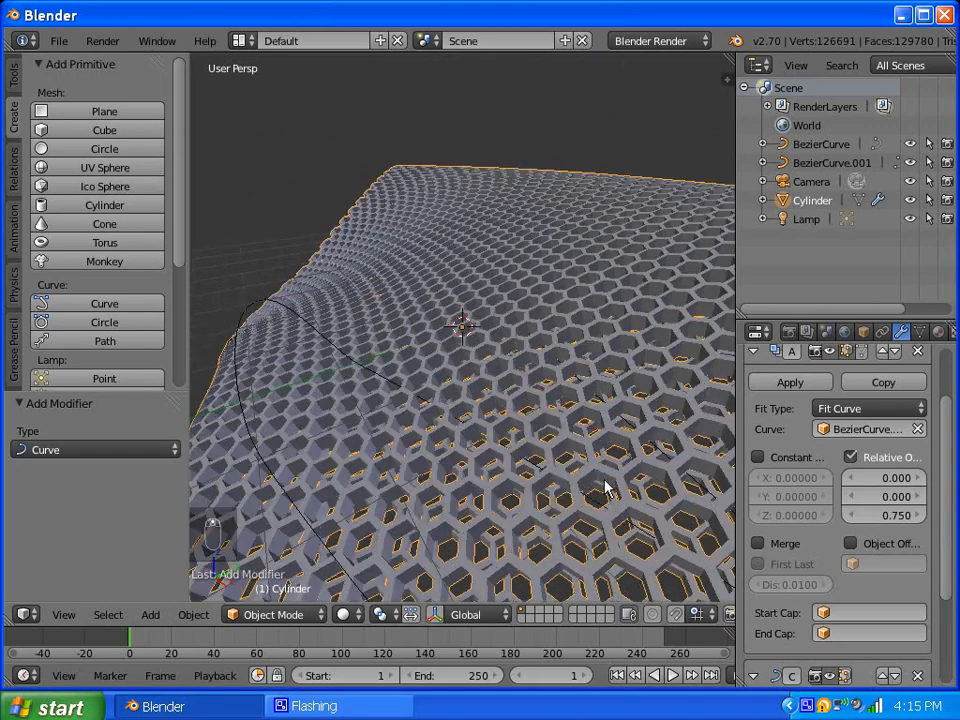
scroll(605, 487, "down", 3)
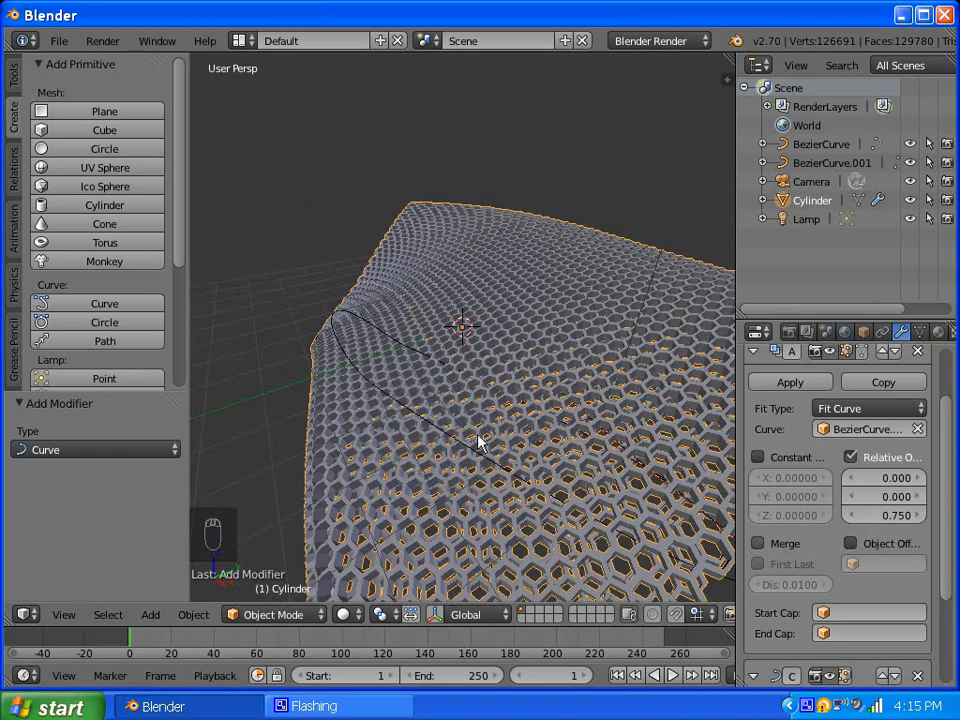
middle_click_drag(372, 428, 606, 407)
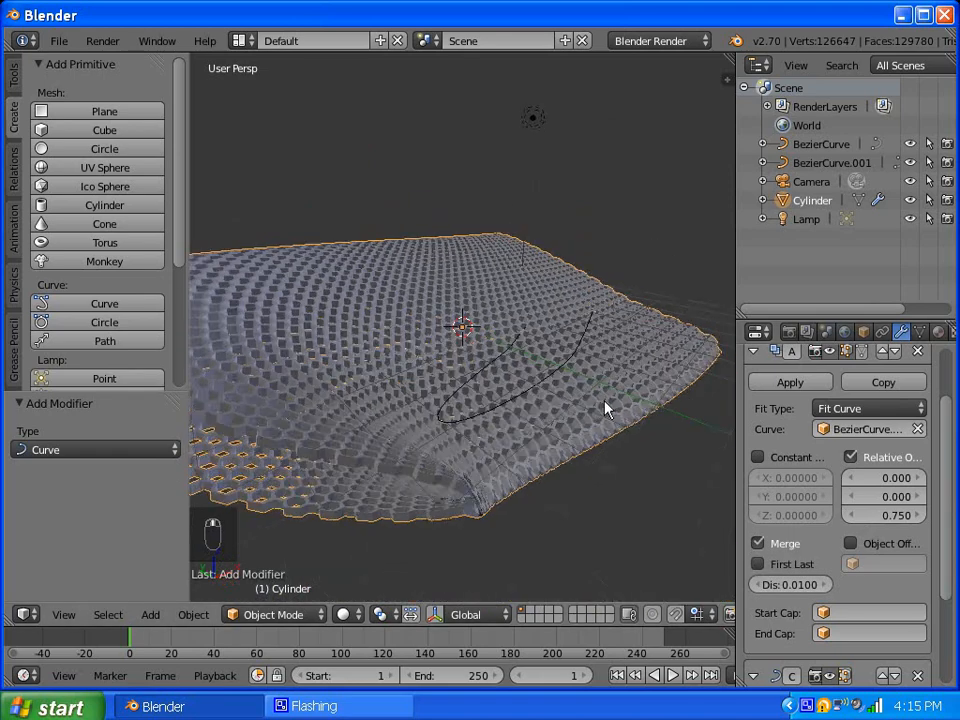
middle_click_drag(321, 405, 383, 473)
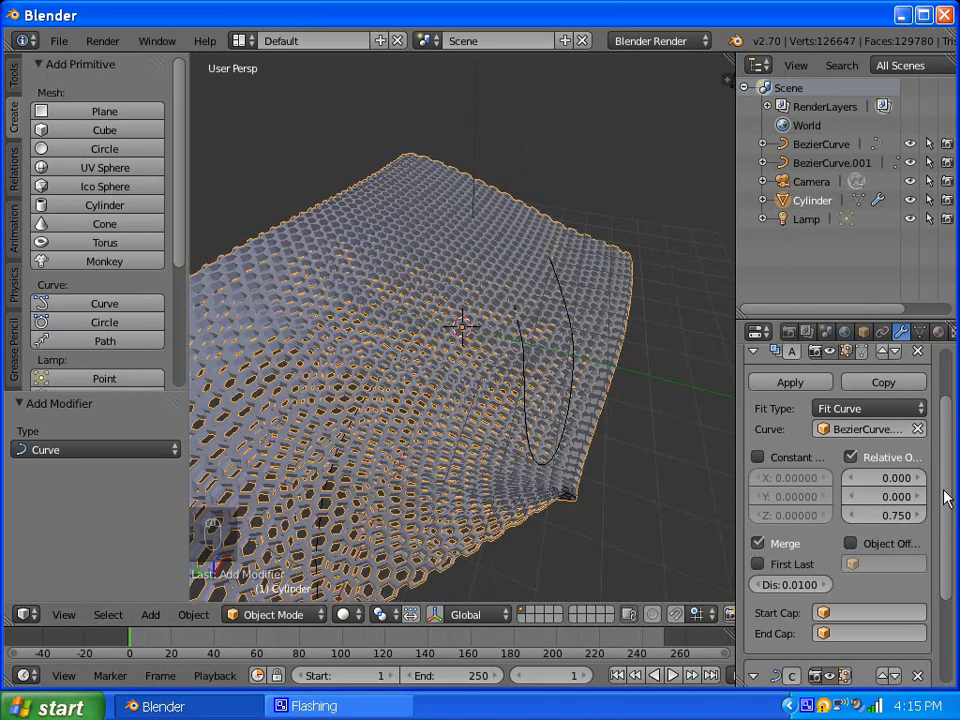
Step: Add a Bevel modifier to the honeycomb mesh and view its cells up close
scroll(940, 460, "up", 2)
scroll(940, 460, "up", 2)
left_click(850, 396)
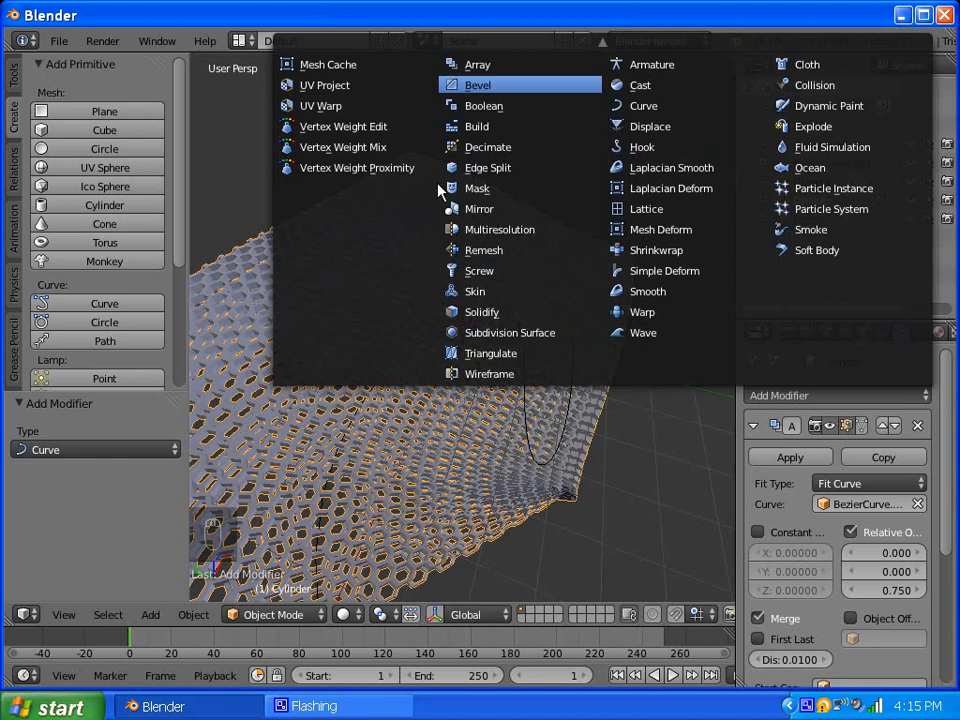
key("Return")
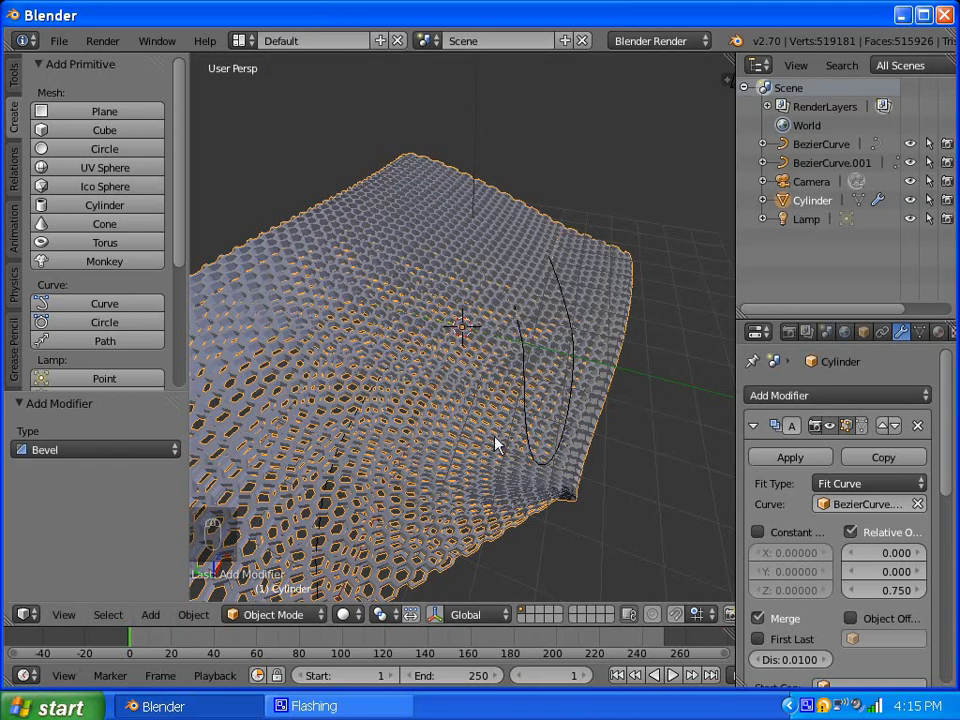
middle_click_drag(446, 474, 460, 432)
scroll(420, 456, "up", 4)
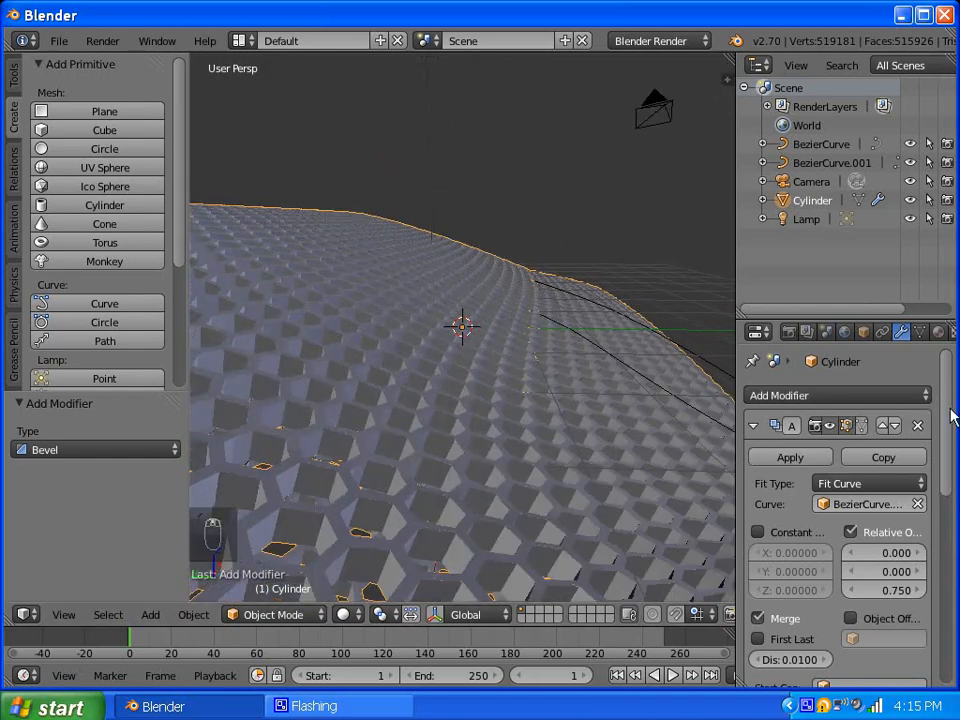
Step: Set the Bevel modifier's width to 0.05 and check the cell edges
left_click_drag(949, 413, 945, 639)
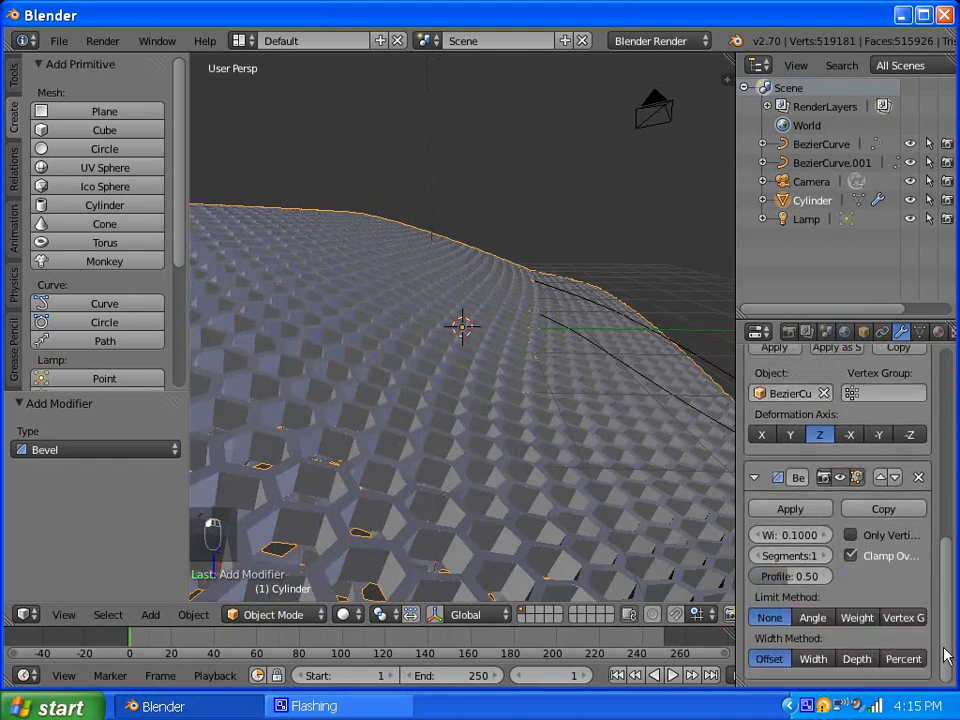
left_click(792, 538)
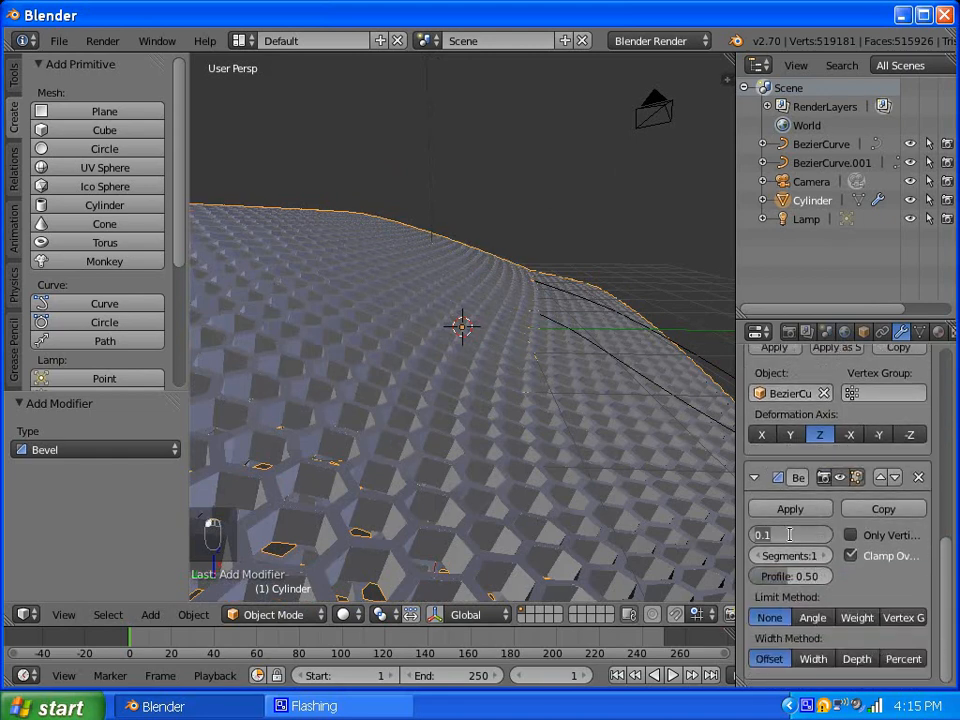
type(".05")
key("Return")
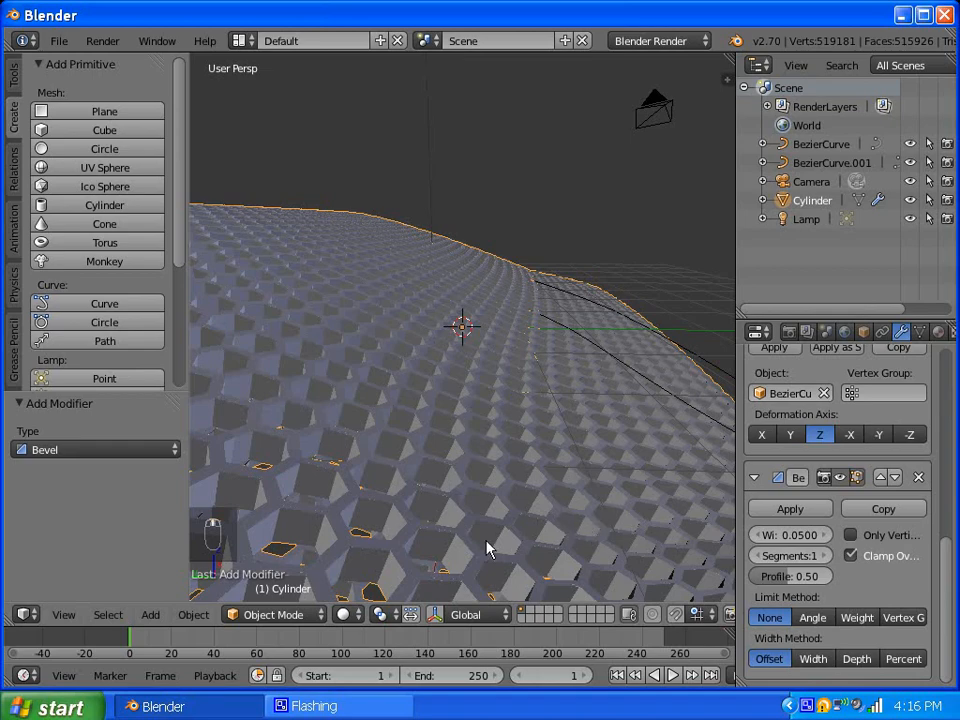
mouse_move(489, 551)
middle_mouse_down()
mouse_move(439, 564)
mouse_move(462, 545)
mouse_move(490, 542)
middle_mouse_up()
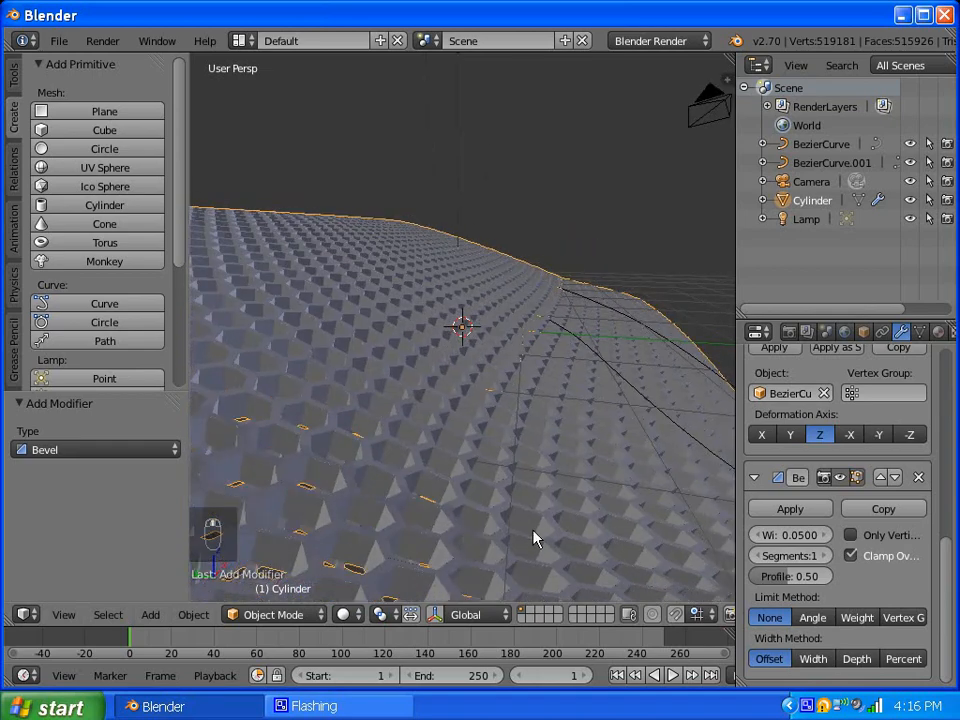
Step: Set the Bevel modifier's width to 0.25 and compare the effect on the honeycomb cells
left_click(798, 541)
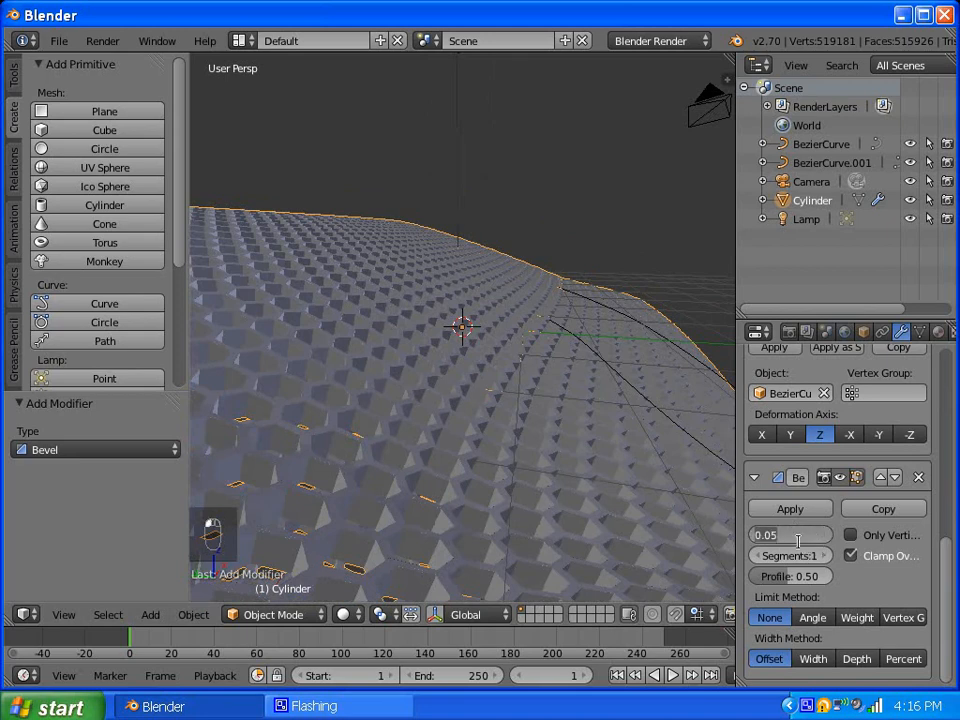
key("BackSpace")
type(".25")
key("Return")
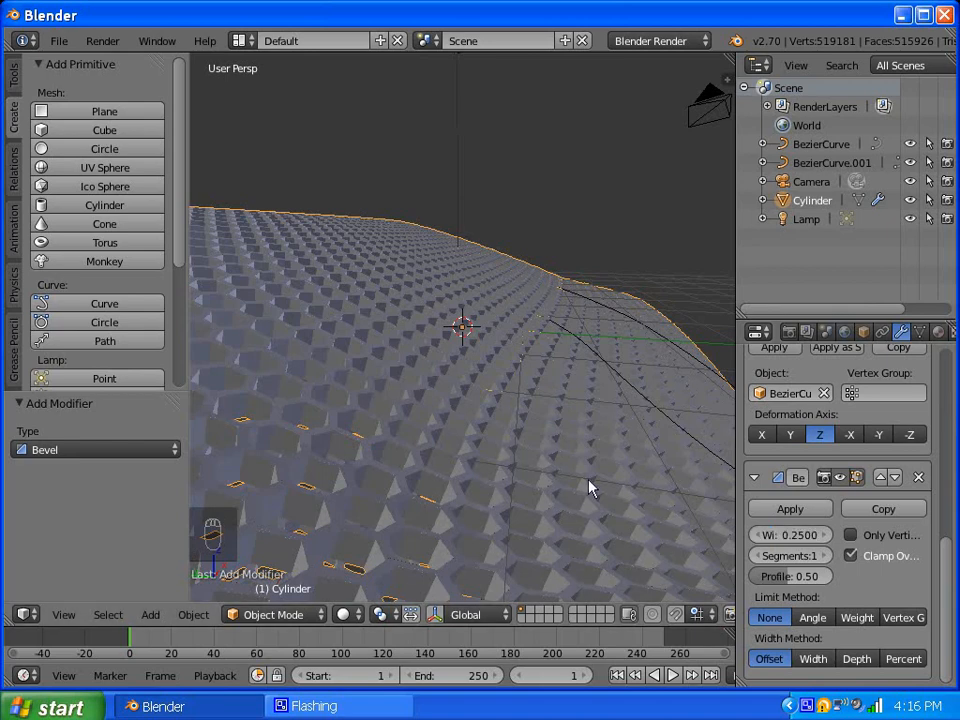
middle_click_drag(602, 474, 435, 435)
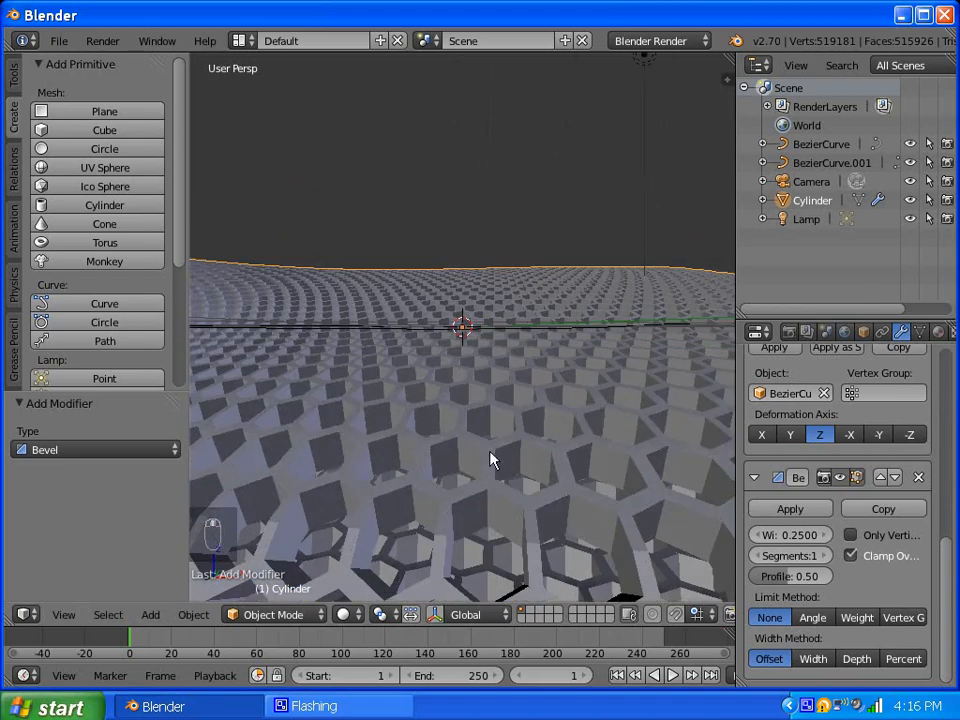
middle_click_drag(528, 492, 526, 478)
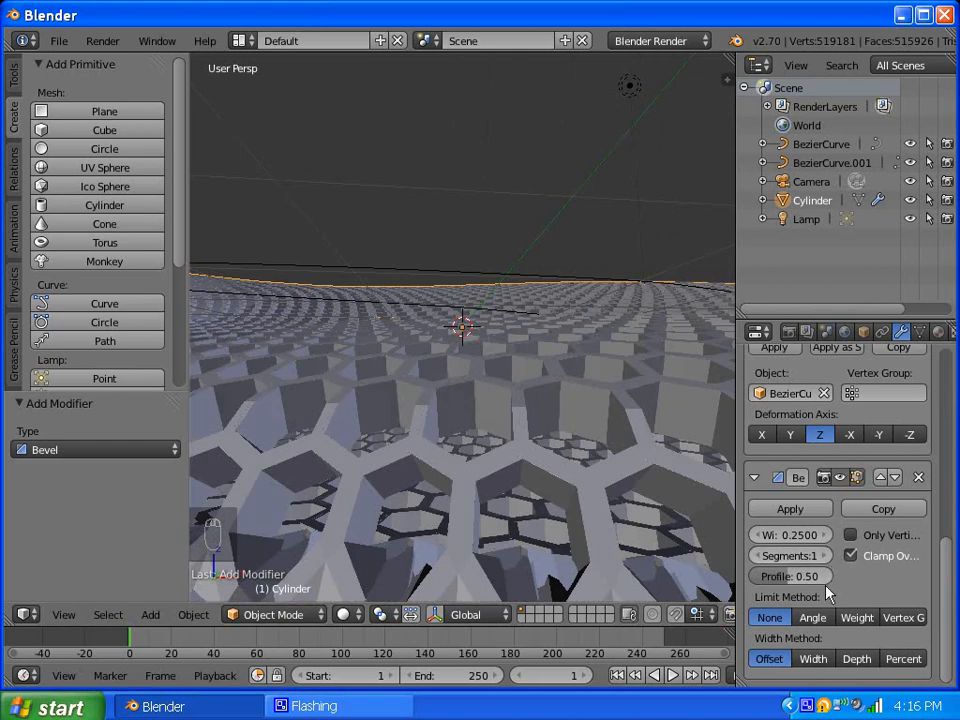
Step: Switch the Bevel modifier's width method to Width and set its width to 0.05
left_click(824, 658)
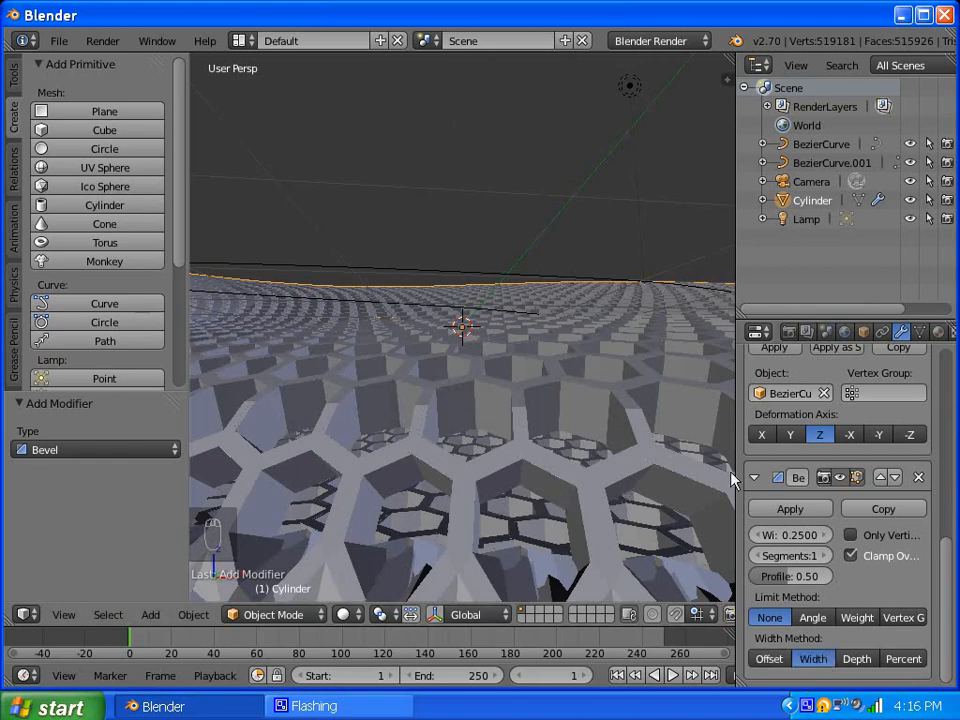
left_click(799, 540)
type(".05")
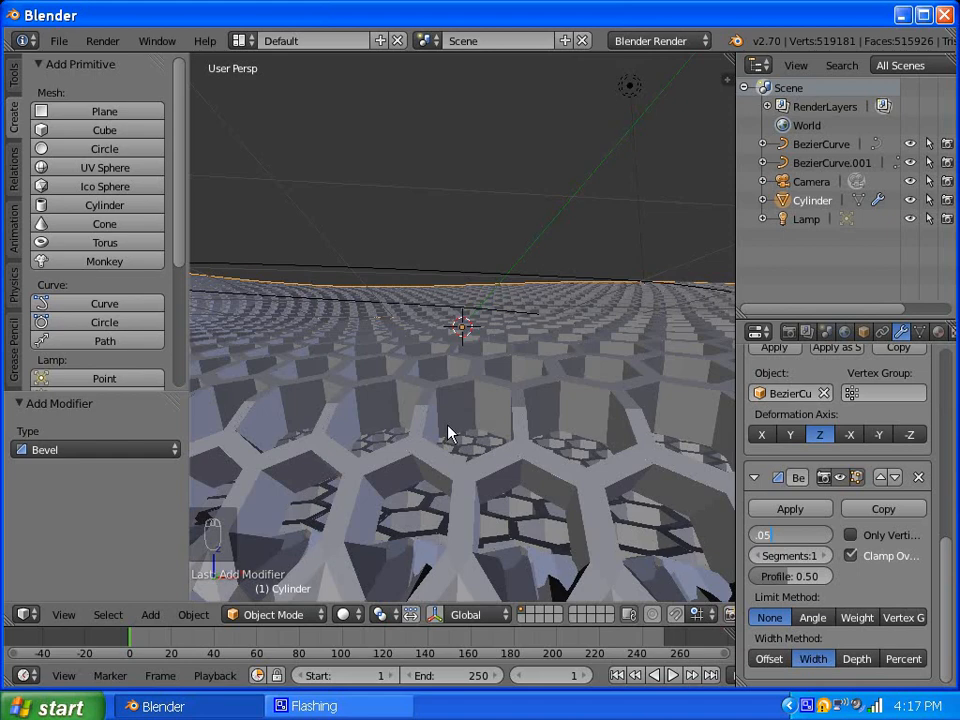
key("Return")
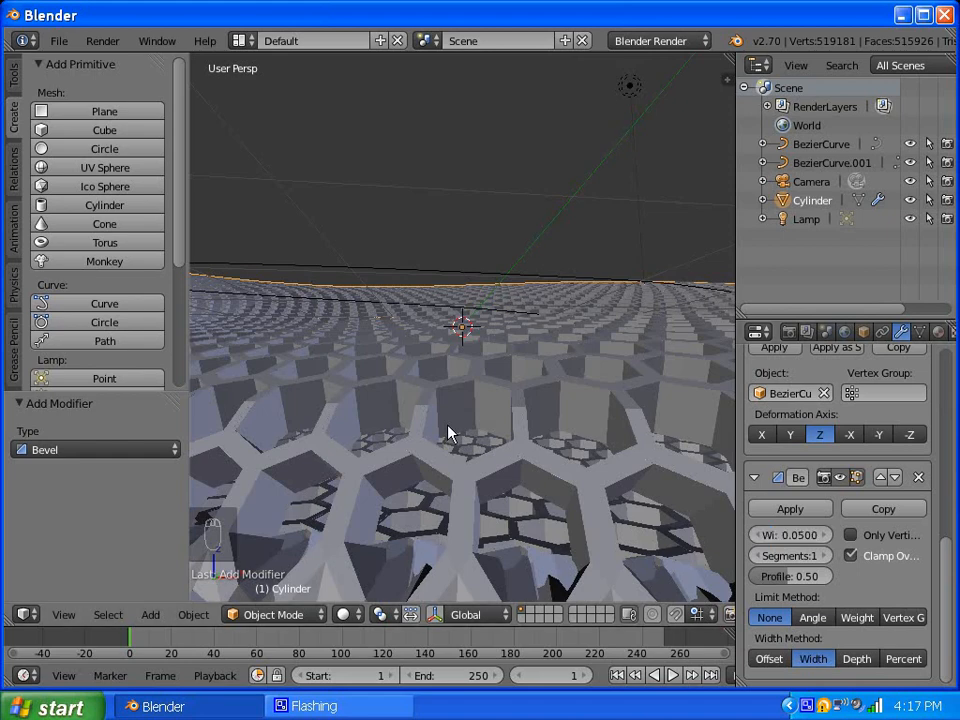
middle_click_drag(450, 435, 431, 511)
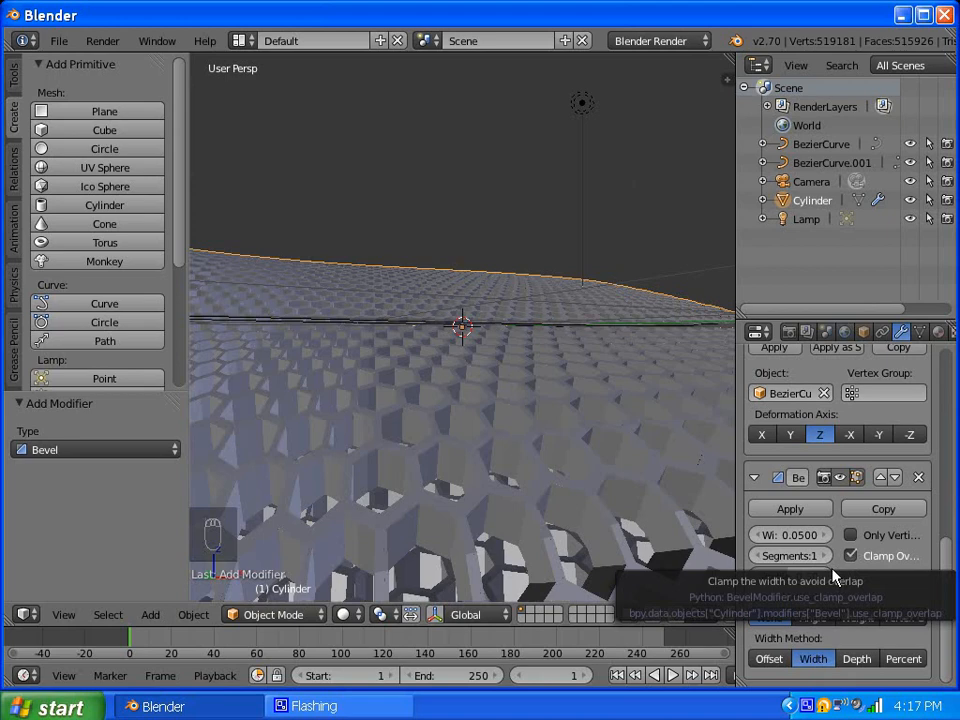
left_click(833, 574)
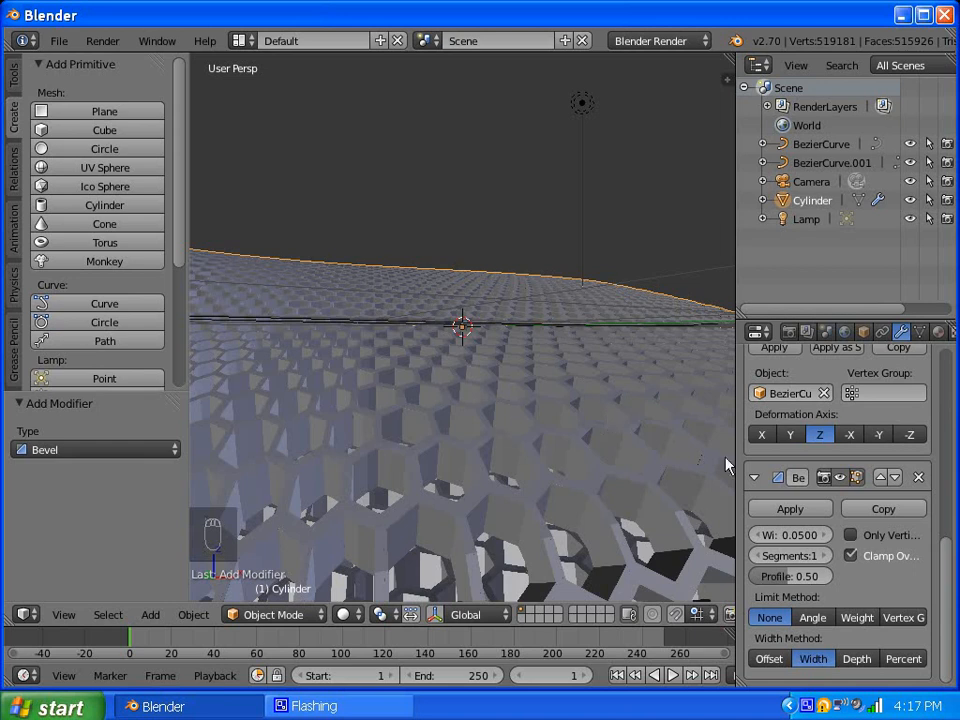
Step: Set the Bevel modifier's width to 0.025
left_click(803, 536)
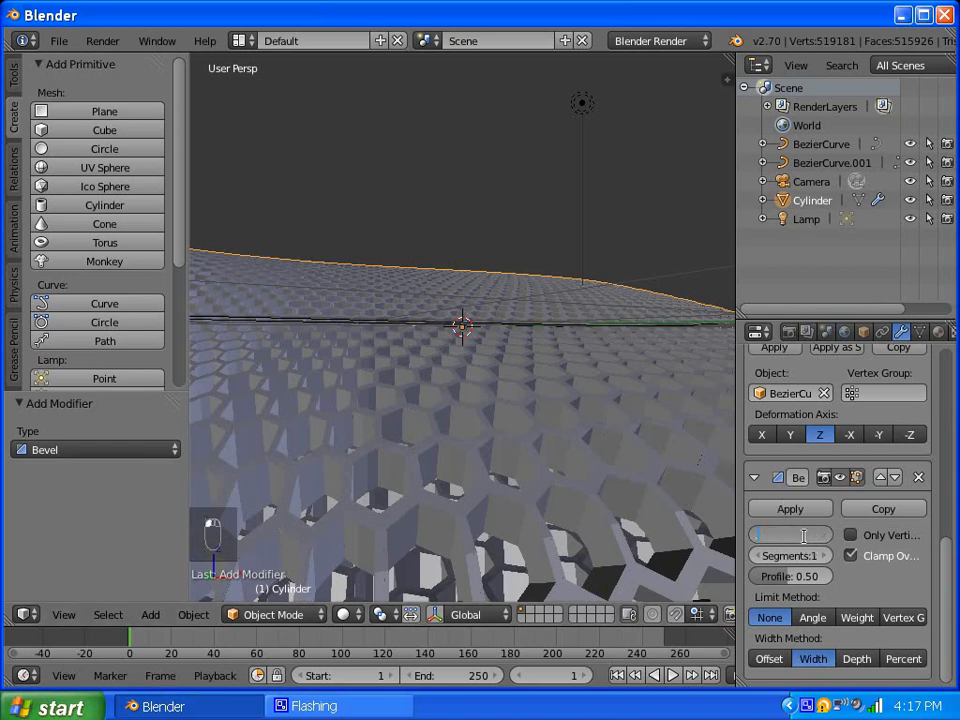
type("0.025")
key("Return")
Step: Examine the bevelled honeycomb's cell edges up close and the overall surface from several angles
scroll(505, 465, "up", 3)
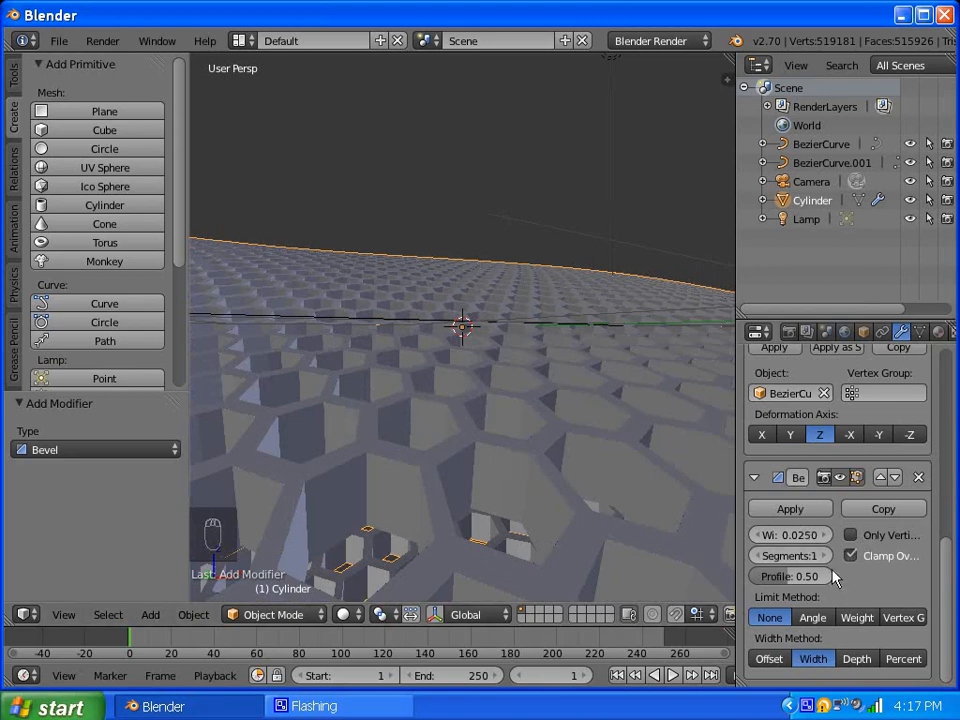
scroll(557, 472, "down", 5)
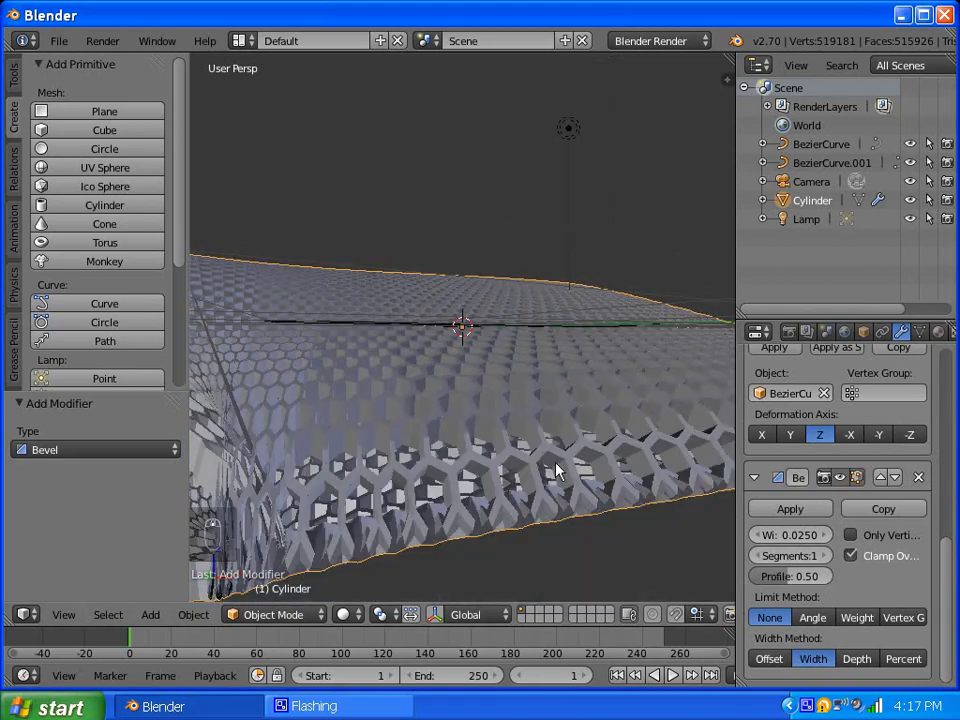
middle_click_drag(343, 459, 465, 439)
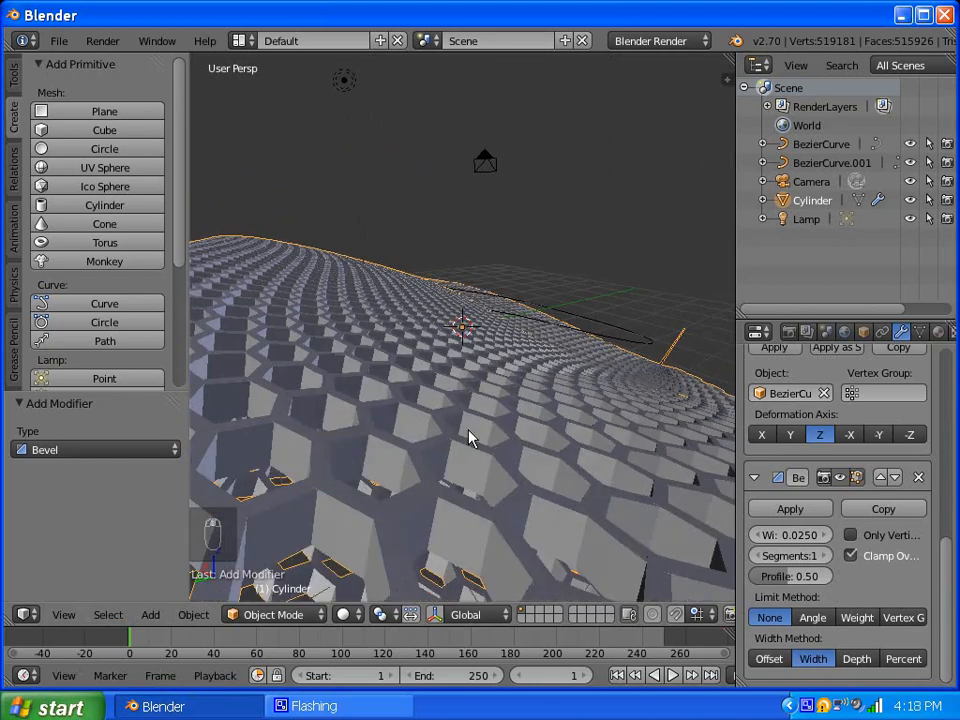
scroll(372, 457, "up", 3)
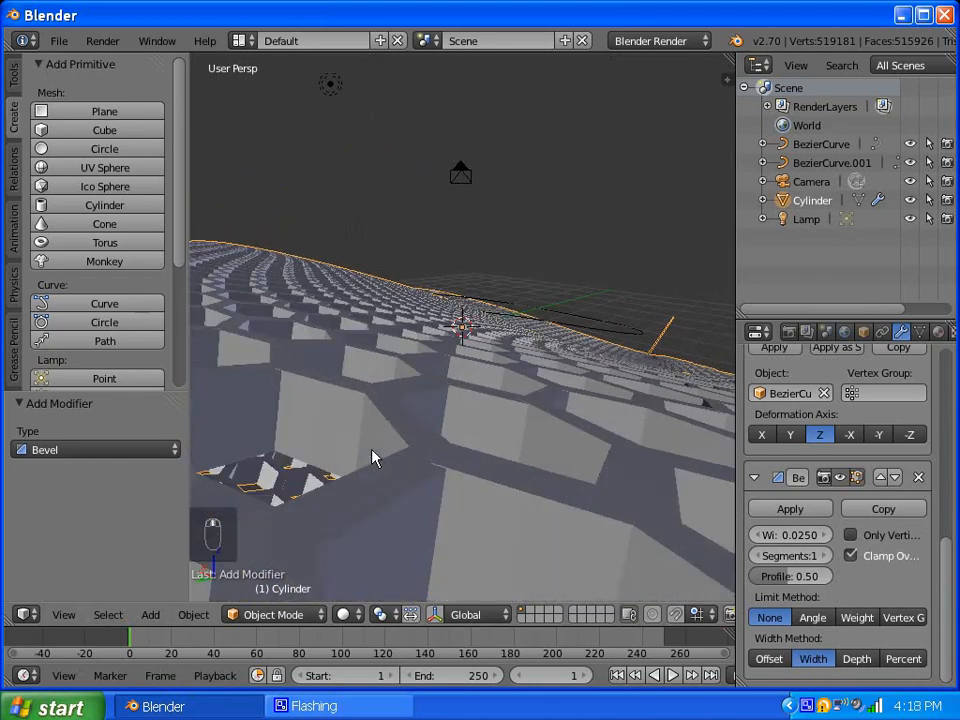
scroll(370, 458, "down", 2)
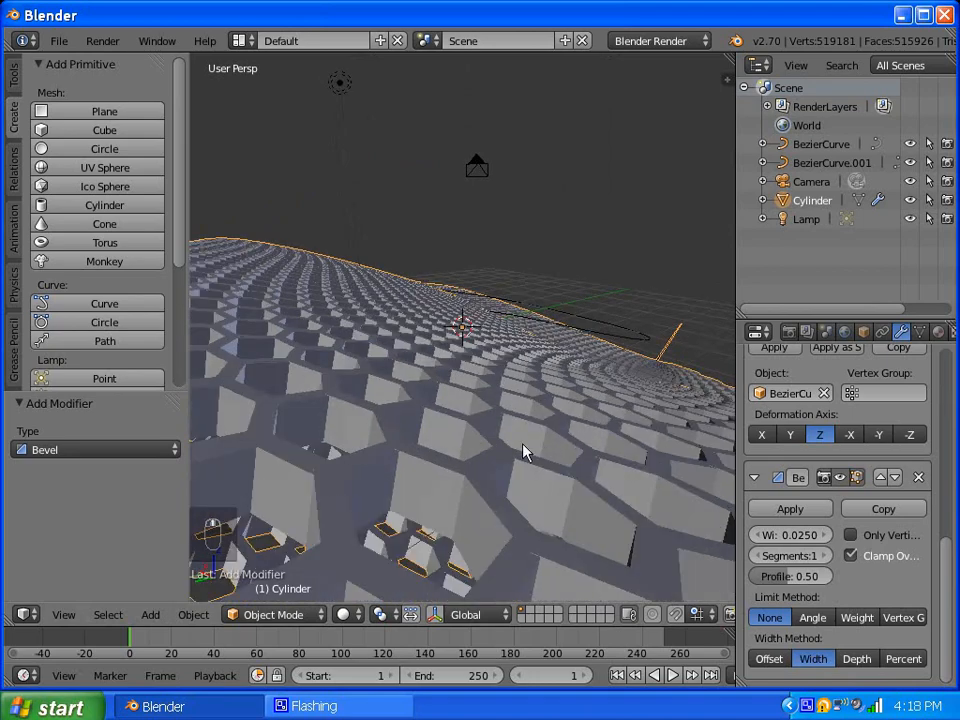
middle_click_drag(523, 452, 388, 446)
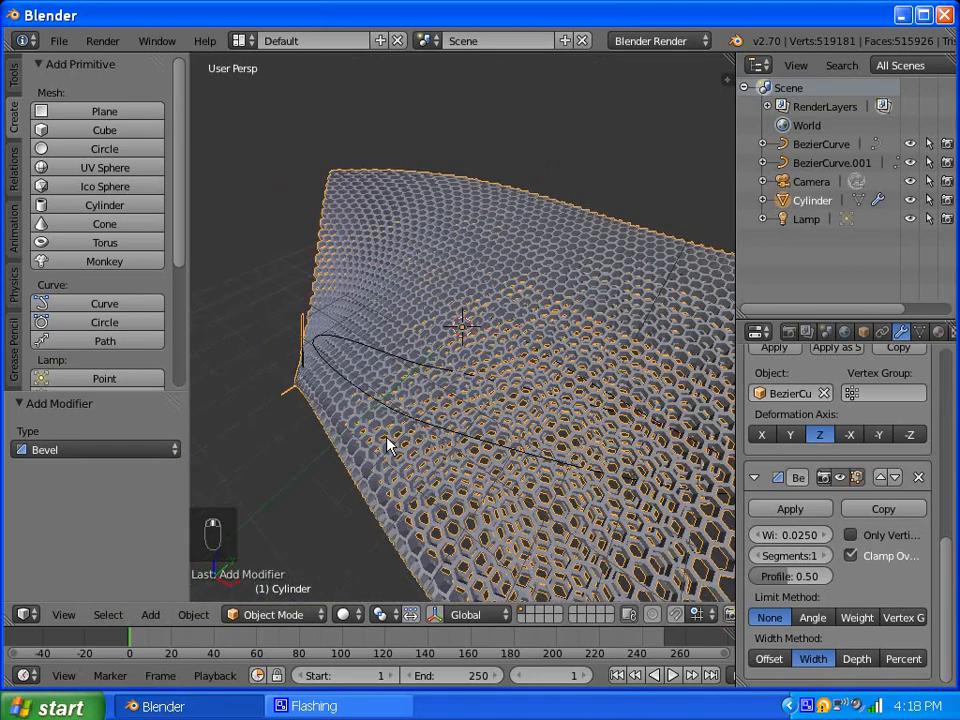
scroll(500, 422, "down", 3)
middle_click_drag(603, 430, 467, 369)
scroll(555, 358, "up", 3)
scroll(555, 358, "up", 2)
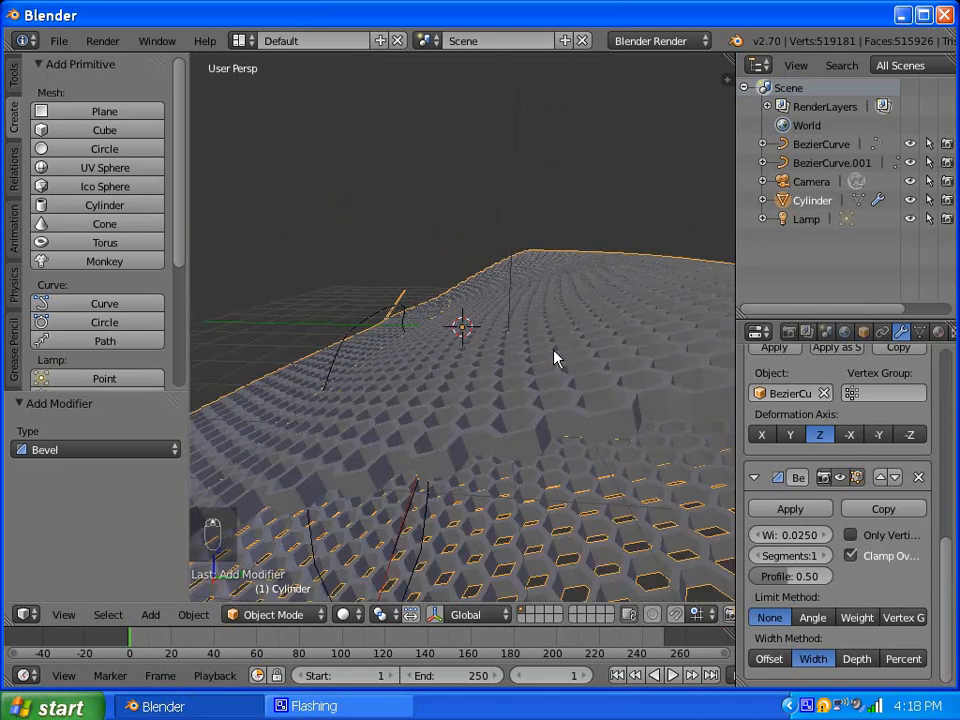
Step: Examine the bevelled honeycomb surface's overall curvature and its cells near the pinched corner and outer edges
scroll(514, 369, "down", 5)
middle_click_drag(486, 364, 519, 358)
scroll(418, 392, "up", 3)
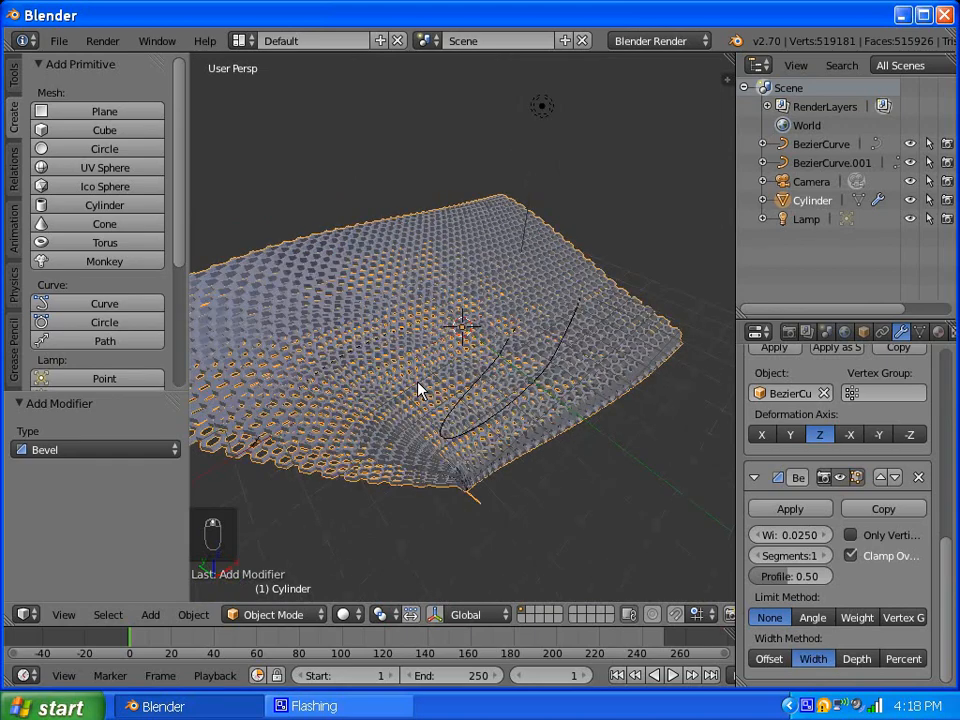
scroll(390, 452, "up", 1)
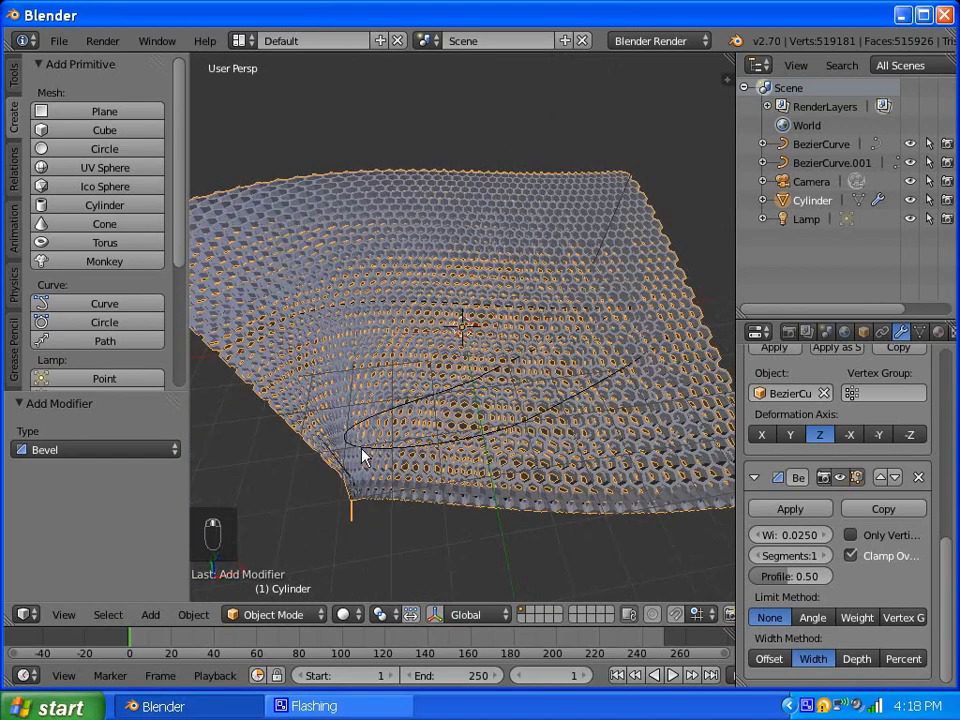
middle_click_drag(426, 435, 435, 306)
scroll(550, 402, "down", 4)
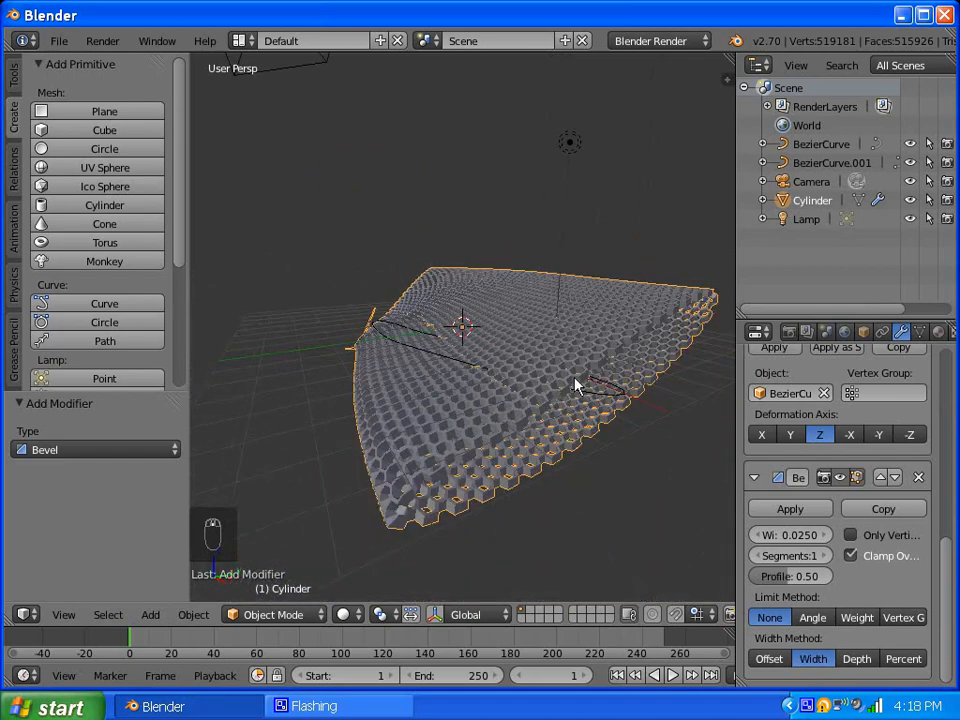
middle_click_drag(577, 386, 600, 362)
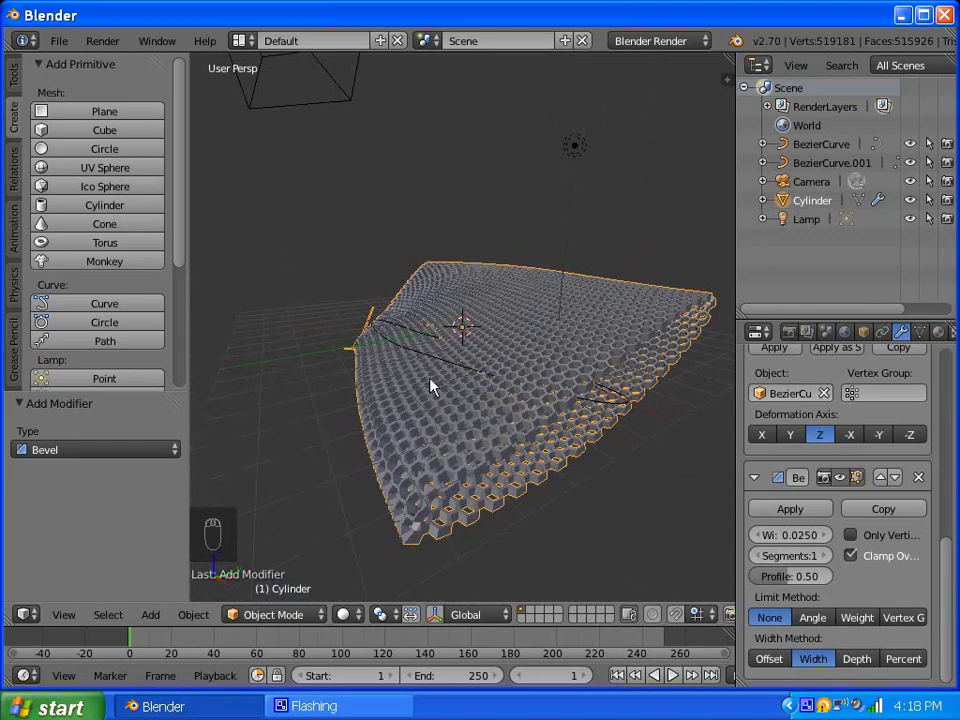
scroll(433, 388, "up", 3)
middle_click_drag(369, 422, 594, 412)
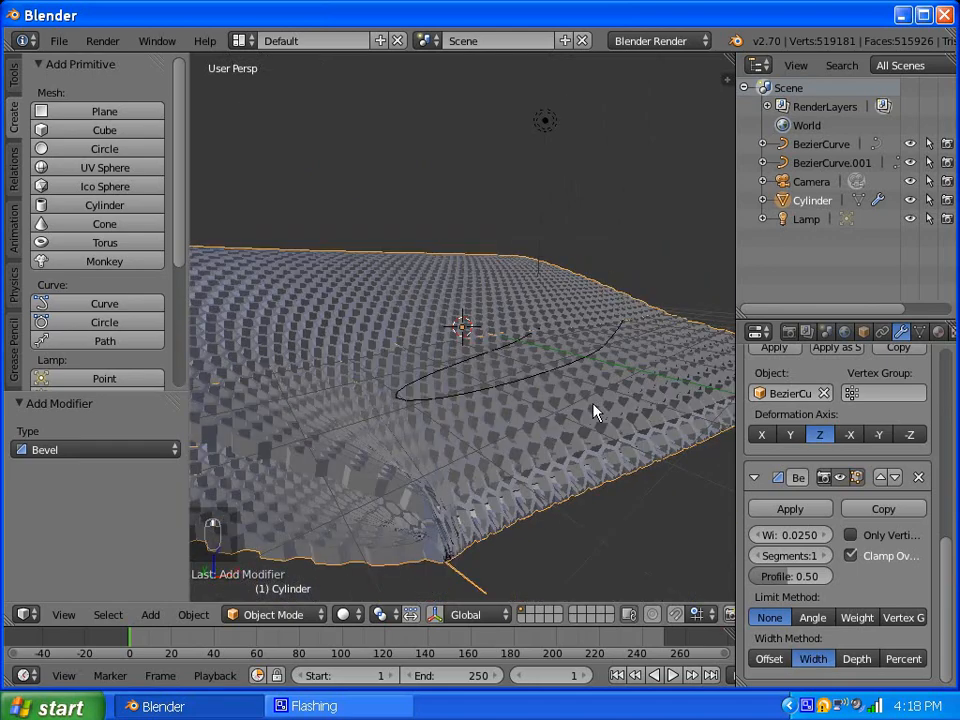
mouse_move(300, 414)
middle_mouse_down()
mouse_move(412, 370)
mouse_move(429, 392)
mouse_move(371, 489)
mouse_move(463, 429)
mouse_move(470, 404)
mouse_move(388, 462)
mouse_move(317, 474)
mouse_move(284, 421)
middle_mouse_up()
scroll(475, 414, "up", 5)
middle_click_drag(540, 410, 473, 408)
scroll(473, 408, "up", 2)
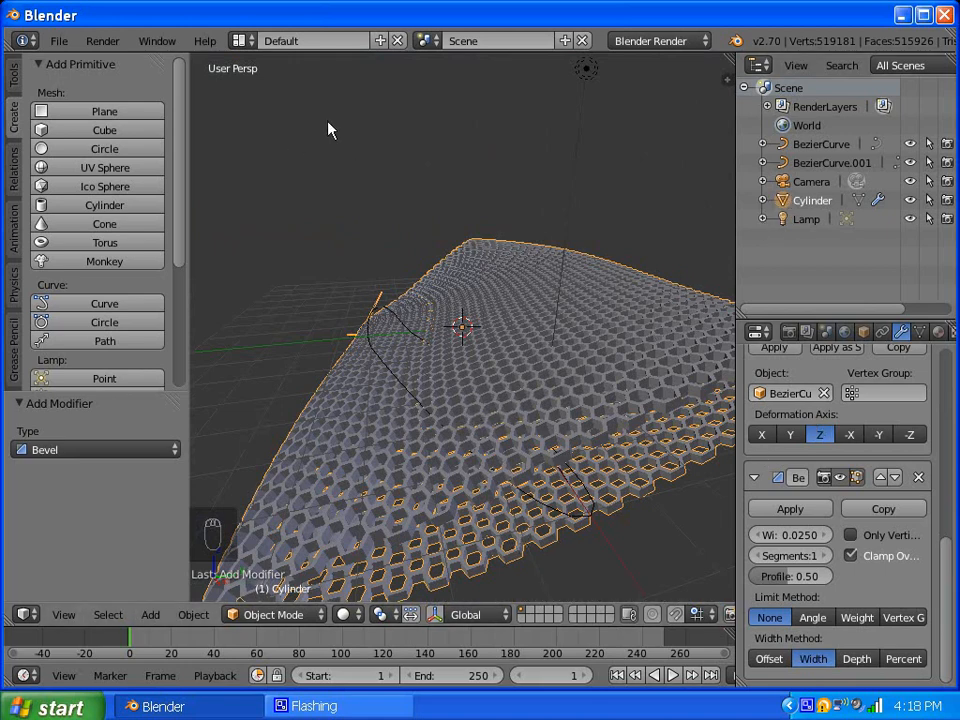
Step: Check the scene's full mesh statistics and inspect the honeycomb surface along its long side, open end and curled edge
middle_click_drag(747, 42, 596, 45)
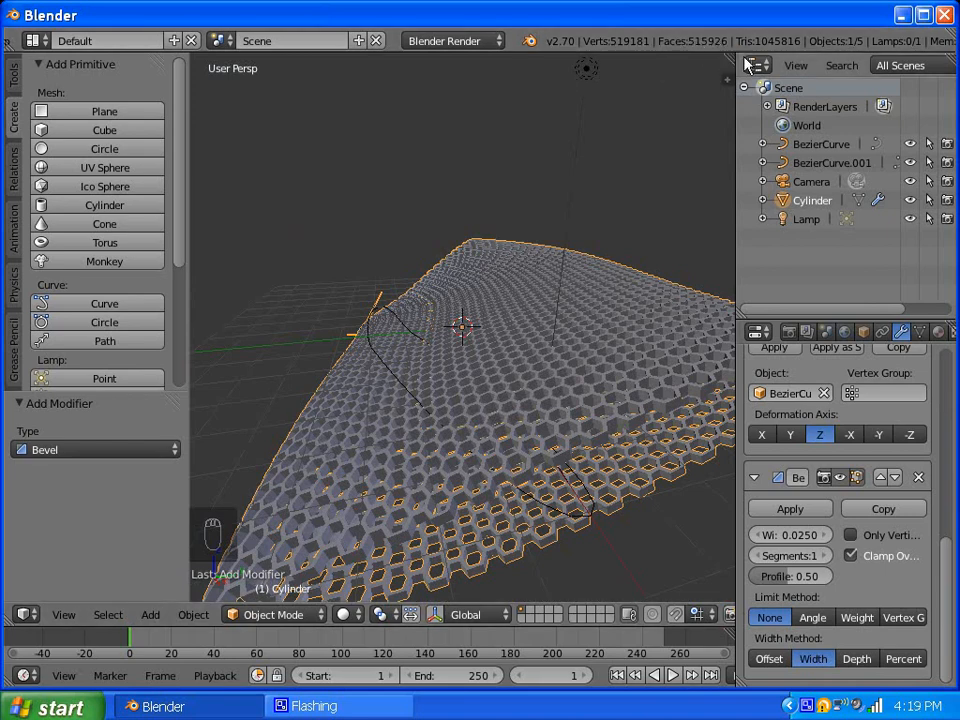
middle_click_drag(425, 382, 596, 375)
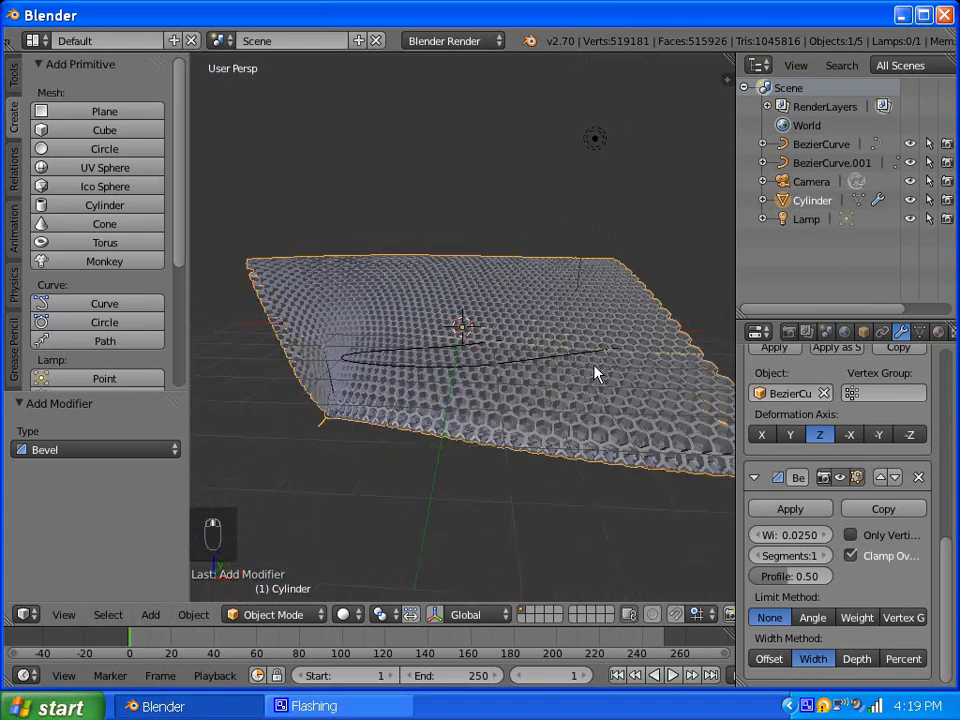
scroll(521, 386, "up", 2)
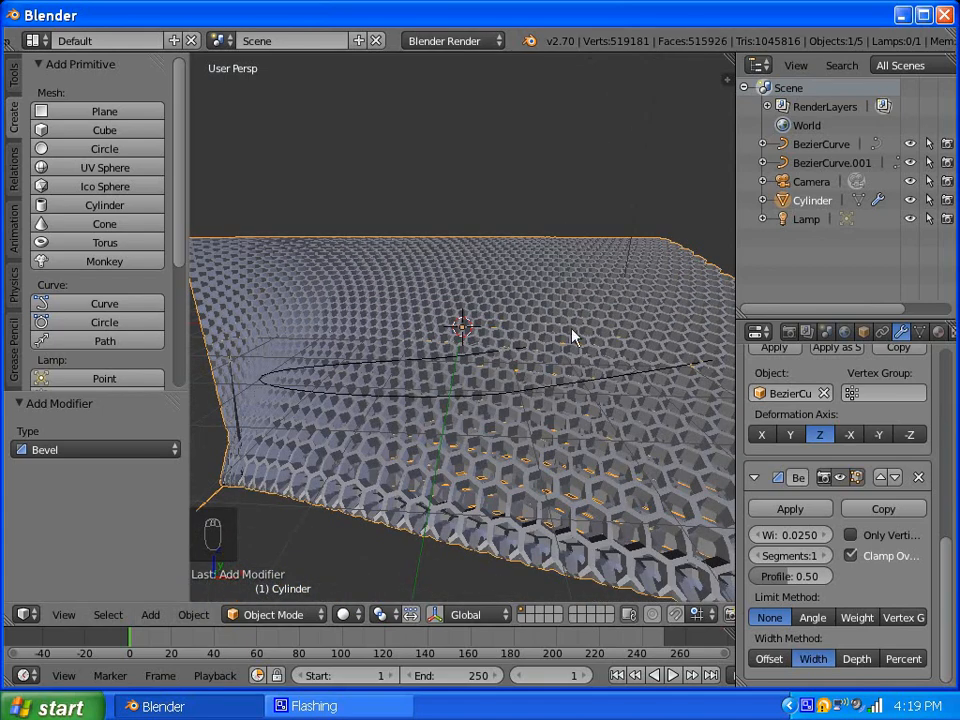
middle_click_drag(574, 334, 491, 366)
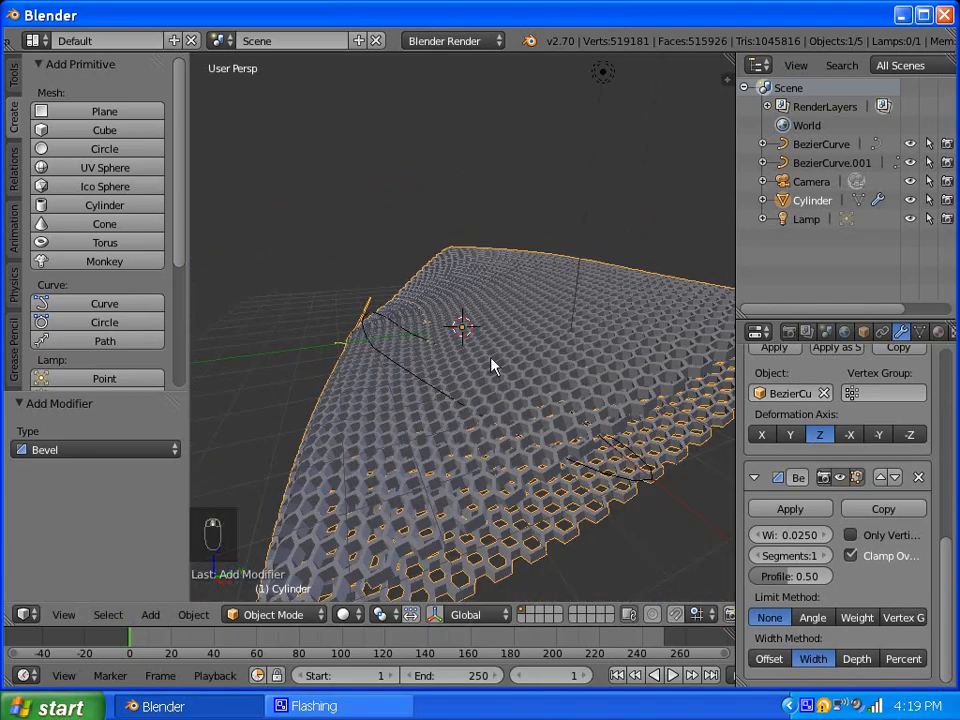
middle_click_drag(572, 394, 592, 385)
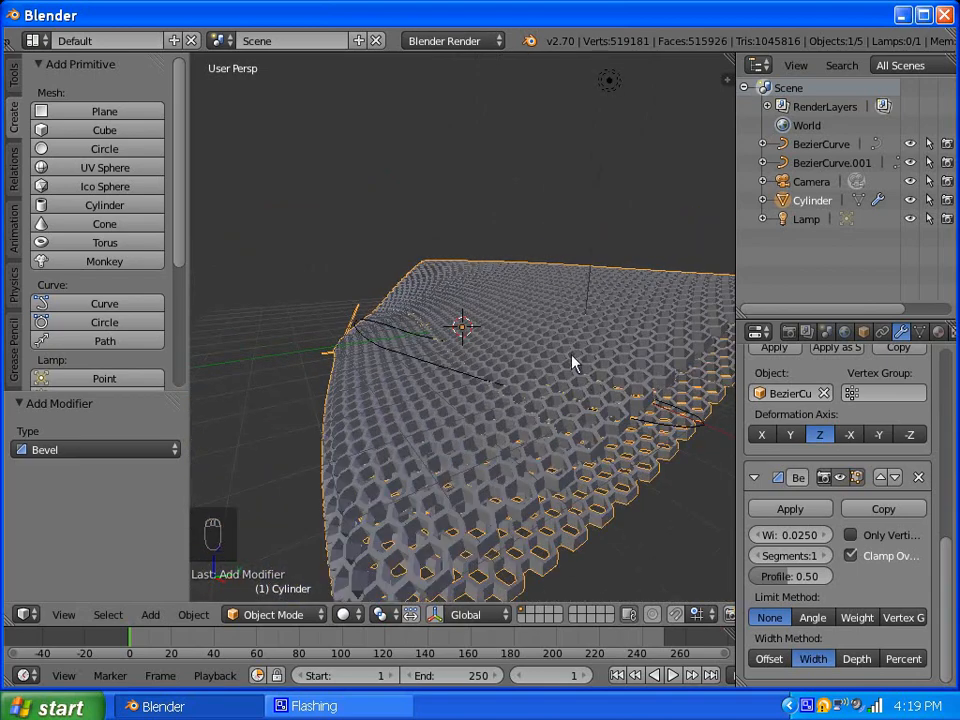
middle_click_drag(641, 356, 486, 343)
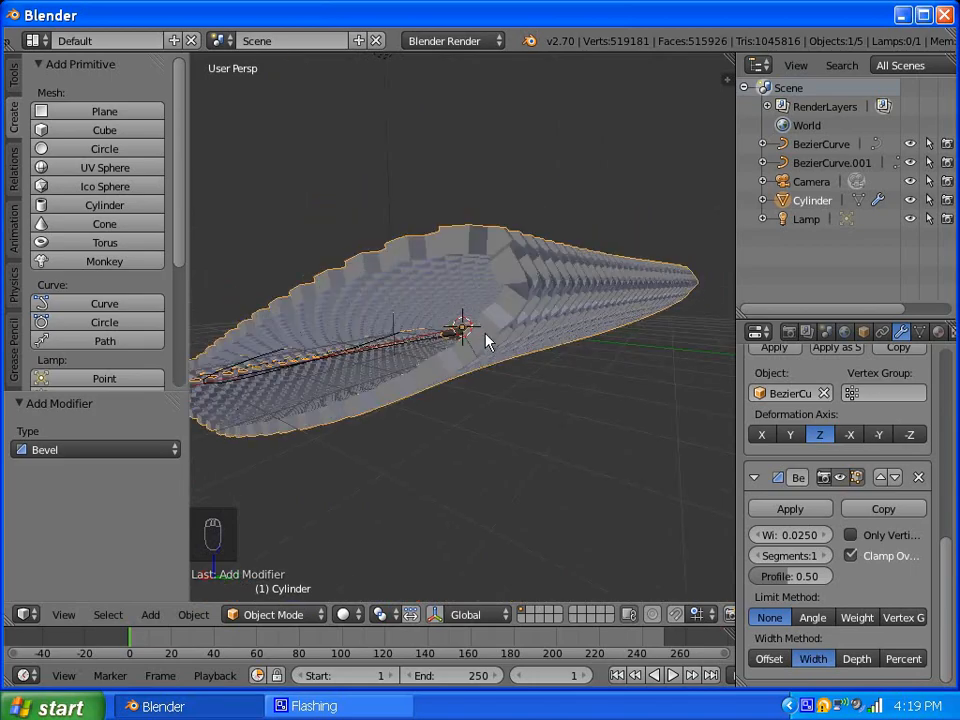
mouse_move(395, 332)
middle_mouse_down()
mouse_move(439, 349)
mouse_move(489, 394)
mouse_move(506, 441)
mouse_move(460, 435)
mouse_move(426, 377)
mouse_move(393, 355)
middle_mouse_up()
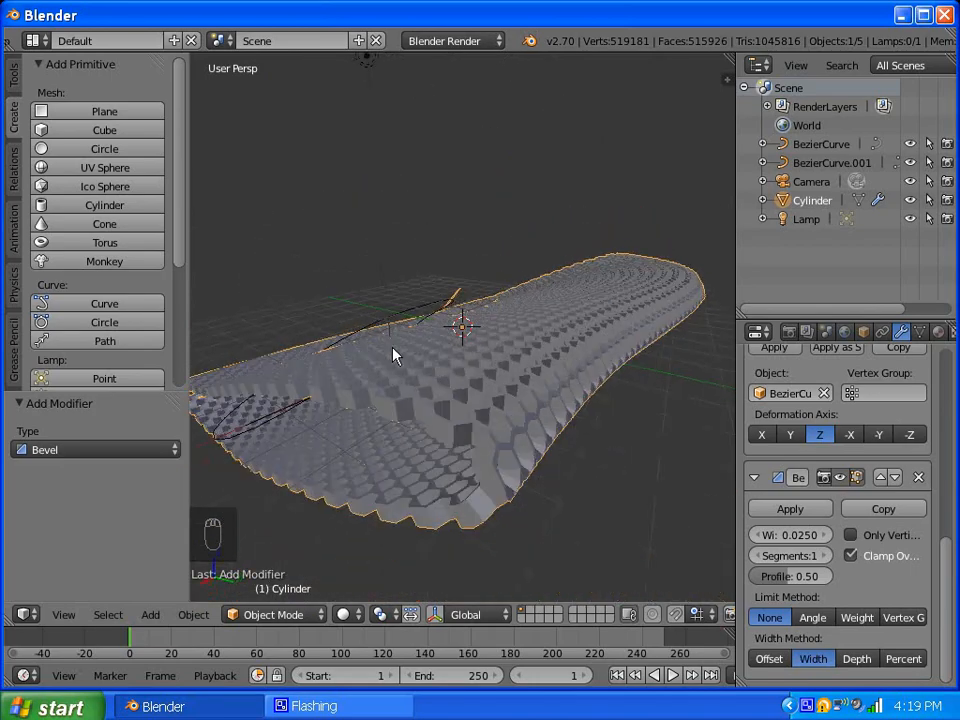
middle_click_drag(527, 383, 414, 401)
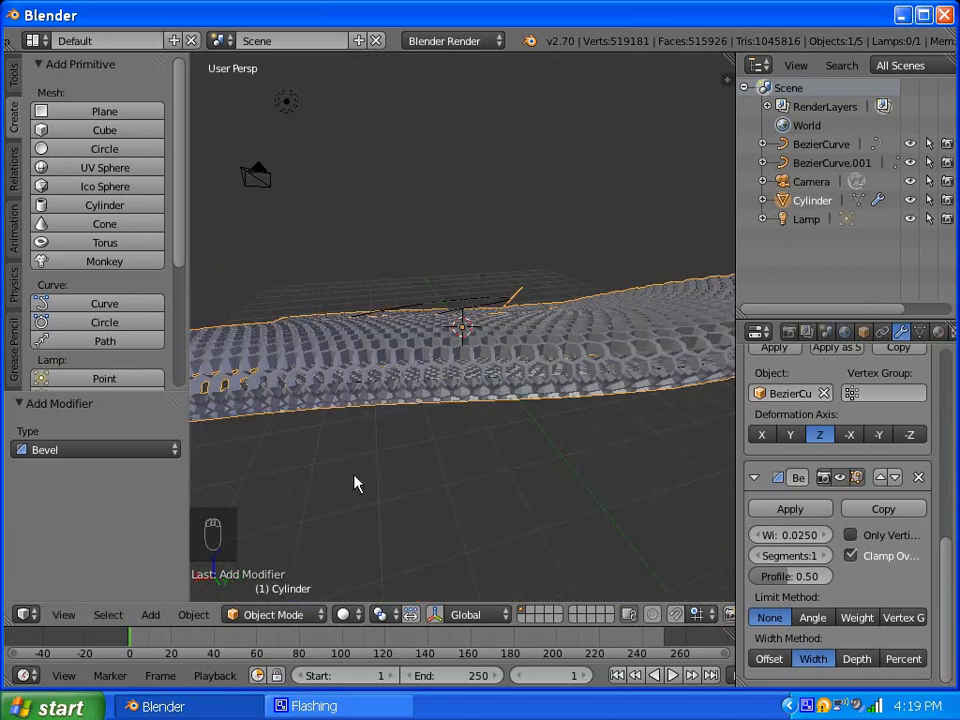
middle_click_drag(355, 484, 416, 435)
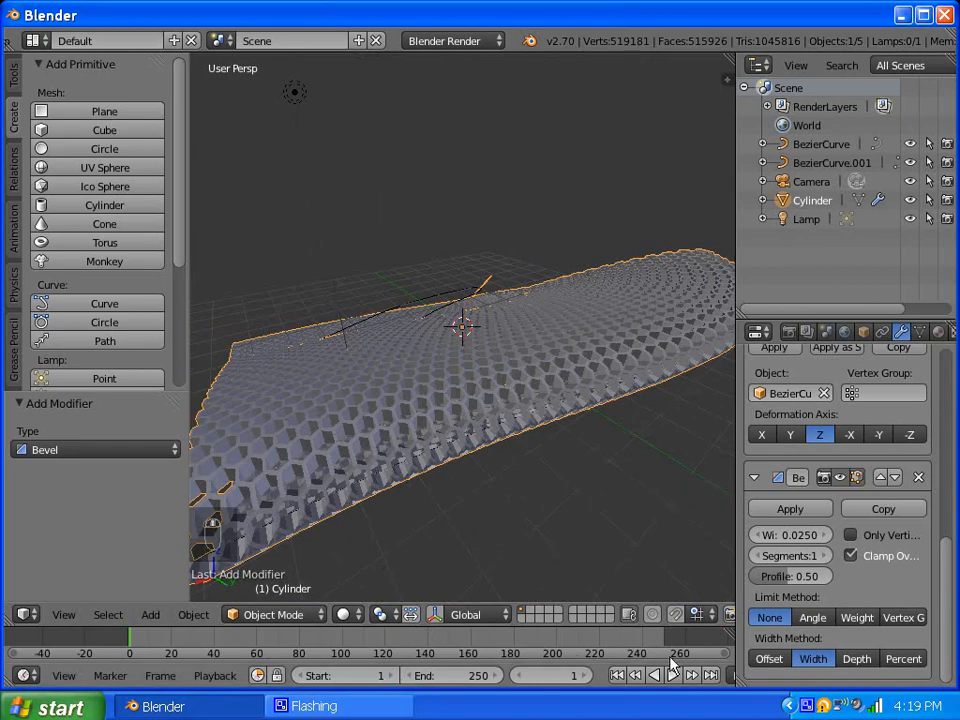
middle_click_drag(360, 465, 415, 451)
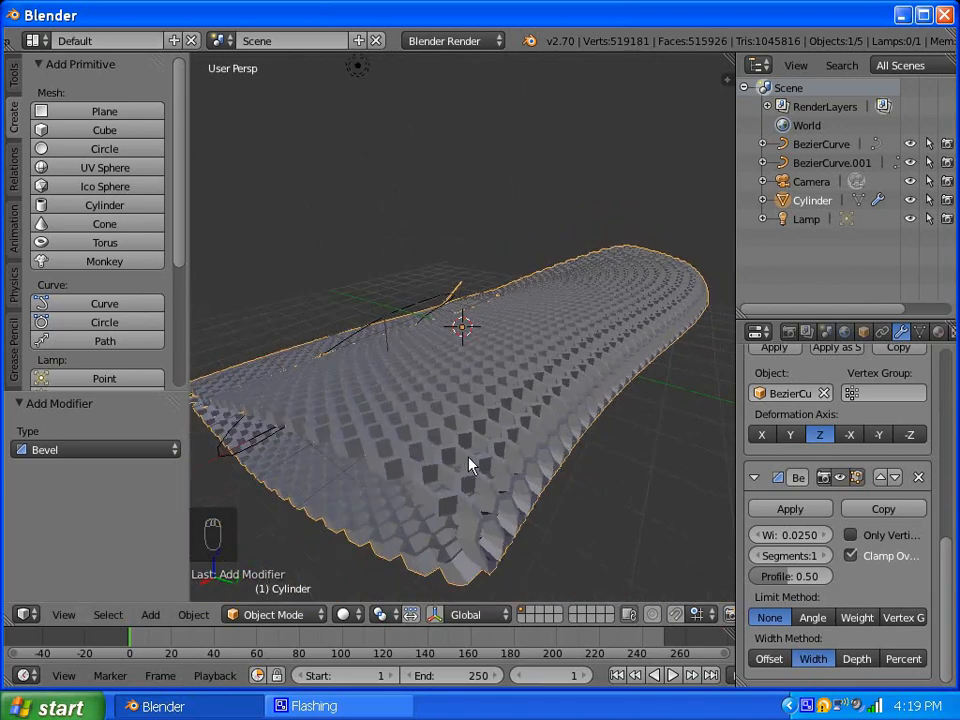
scroll(469, 457, "up", 1)
scroll(469, 457, "down", 2)
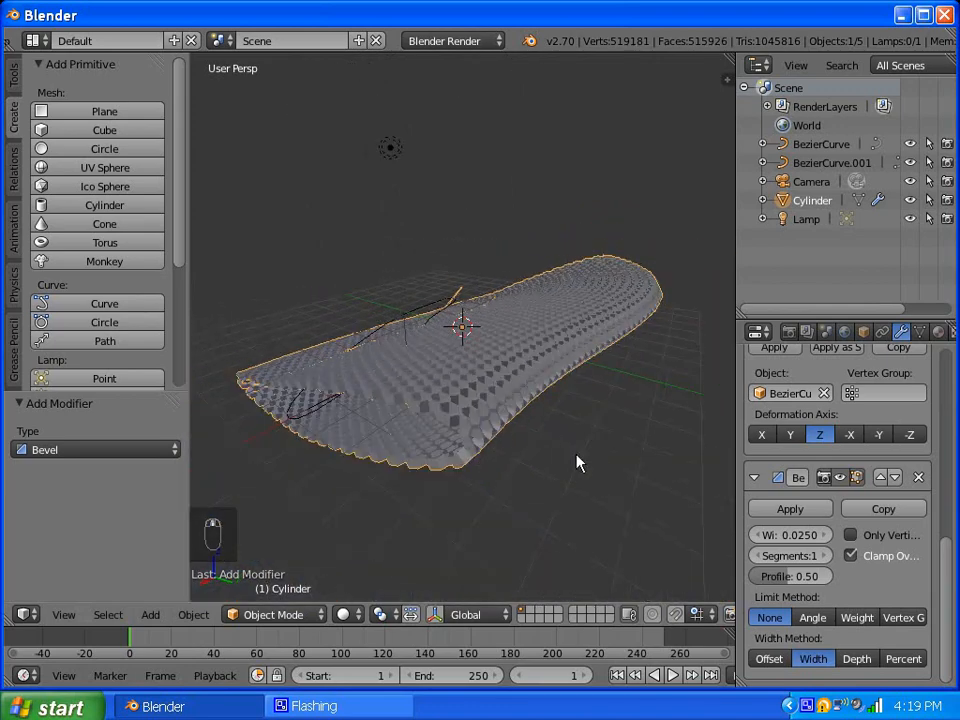
left_click(808, 707)
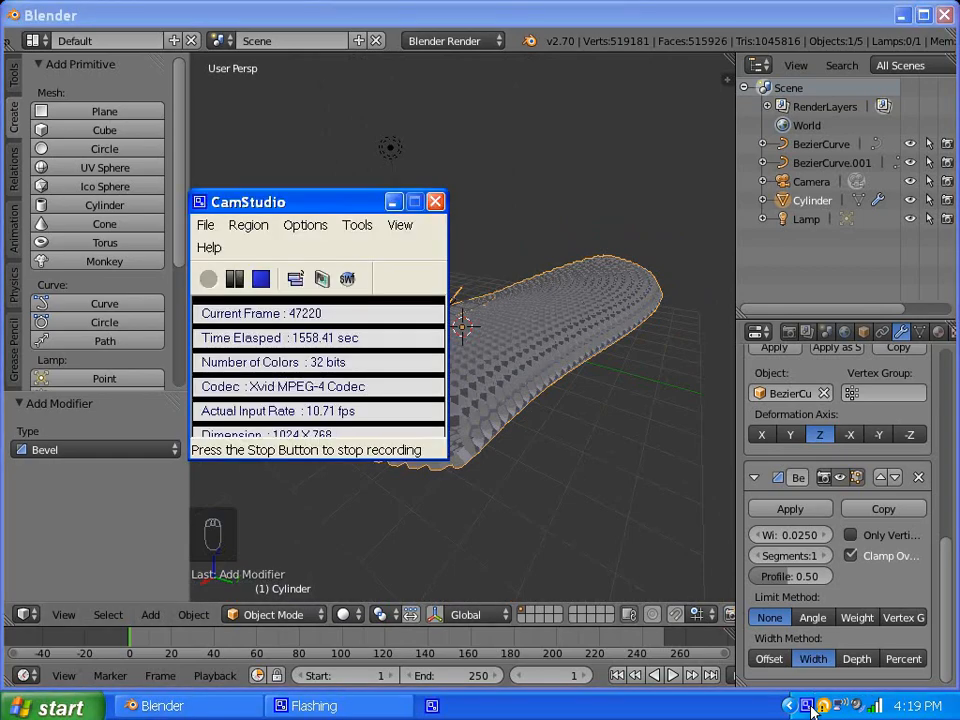